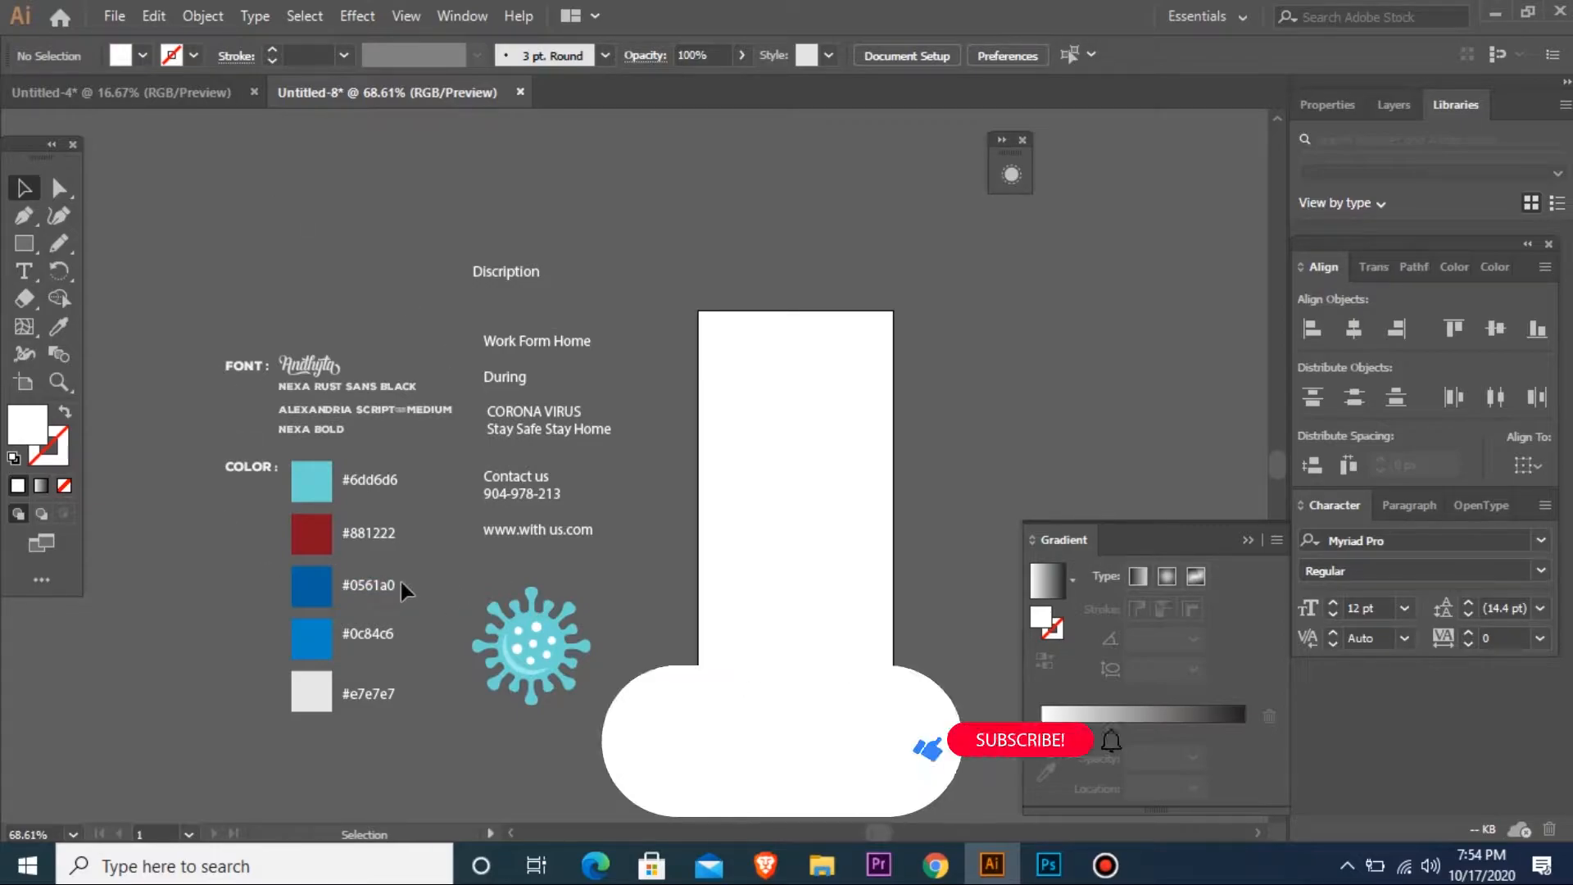
- Create a new document named COVID-19 Banner, 160 px wide and 300 px high
key("ctrl+n")
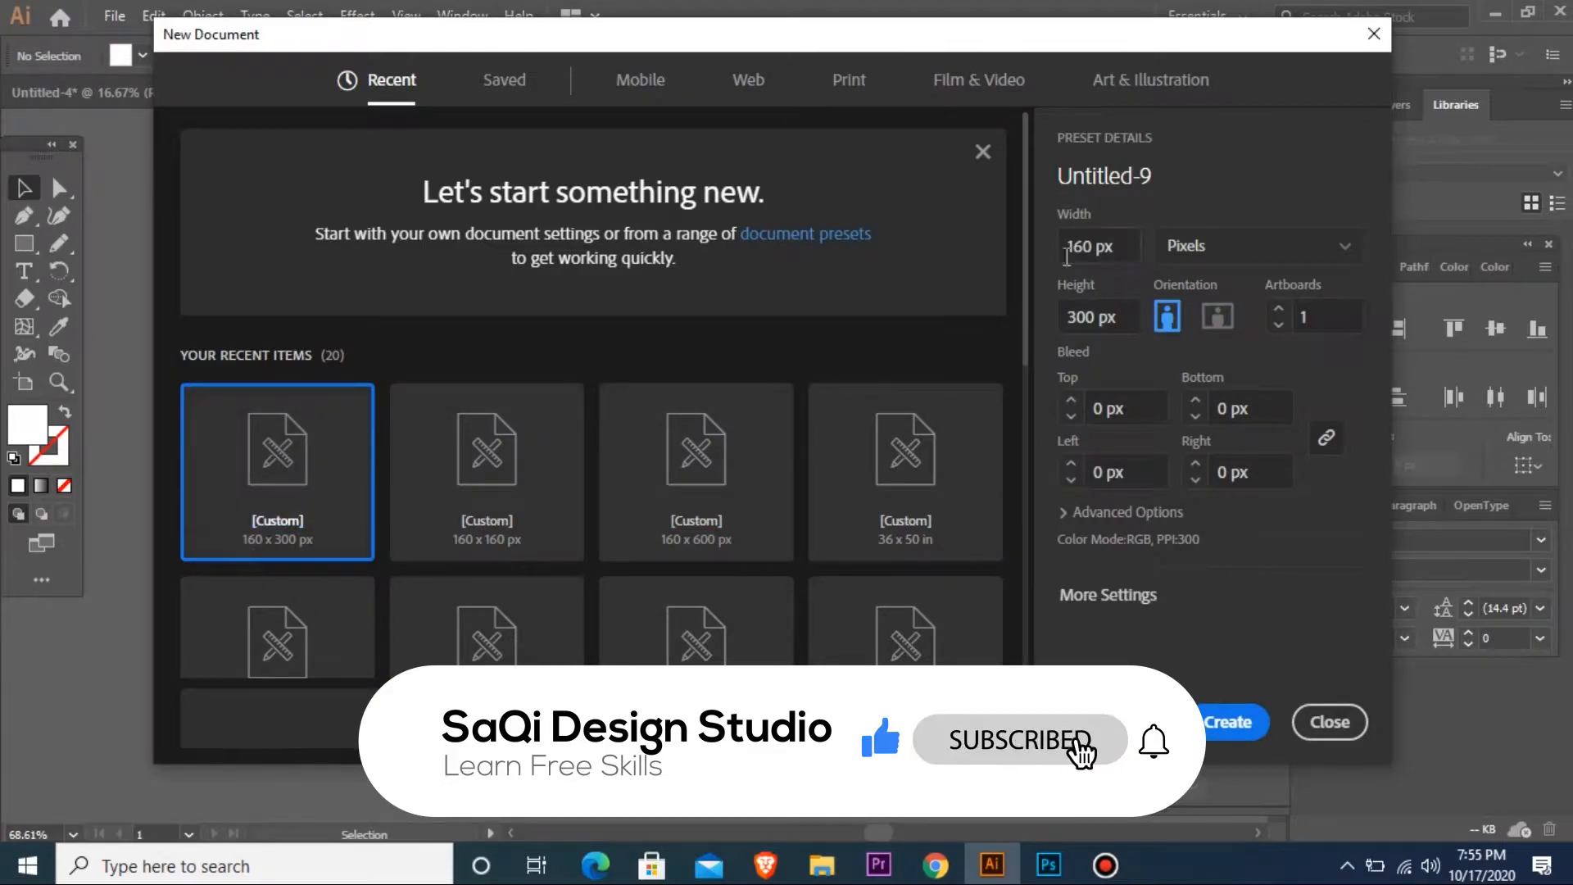
type("160")
left_click(1096, 317)
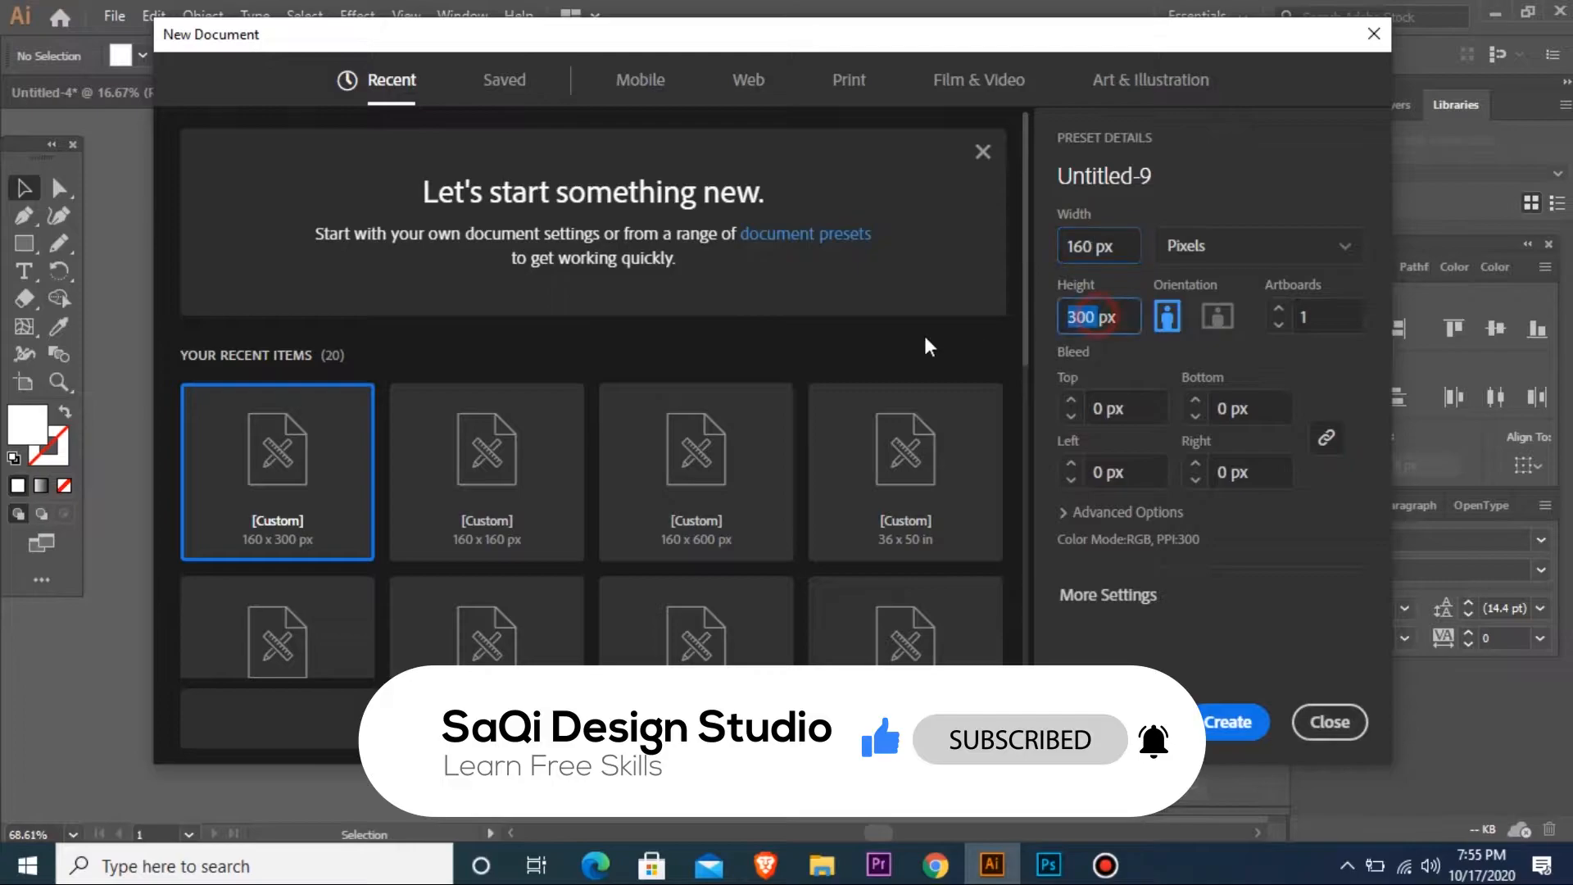
type("300")
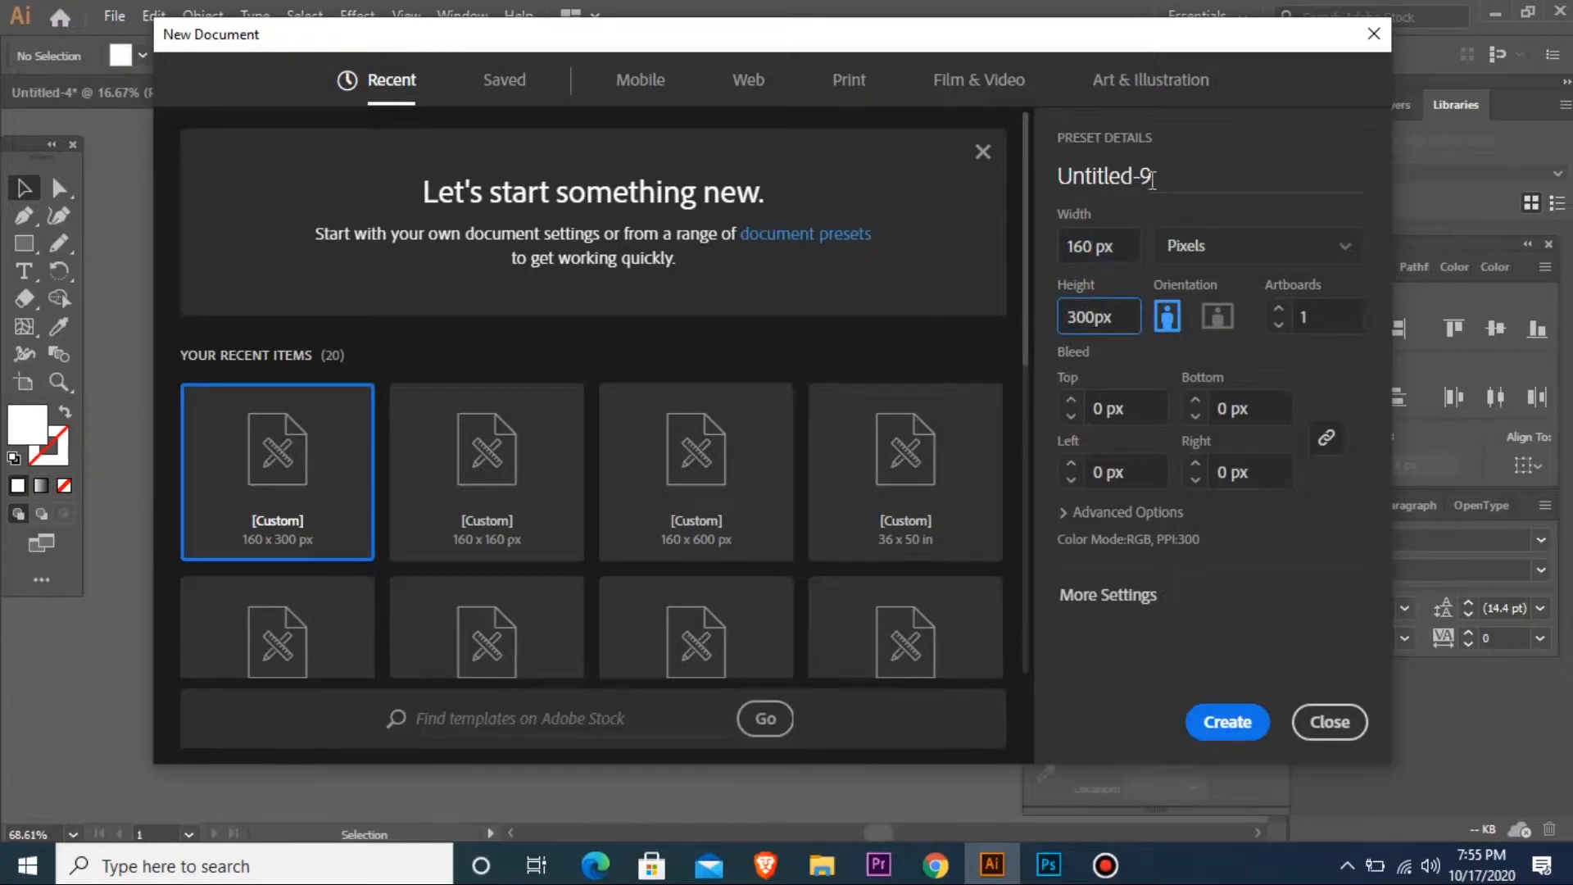
left_click(1152, 178)
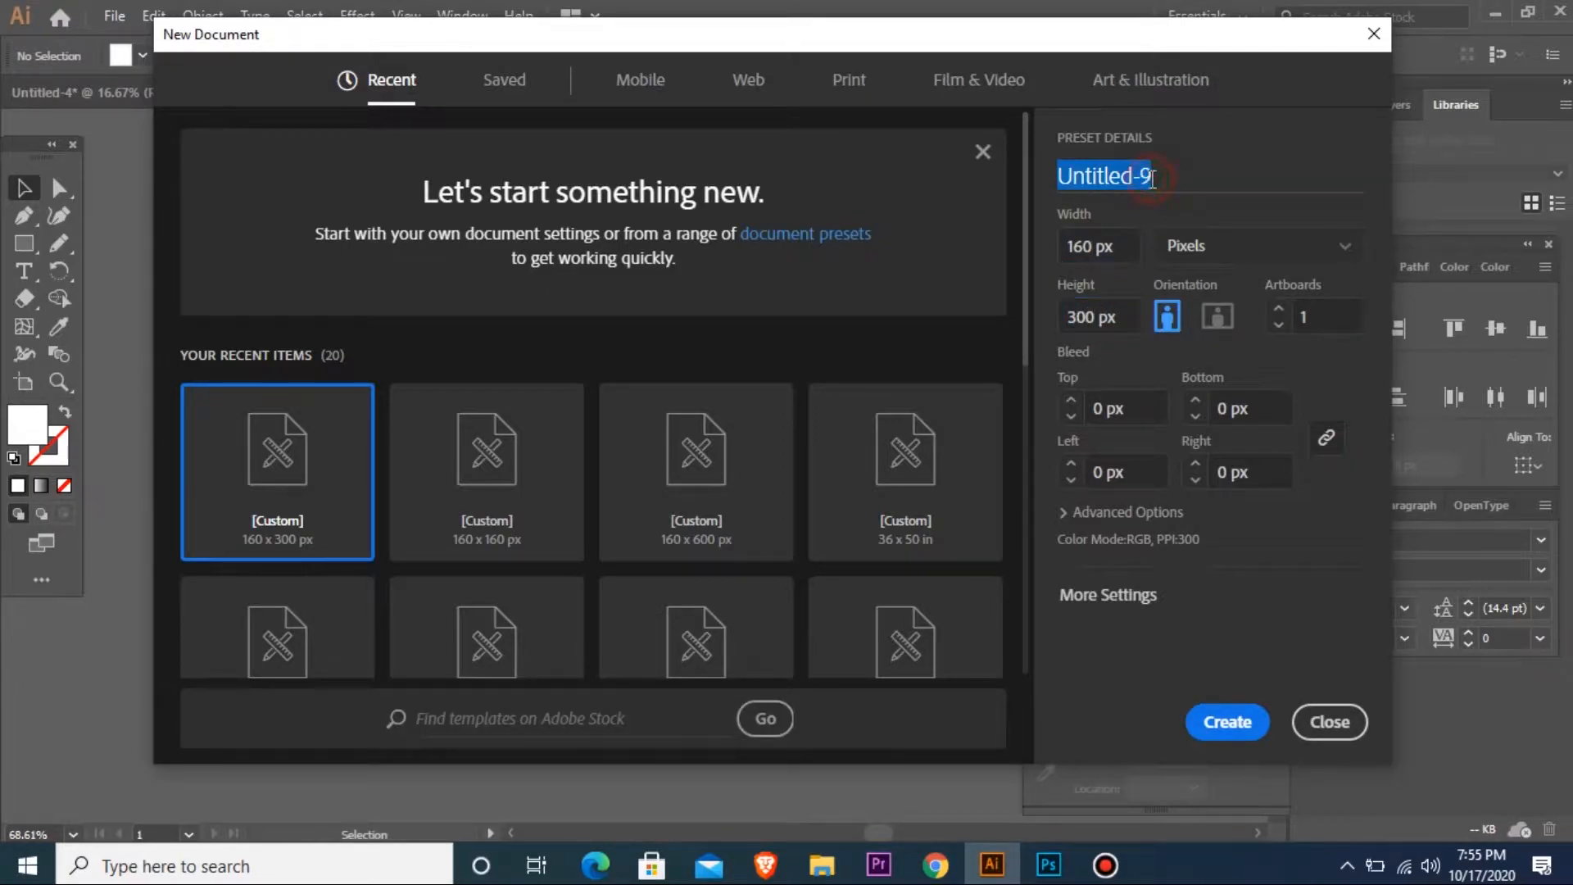
type("COVID")
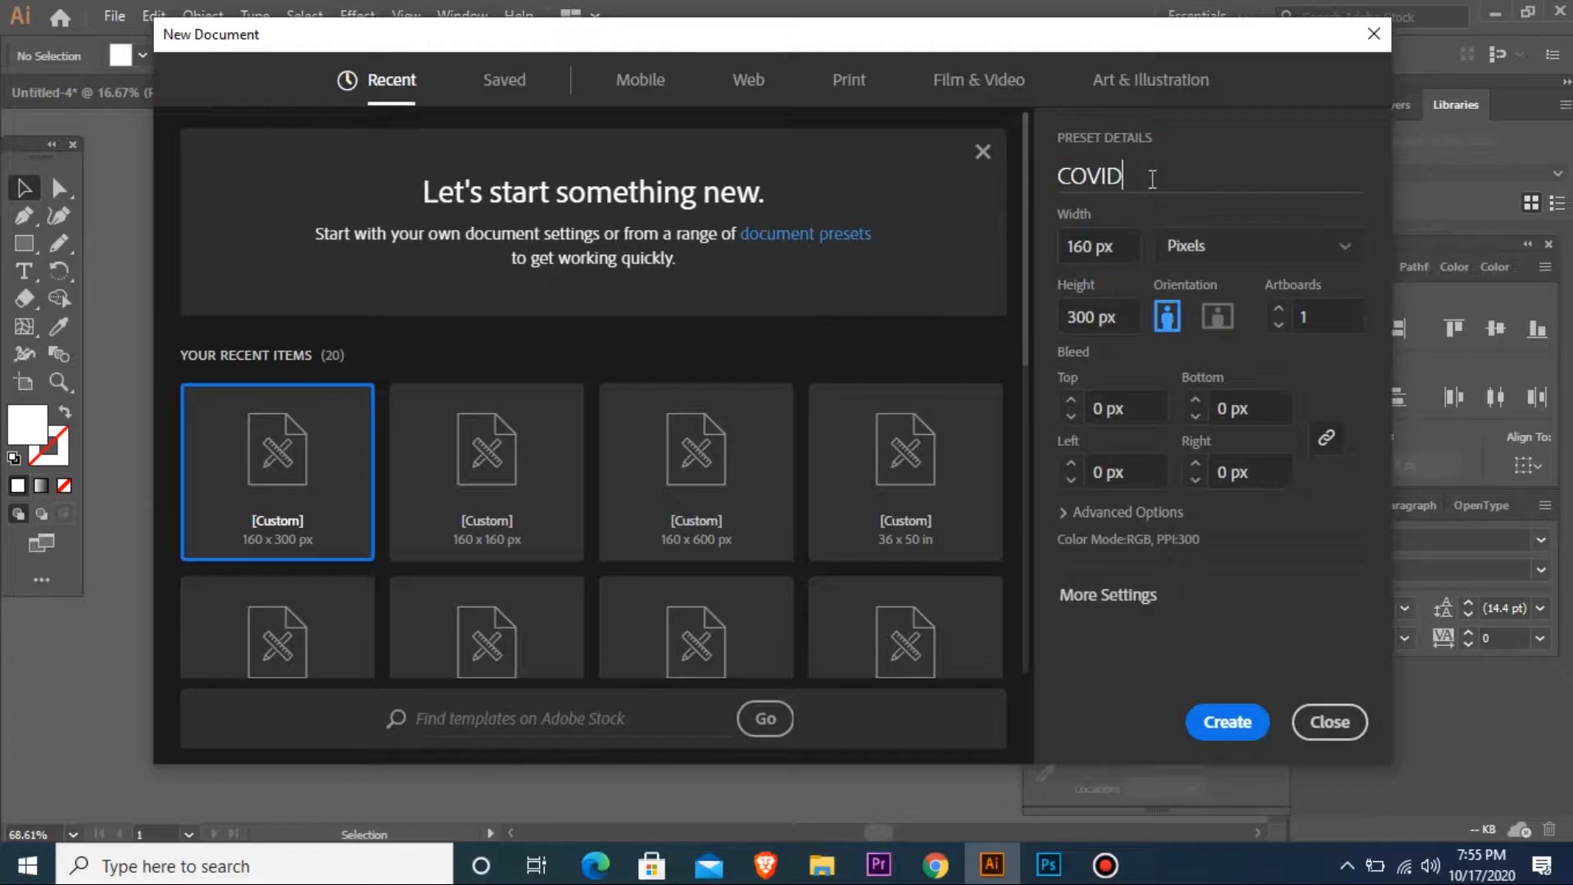
type("-19 Banner")
left_click(1219, 723)
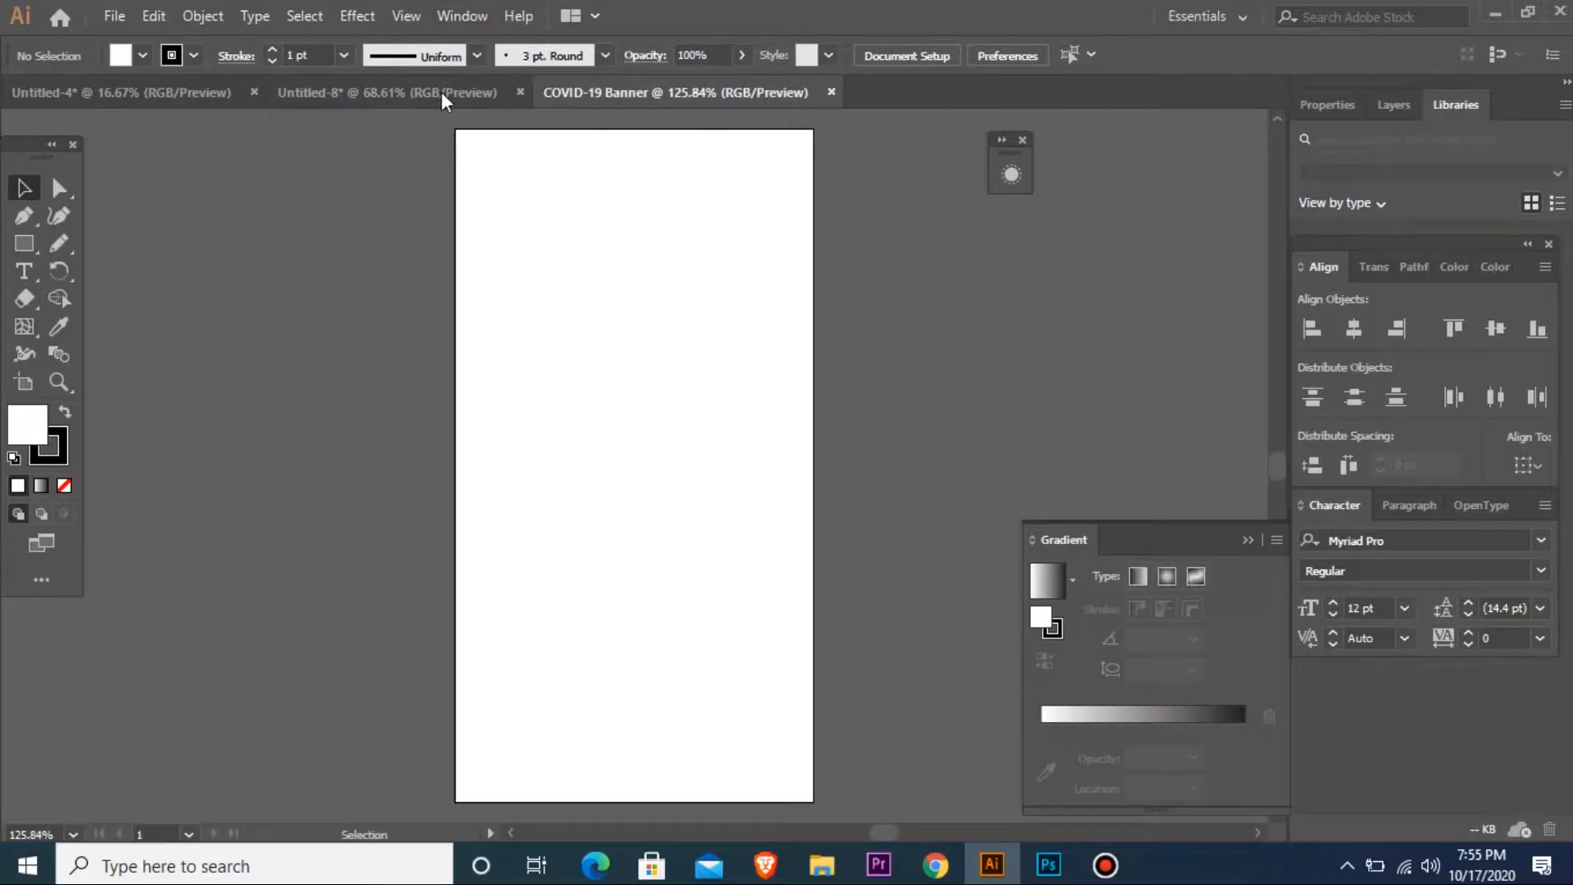
- Cut the reference text, color swatches and virus artwork from Untitled-8 and paste them into the COVID-19 Banner document
left_click(443, 93)
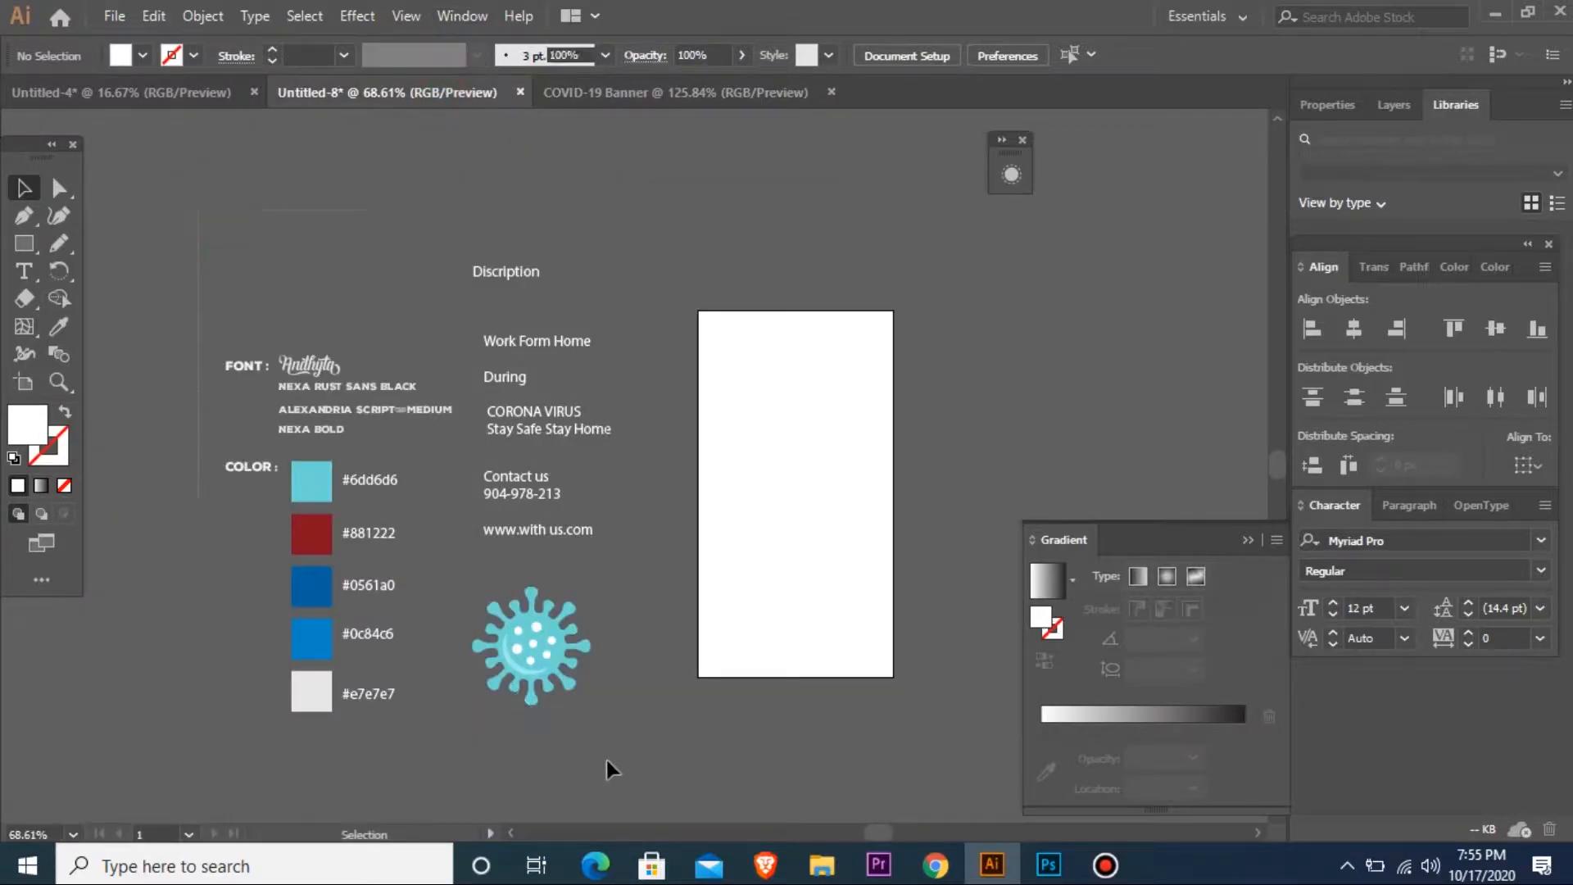
left_click_drag(610, 769, 360, 680)
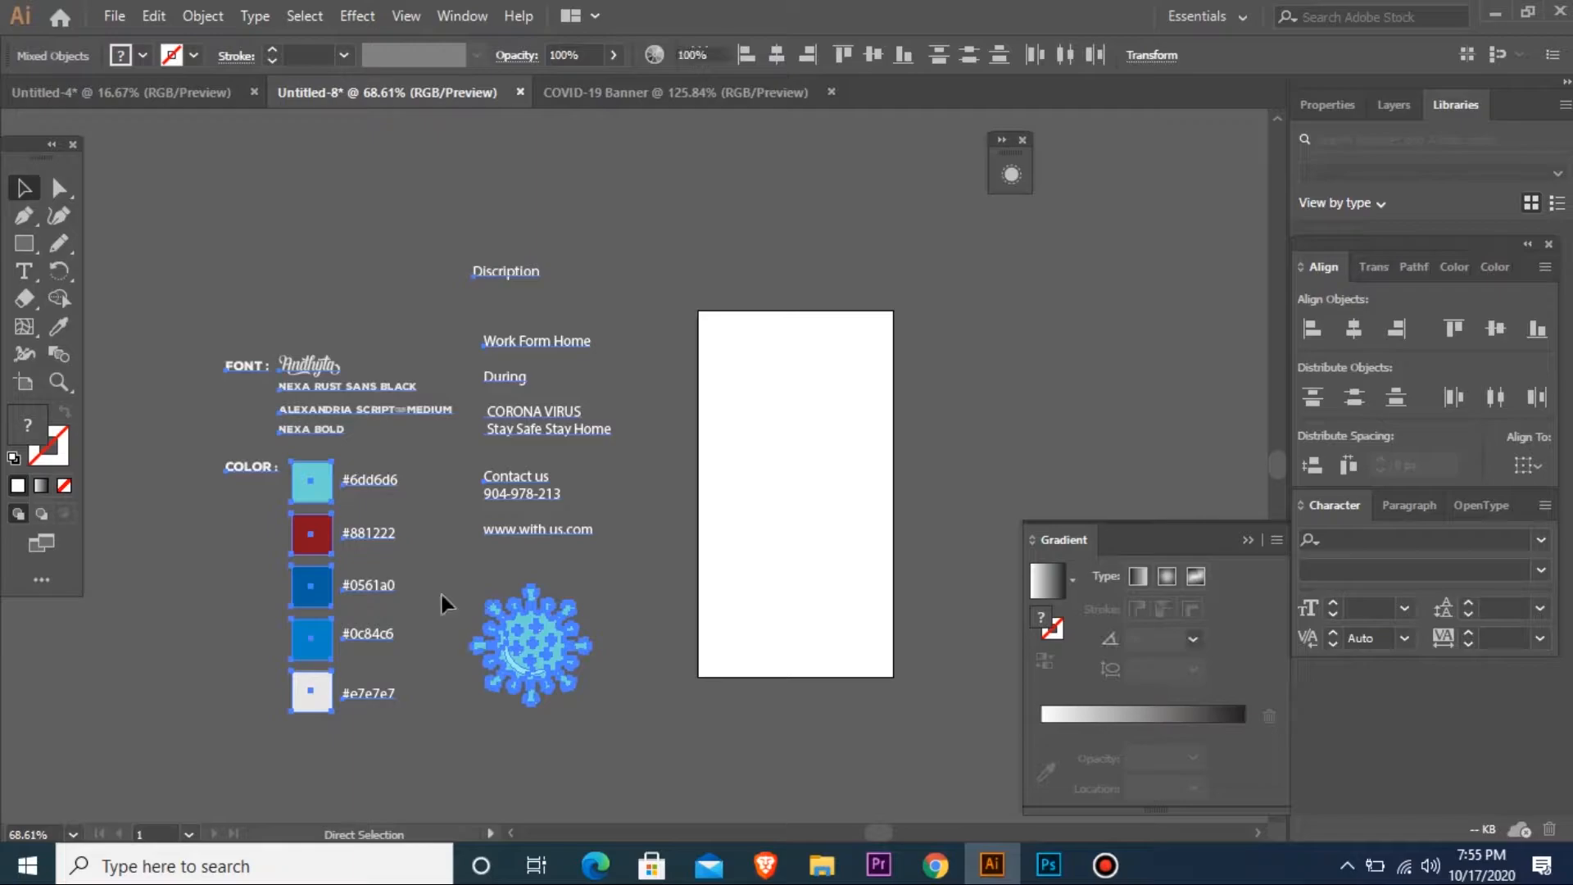
key("ctrl+x")
left_click(673, 91)
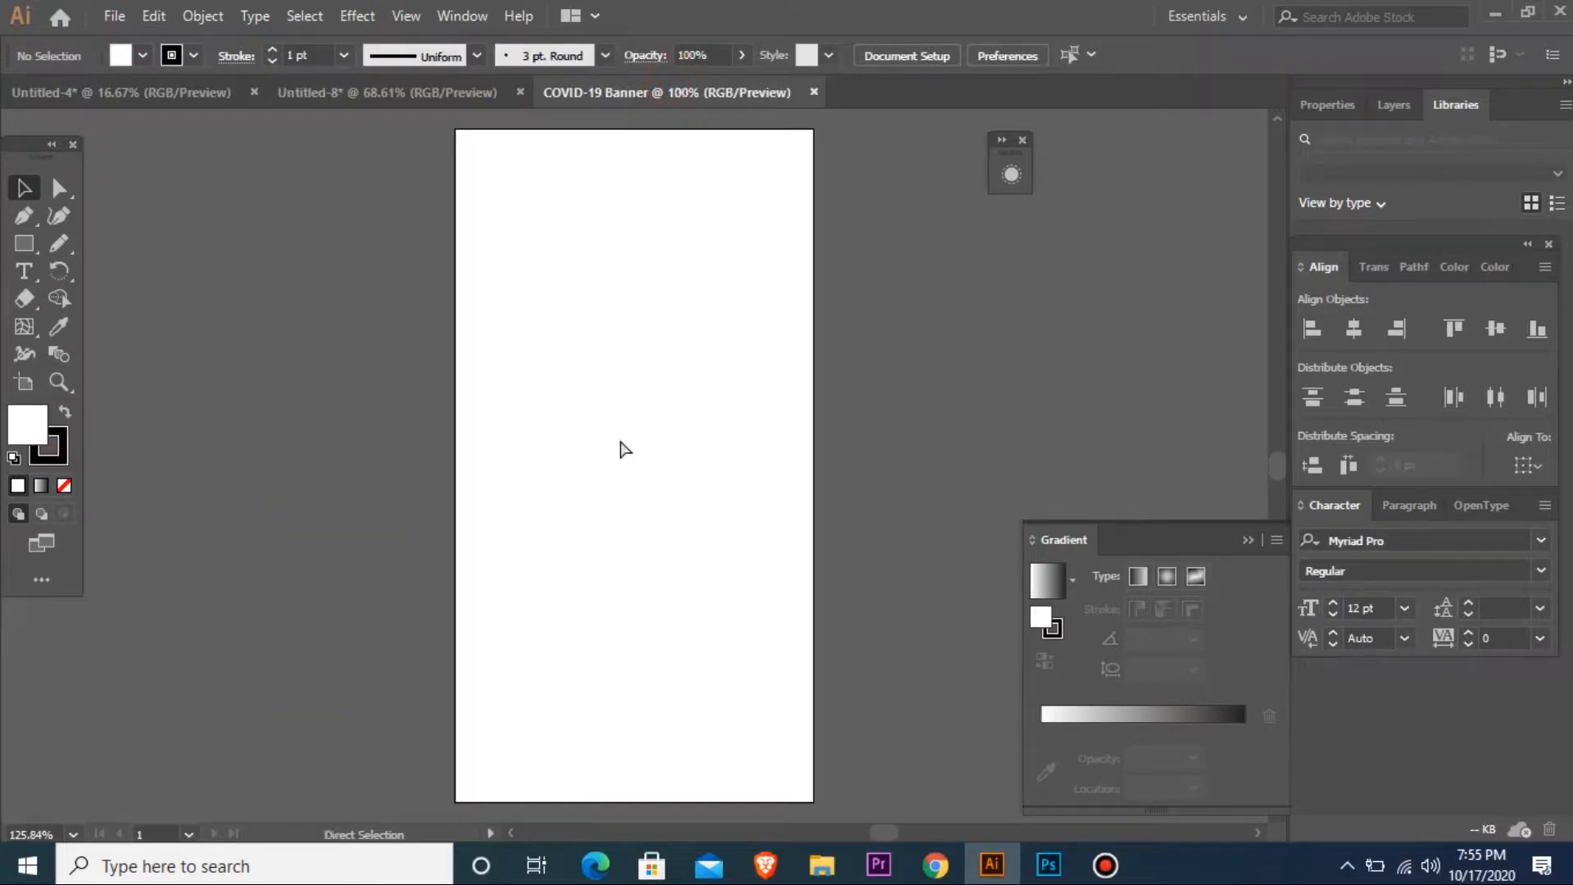
key("ctrl+minus")
key("ctrl+minus")
key("ctrl+minus")
key("ctrl+minus")
key("ctrl+v")
left_click_drag(415, 291, 848, 604, "ctrl")
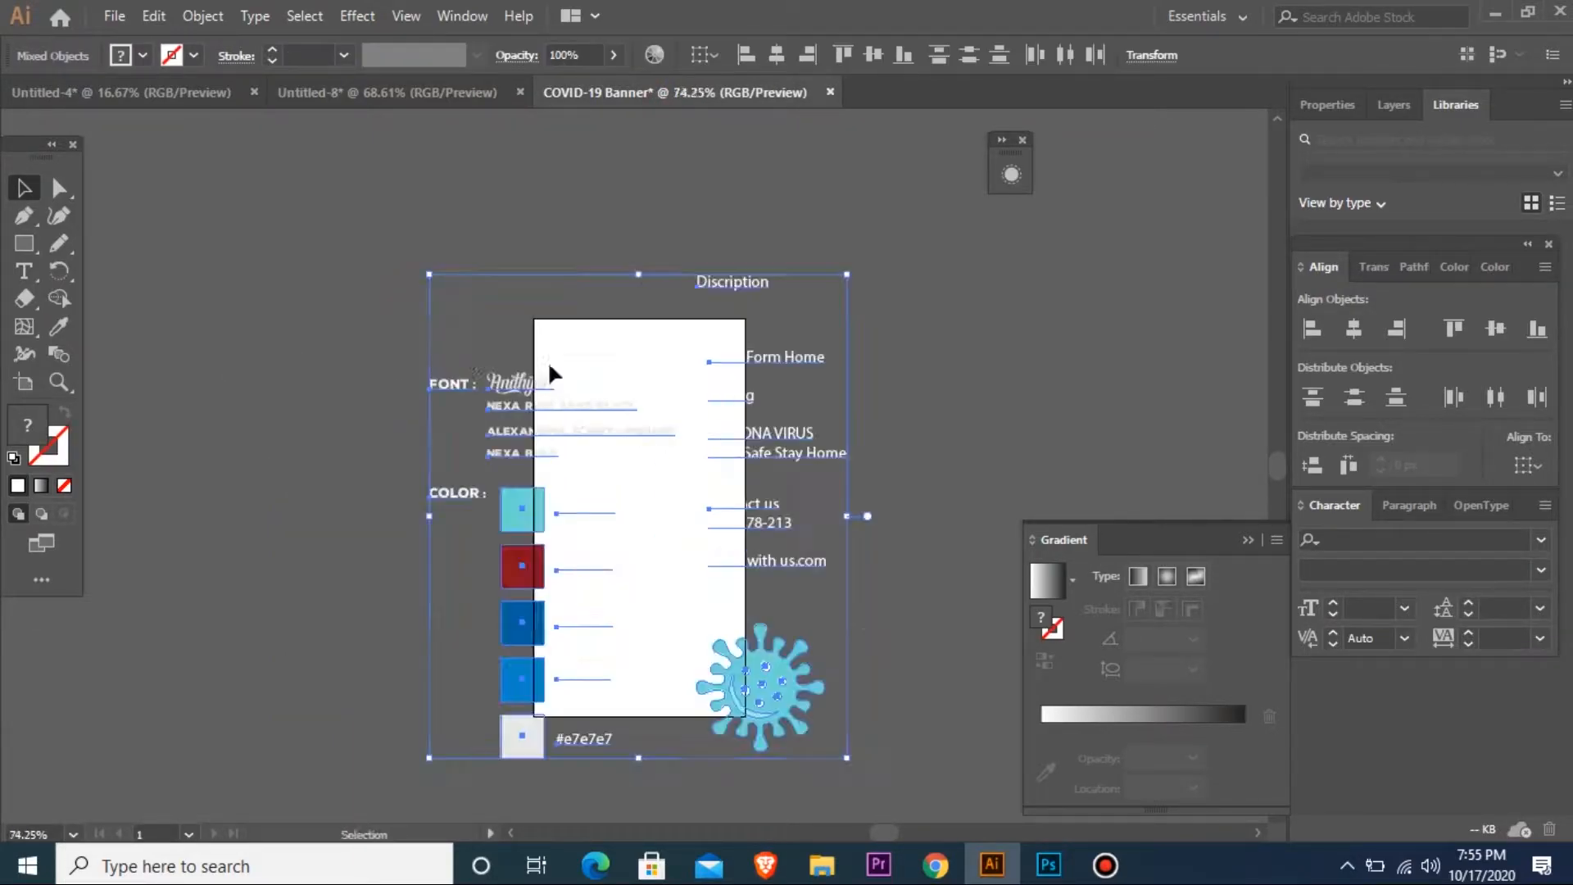
- Move the pasted reference text, swatches and virus artwork off the artboard to its right side
left_click_drag(490, 384, 852, 342)
key("ctrl+minus")
key("ctrl+minus")
left_click_drag(226, 271, 655, 654, "ctrl")
left_click(399, 489)
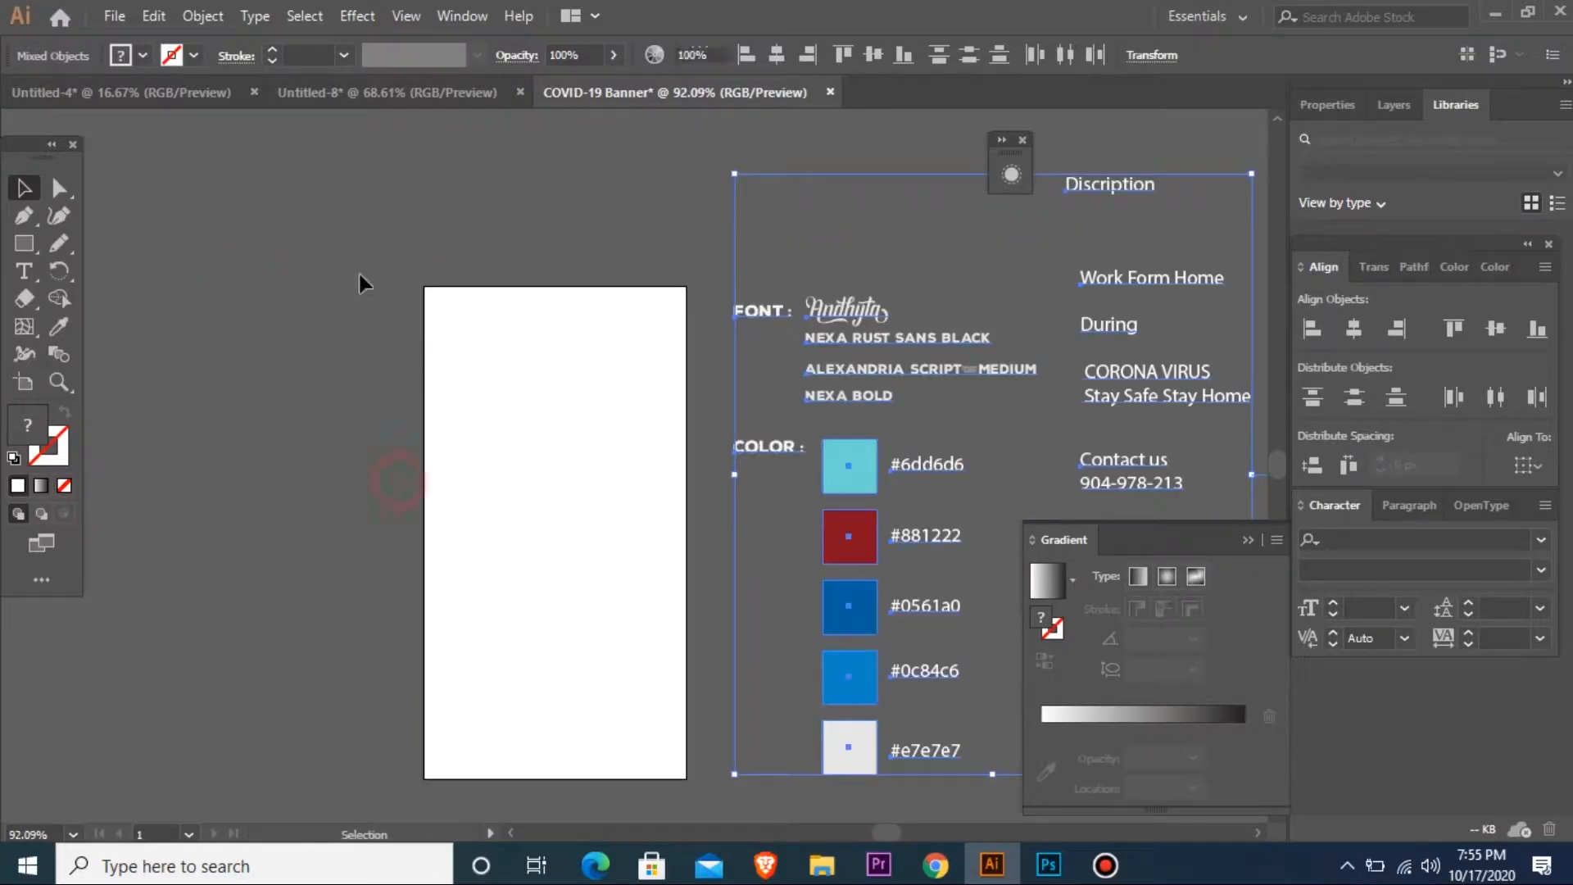
- Draw a rectangle covering the whole artboard and fill it with the #e7e7e7 swatch color
left_click(27, 238)
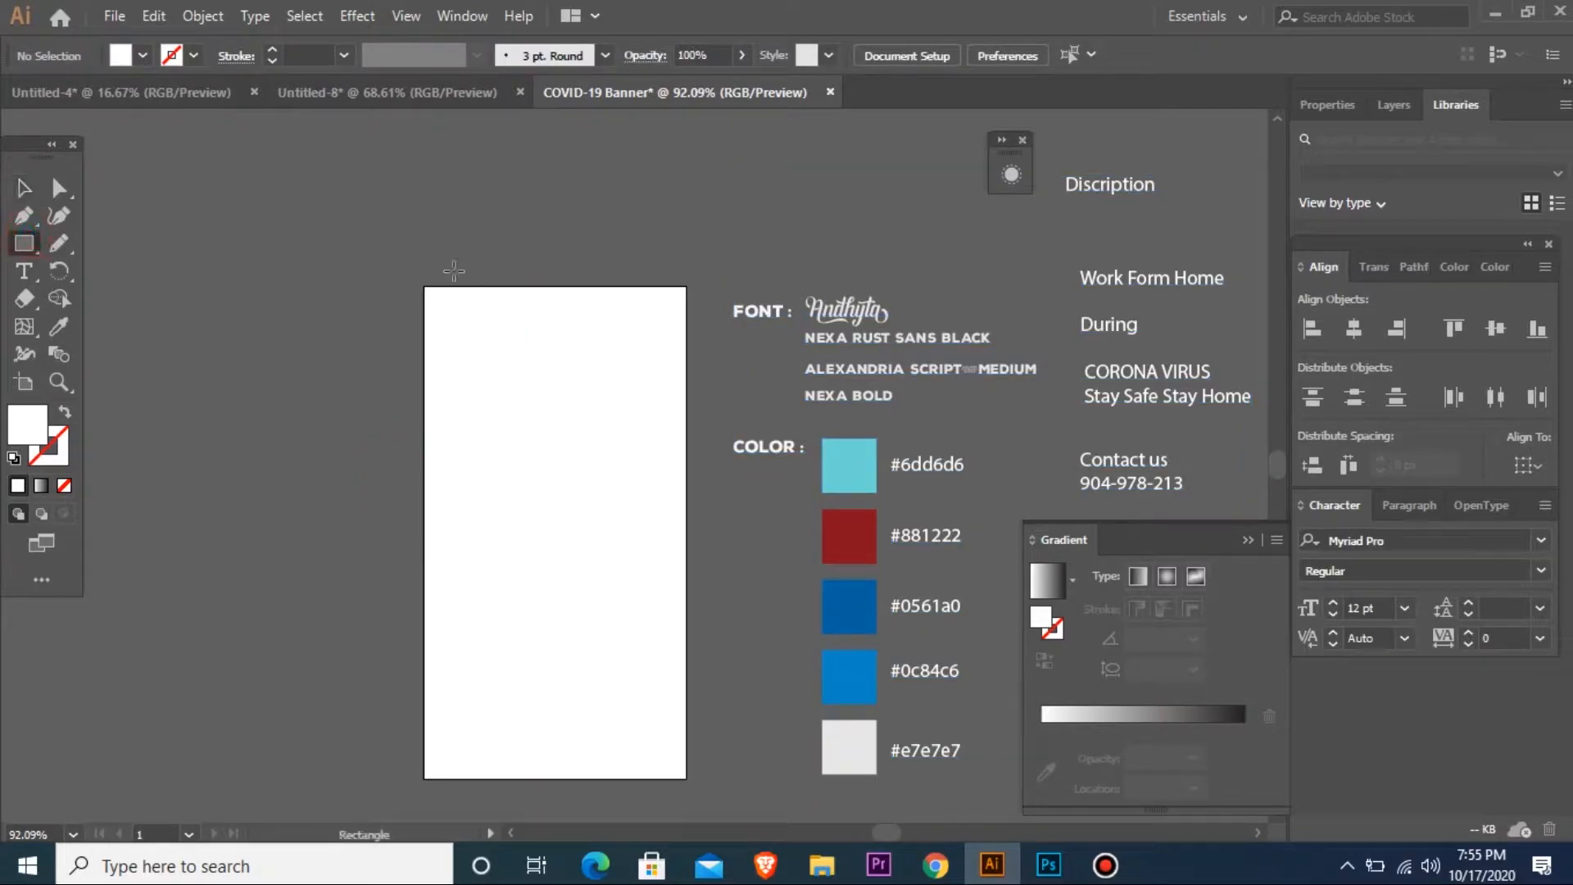
left_click_drag(424, 287, 686, 778)
key("i")
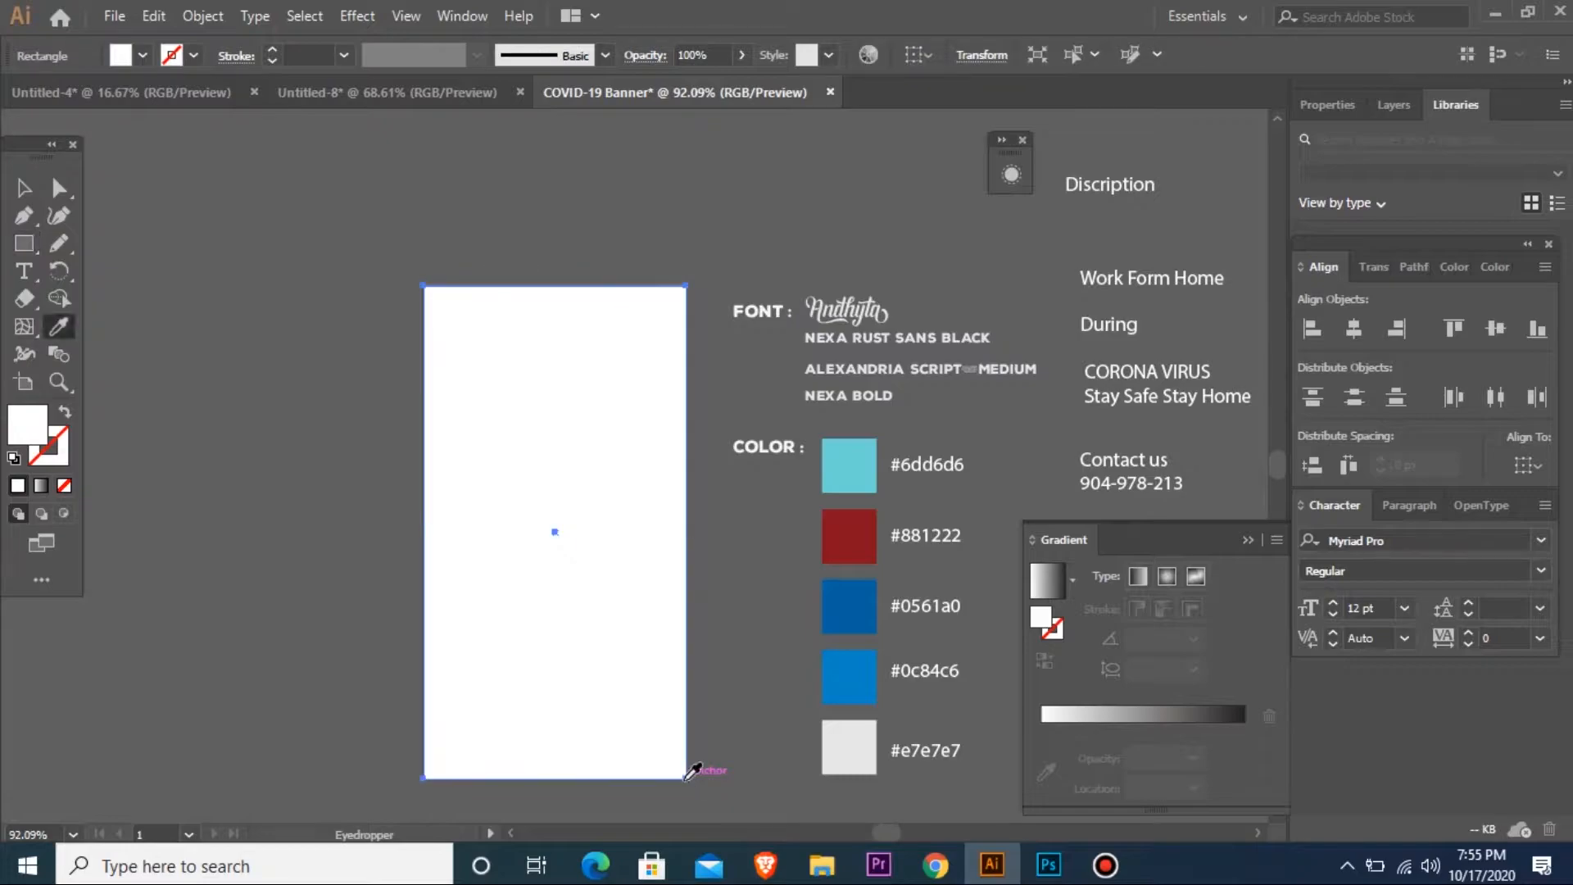
left_click(850, 744)
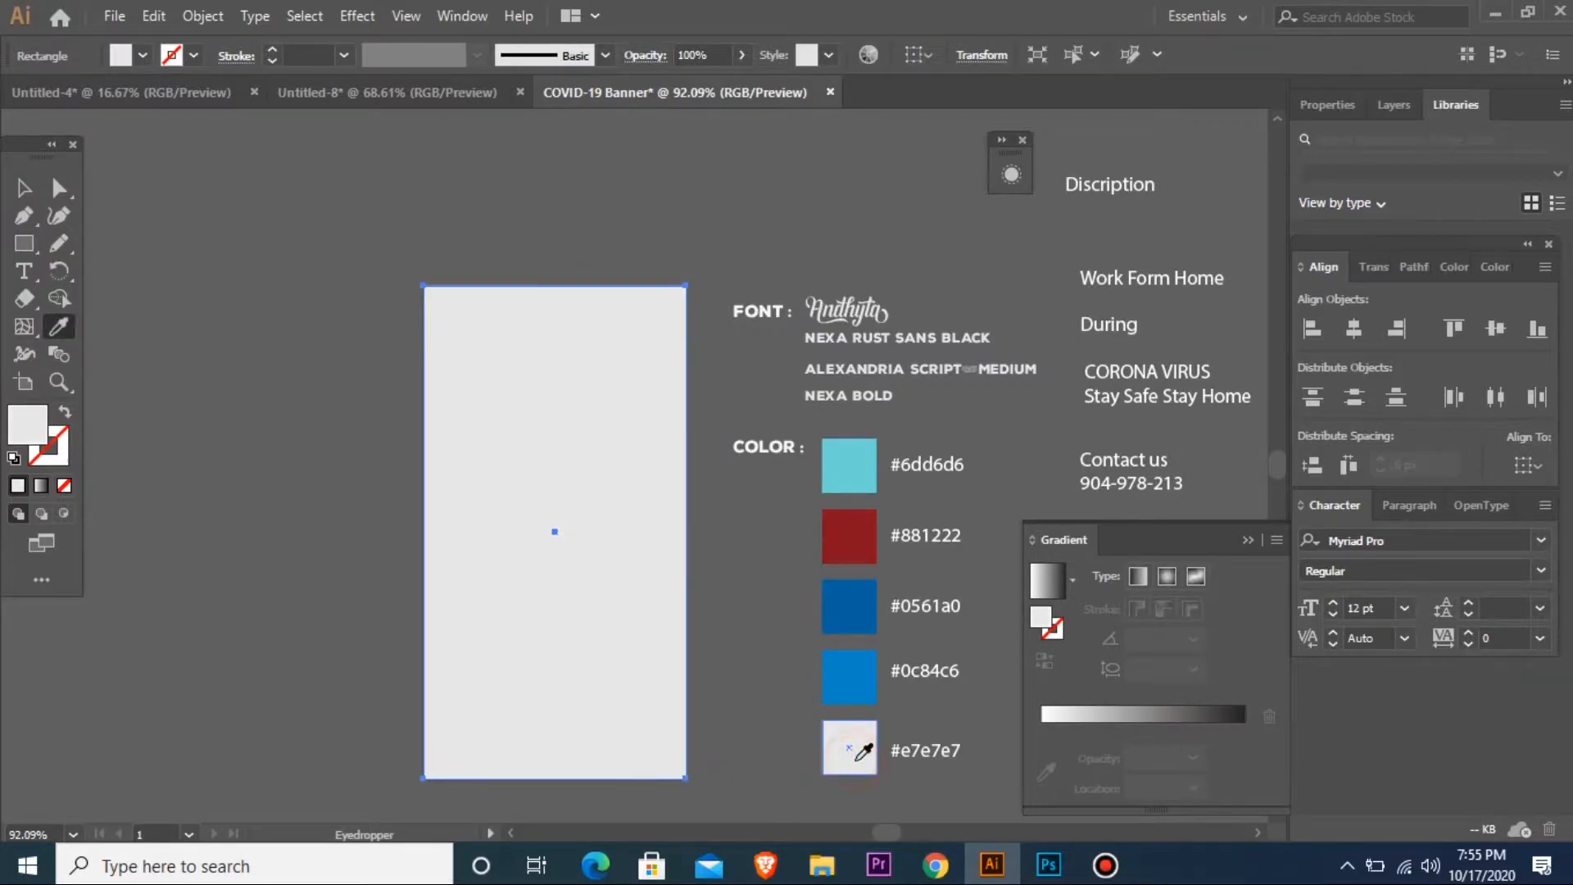
key("v")
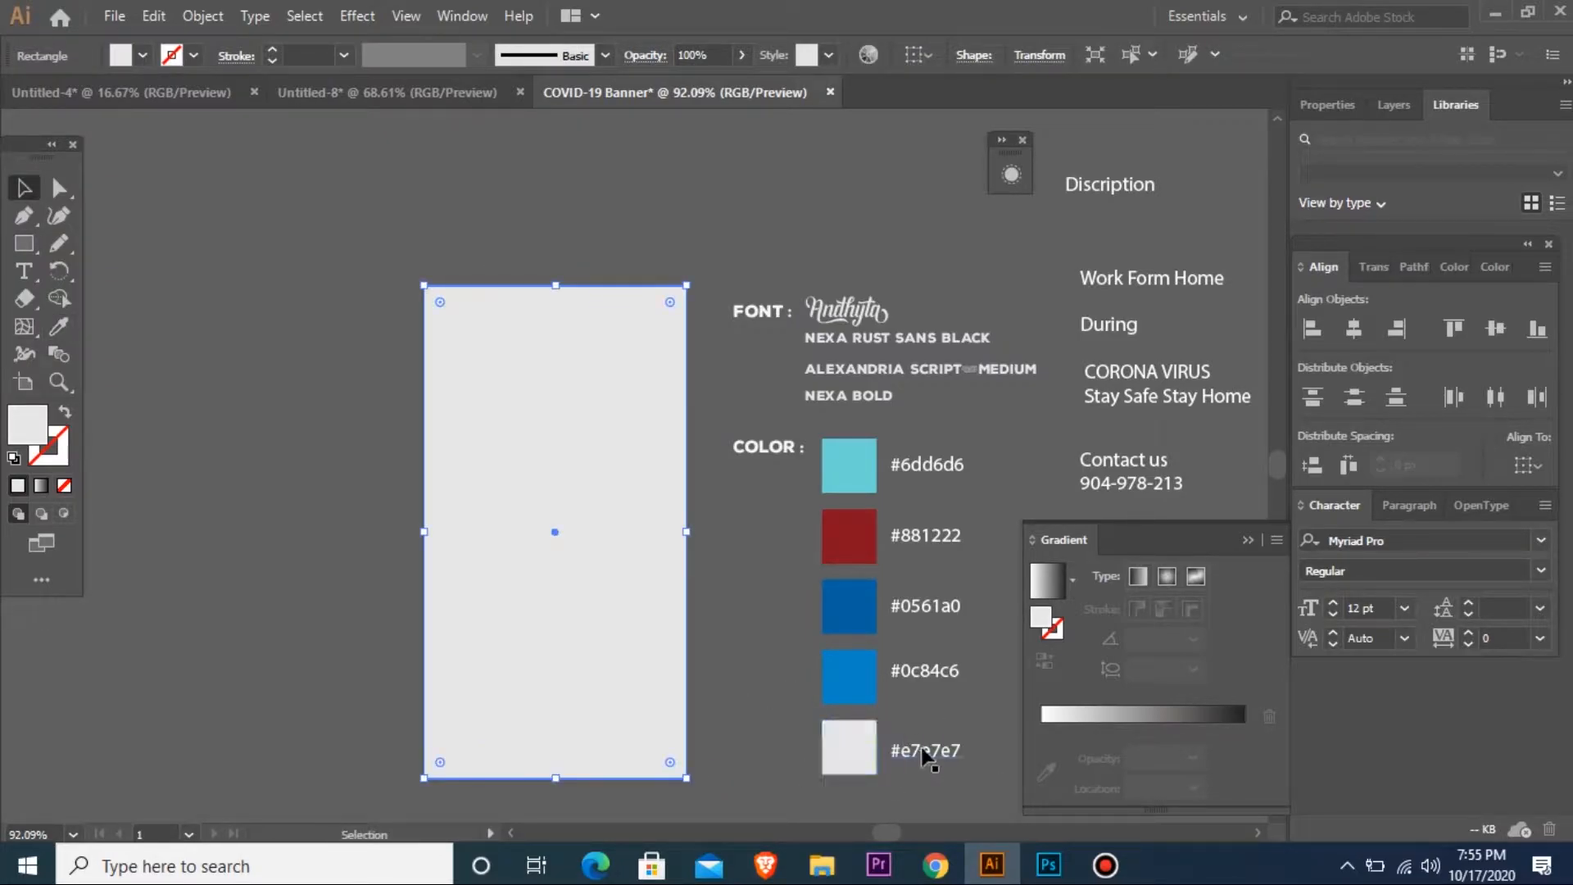
- Lock the background rectangle and test that it cannot be moved
left_click_drag(248, 218, 687, 762)
left_click(221, 17)
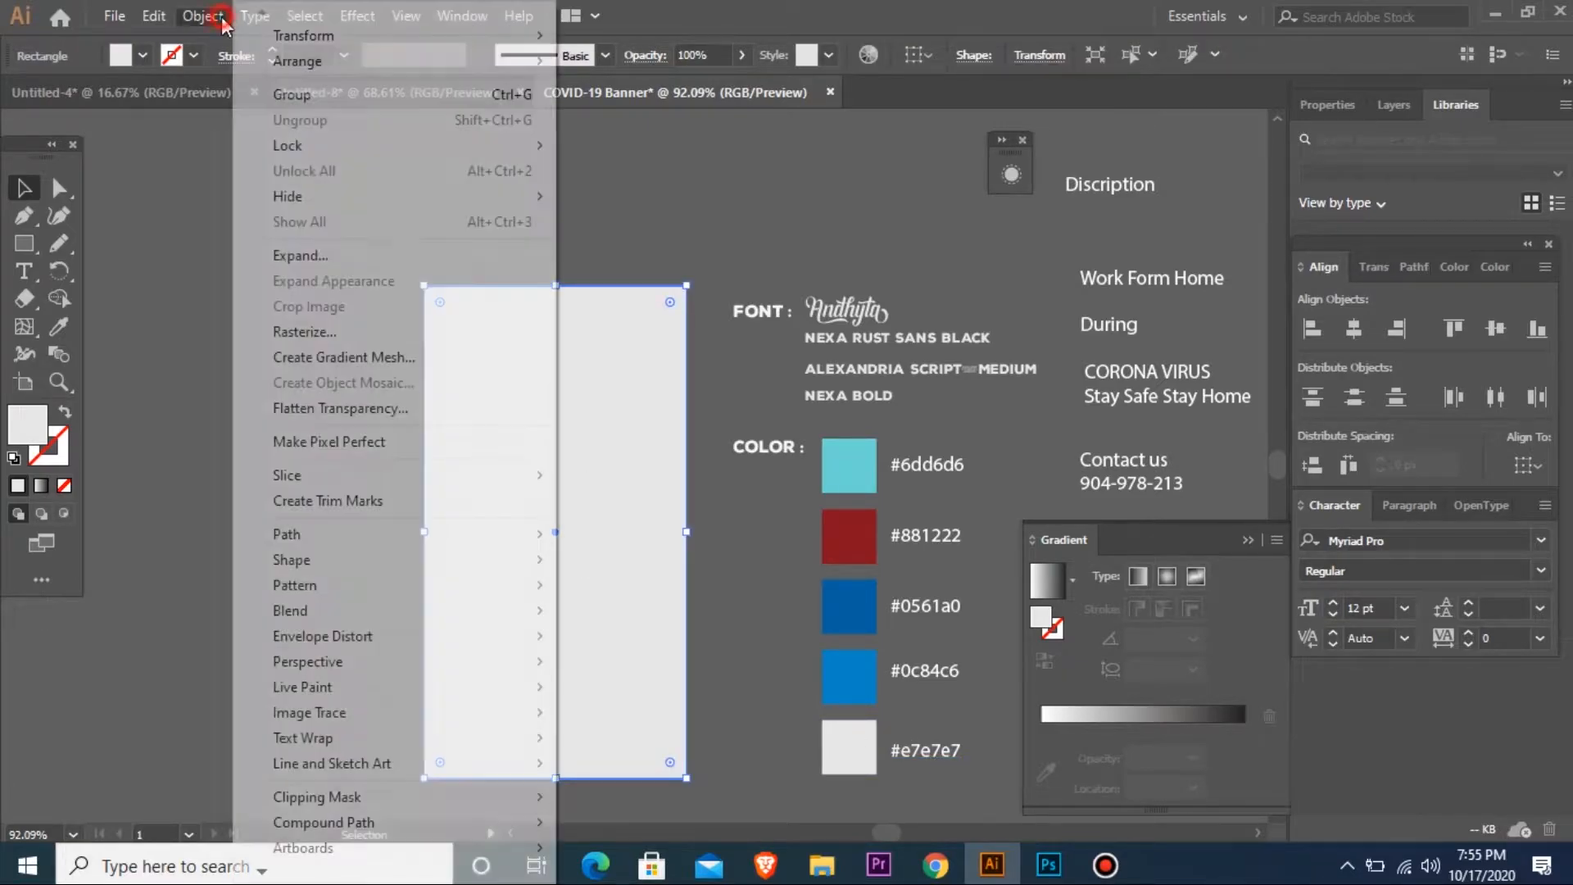
mouse_move(407, 145)
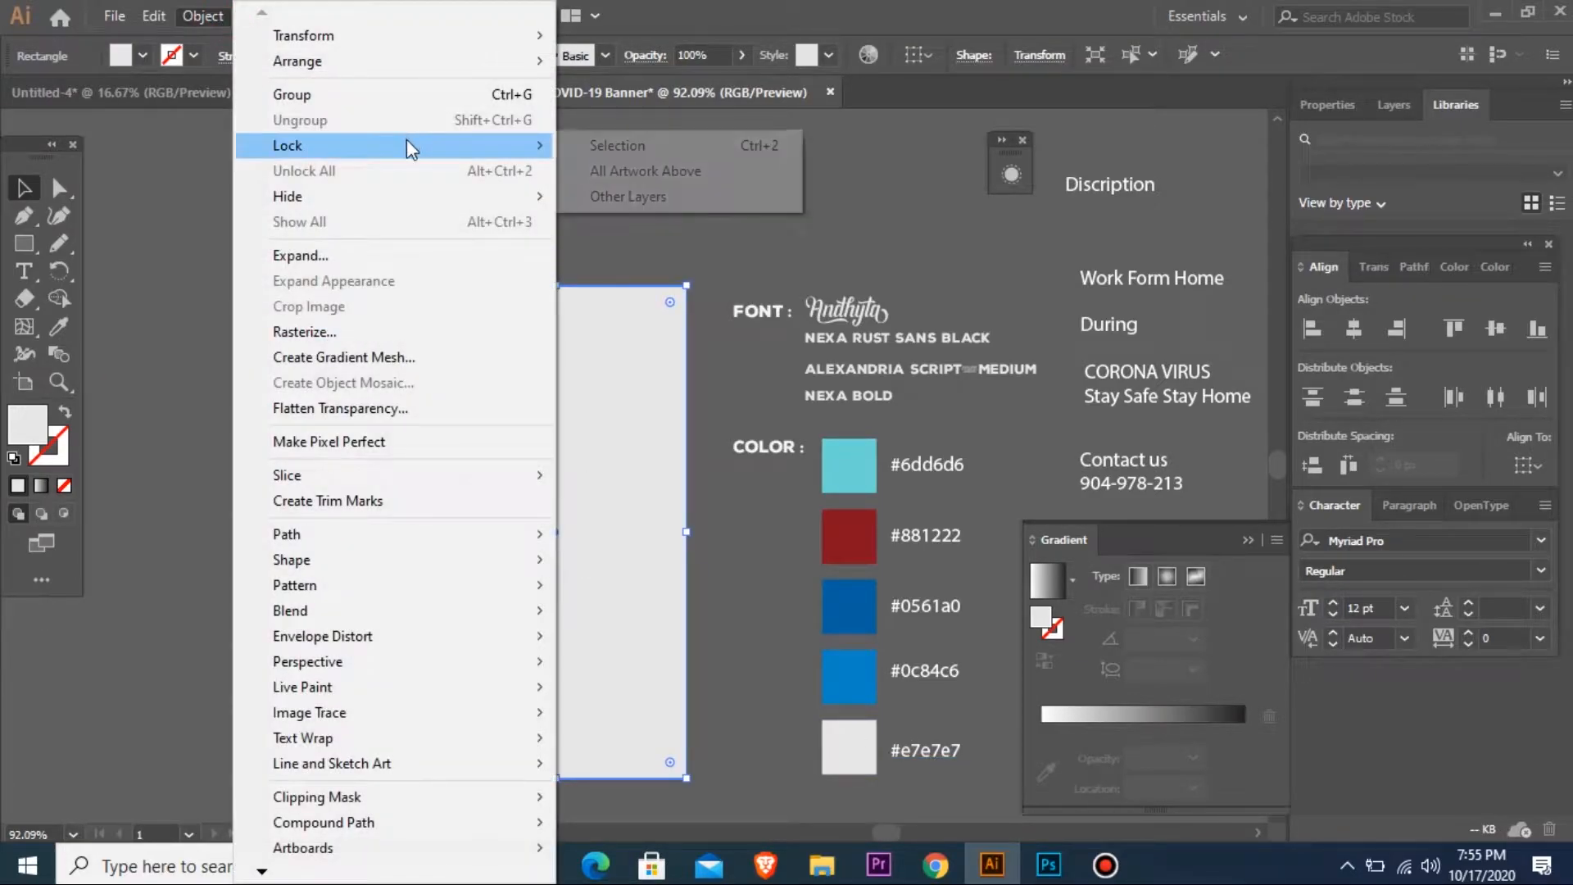
left_click(567, 145)
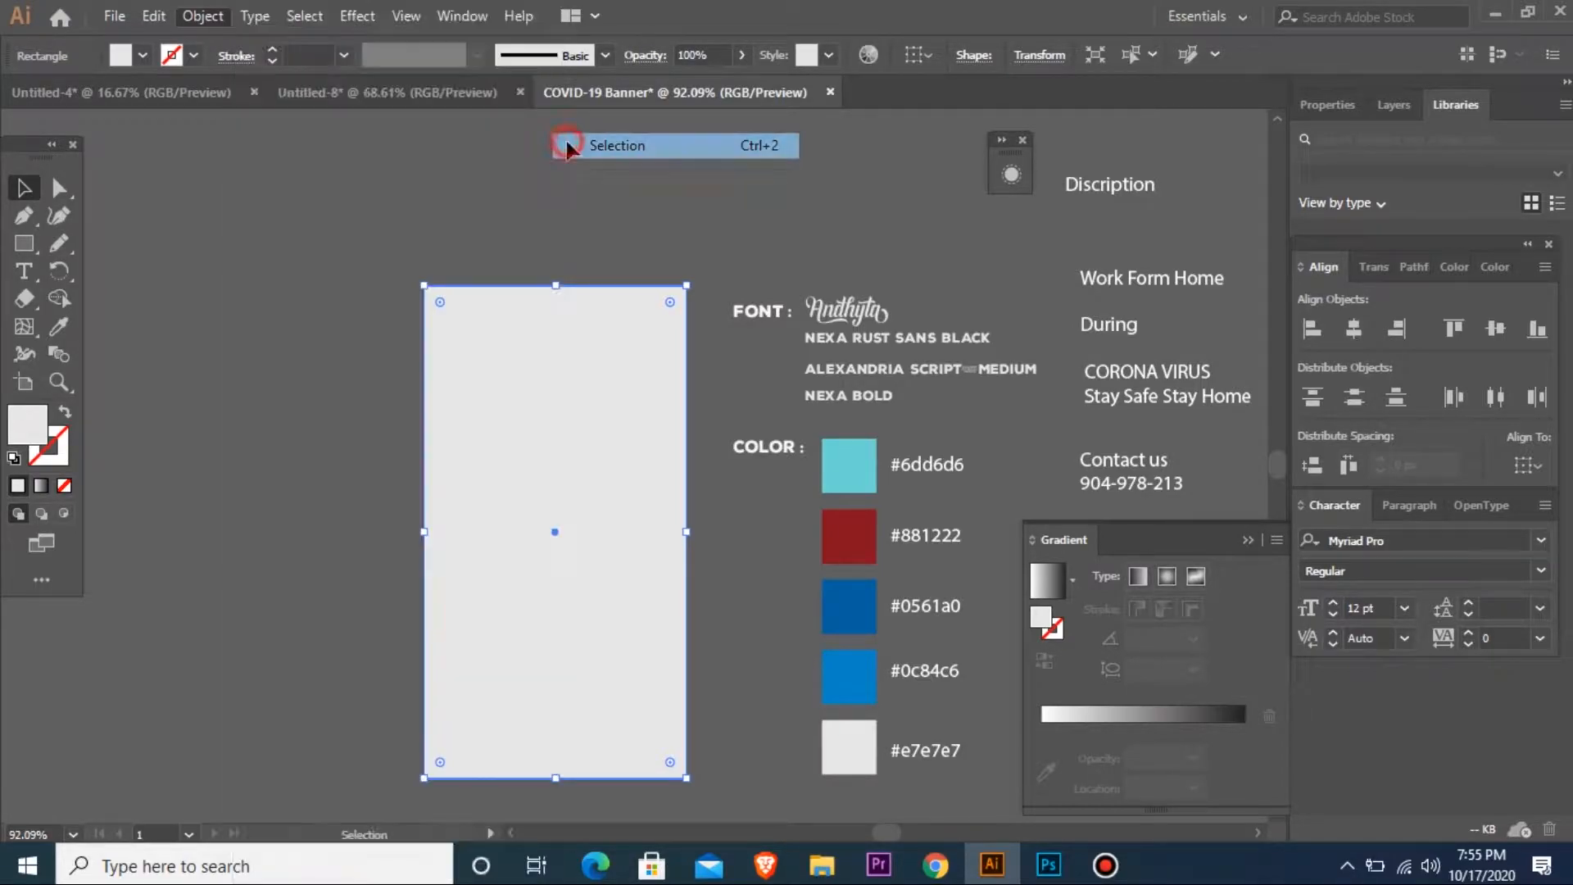
left_click_drag(462, 563, 408, 533)
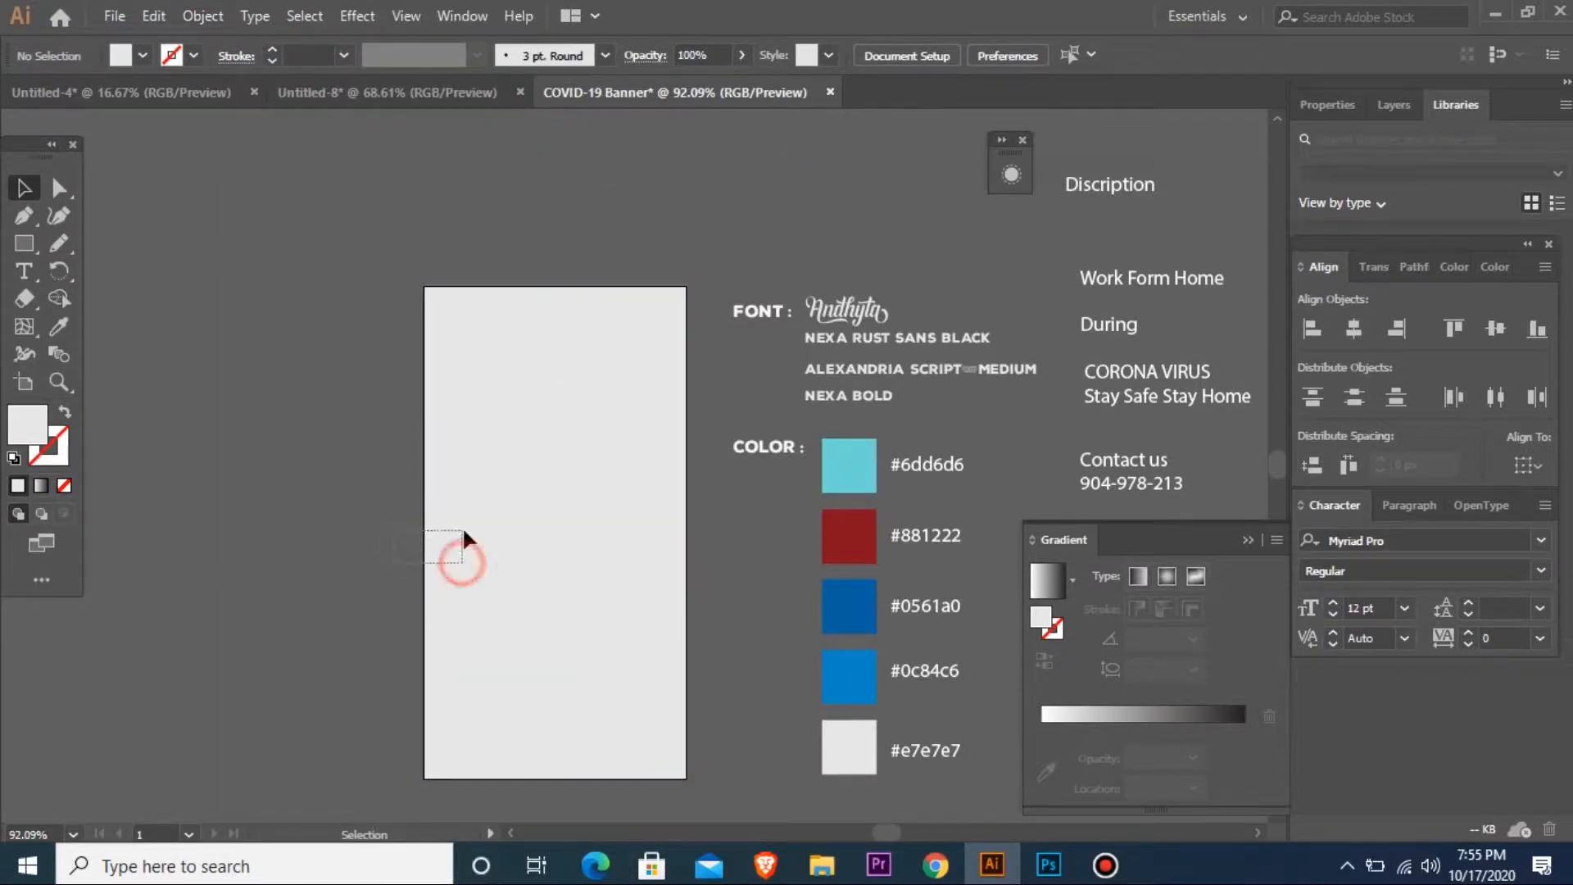
- Unlock all objects, try moving the background rectangle, and undo the moves
left_click(193, 27)
left_click(300, 173)
left_click_drag(458, 528, 666, 587)
left_click_drag(666, 586, 443, 555)
key("ctrl+z")
key("ctrl+z")
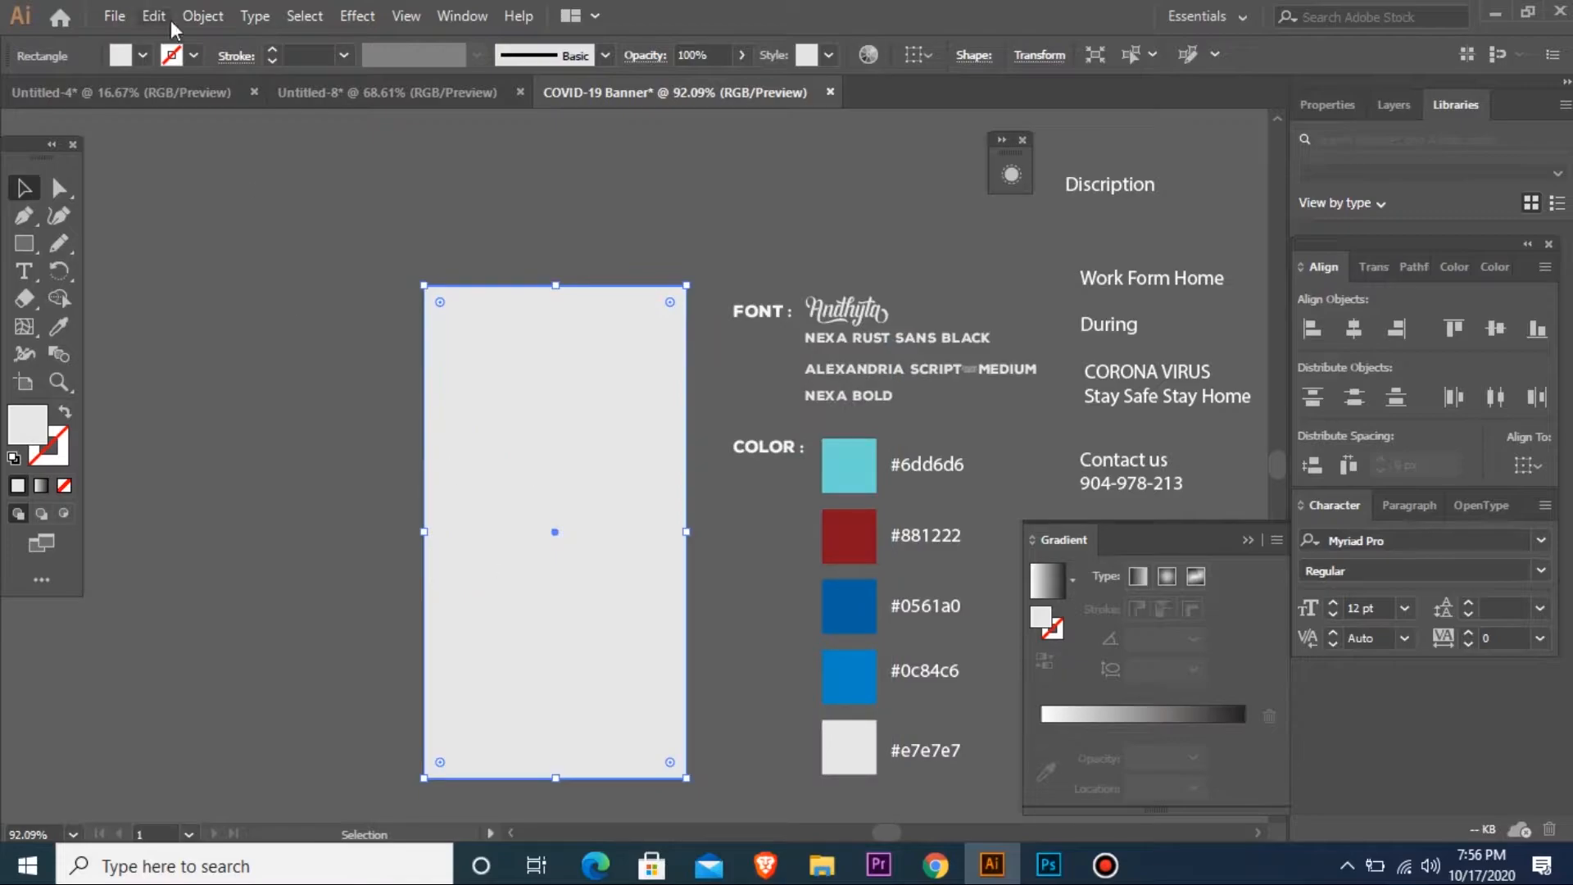
- Lock the light grey background rectangle in place on the artboard
left_click(205, 17)
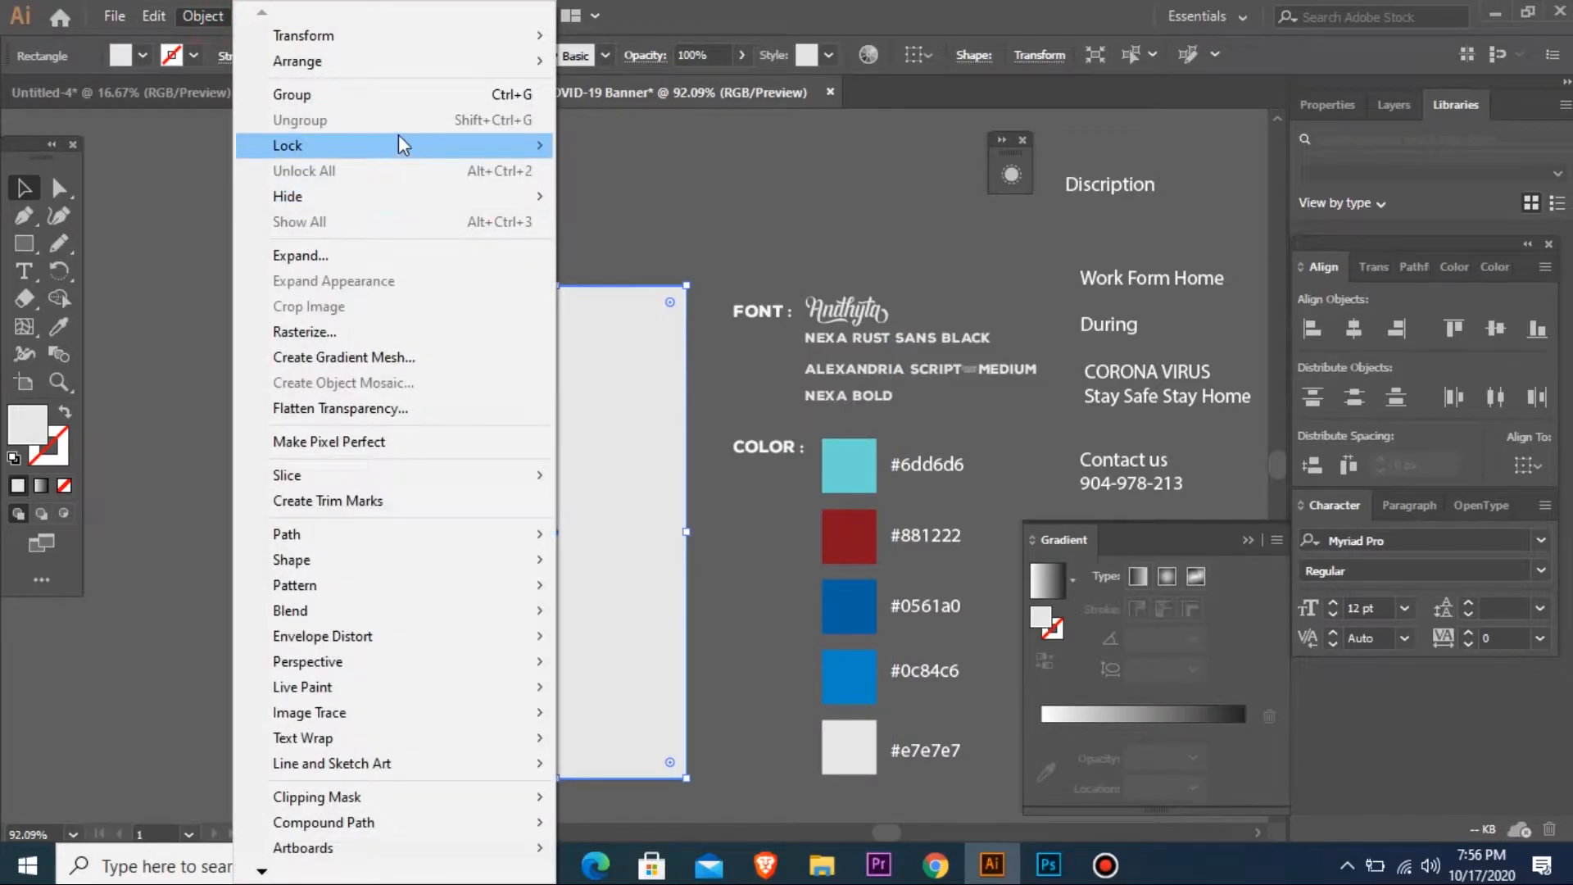
mouse_move(398, 145)
left_click(611, 145)
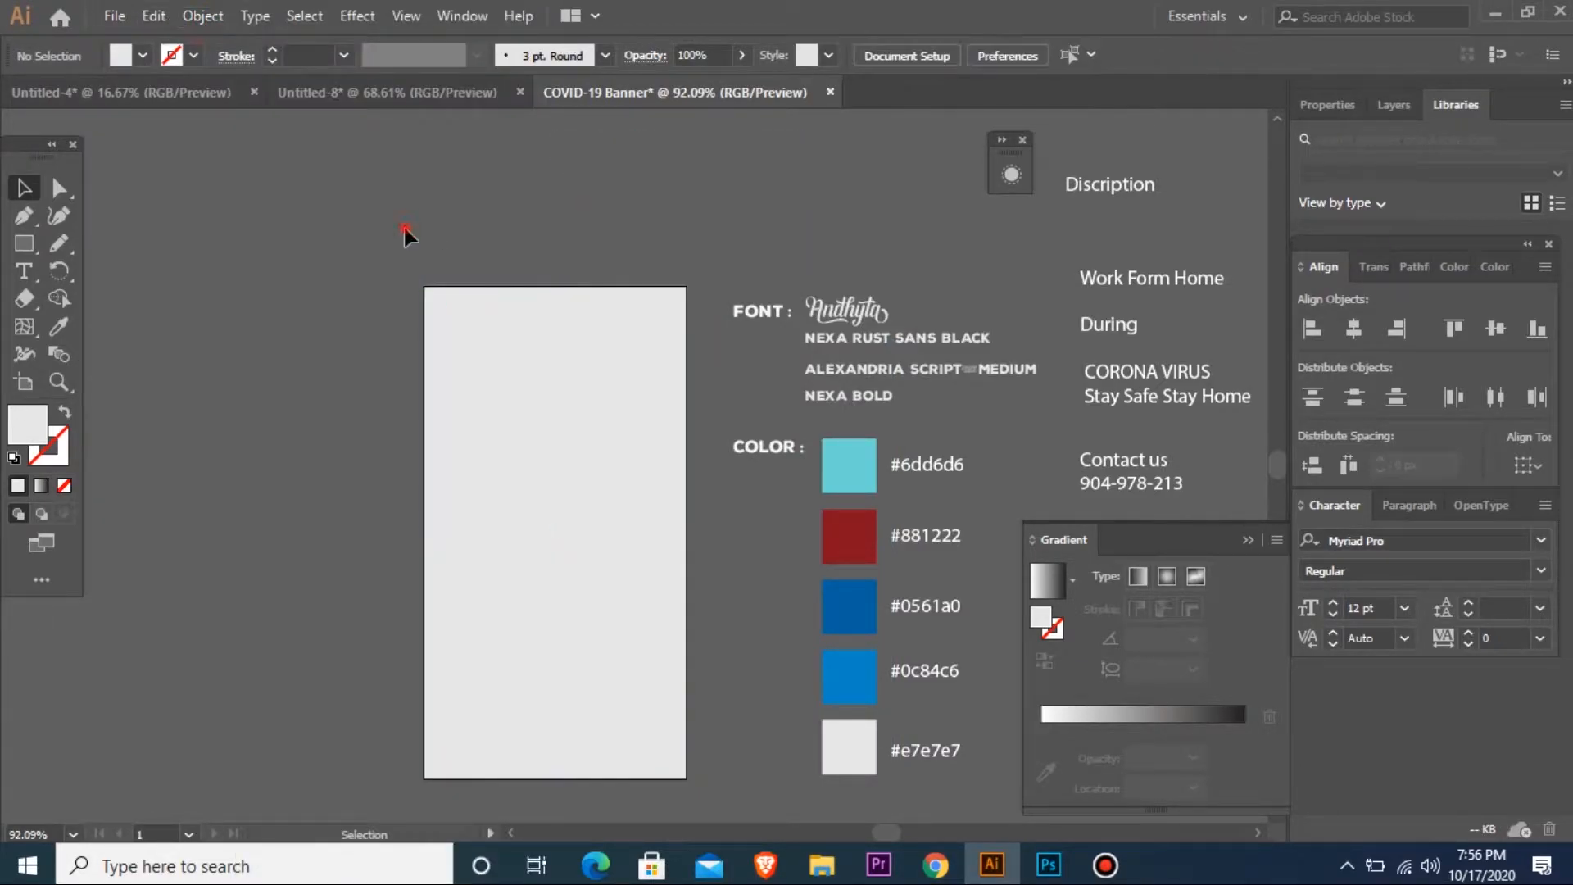
key("ctrl+minus")
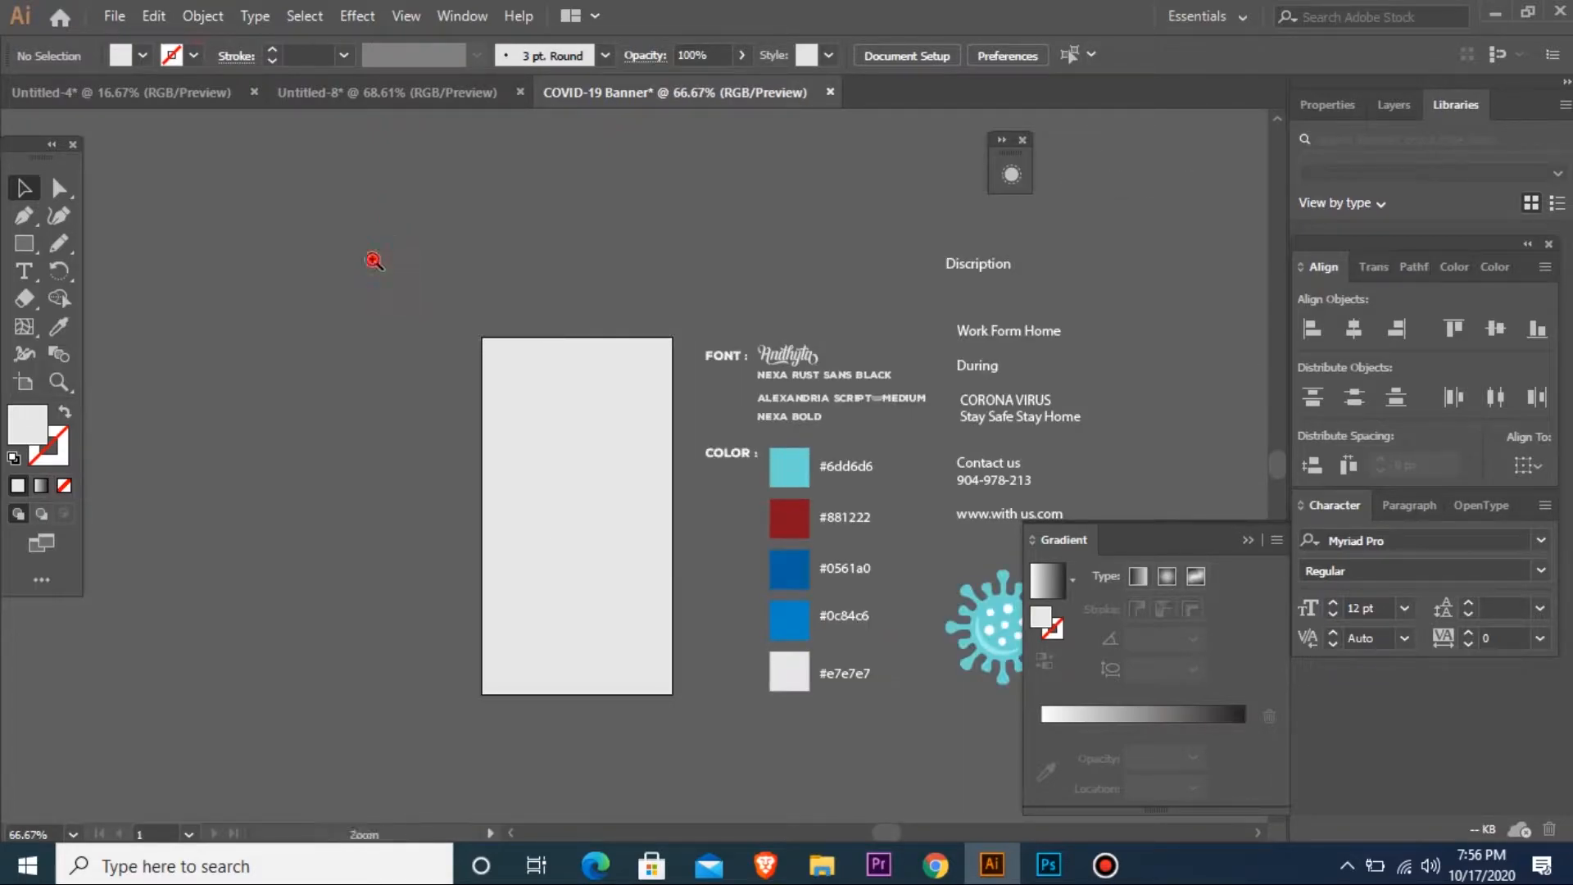
left_click_drag(373, 260, 782, 721)
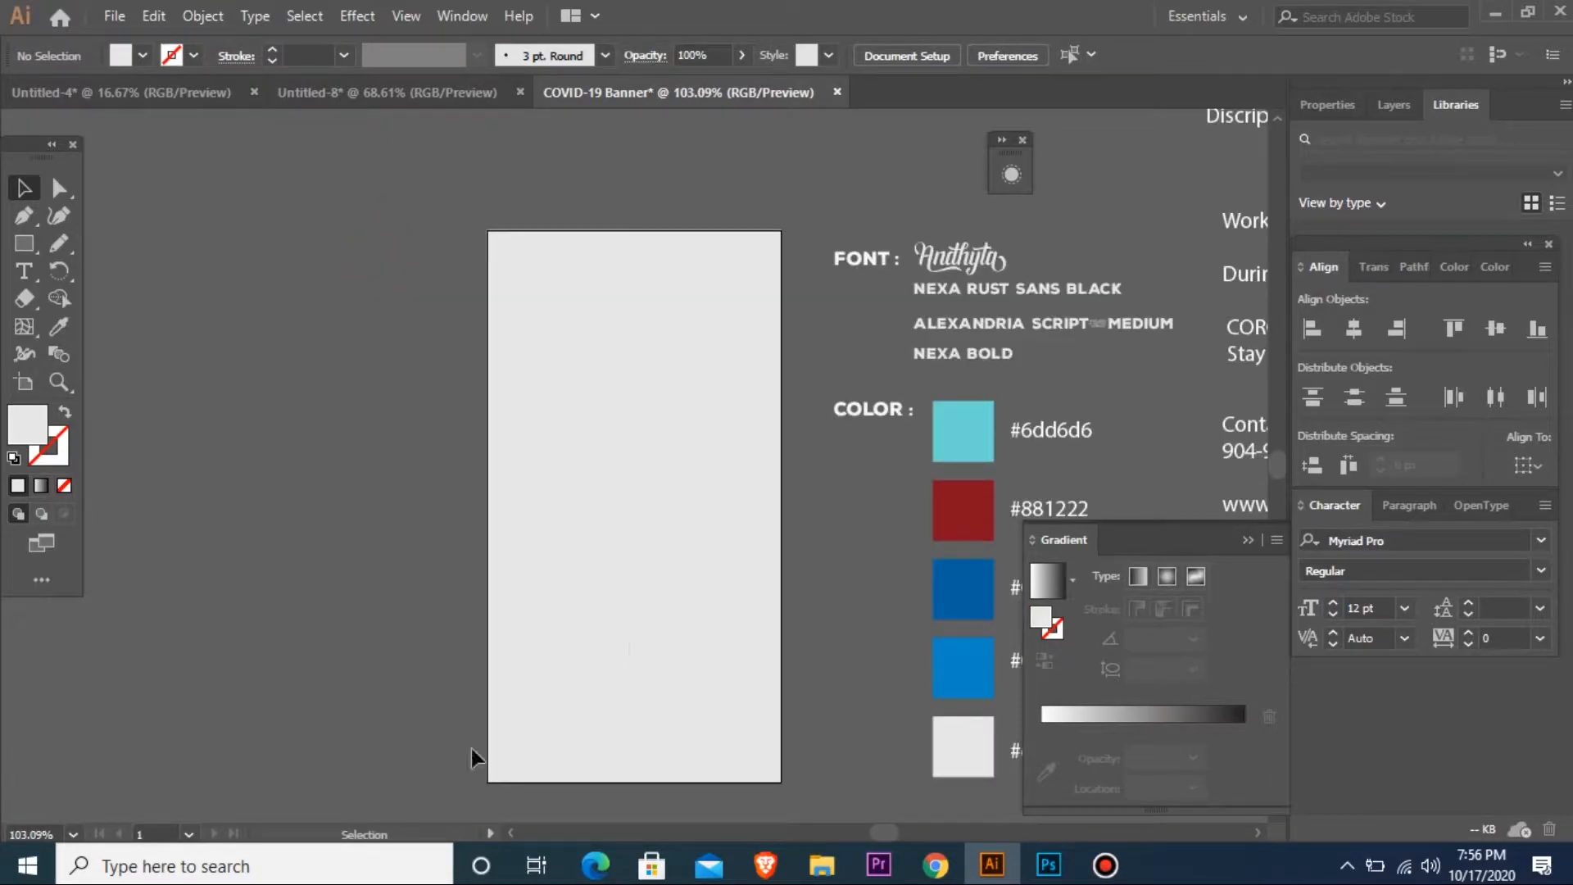
left_click(33, 236)
left_click(33, 235, "alt")
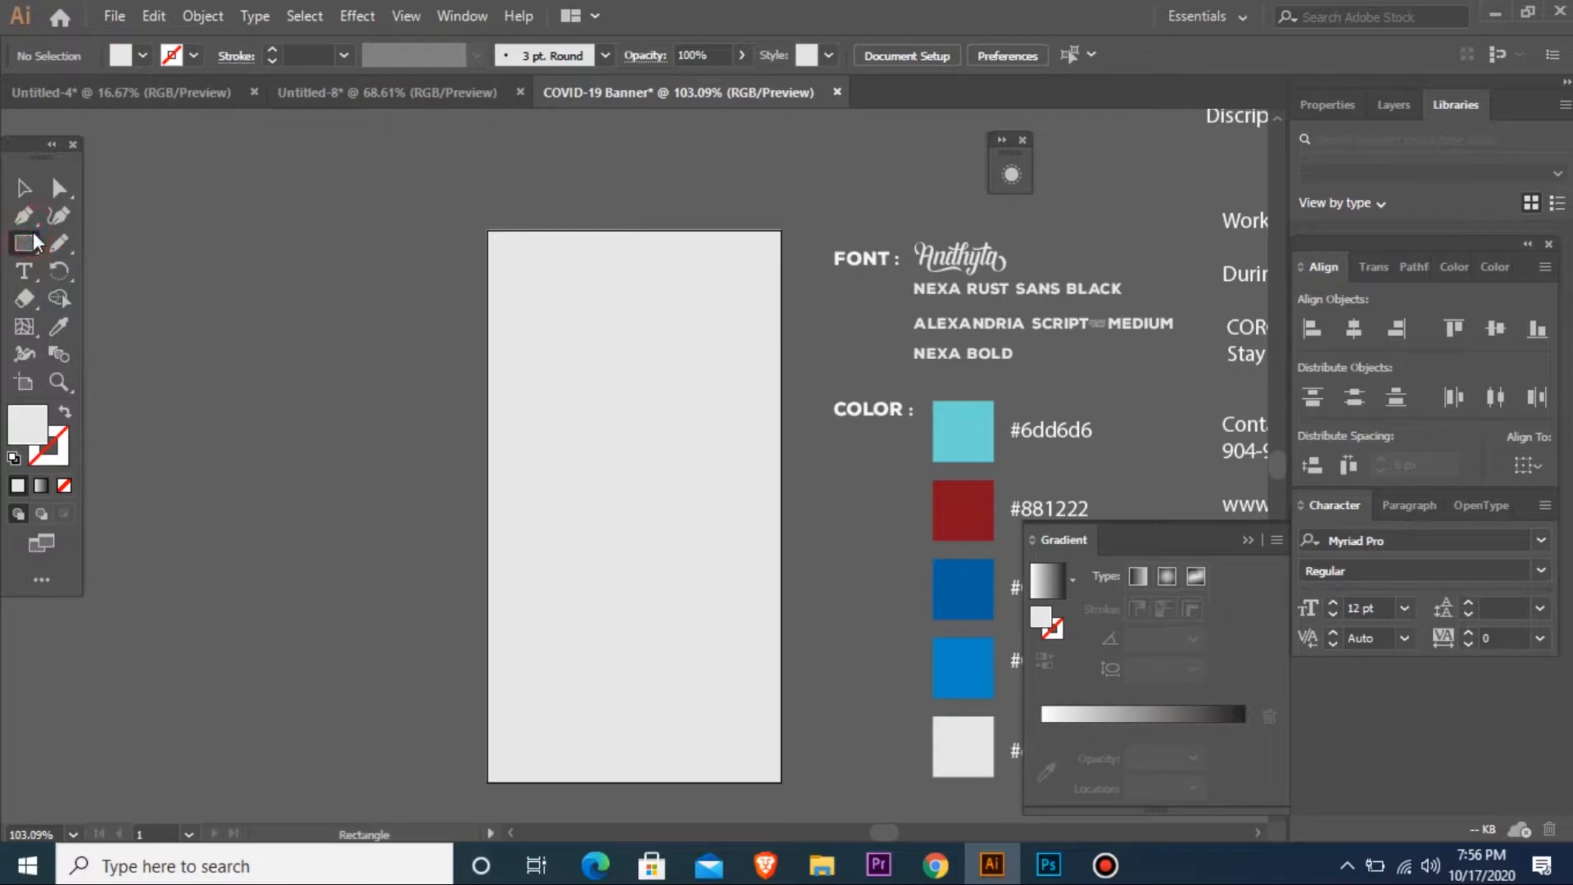
left_click_drag(449, 594, 576, 471)
key("ctrl+minus")
key("ctrl+minus")
key("ctrl+minus")
key("ctrl+minus")
key("ctrl+space")
left_click_drag(425, 249, 870, 612)
key("v")
key("ctrl+z")
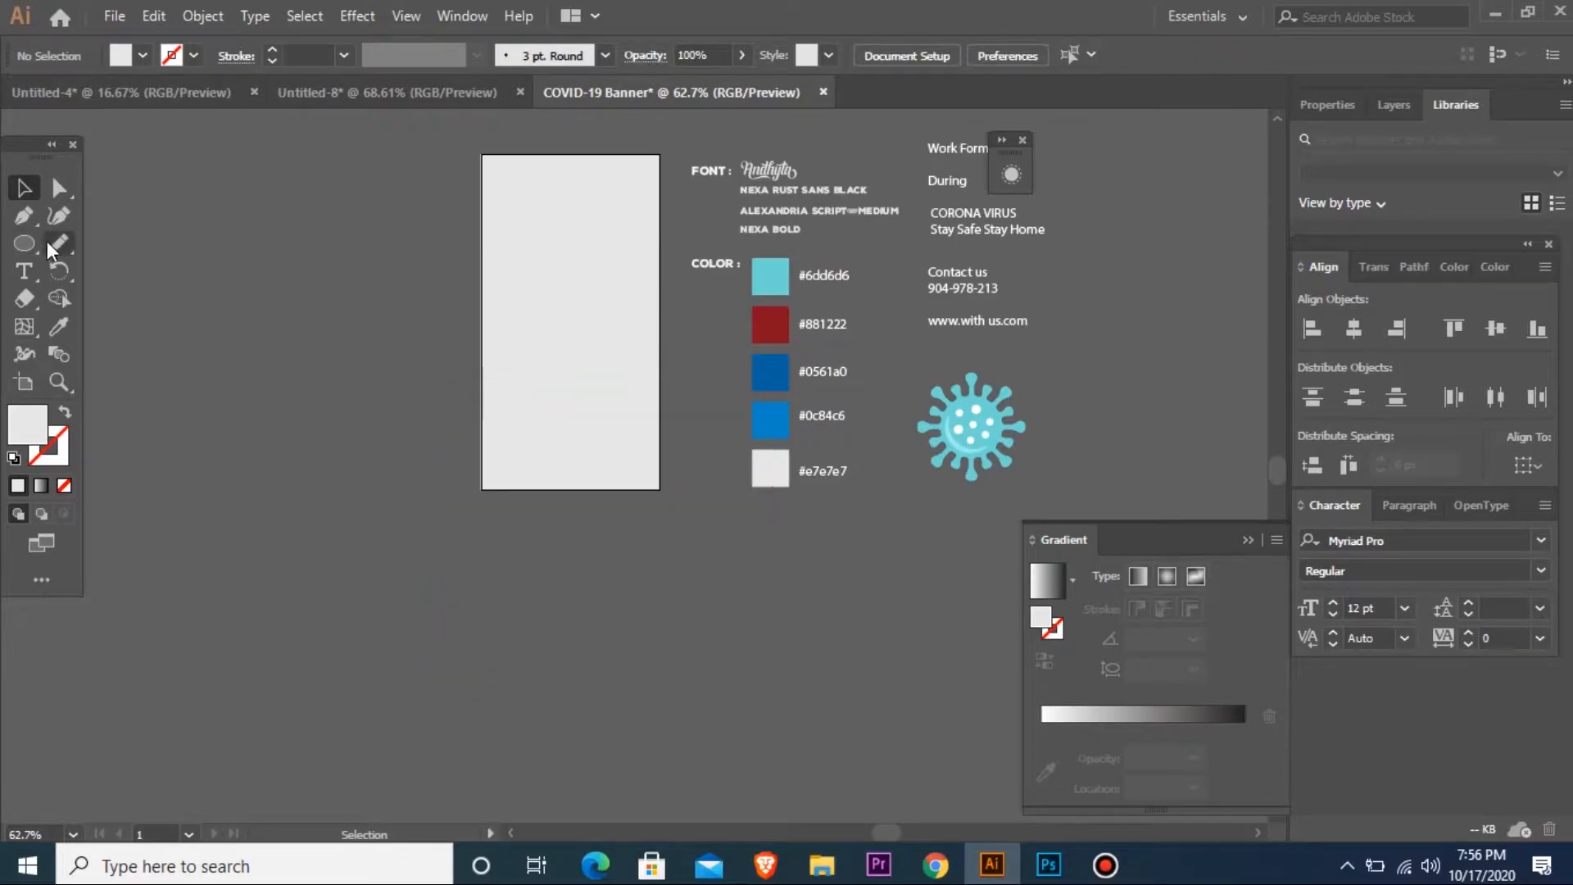
- Draw a circle about 140 px in diameter overlapping the lower-left corner of the artboard
left_click(23, 243)
left_click_drag(457, 365, 562, 519)
left_click(545, 434)
left_click(848, 462)
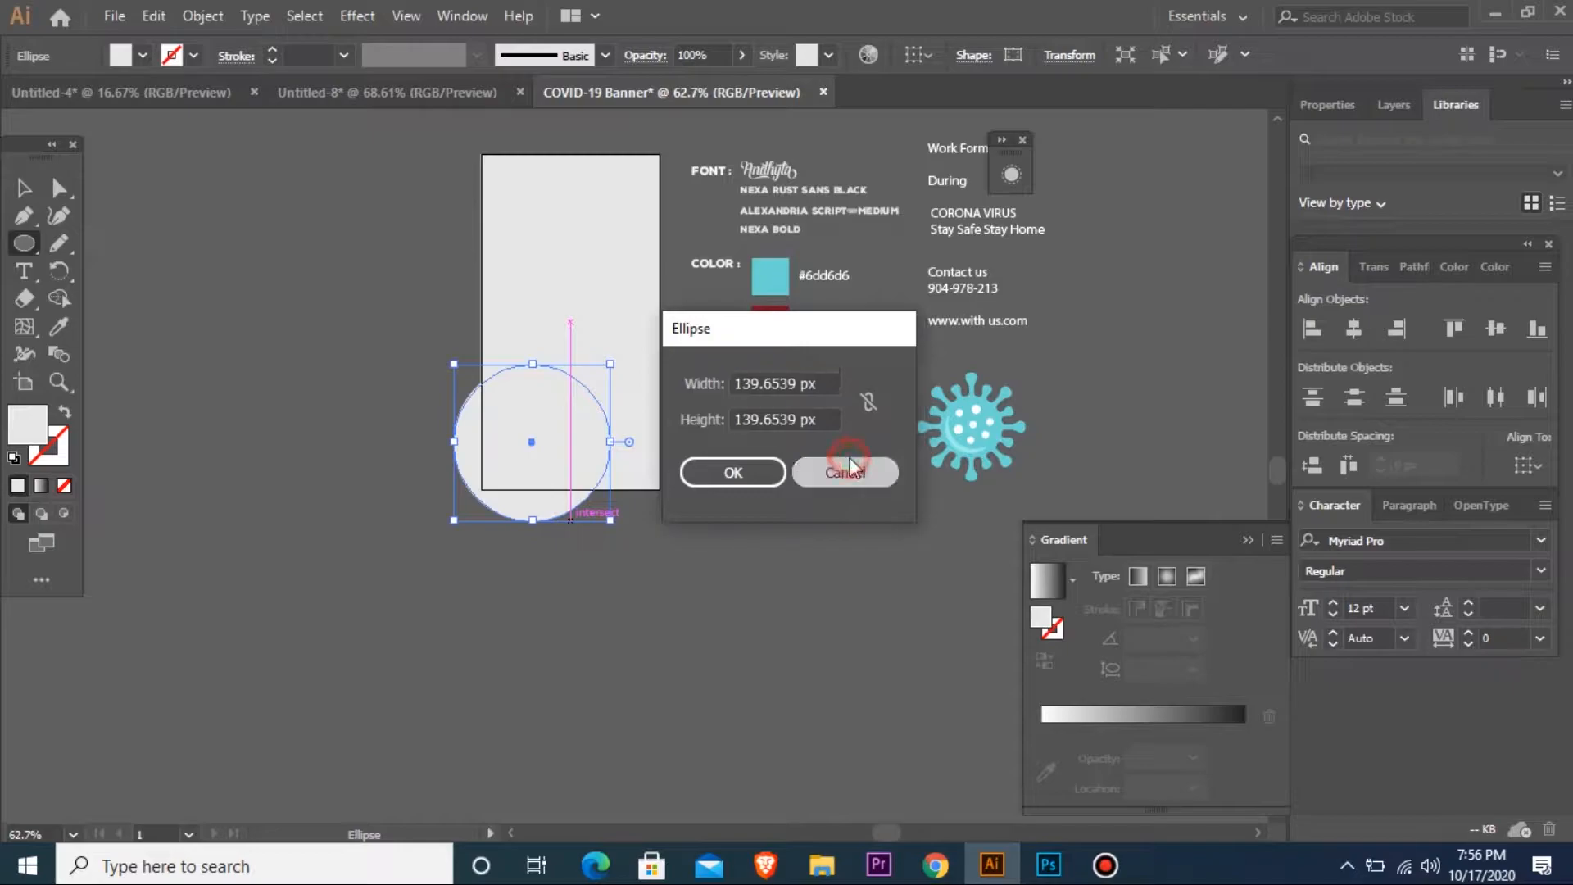
key("v")
left_click_drag(529, 442, 531, 453)
key("ctrl+space")
left_click_drag(258, 310, 900, 621)
left_click_drag(545, 440, 564, 440)
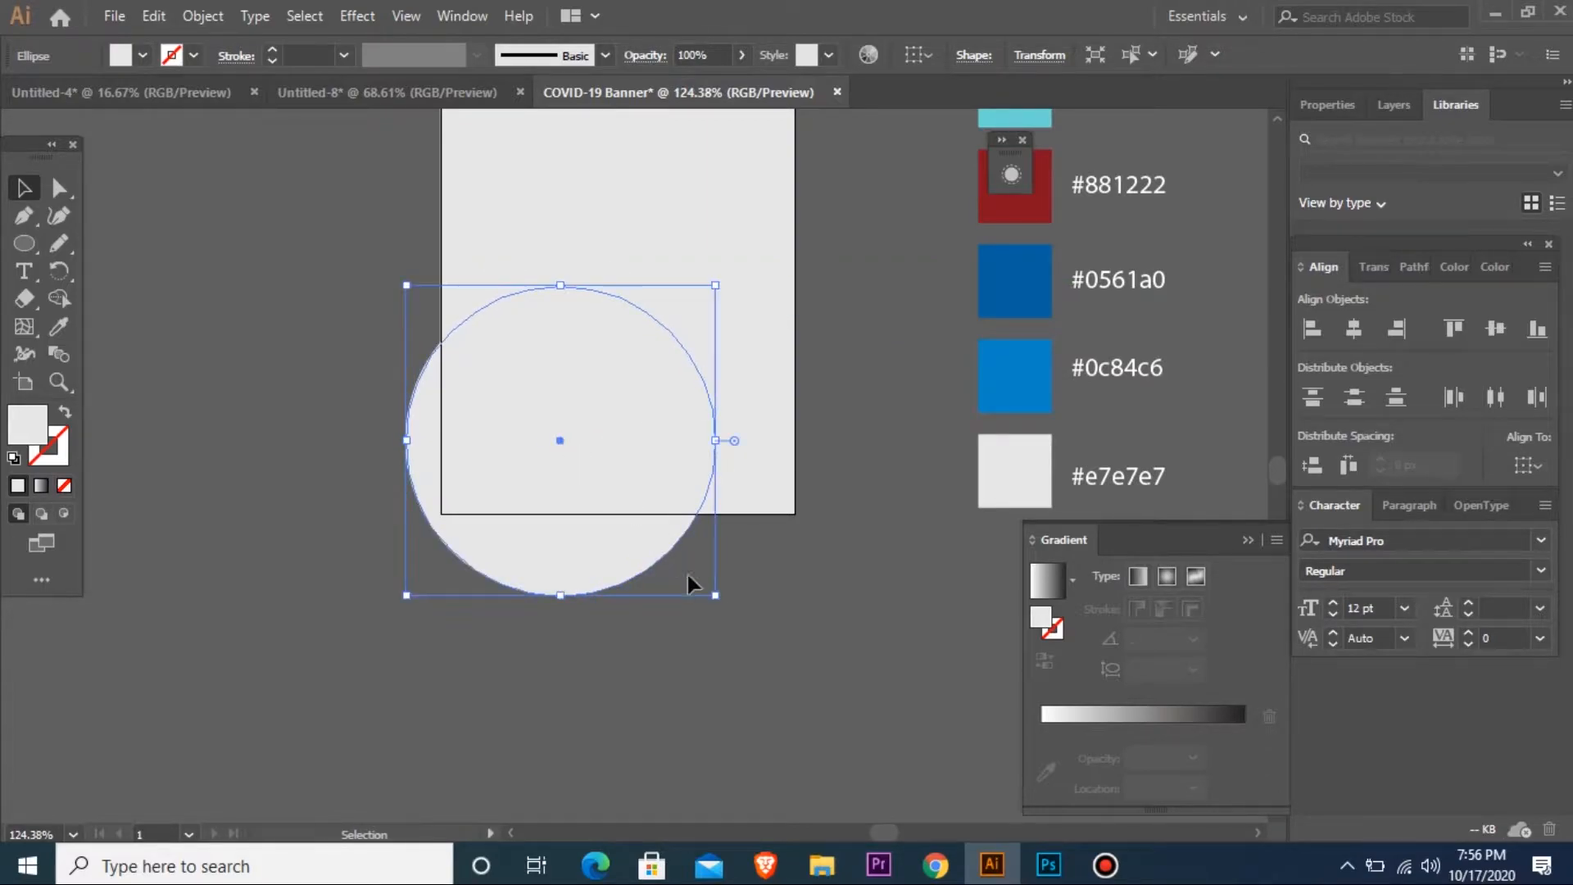
- Make a slightly larger copy of the circle, shift it slightly up and right, and send it behind the original
left_click_drag(718, 596, 742, 620)
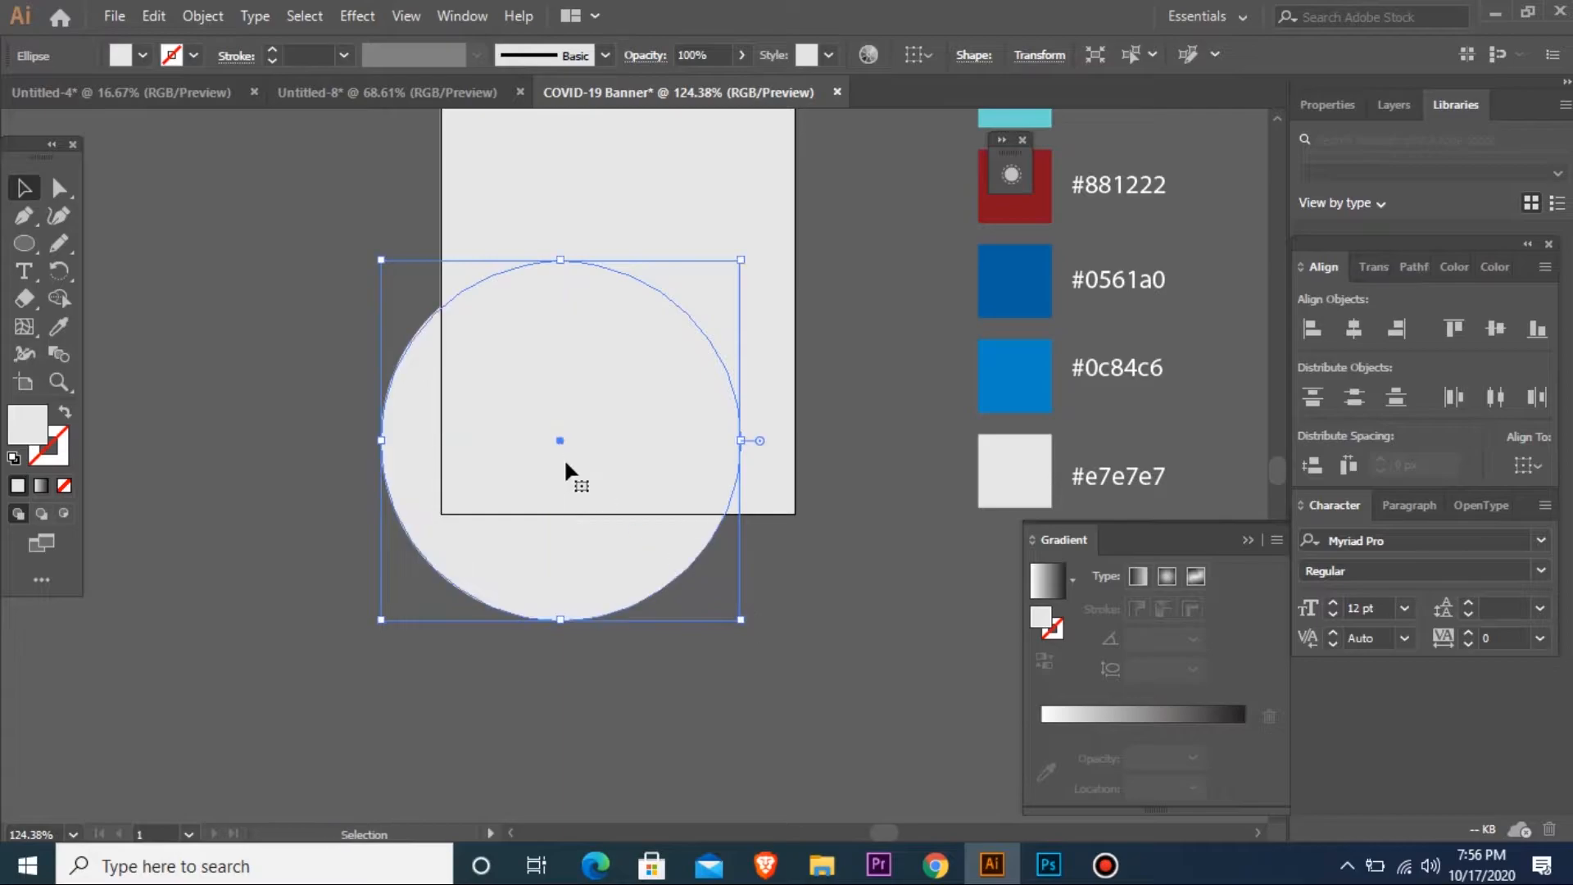
left_click_drag(576, 468, 588, 463)
key("ctrl+[")
left_click(515, 450)
left_click(779, 593)
- Fill the smaller front circle with the #0c84c6 swatch color
left_click(624, 443)
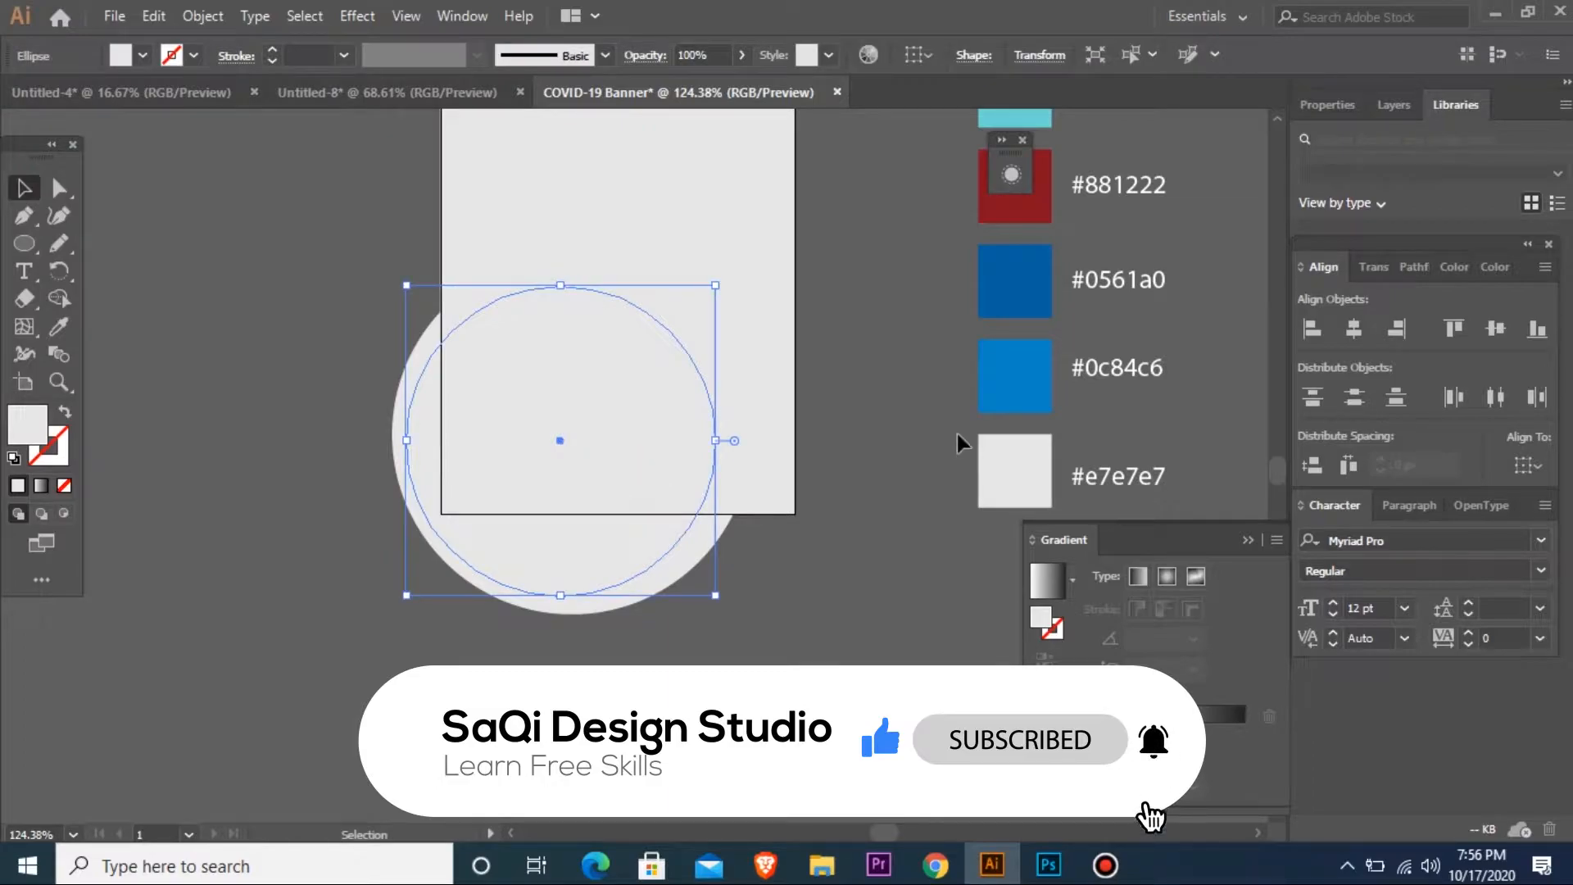
key("i")
left_click(1012, 373)
key("v")
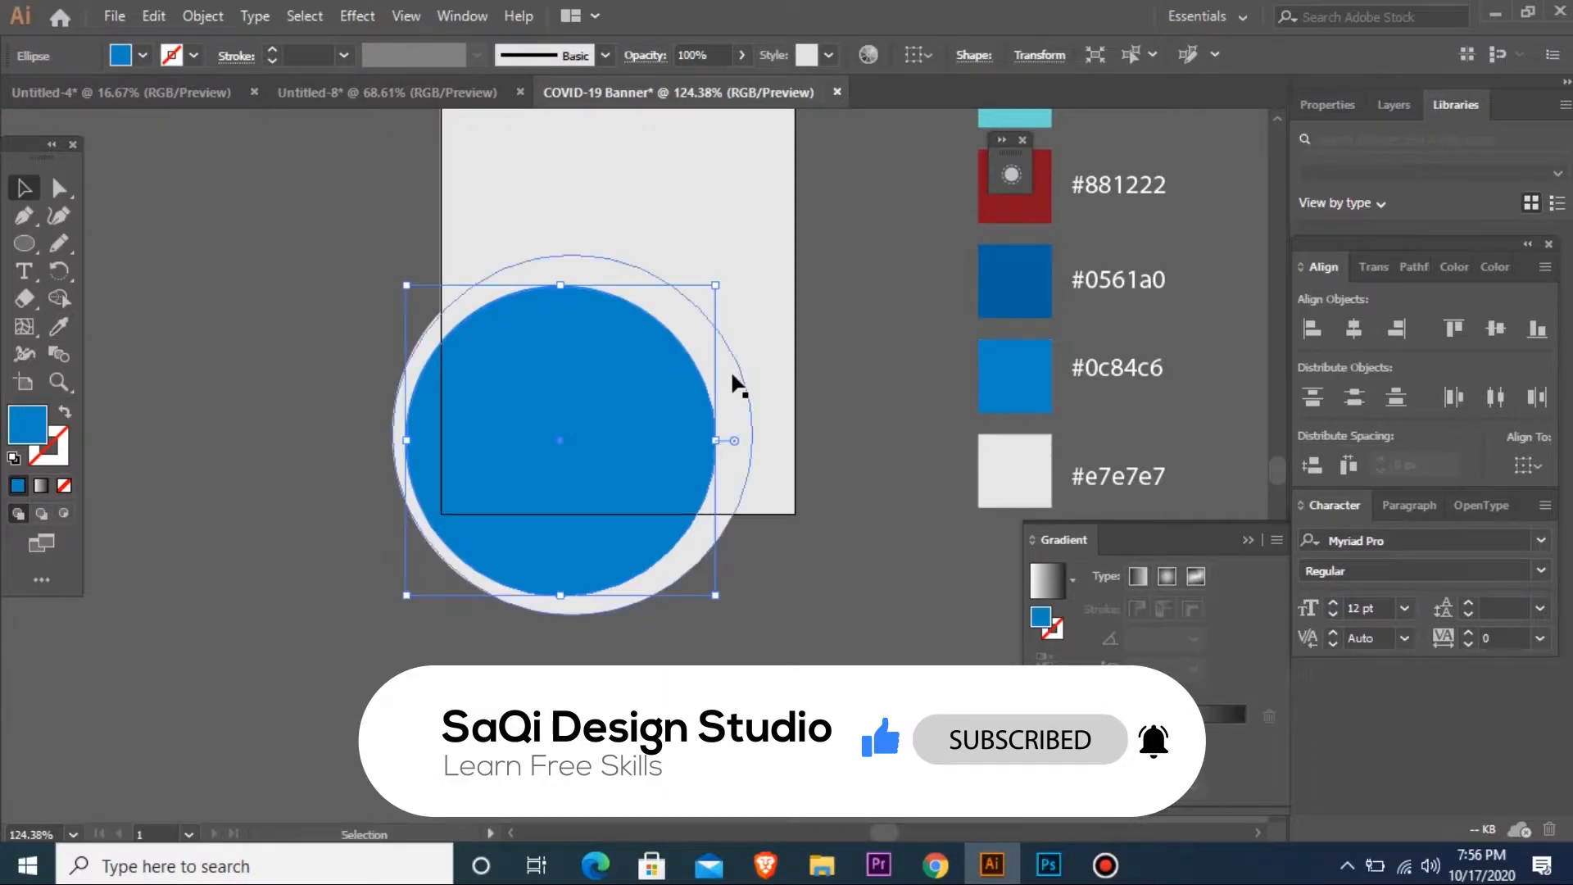
- Fill the larger circle with the #0561a0 swatch color
left_click(732, 375)
key("i")
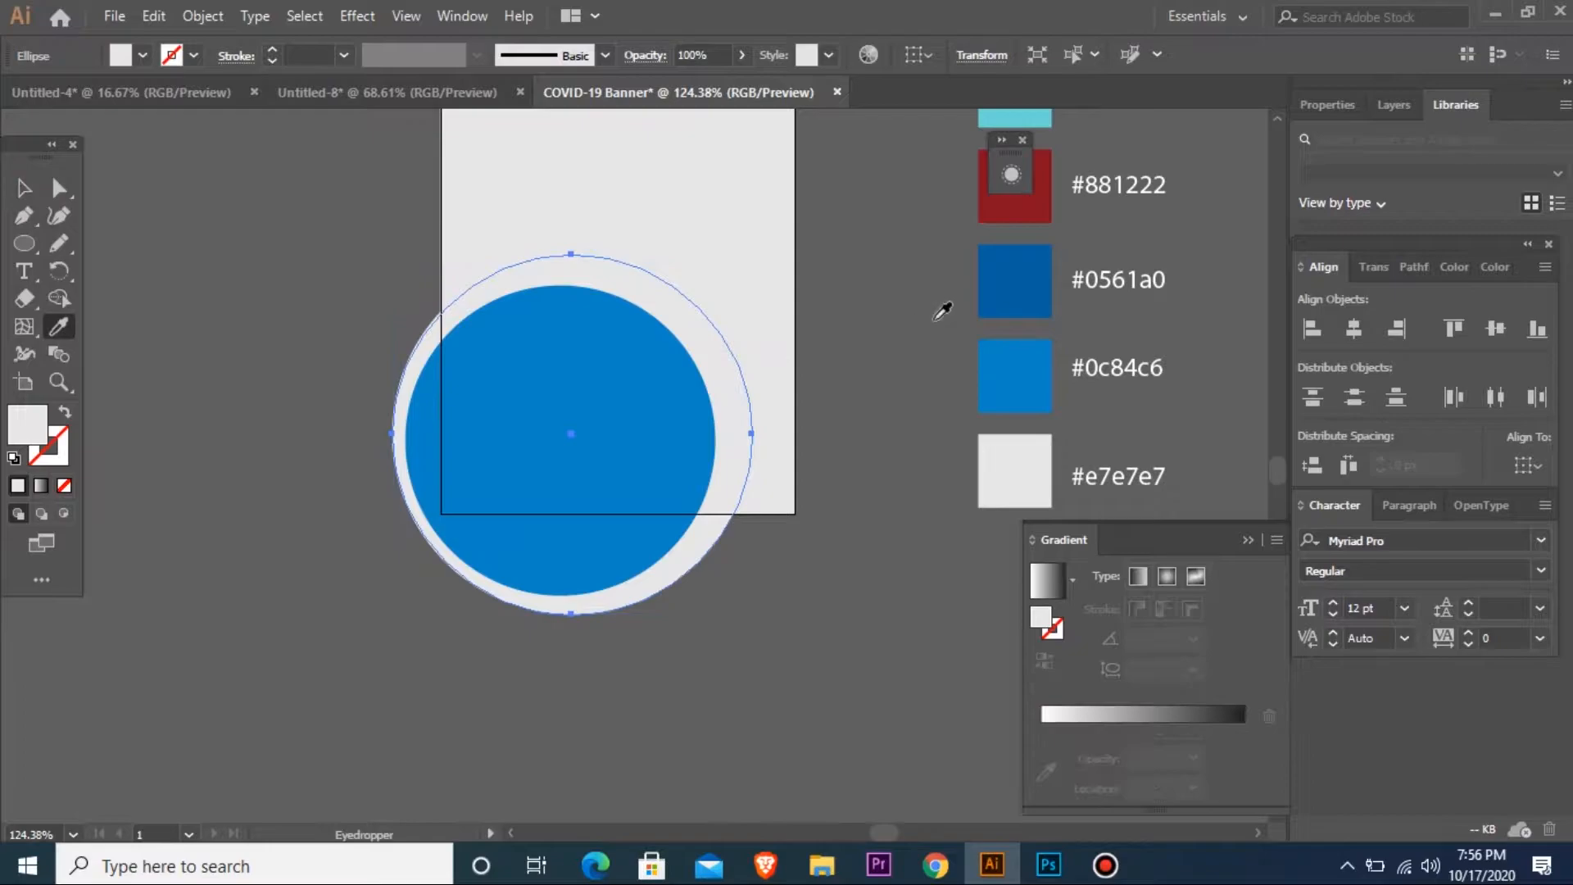
left_click(1007, 299)
key("v")
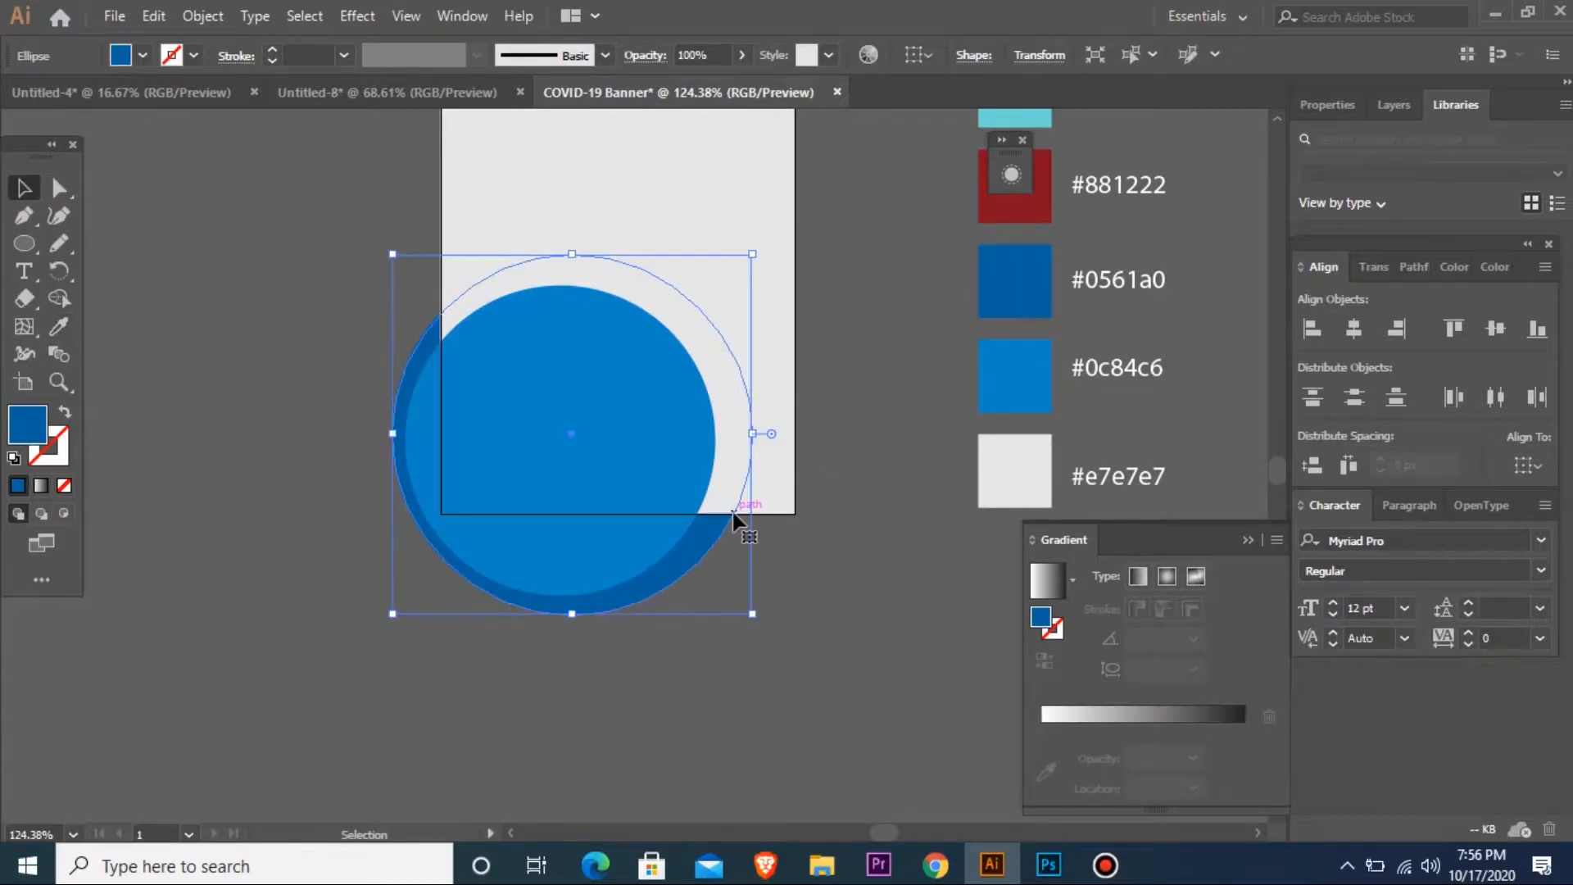
left_click(684, 575)
left_click(736, 580)
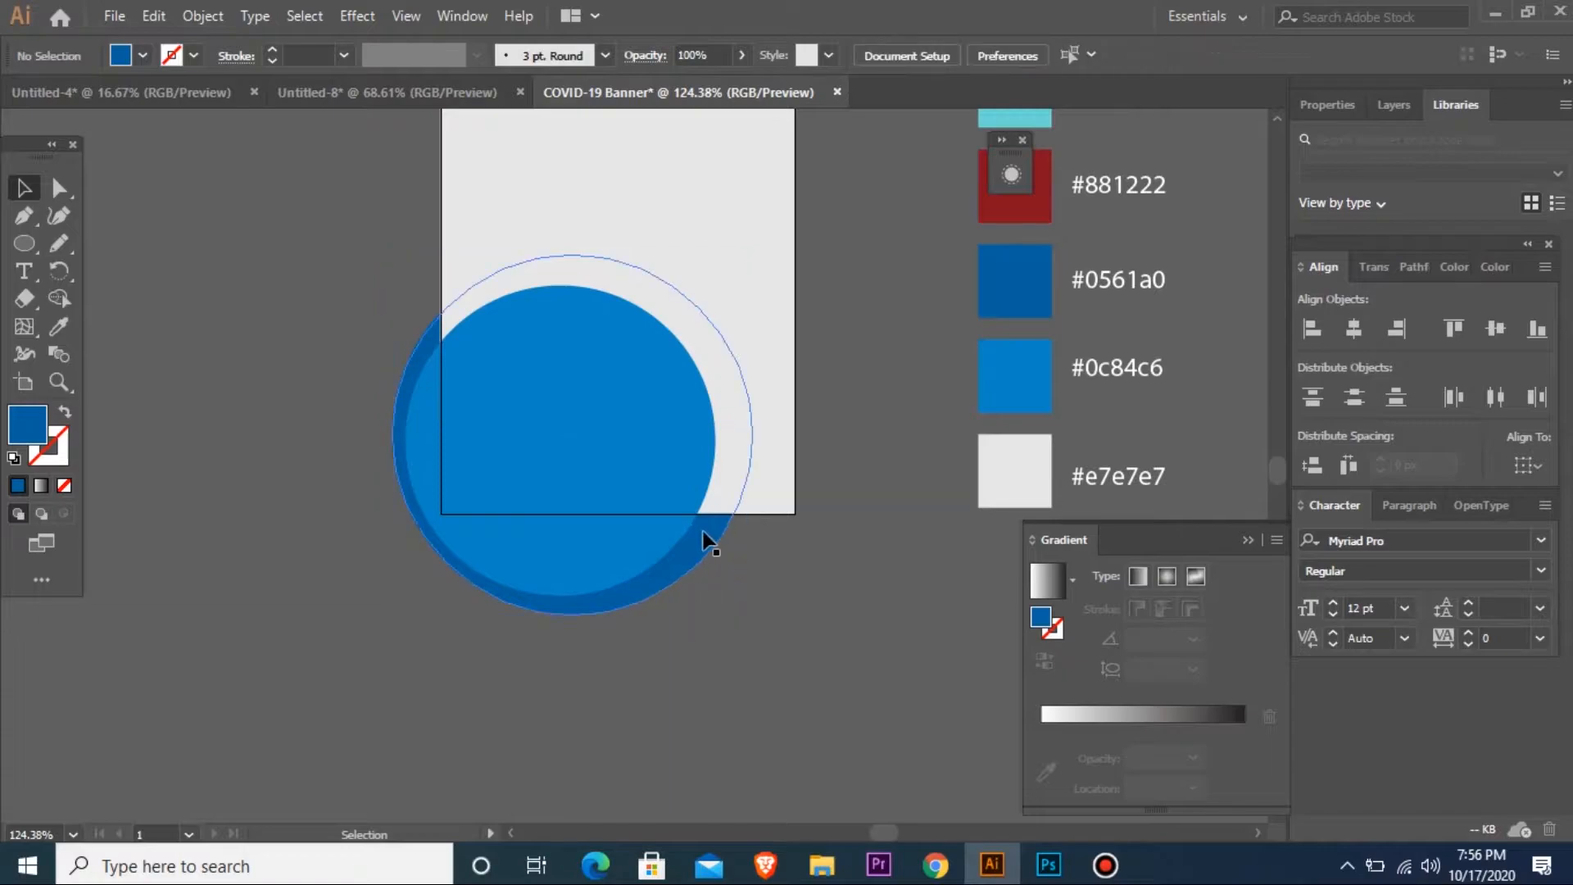
left_click(721, 549)
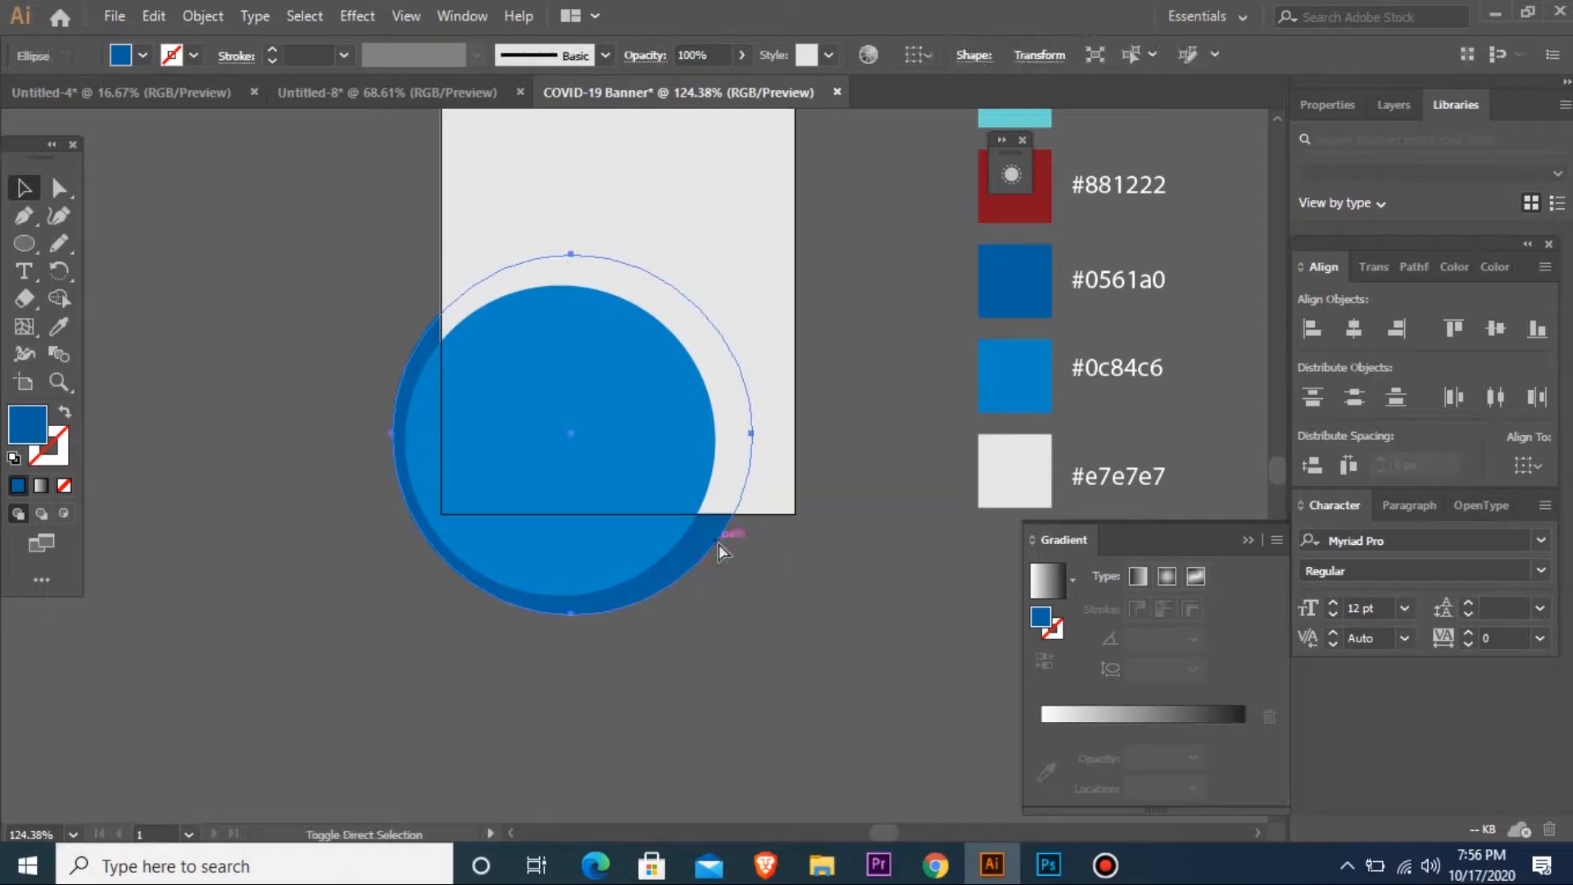
- Try to restack the larger dark blue circle between the smaller circle and the light gray background rectangle
key("ctrl+shift+bracketright")
key("ctrl+shift+p")
left_click(1191, 17)
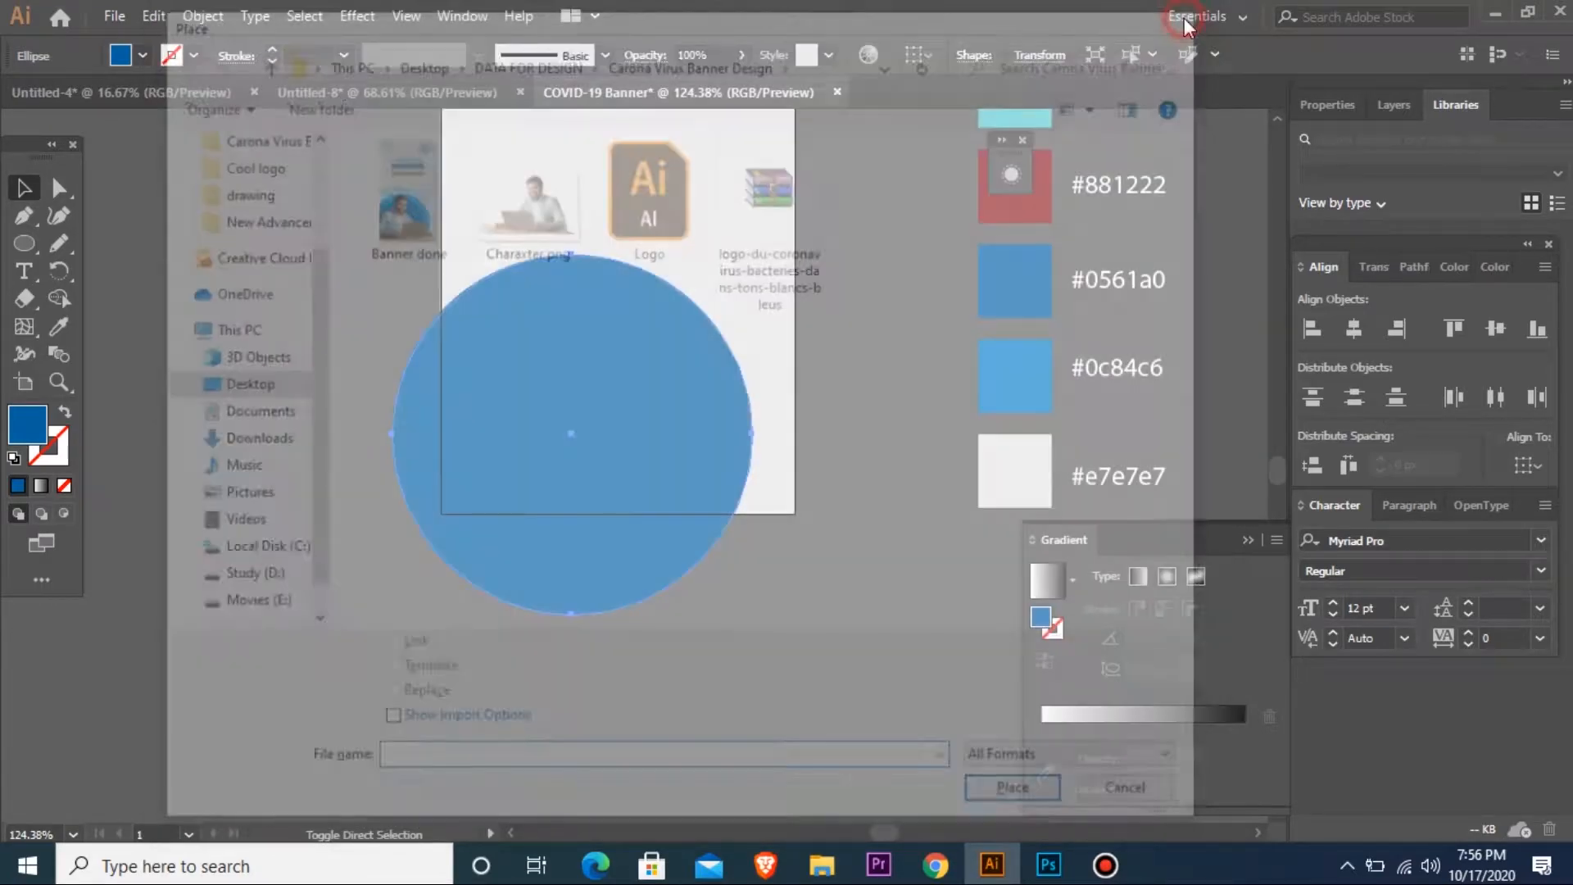
left_click(782, 531)
left_click(667, 474)
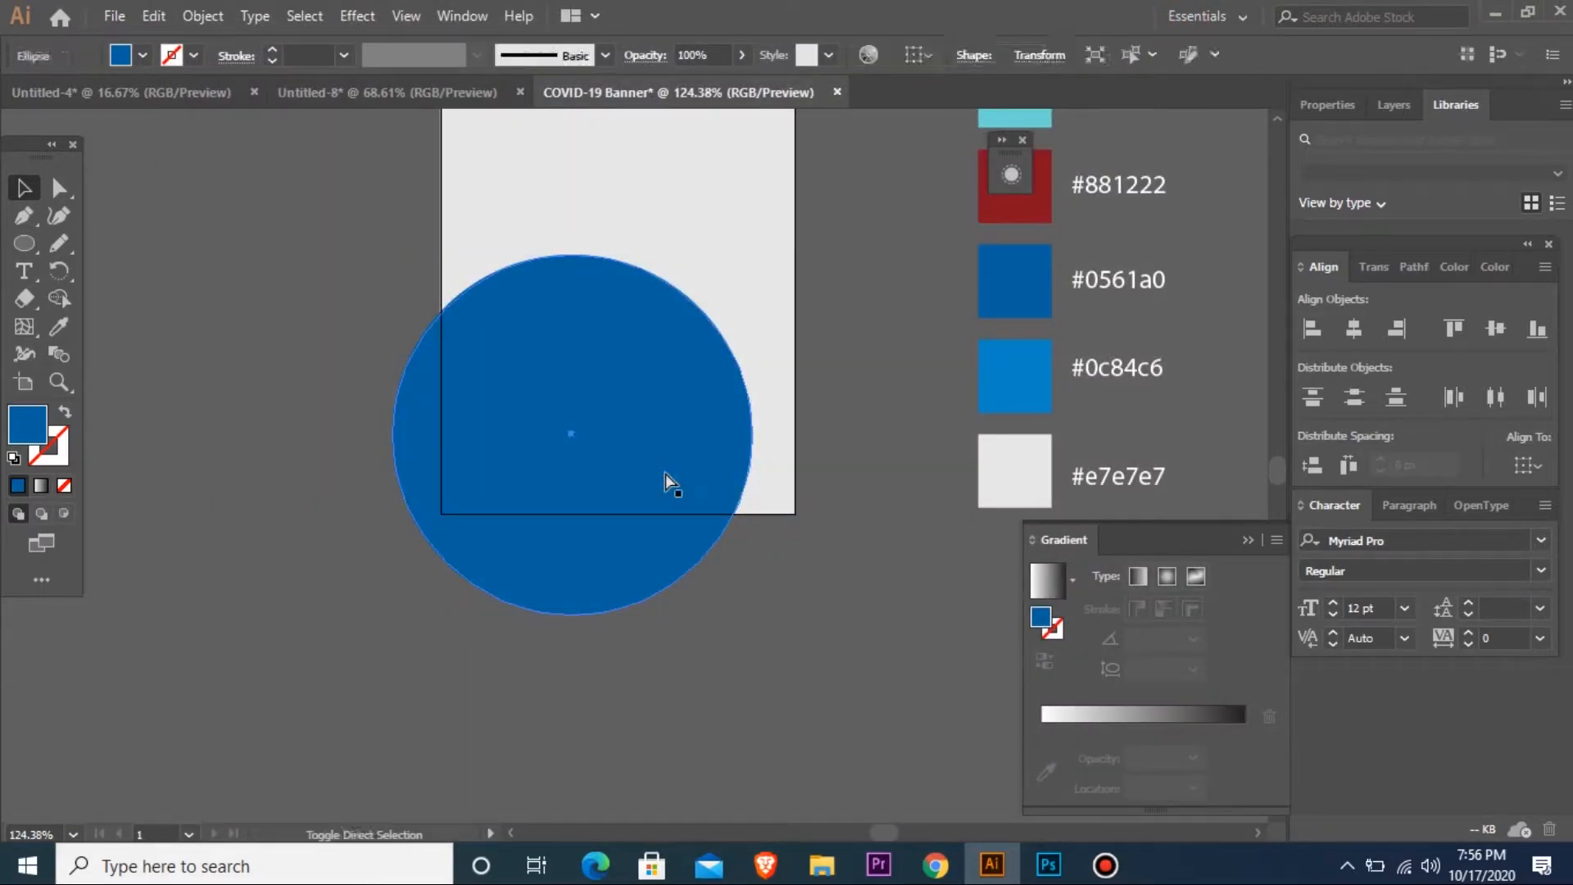
key("ctrl+shift+bracketleft")
left_click(544, 154)
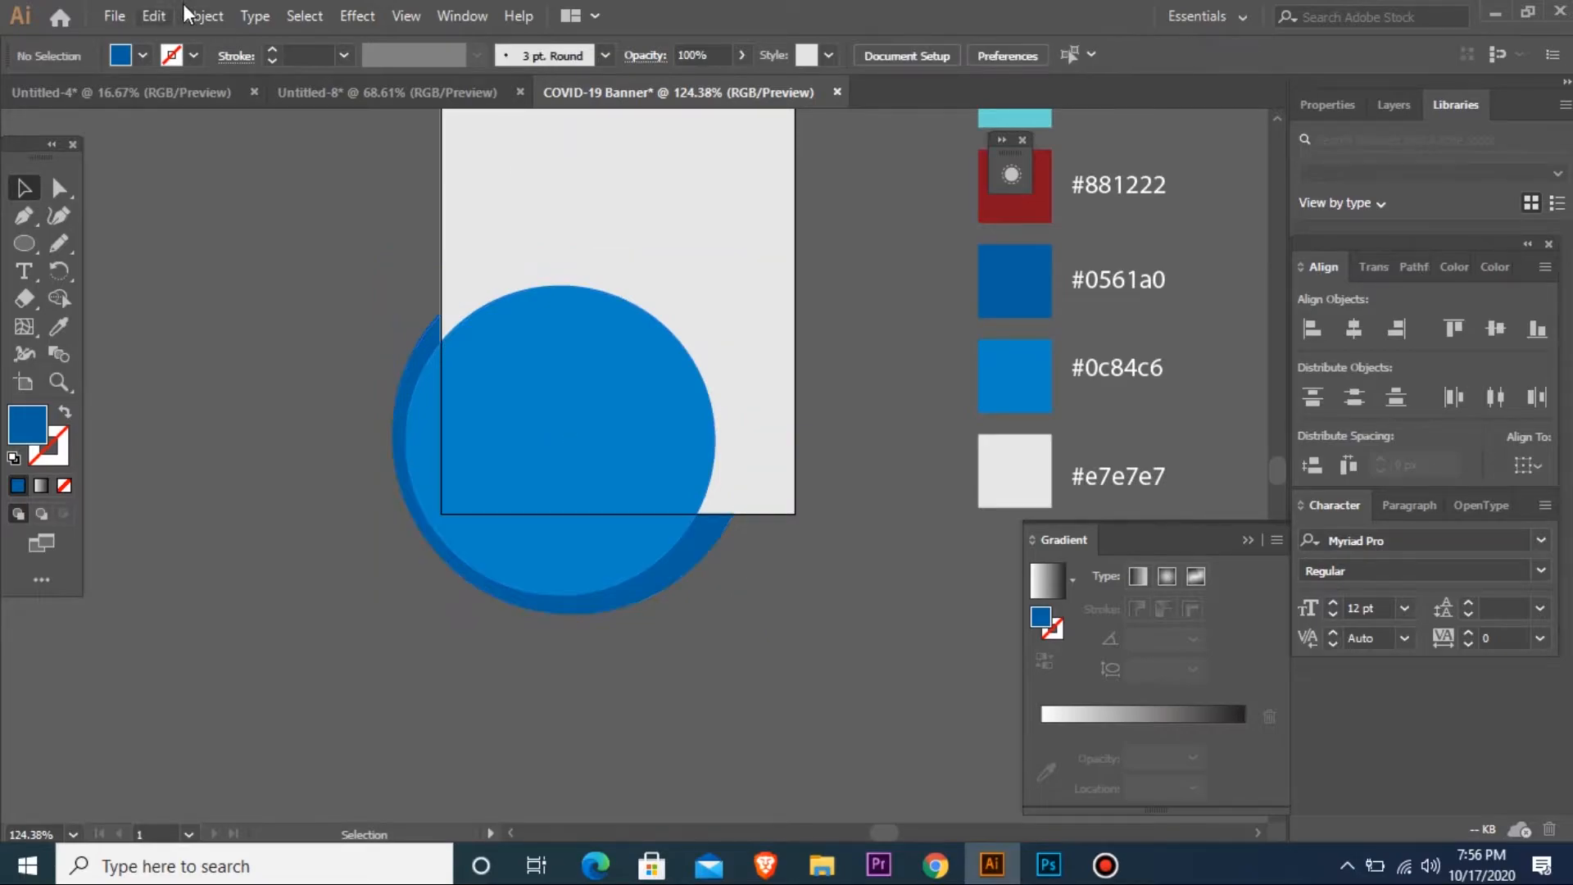
left_click(202, 15)
left_click(267, 169)
left_click(857, 342)
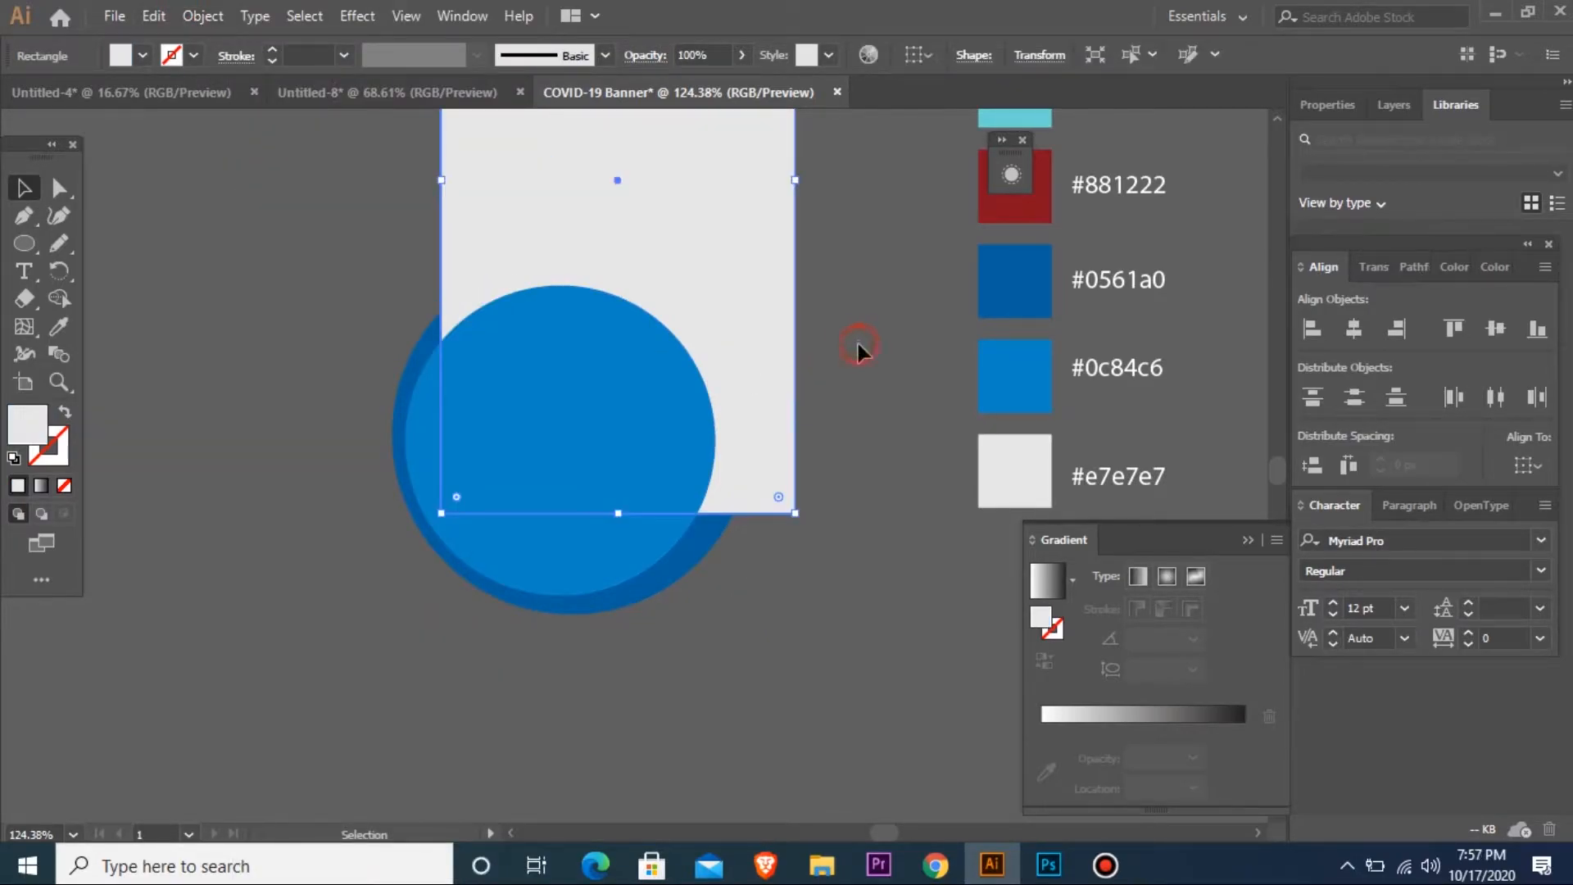
- Bring the larger dark blue circle to the front of the stack
left_click(415, 357)
key("ctrl+shift+bracketright")
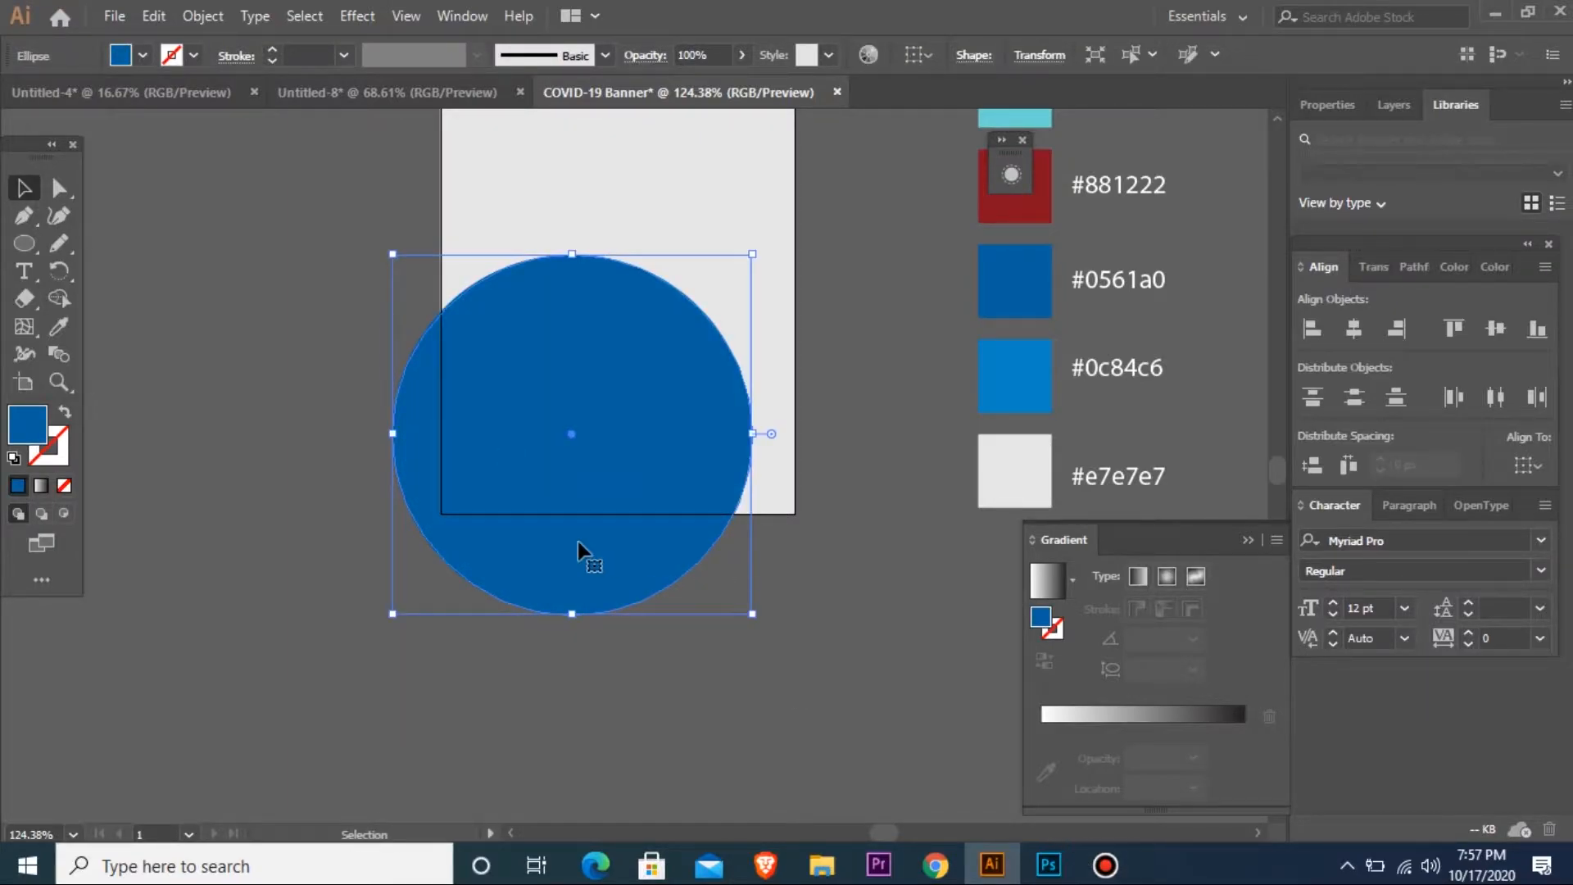
scroll(297, 475, "down", 3)
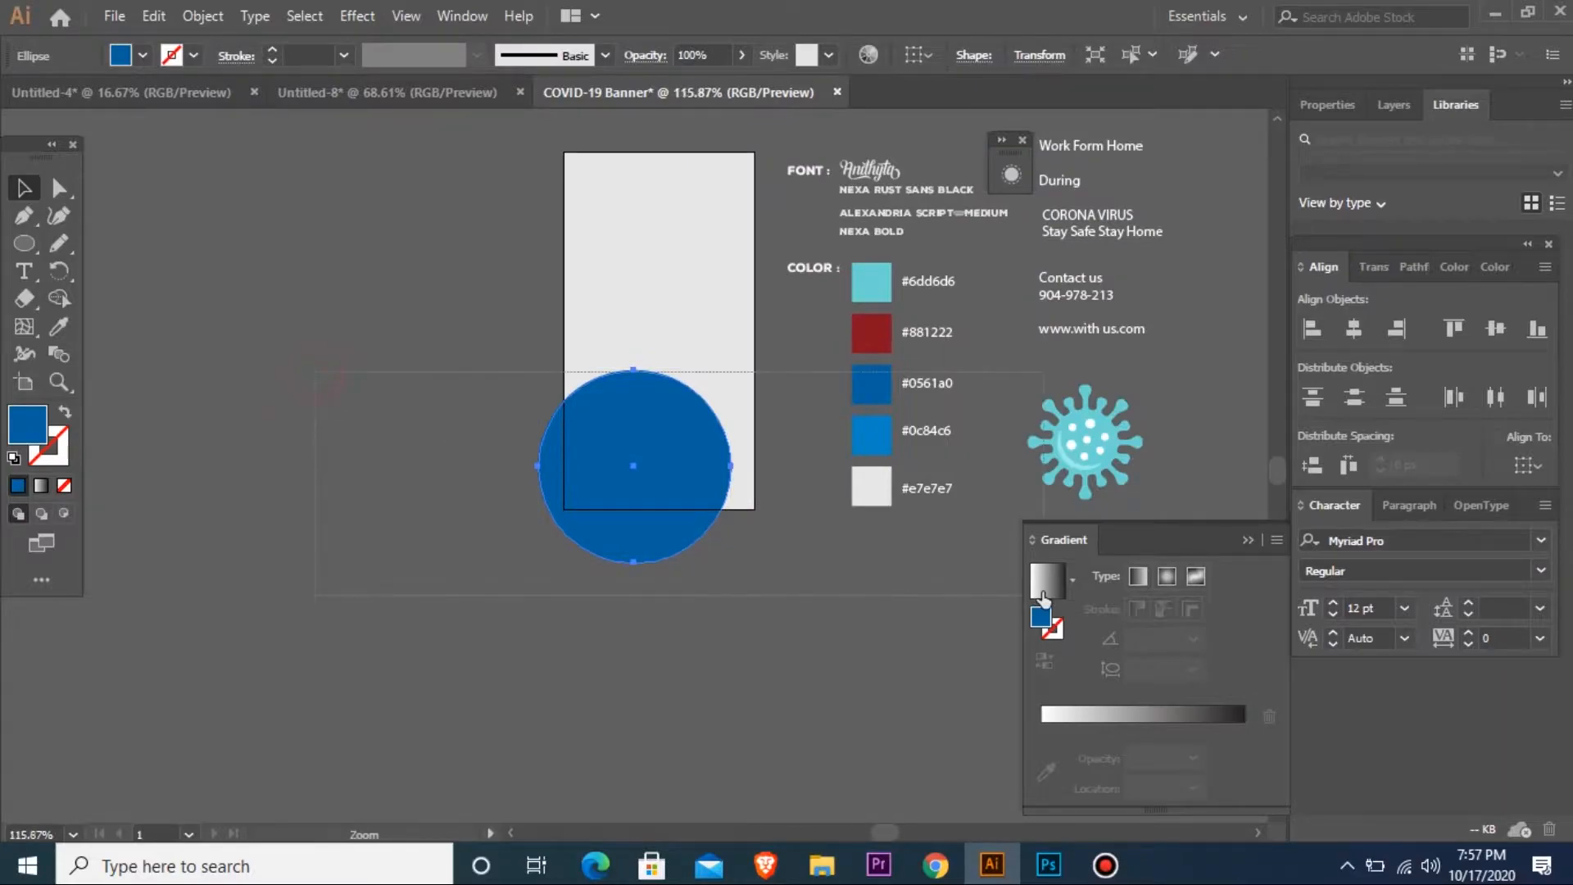
scroll(482, 460, "up", 3)
left_click_drag(476, 432, 490, 575)
key("ctrl+z")
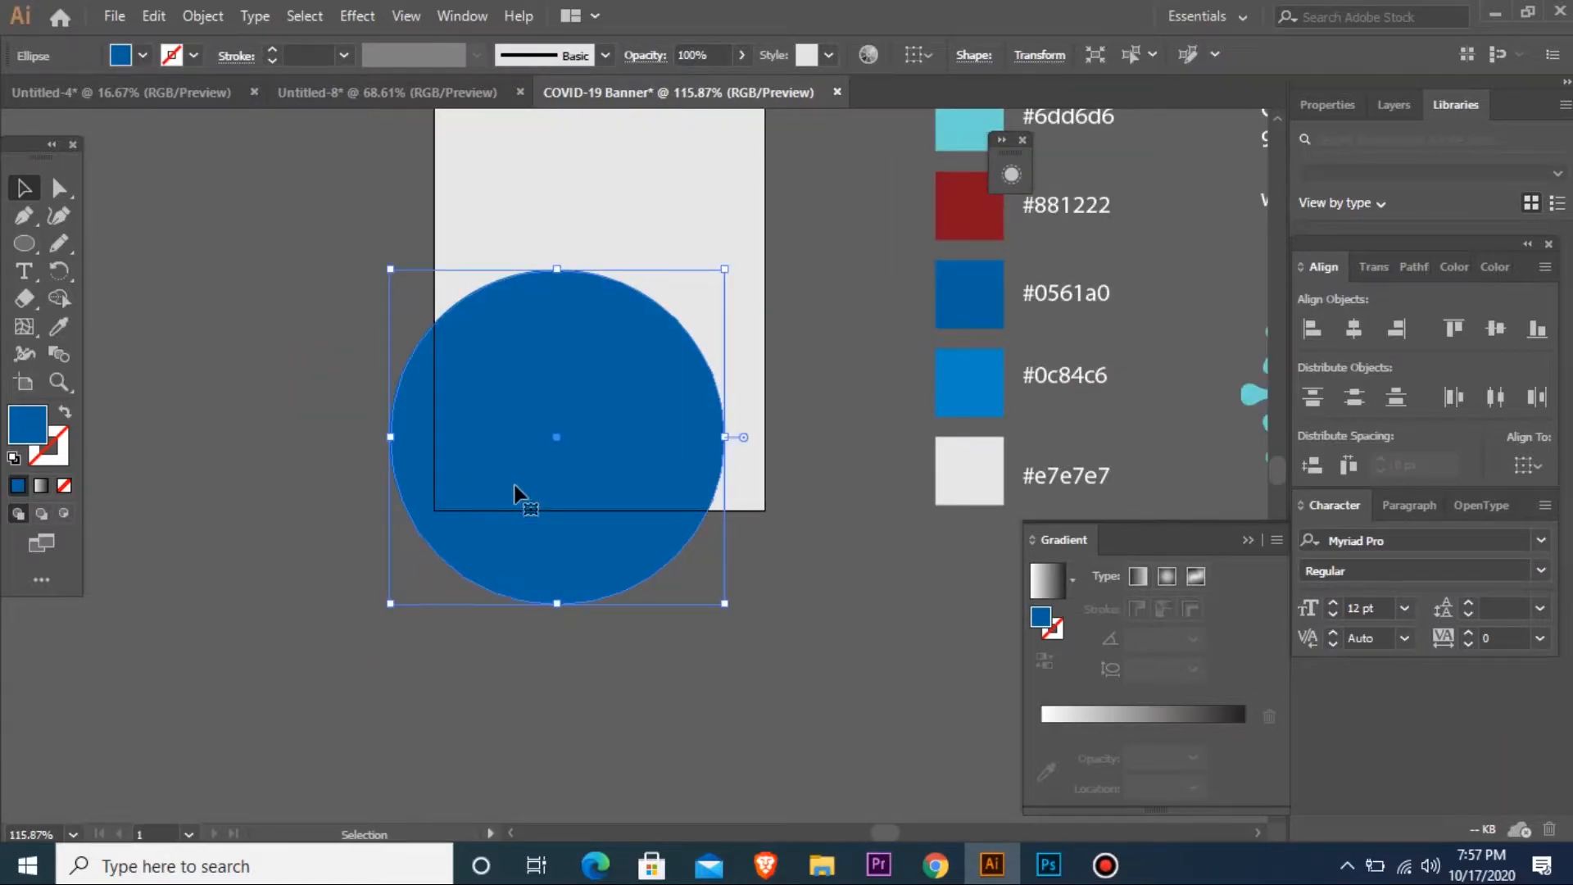
- Move the larger circle behind the smaller one and send the light gray background rectangle behind both circles
key("ctrl+[")
left_click(598, 175)
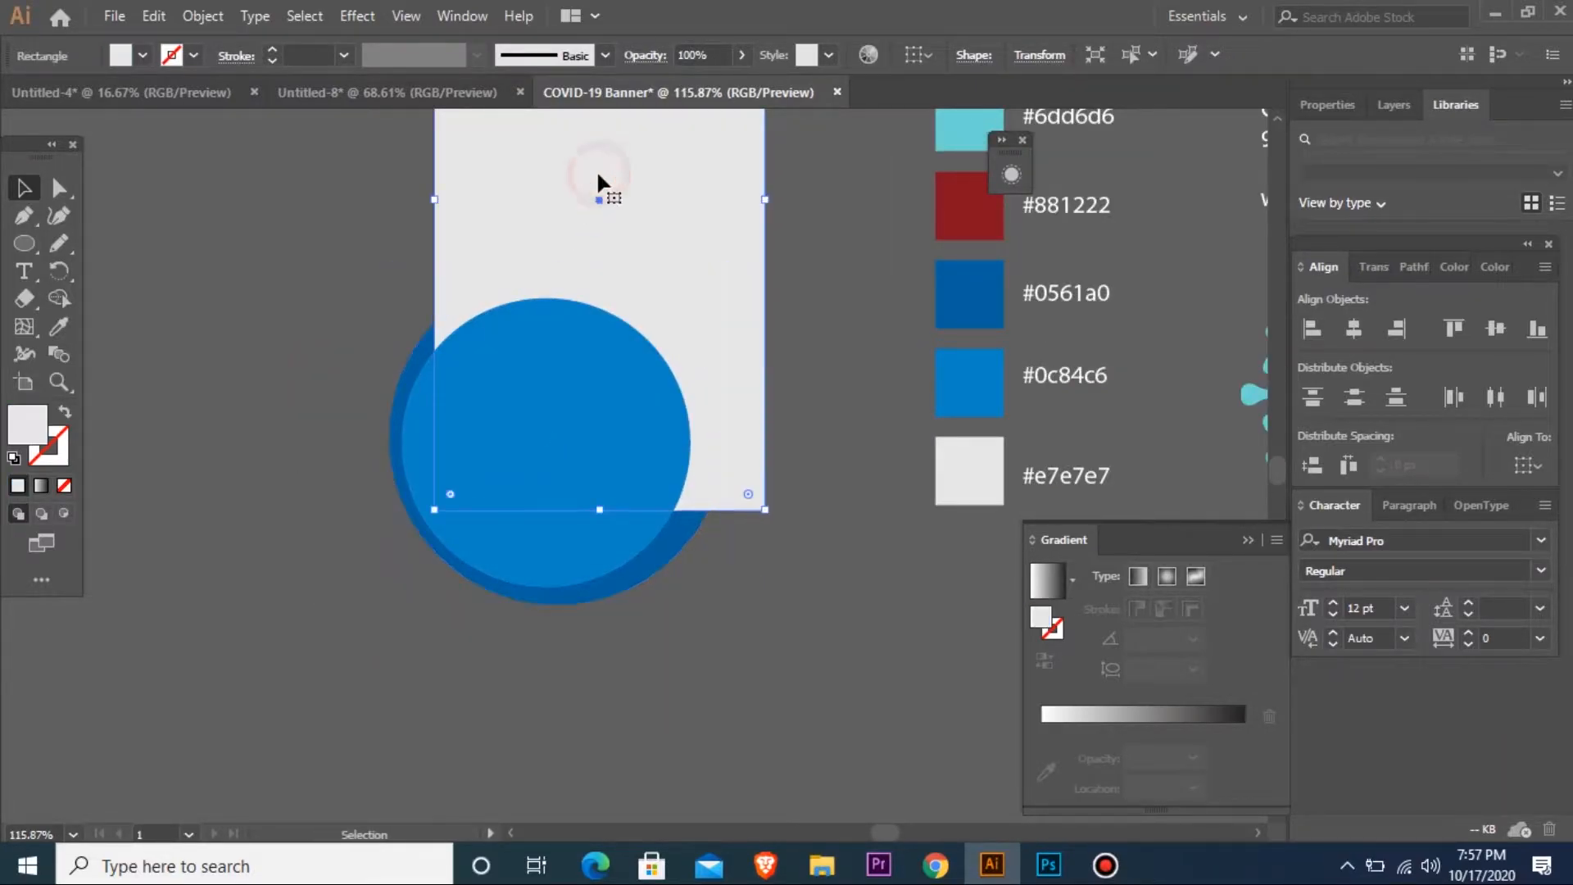
key("ctrl+shift+[")
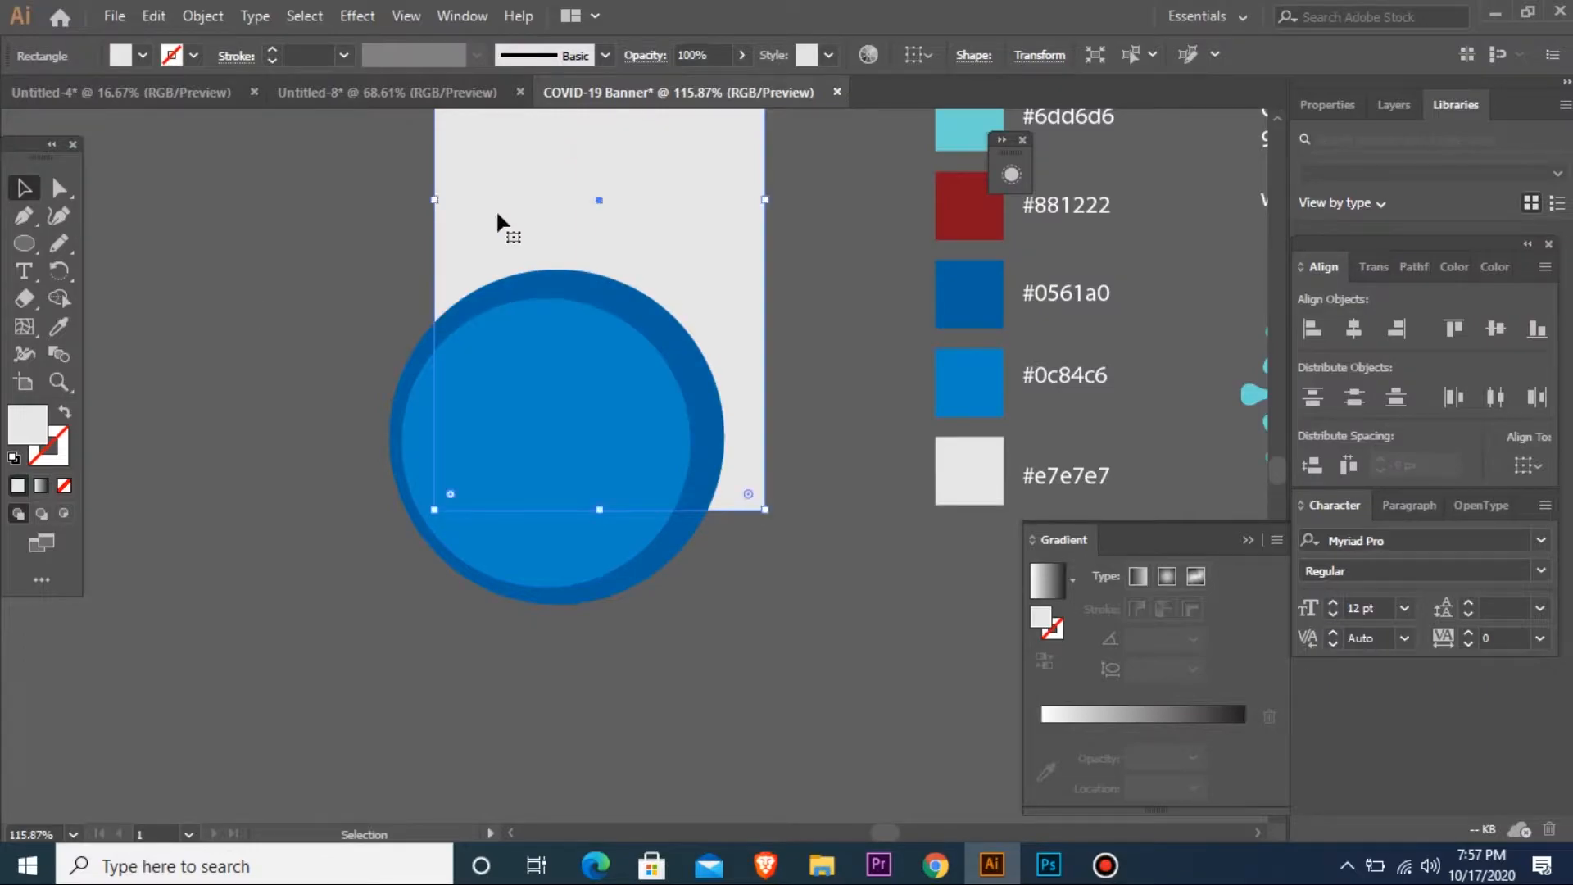
- Fill the larger circle with the smaller circle's #0c84c6 blue using the Eyedropper
left_click(620, 292)
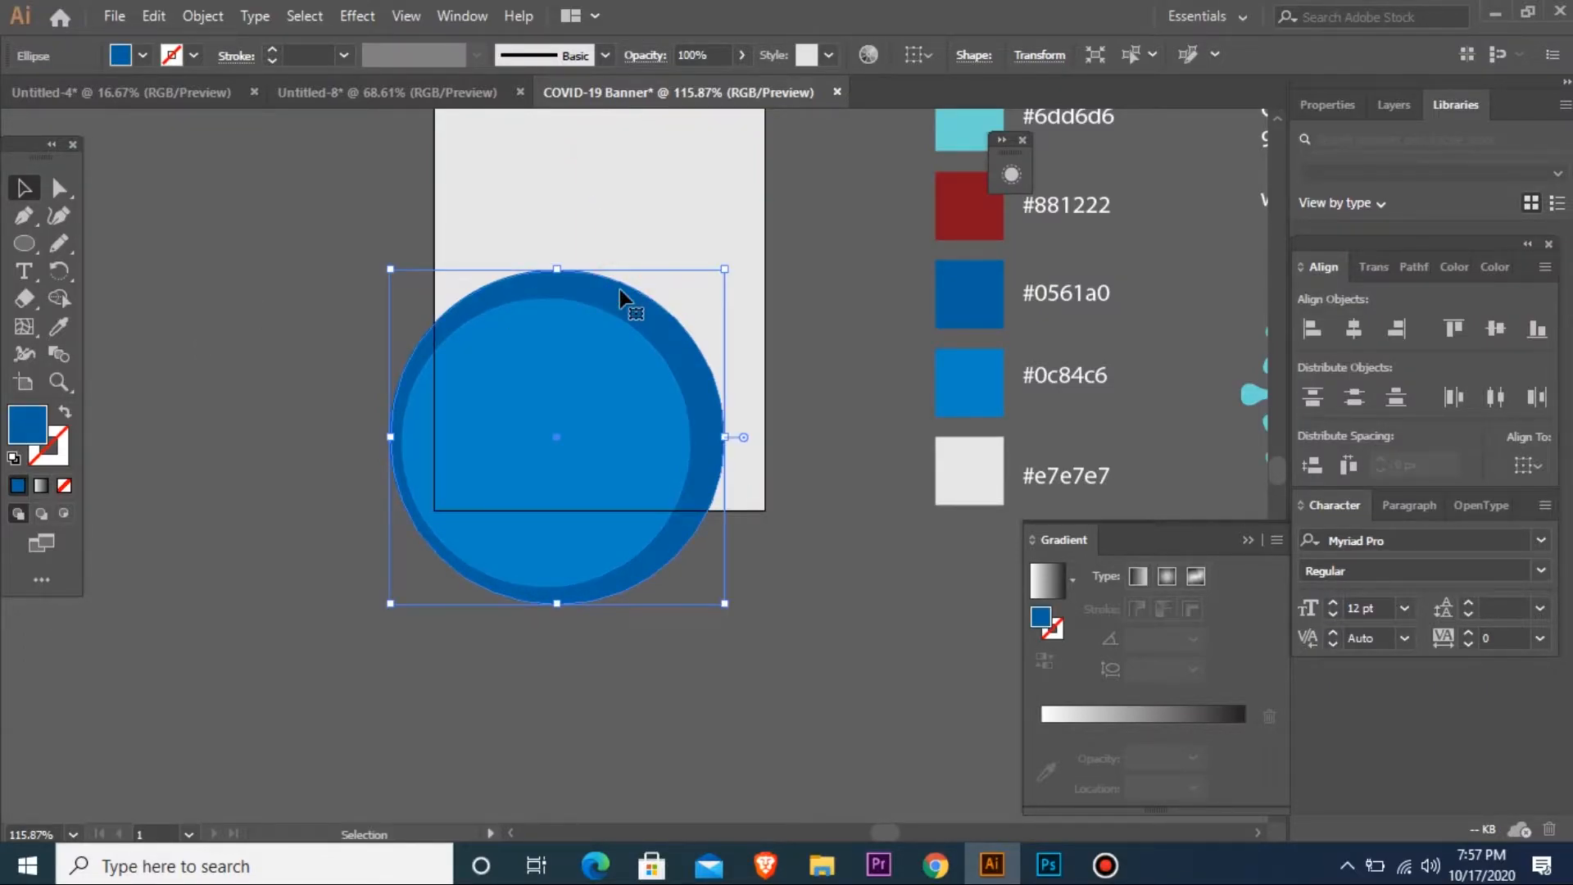
key("i")
left_click(578, 385)
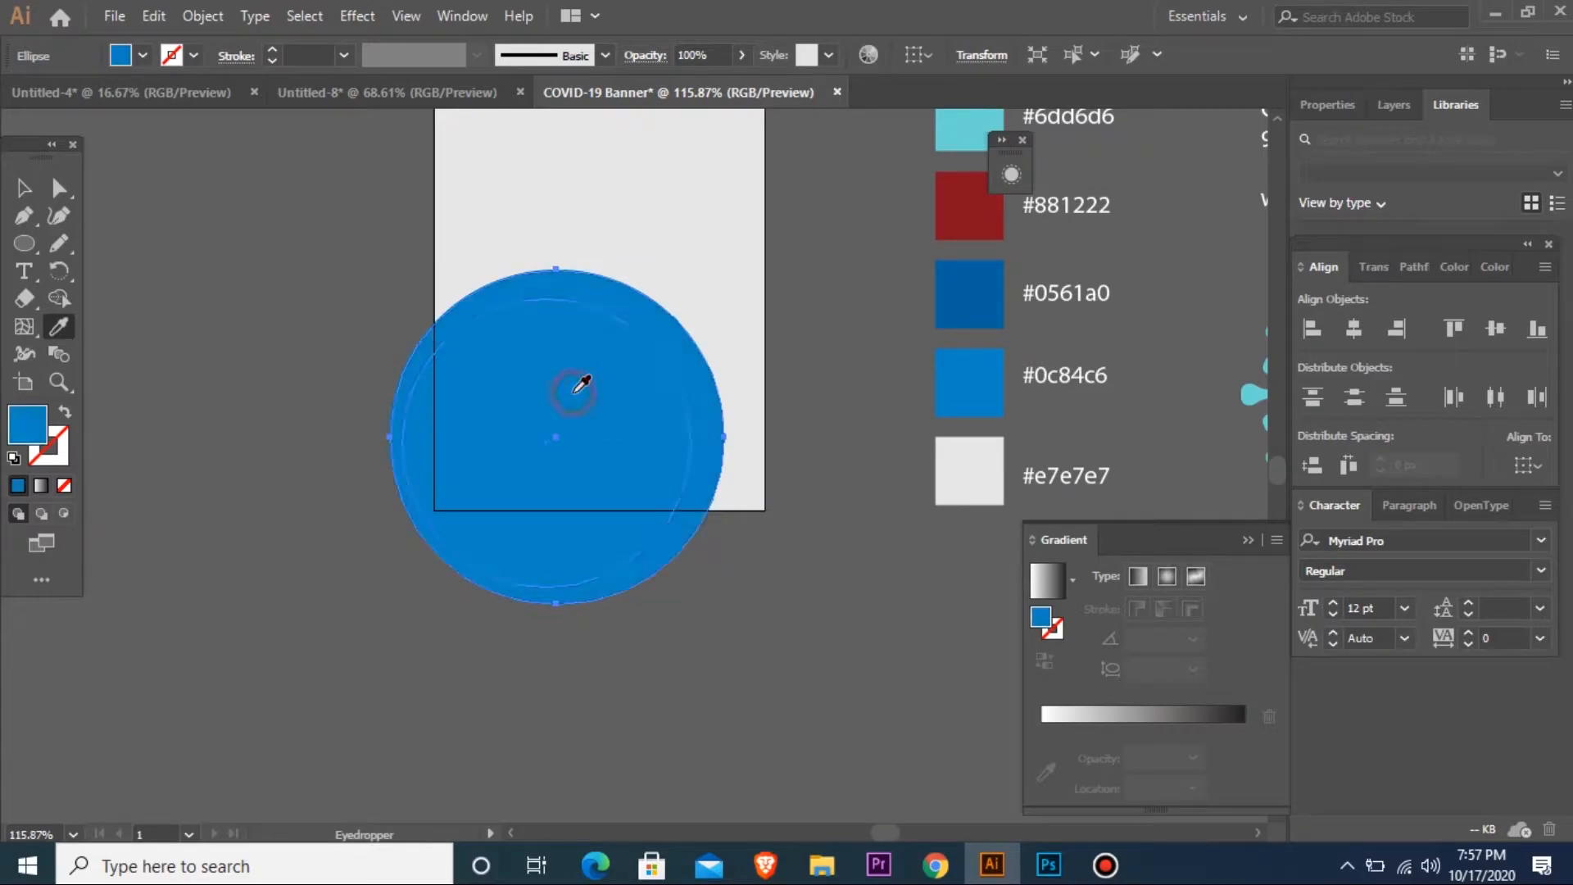
key("v")
key("ctrl+shift+a")
- Fill the smaller inner circle with the #0561a0 swatch color
left_click(549, 427)
key("i")
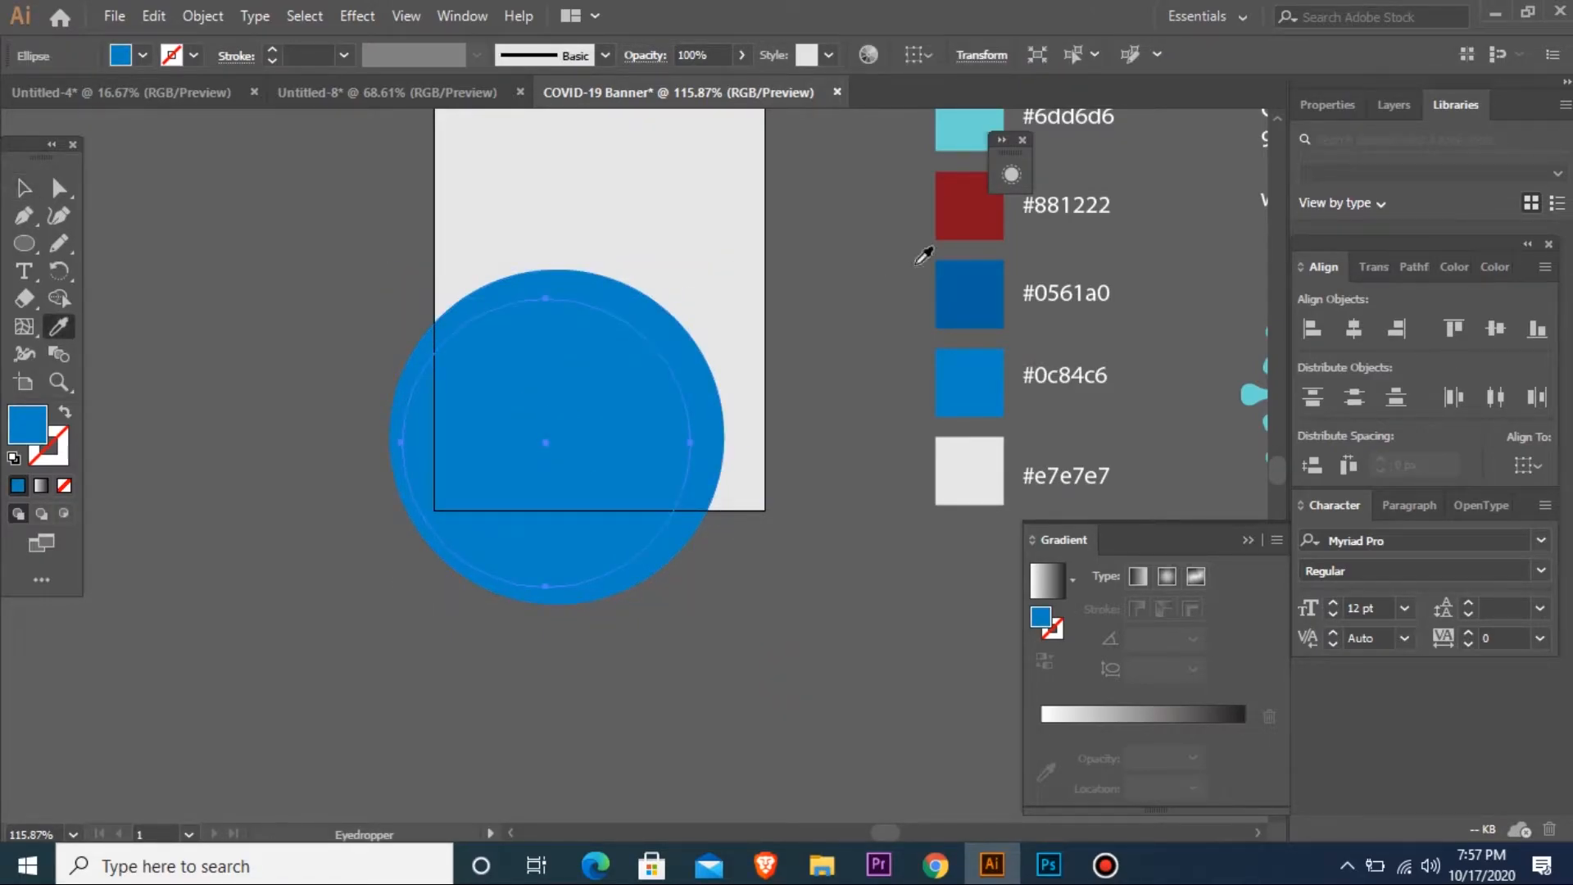
left_click(969, 293)
key("v")
- Make an enlarged concentric copy of the outer blue circle and fill it with the #6dd6d6 swatch color
key("ctrl+minus")
key("ctrl+minus")
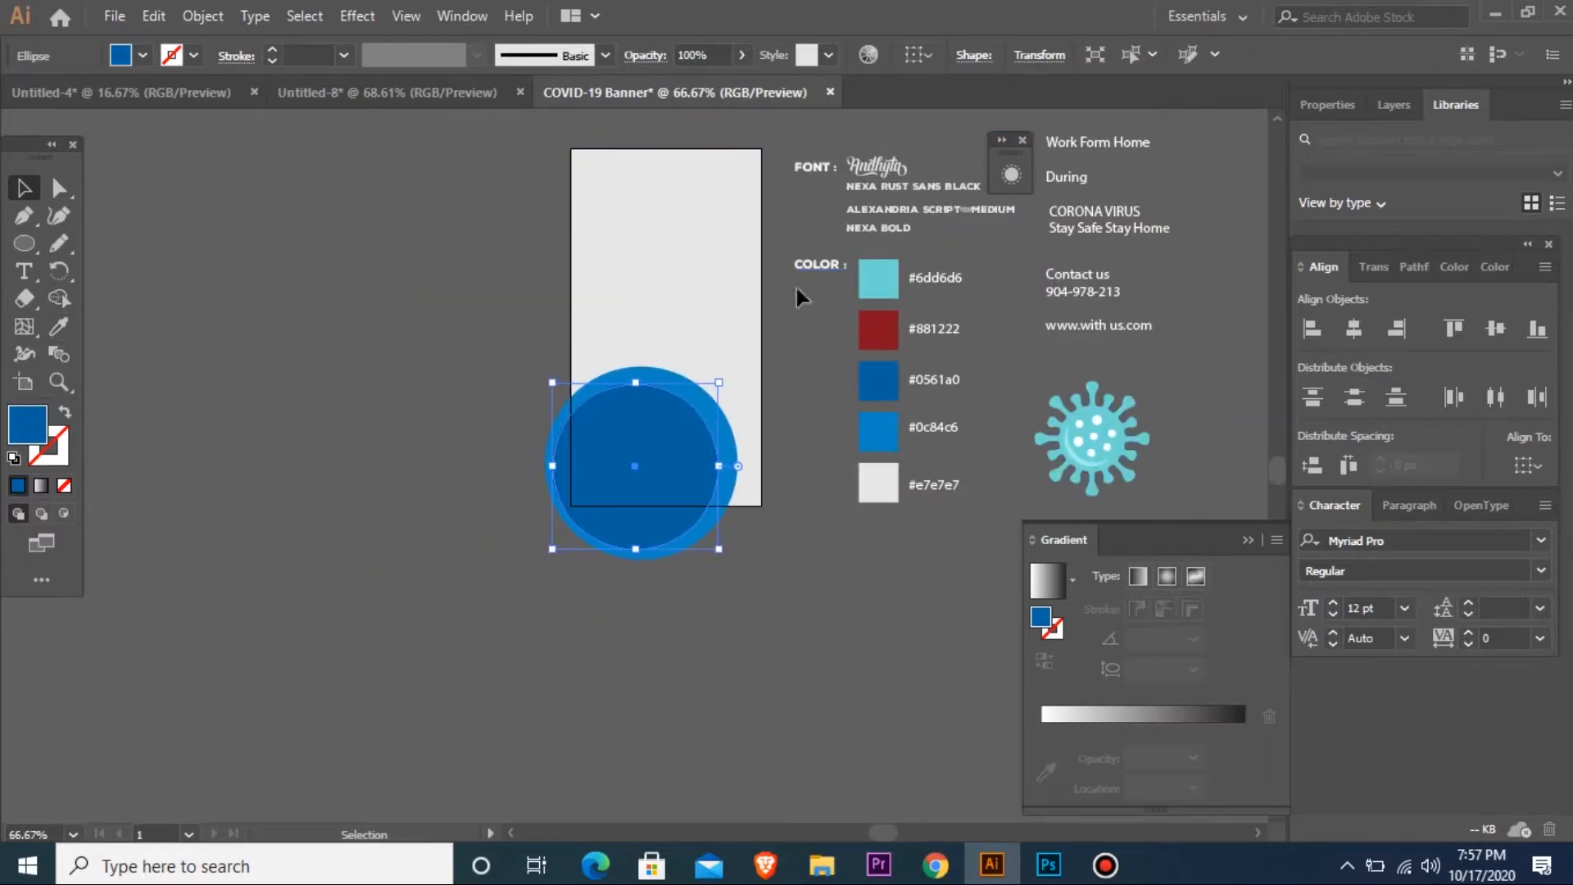
left_click(689, 378)
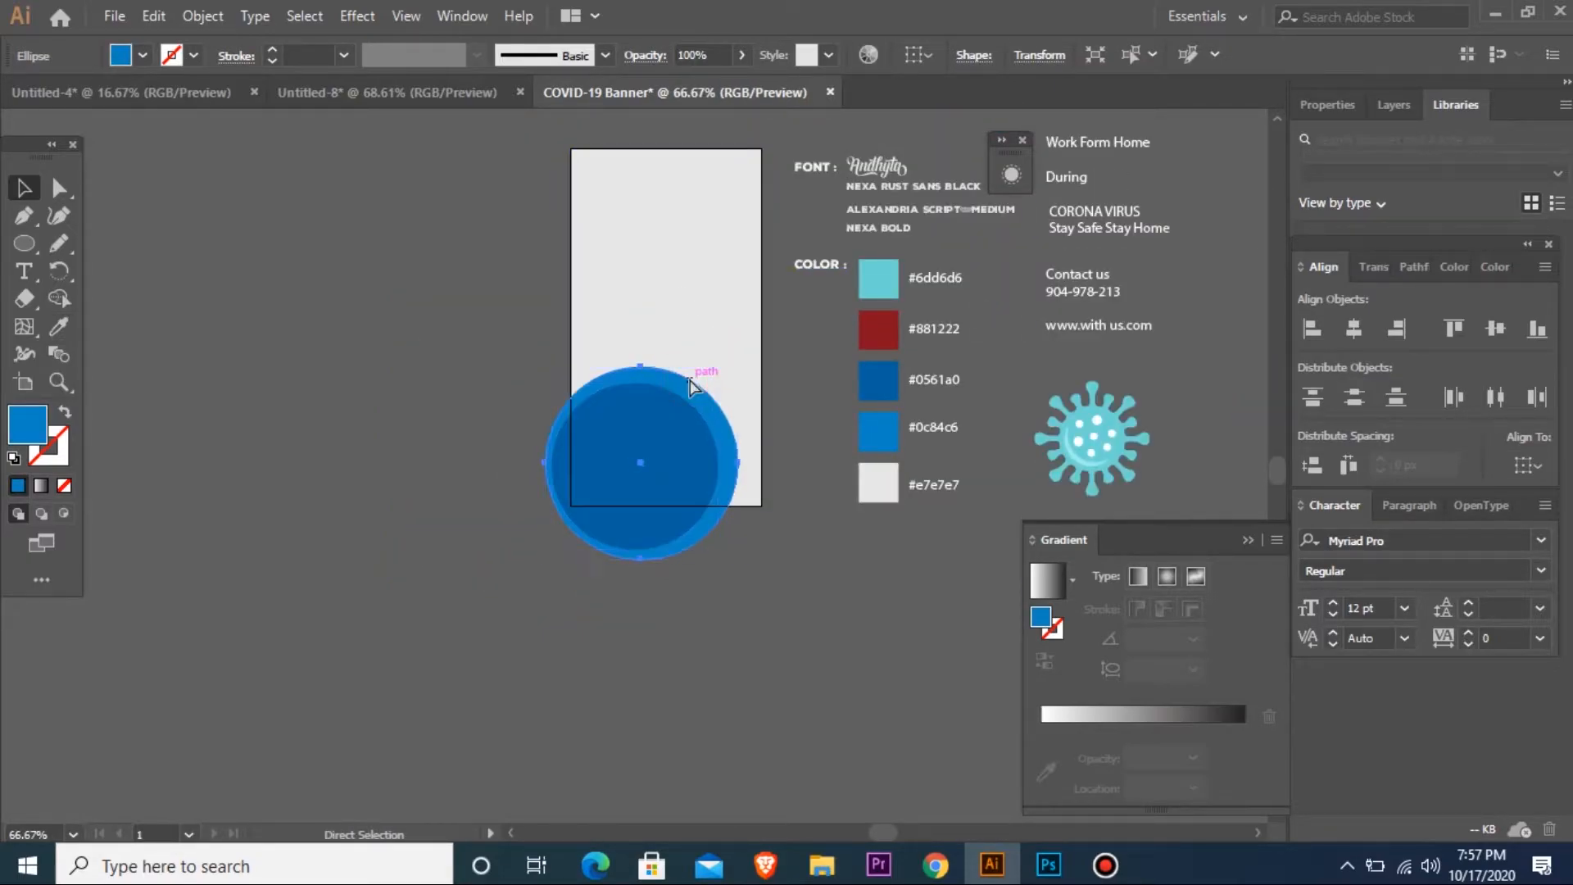
left_click_drag(737, 553, 753, 587)
key("i")
left_click(872, 274)
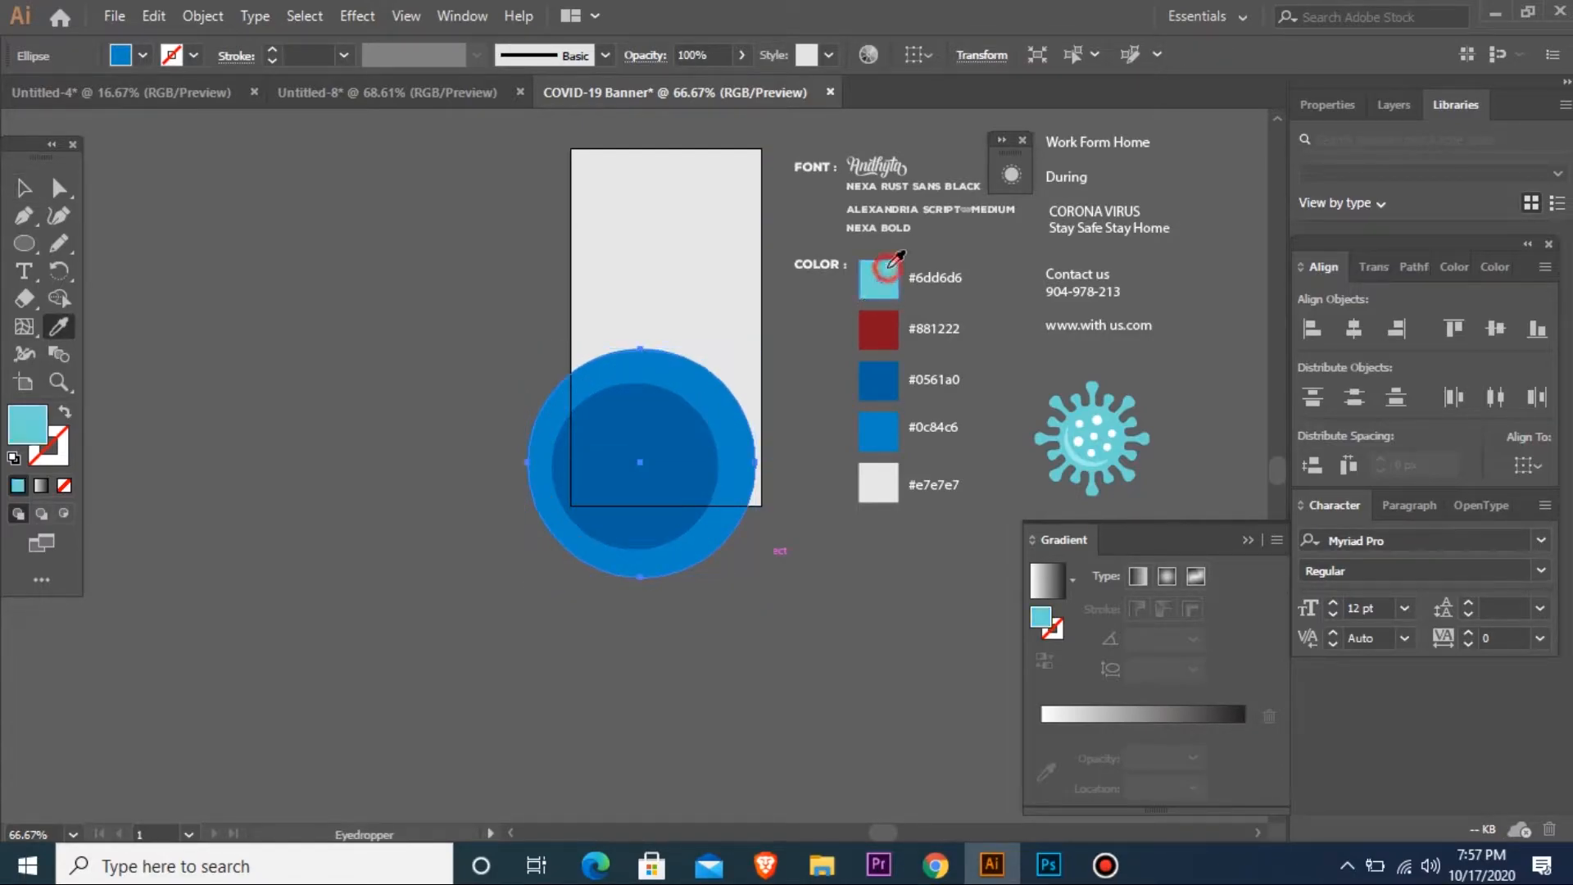
- Send the turquoise circle behind the blue circles and the light gray background rectangle behind all three circles
key("v")
key("ctrl+shift+[")
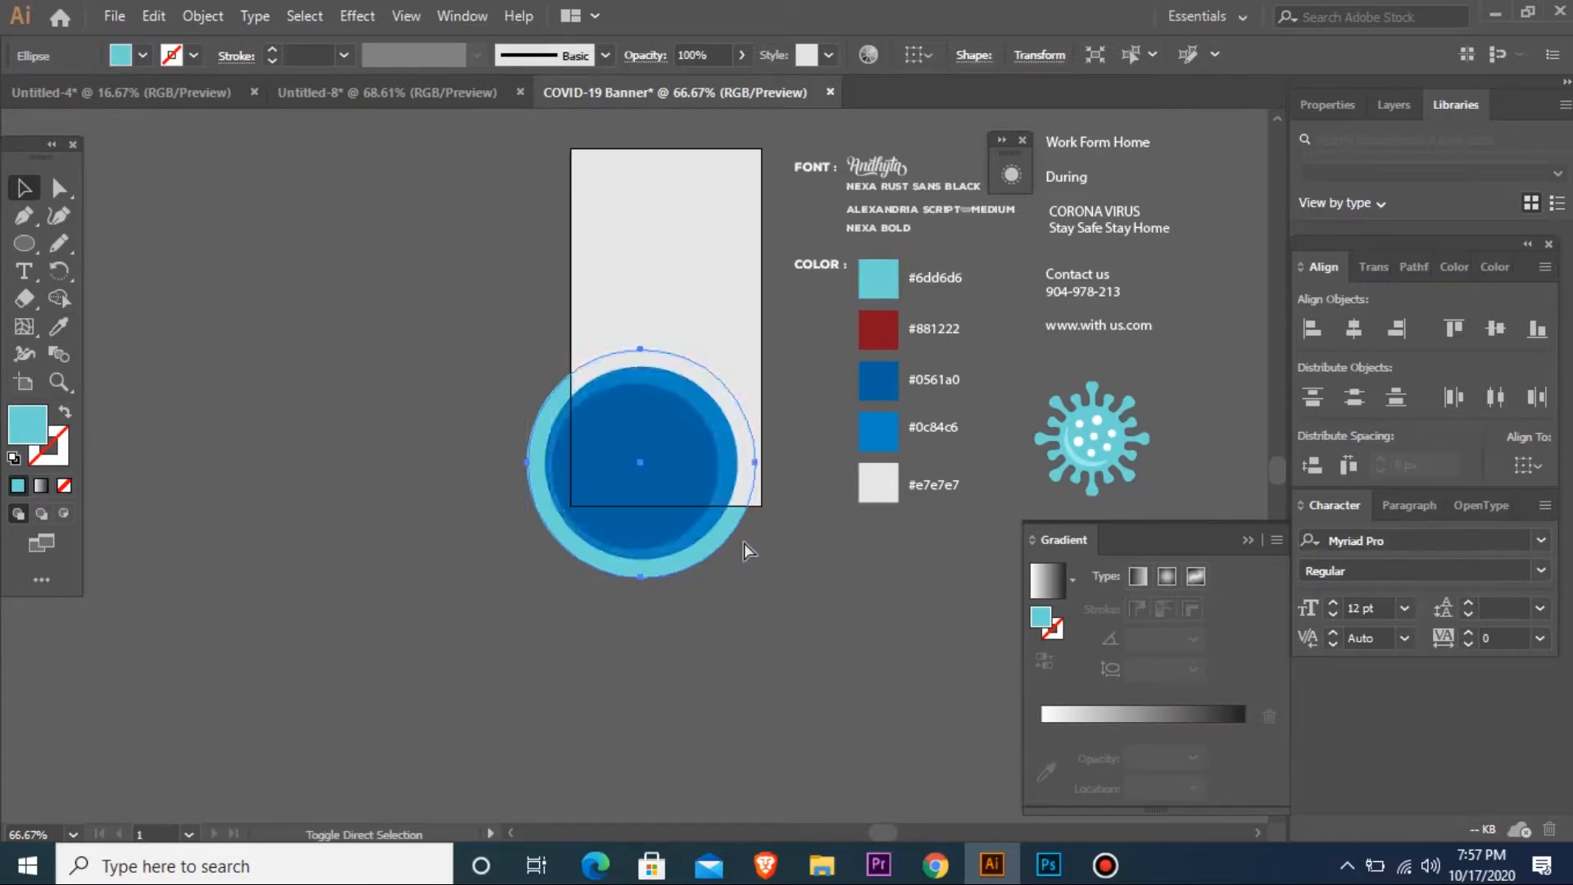
left_click(664, 257)
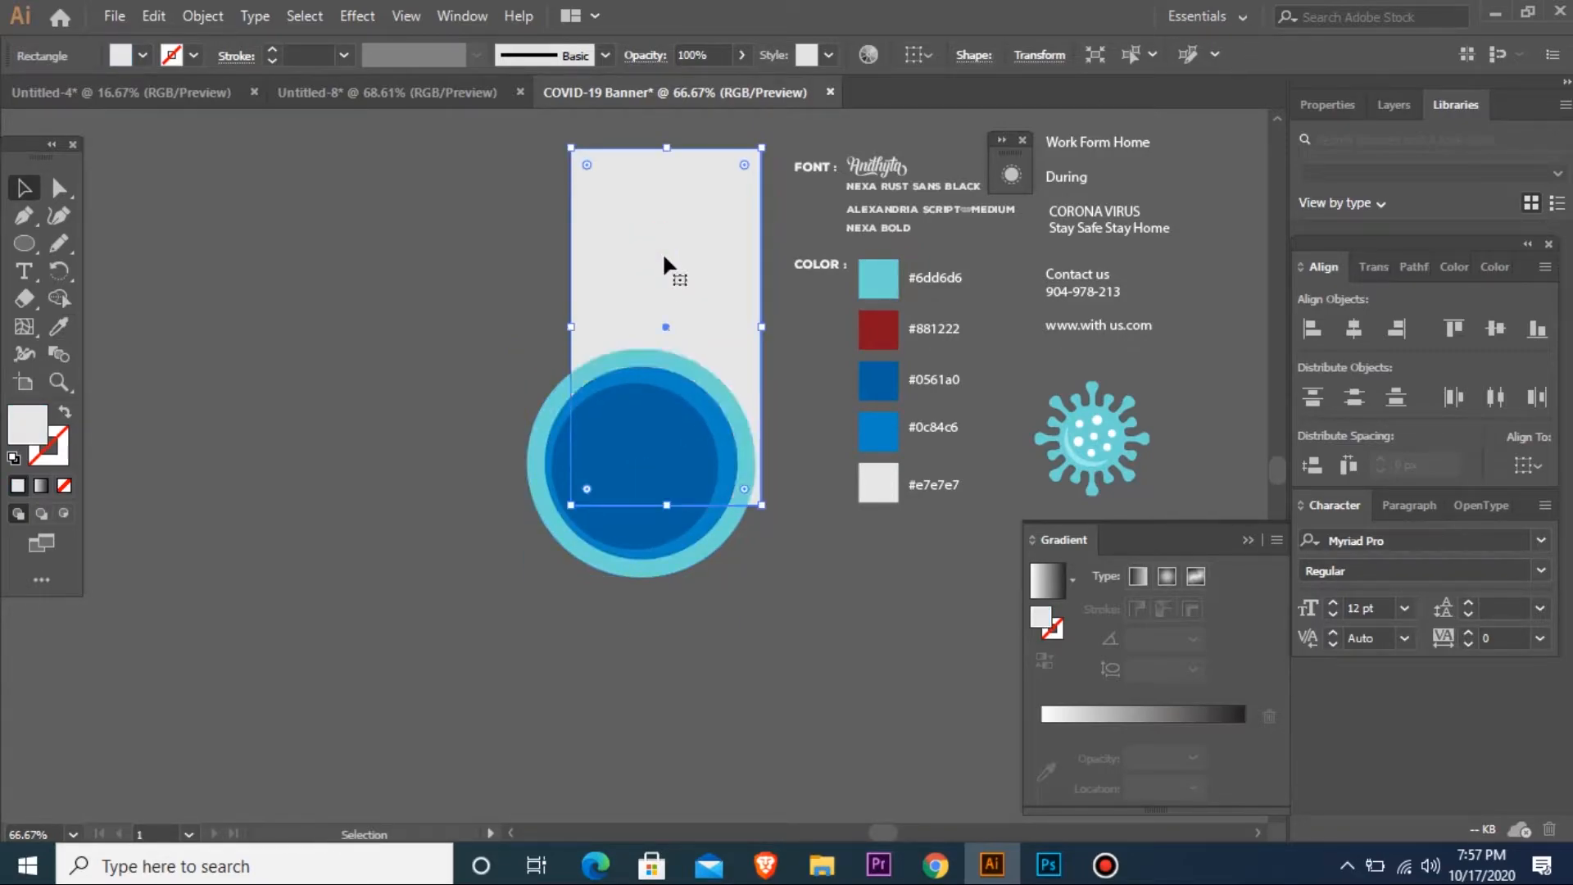
left_click(281, 435)
- Add the text "Work form home" on the light gray area above the circles
left_click_drag(544, 131, 824, 610)
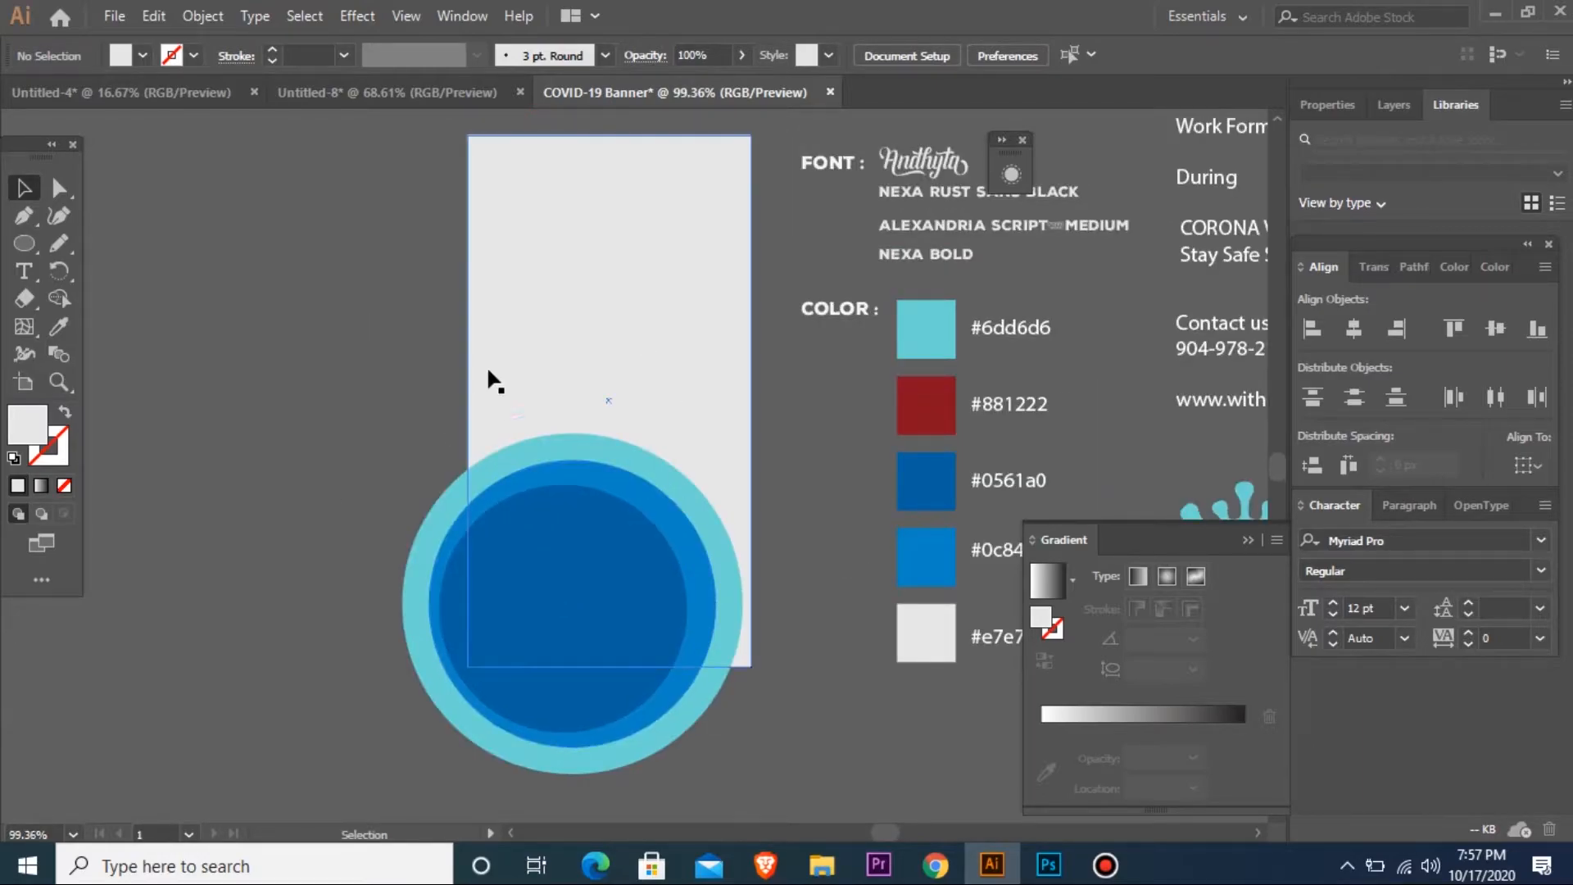
key("ctrl+minus")
key("ctrl+minus")
left_click_drag(495, 229, 769, 581)
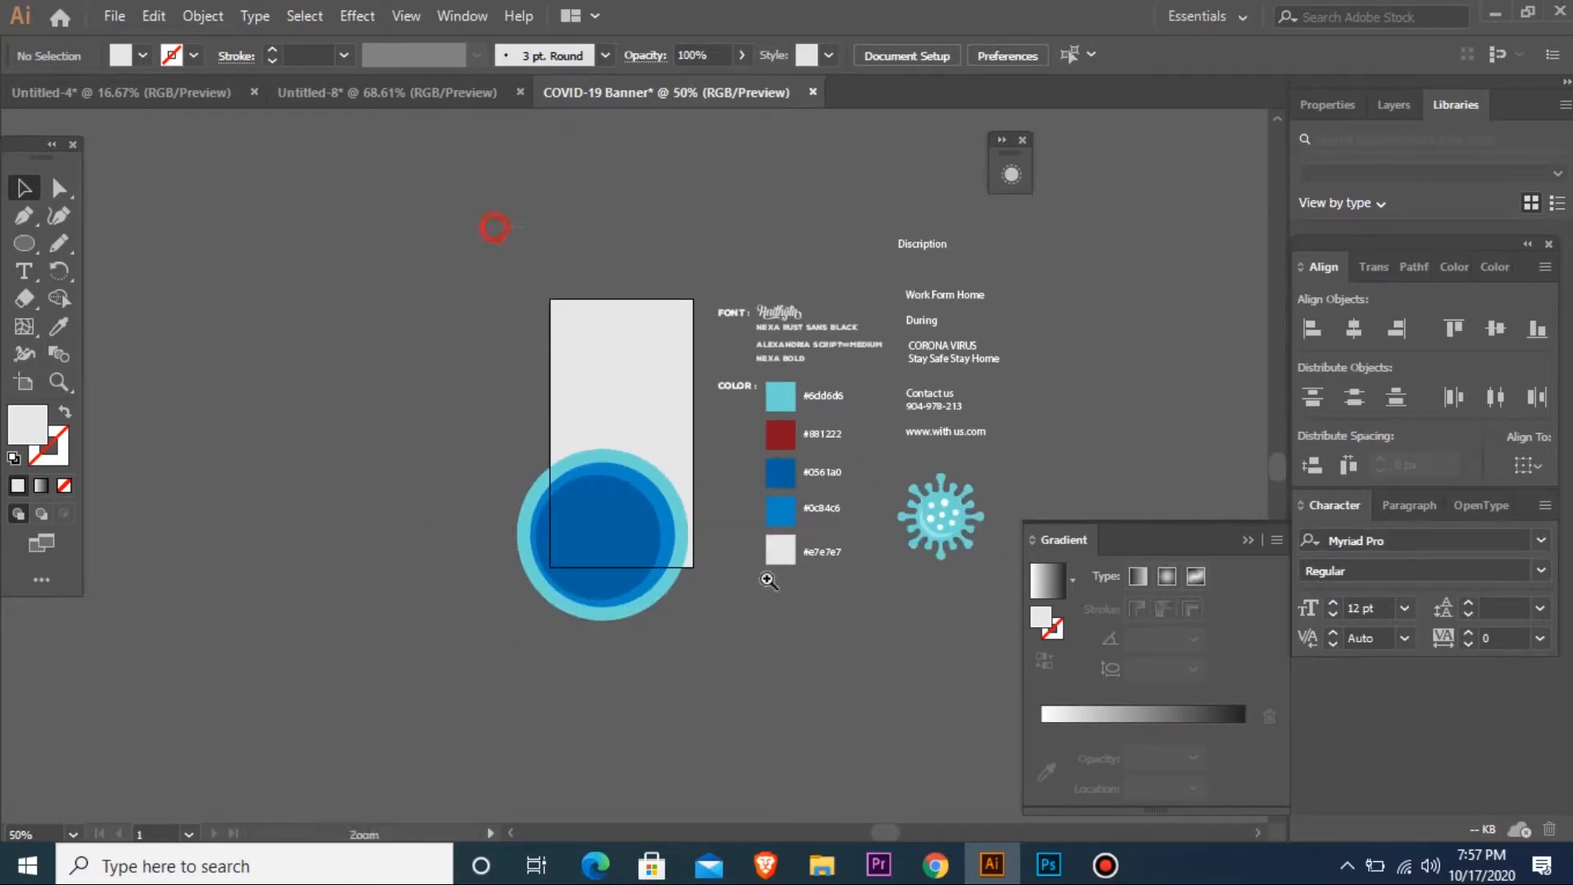
key("t")
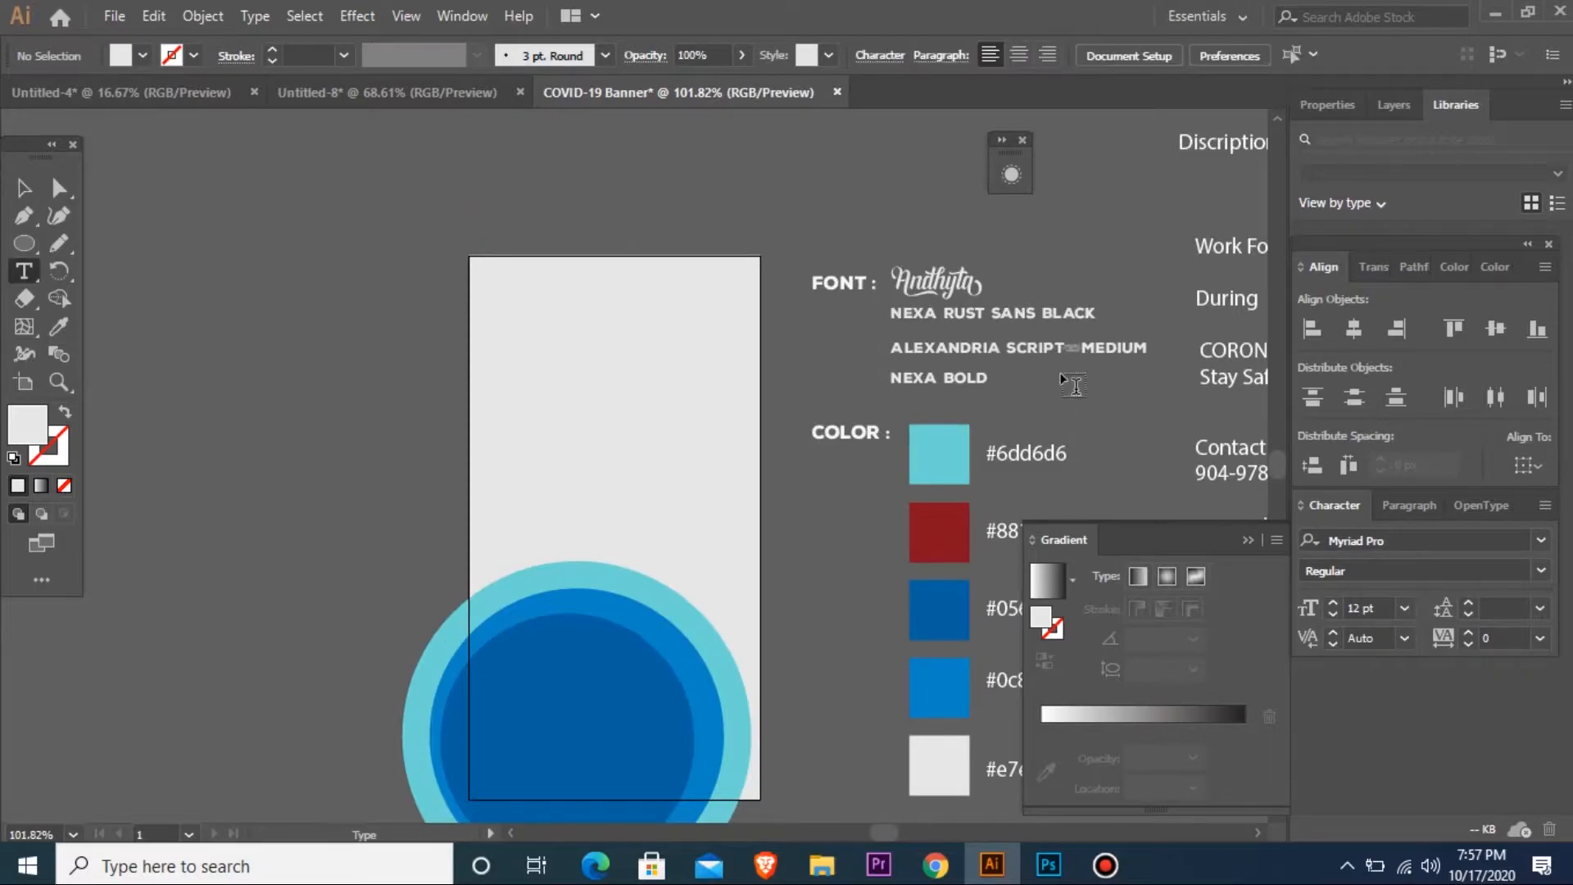
left_click(532, 399)
type("Work form home")
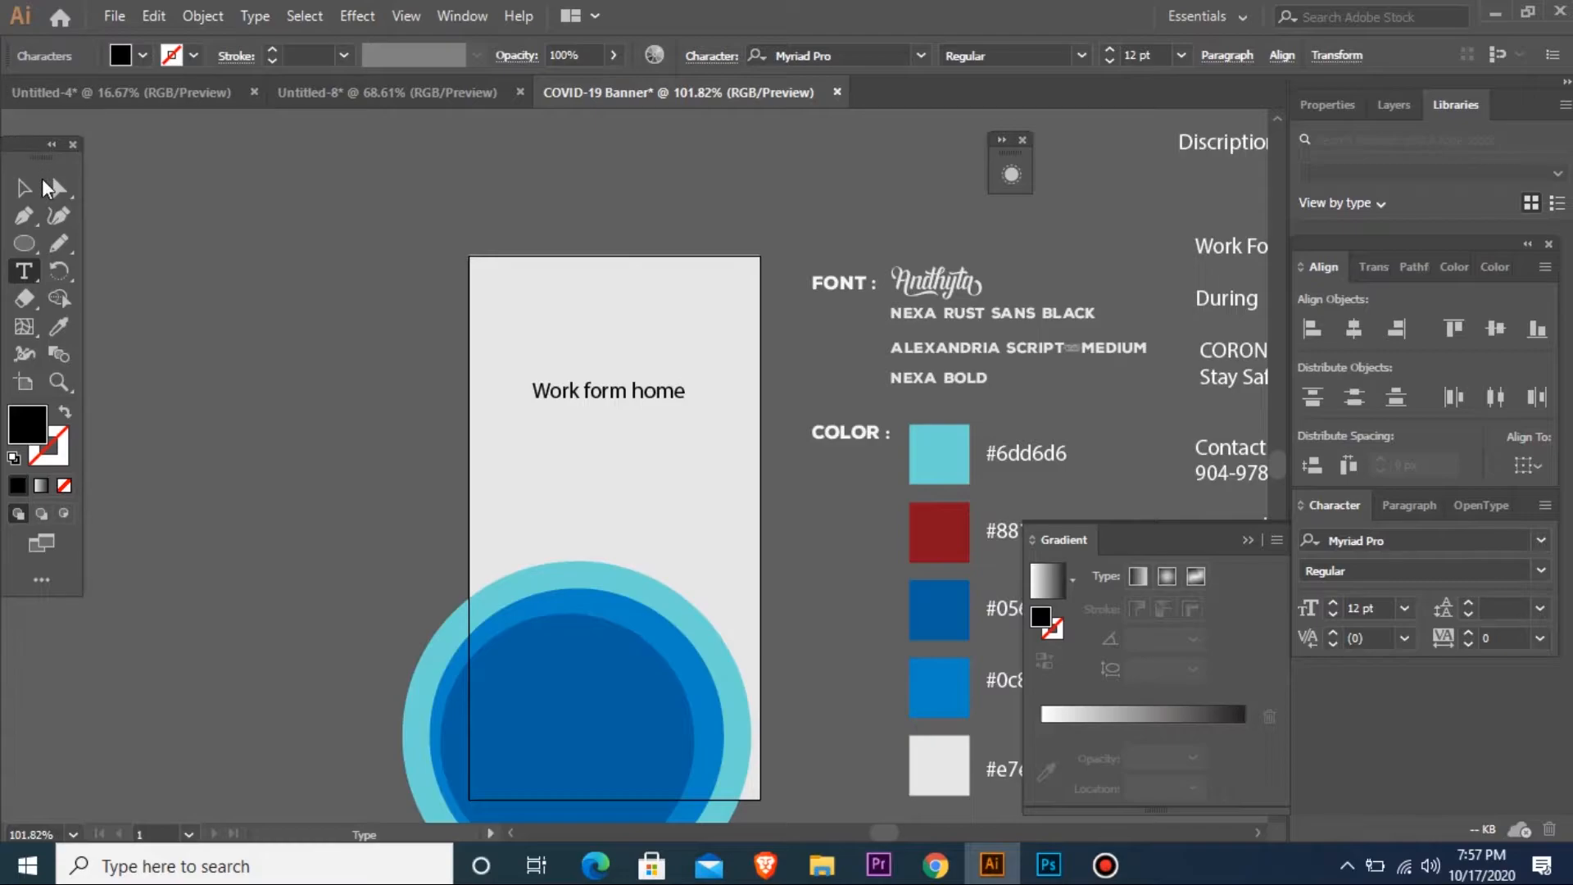
- Duplicate the "Work form home" text just below itself and change the copy to "During"
left_click(24, 187)
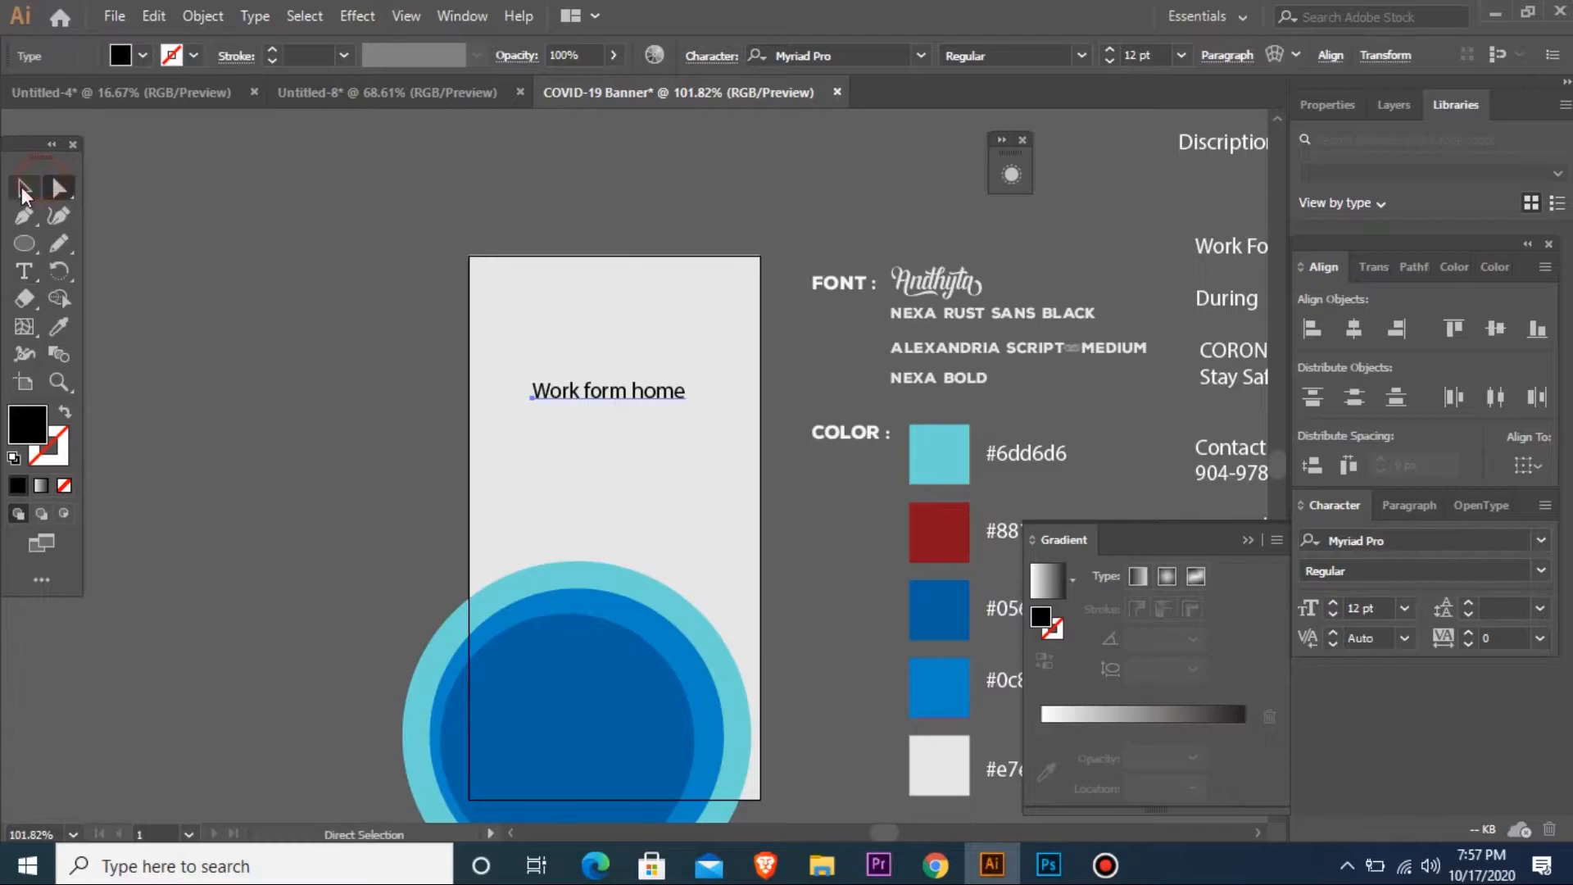
left_click_drag(626, 397, 625, 436)
double_click(595, 429)
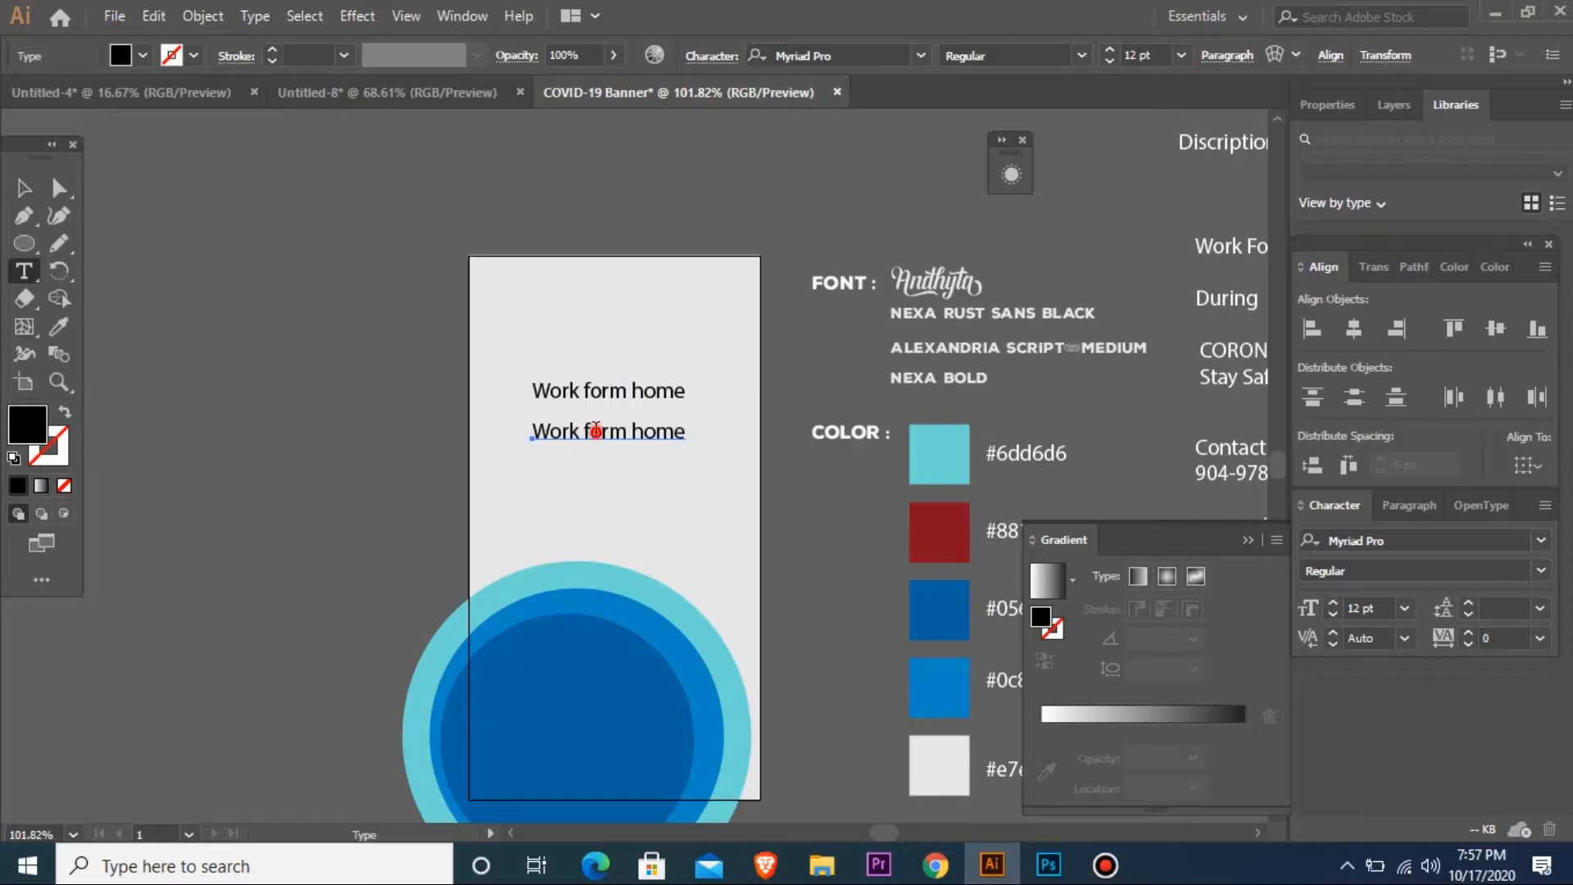
key("ctrl+a")
type("Dur")
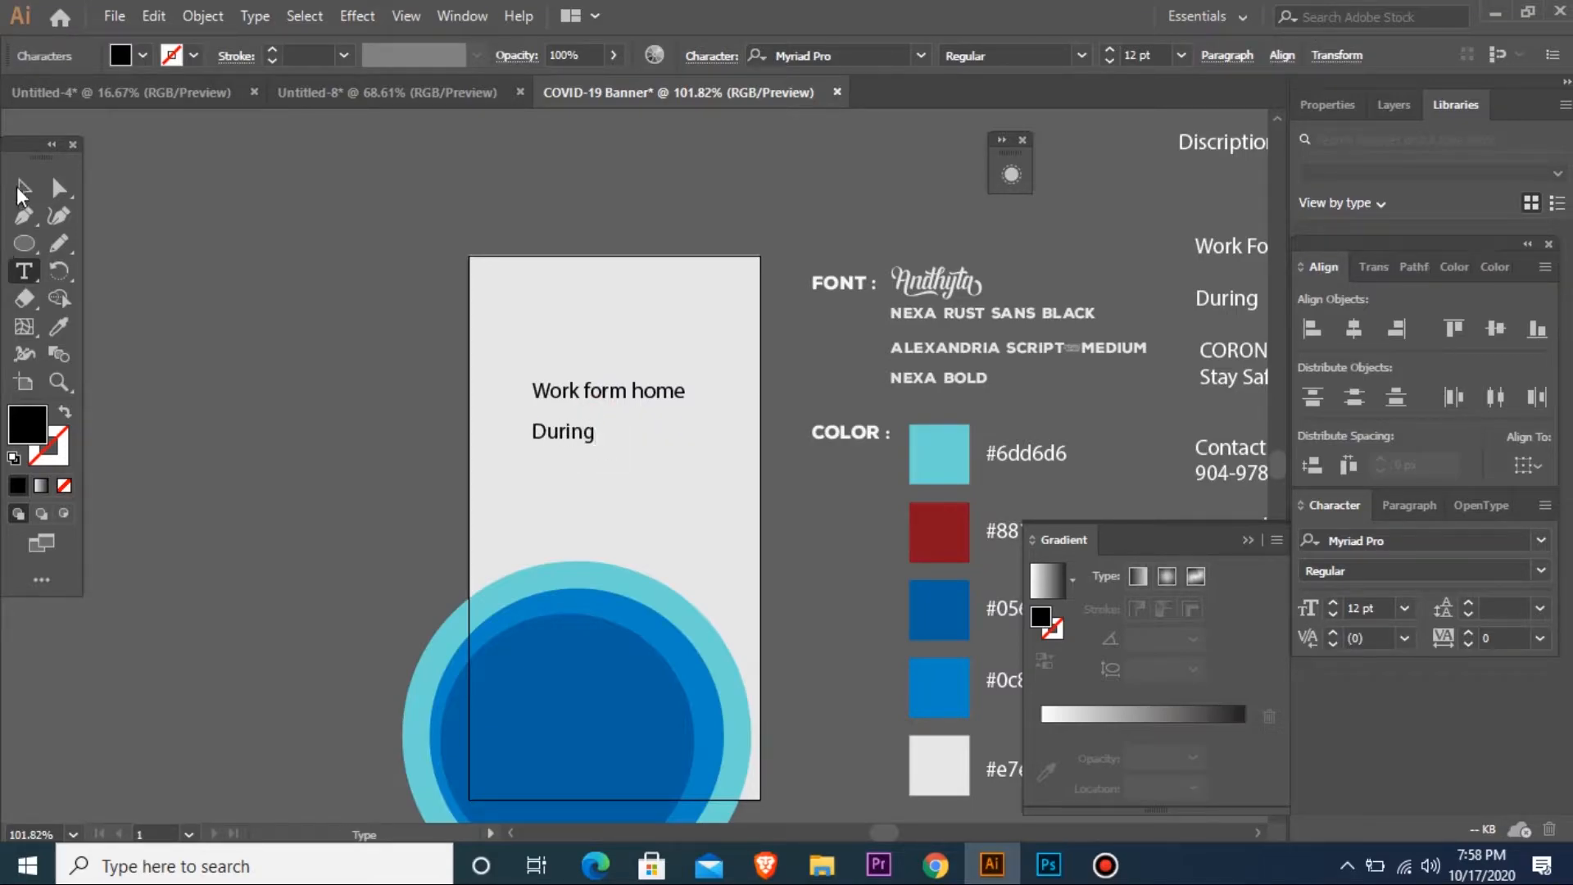
type("ing")
- Duplicate the "During" text below itself and change the copy to "CORONA VIRUS"
left_click(23, 190)
left_click_drag(579, 435, 600, 495)
key("t")
double_click(589, 492)
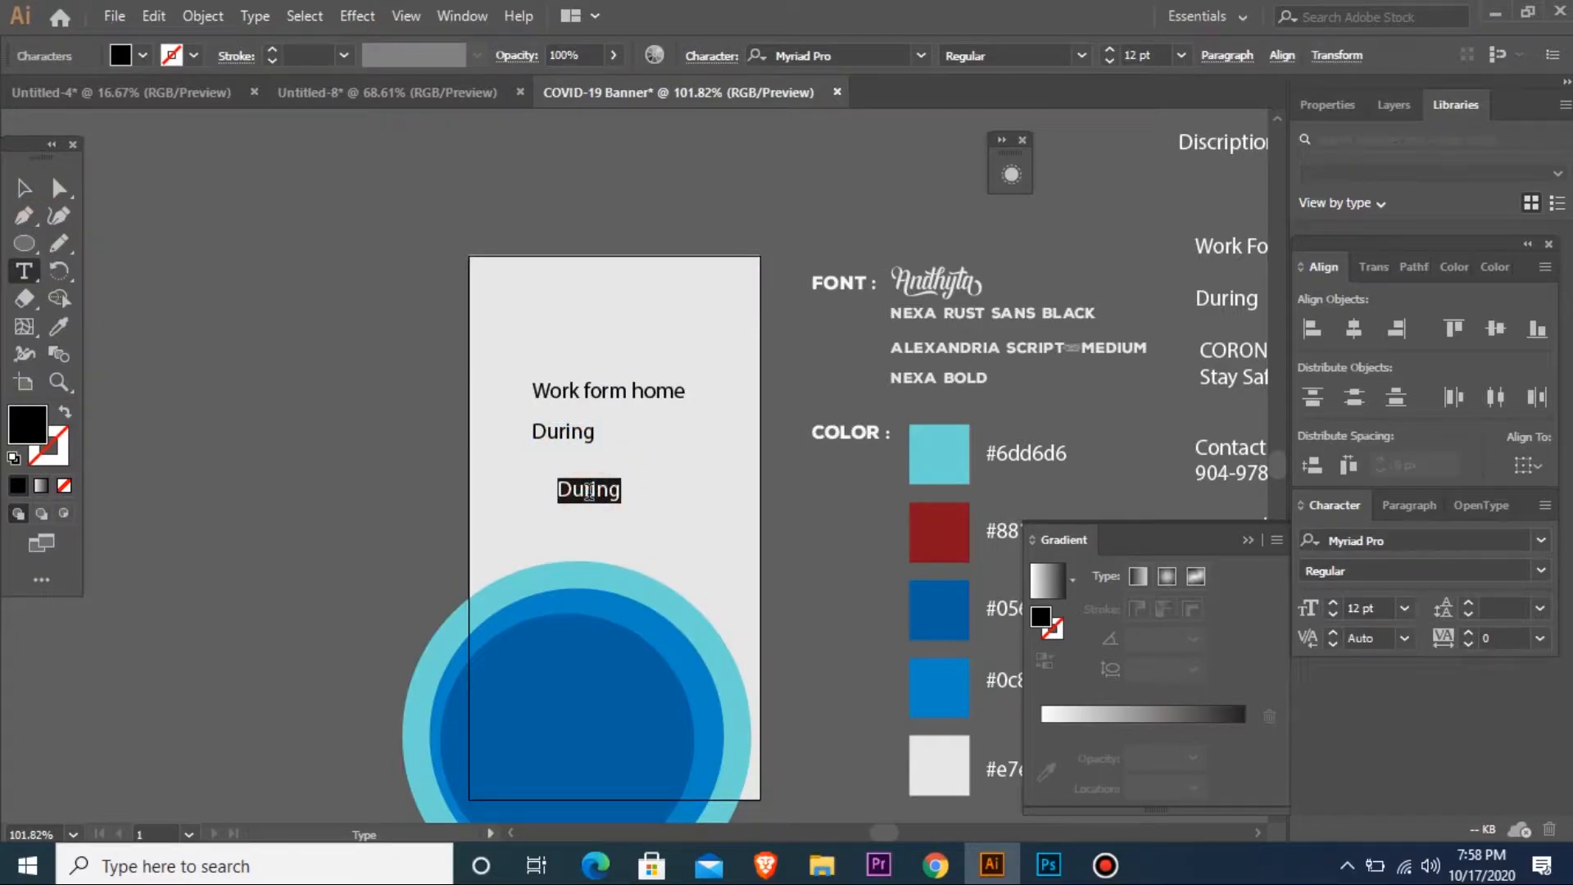
type("CORONA VIRUS")
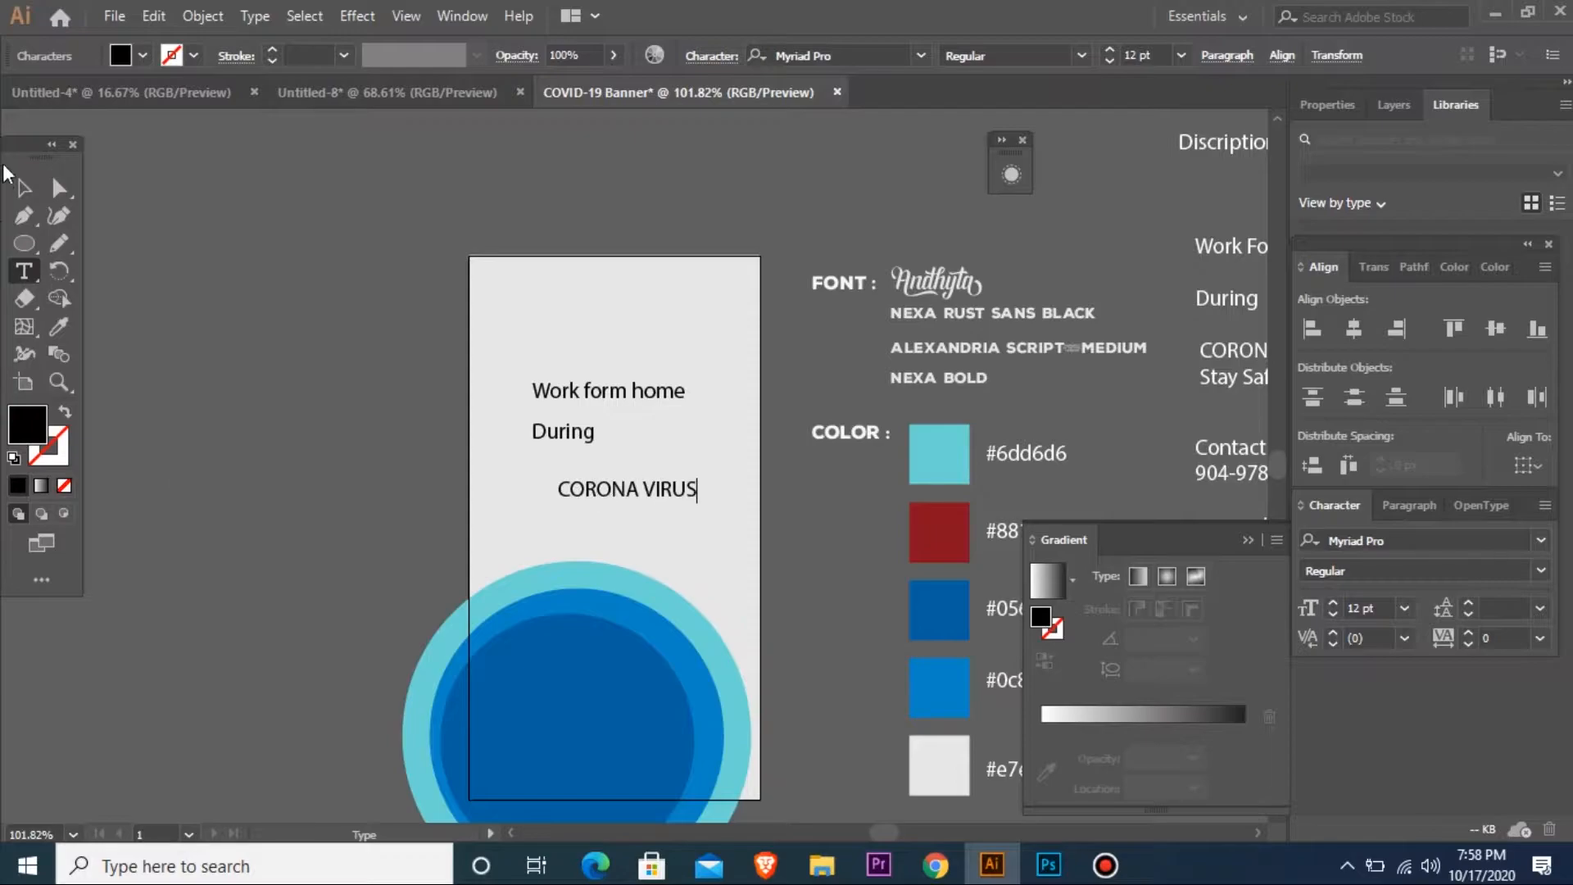
- Move "CORONA VIRUS" and "During" closer together, roughly centered under the "Work form home" line
left_click(23, 188)
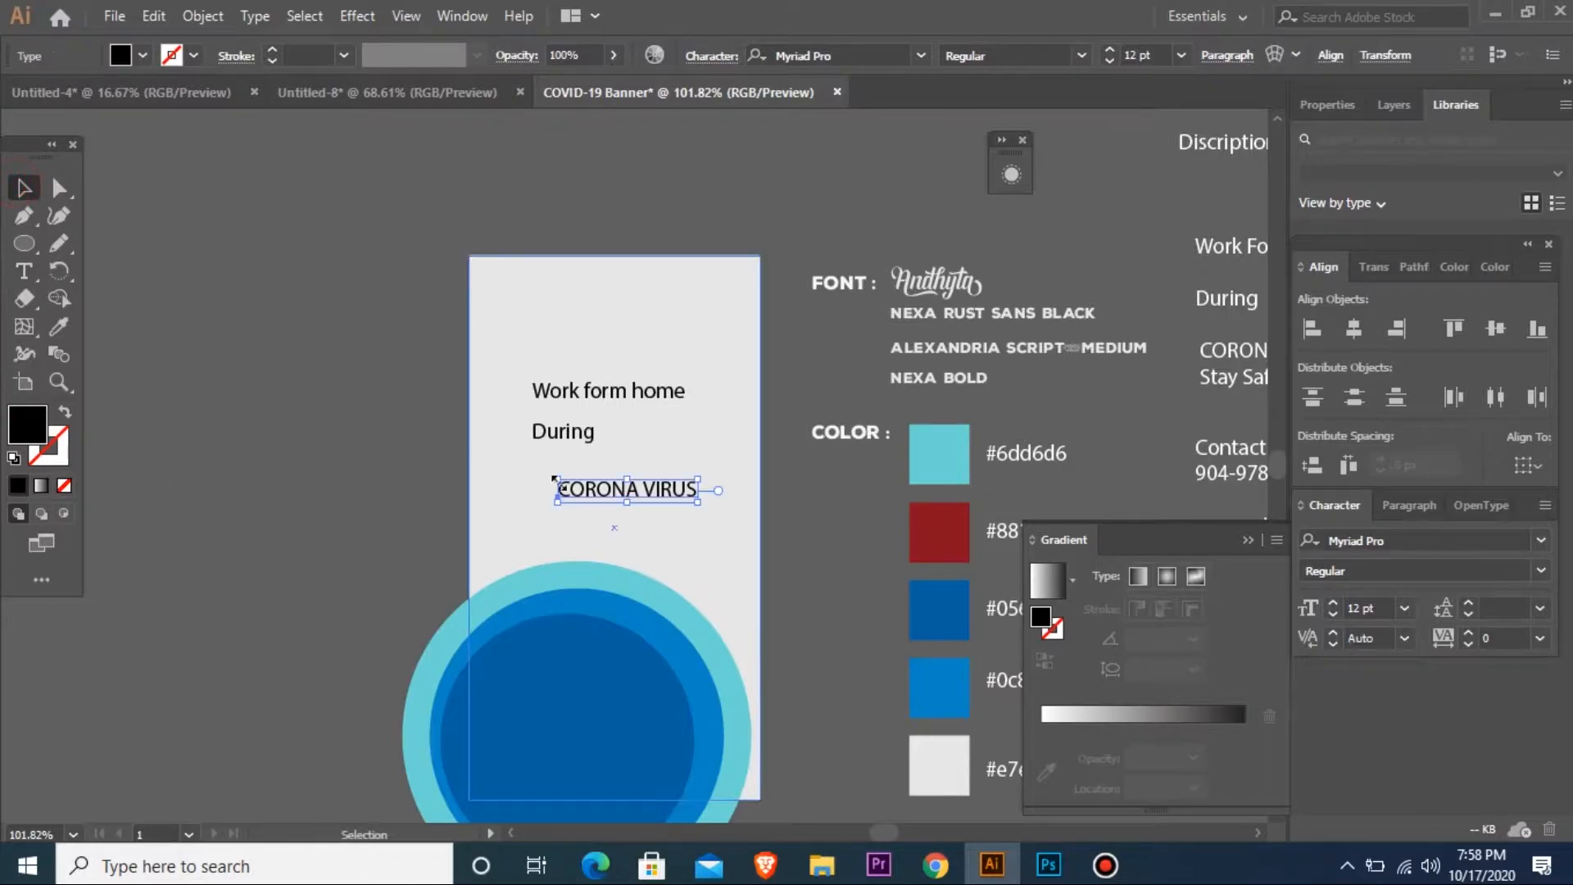
left_click_drag(586, 474, 557, 414)
key("ctrl+z")
left_click_drag(579, 439, 606, 430)
- Add the text "Stay Safe Stay Home" and place it below "CORONA VIRUS", just above the circles
key("t")
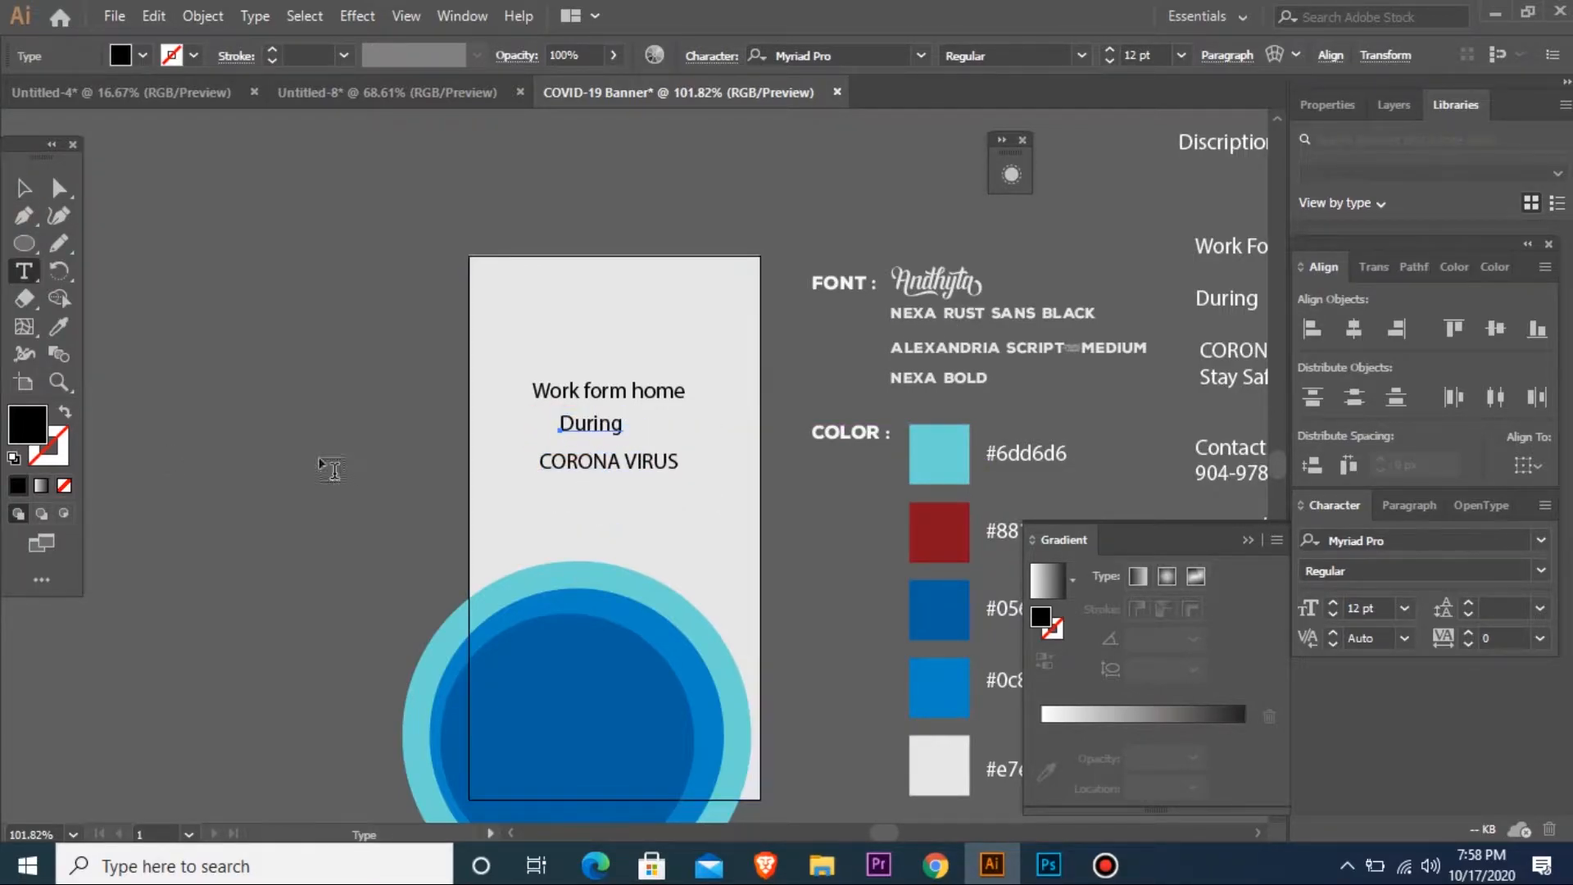
left_click(356, 462)
type("Stay Safe Stay Home")
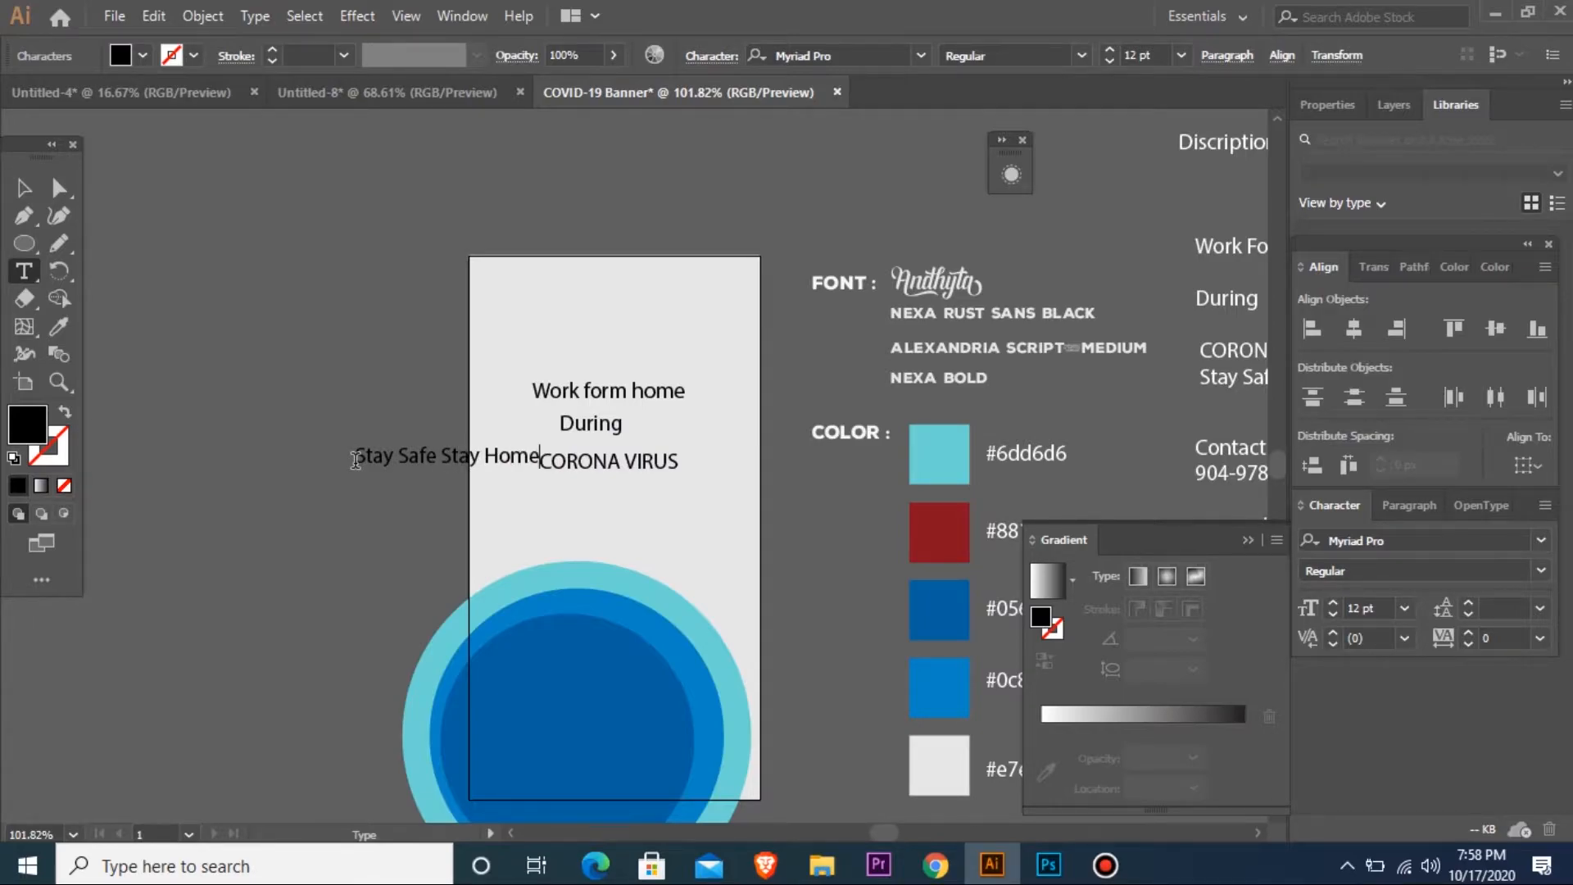
left_click(27, 188)
left_click_drag(402, 464, 585, 540)
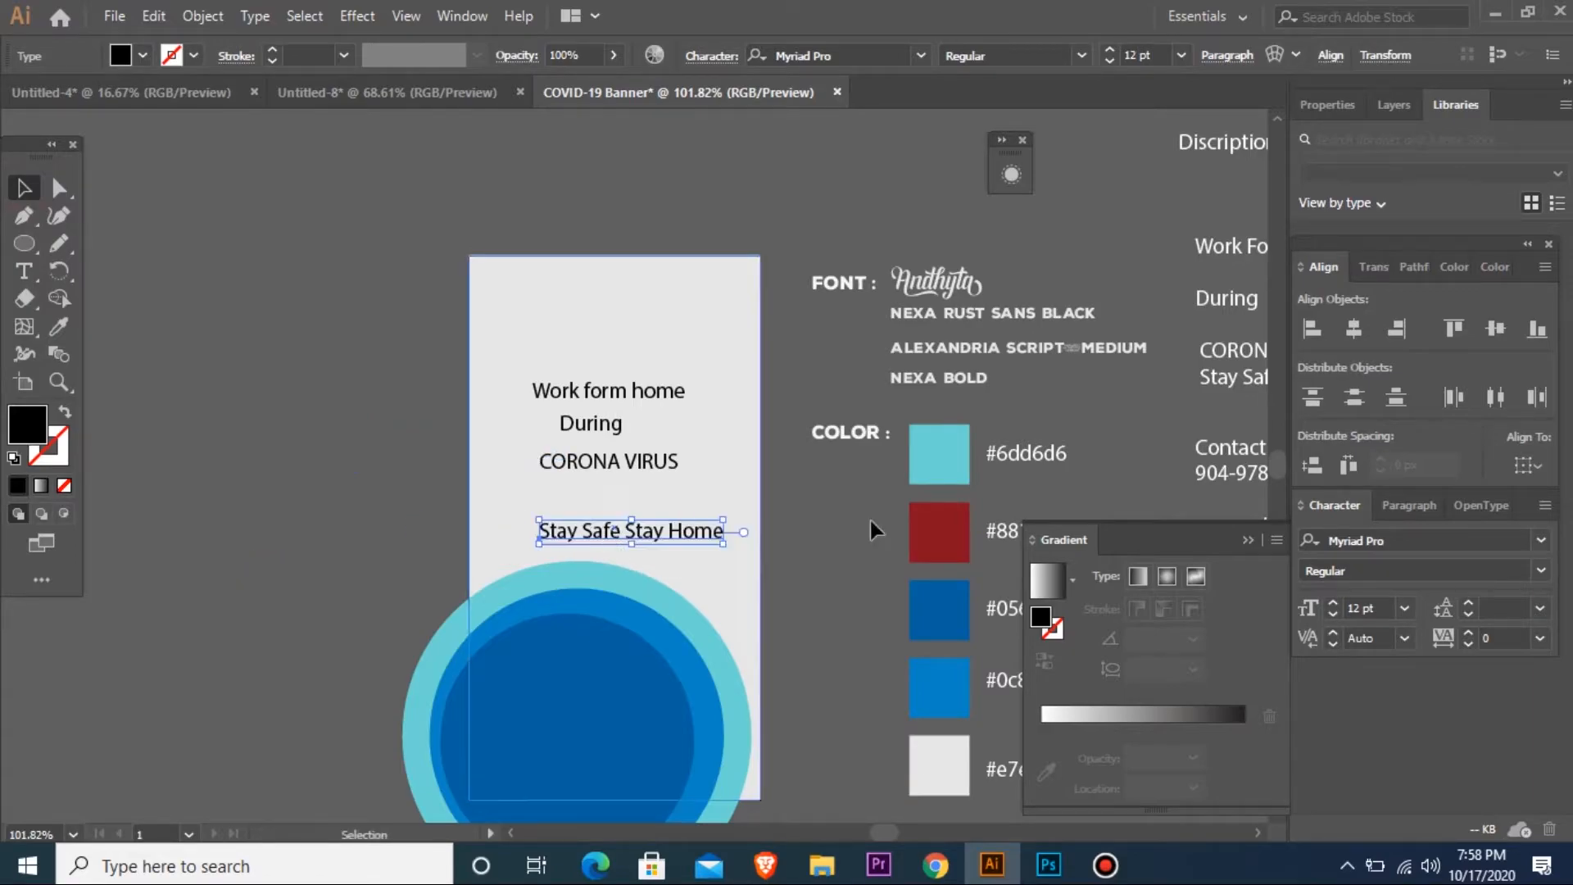
- Set the font of the "Work form home" text to Andhyta, matching the first sample in the font list
left_click(567, 392)
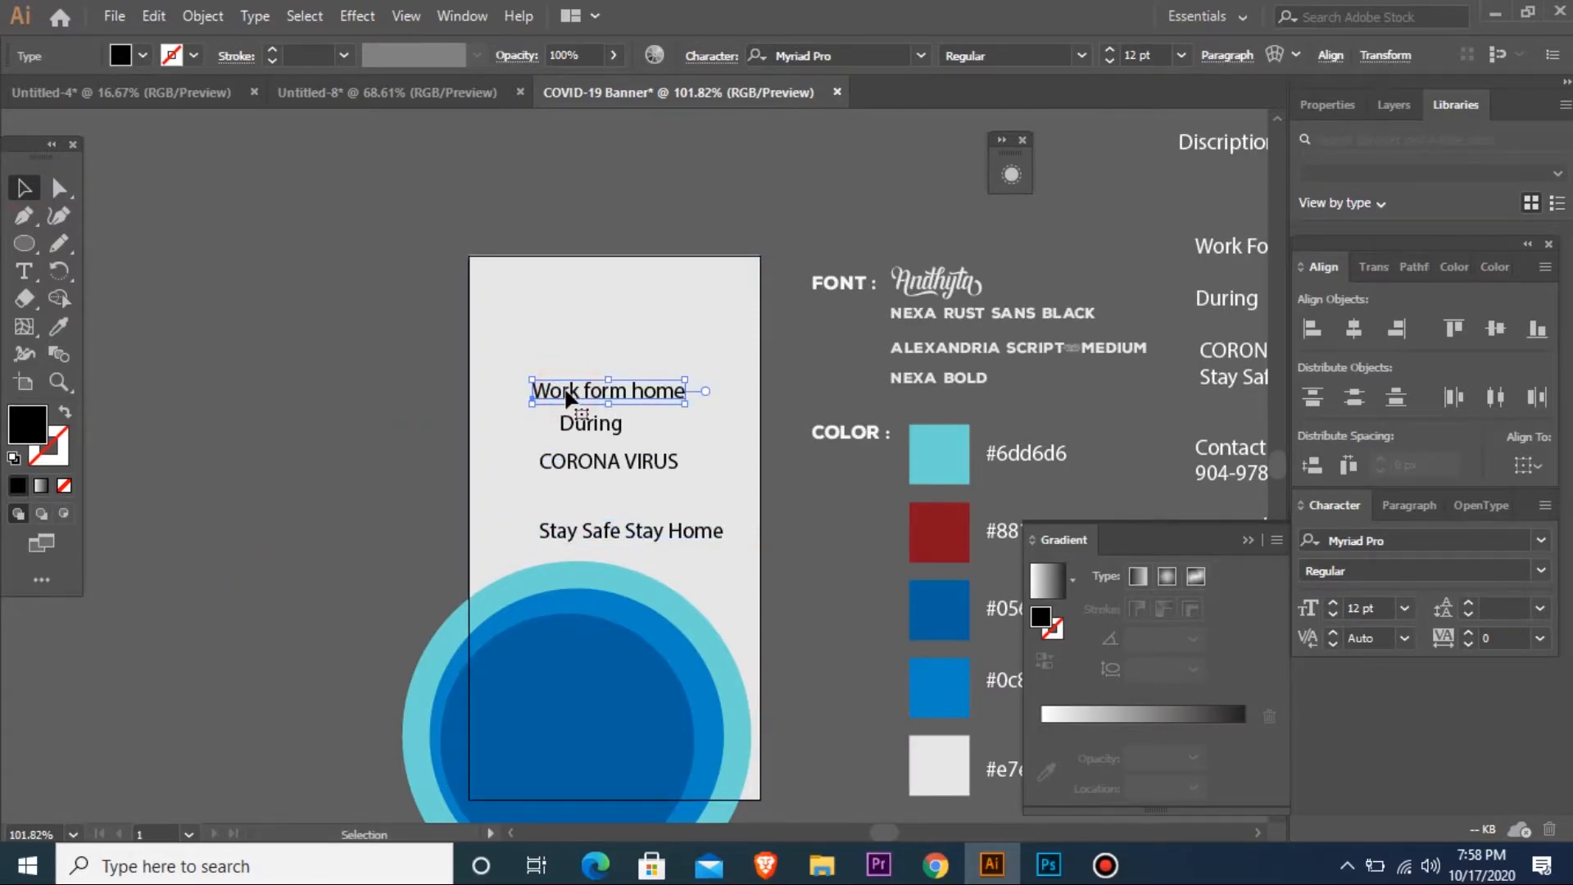
key("ctrl+minus")
key("ctrl+minus")
left_click_drag(468, 323, 879, 631)
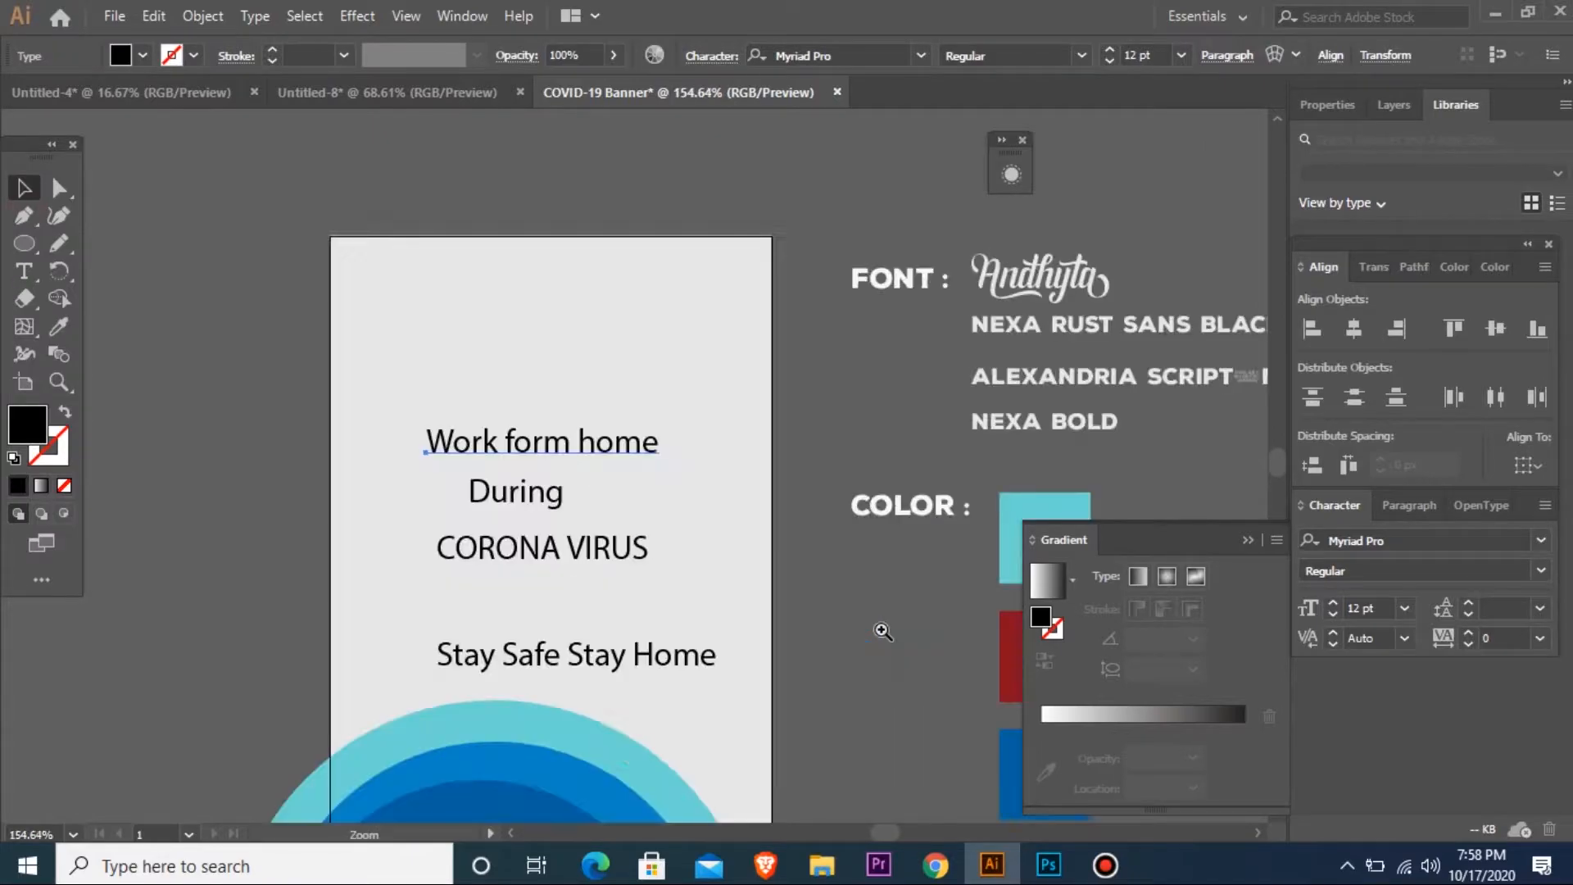
left_click(1057, 288)
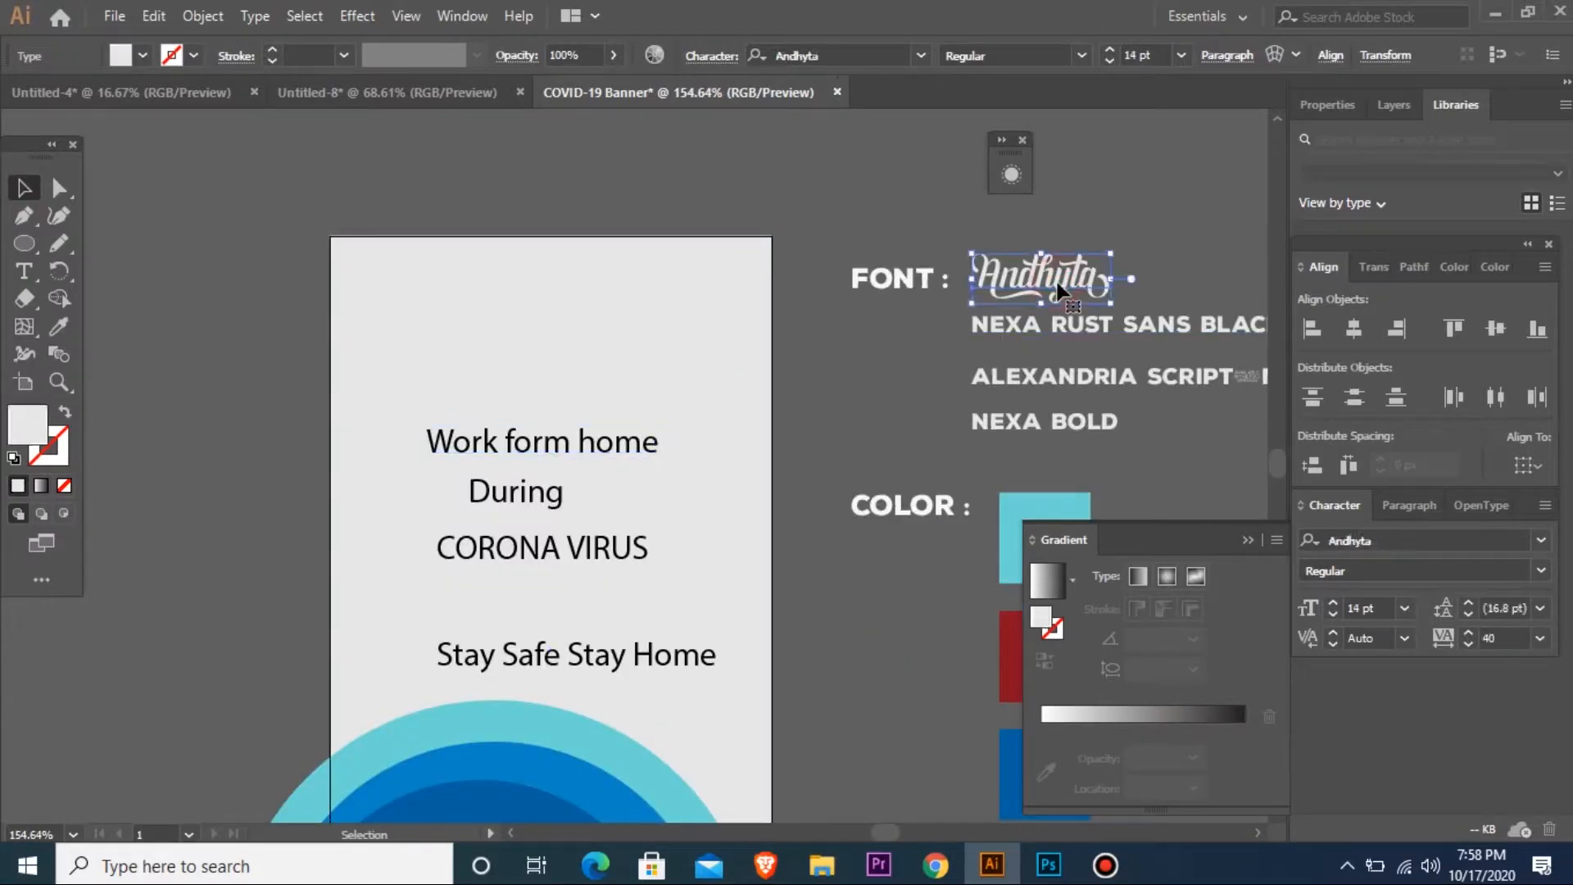
left_click(875, 55)
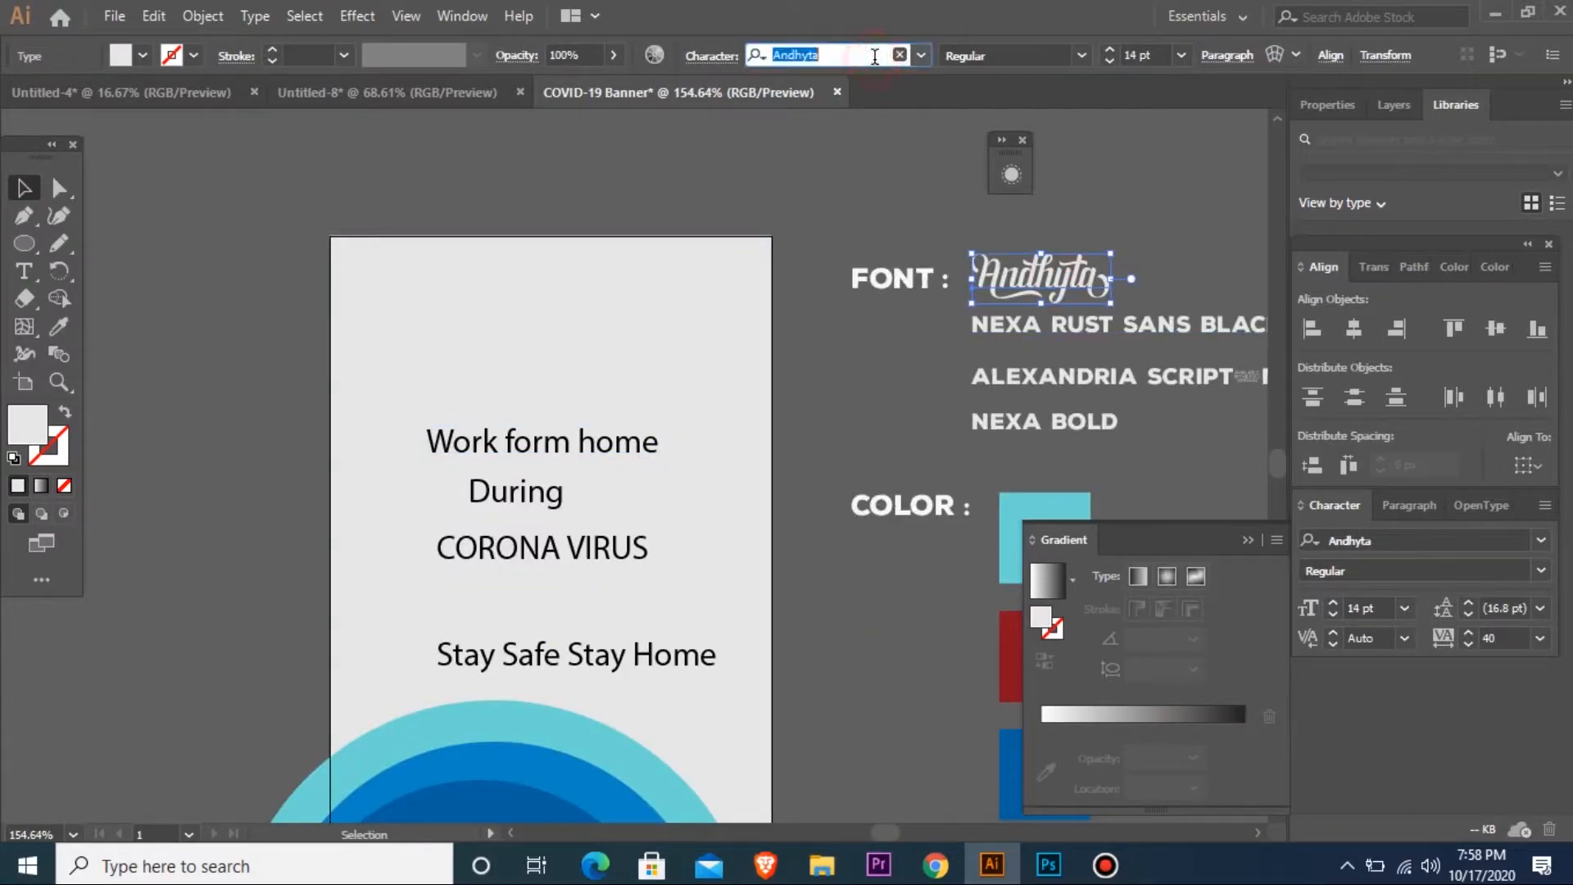
double_click(533, 442)
key("ctrl+a")
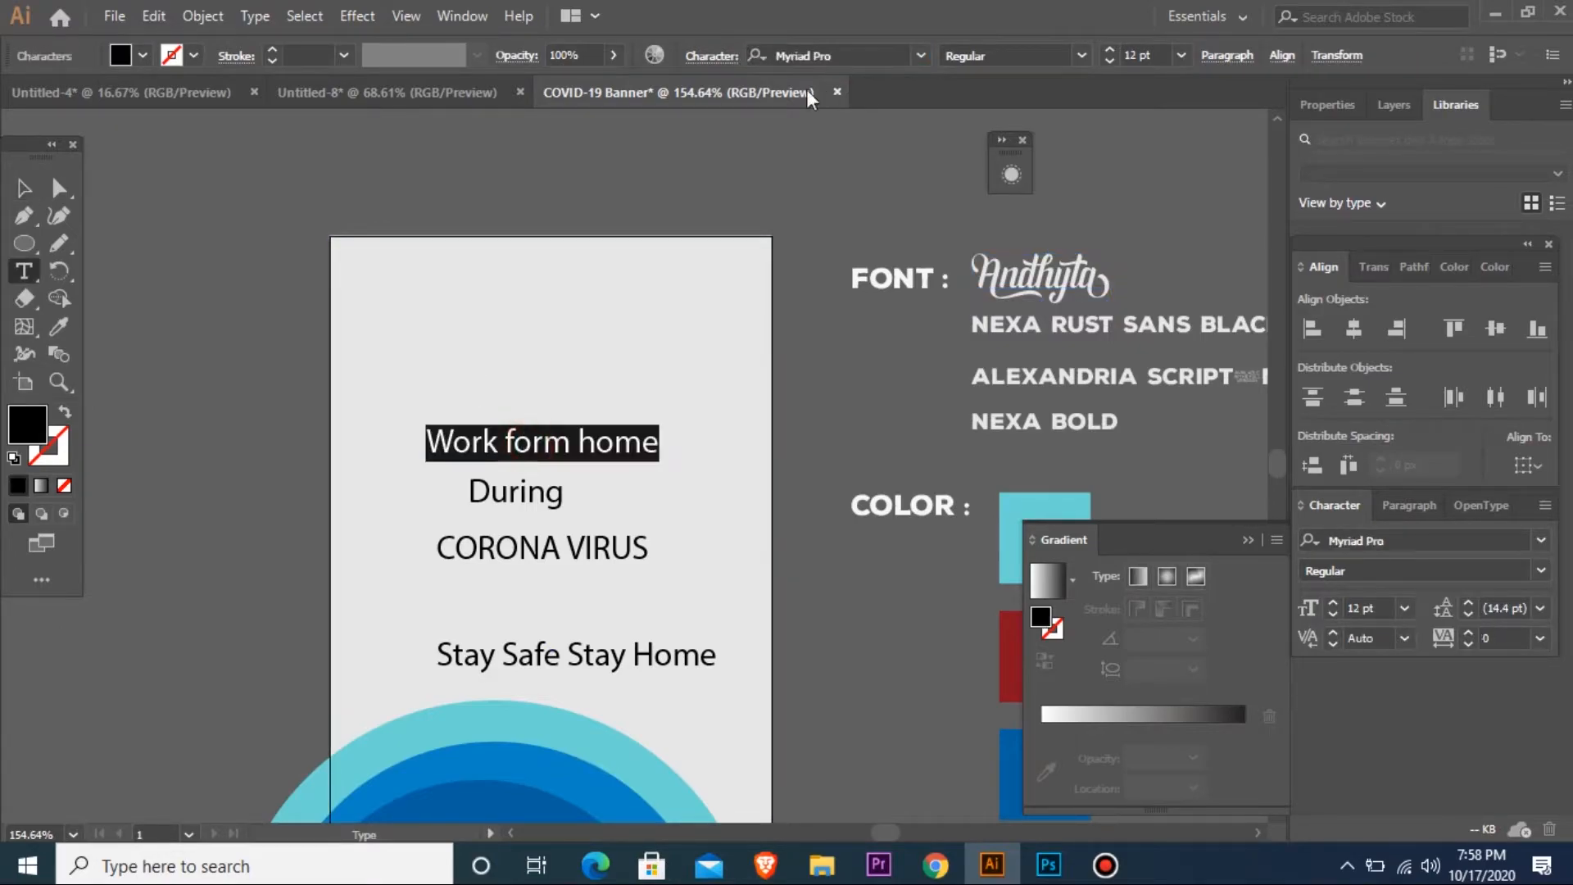
left_click(845, 57)
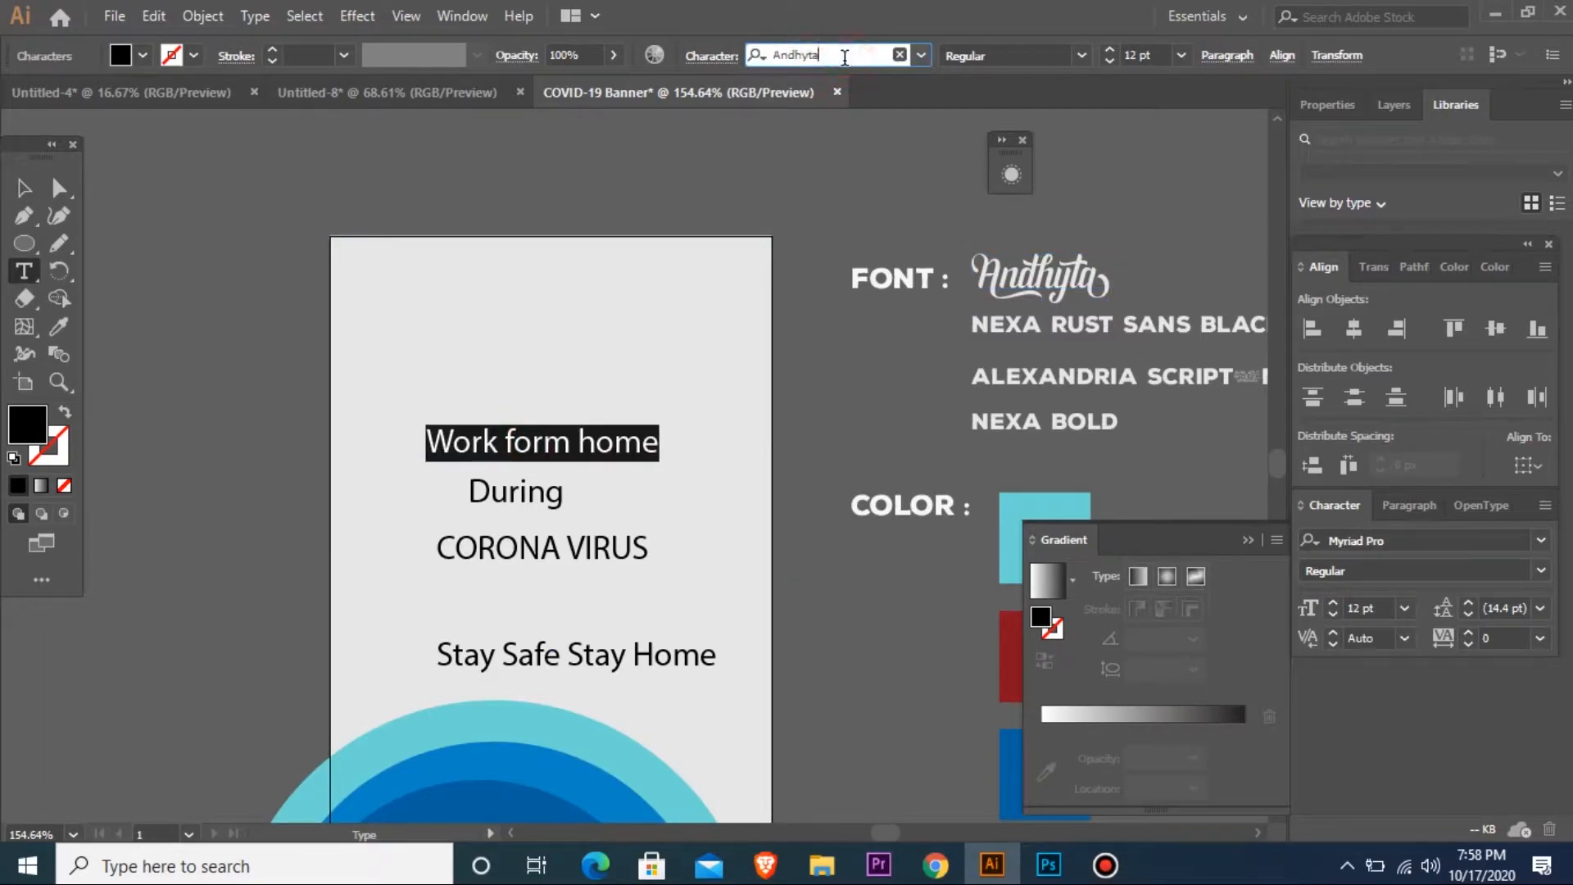
type("Andhyta")
key("Return")
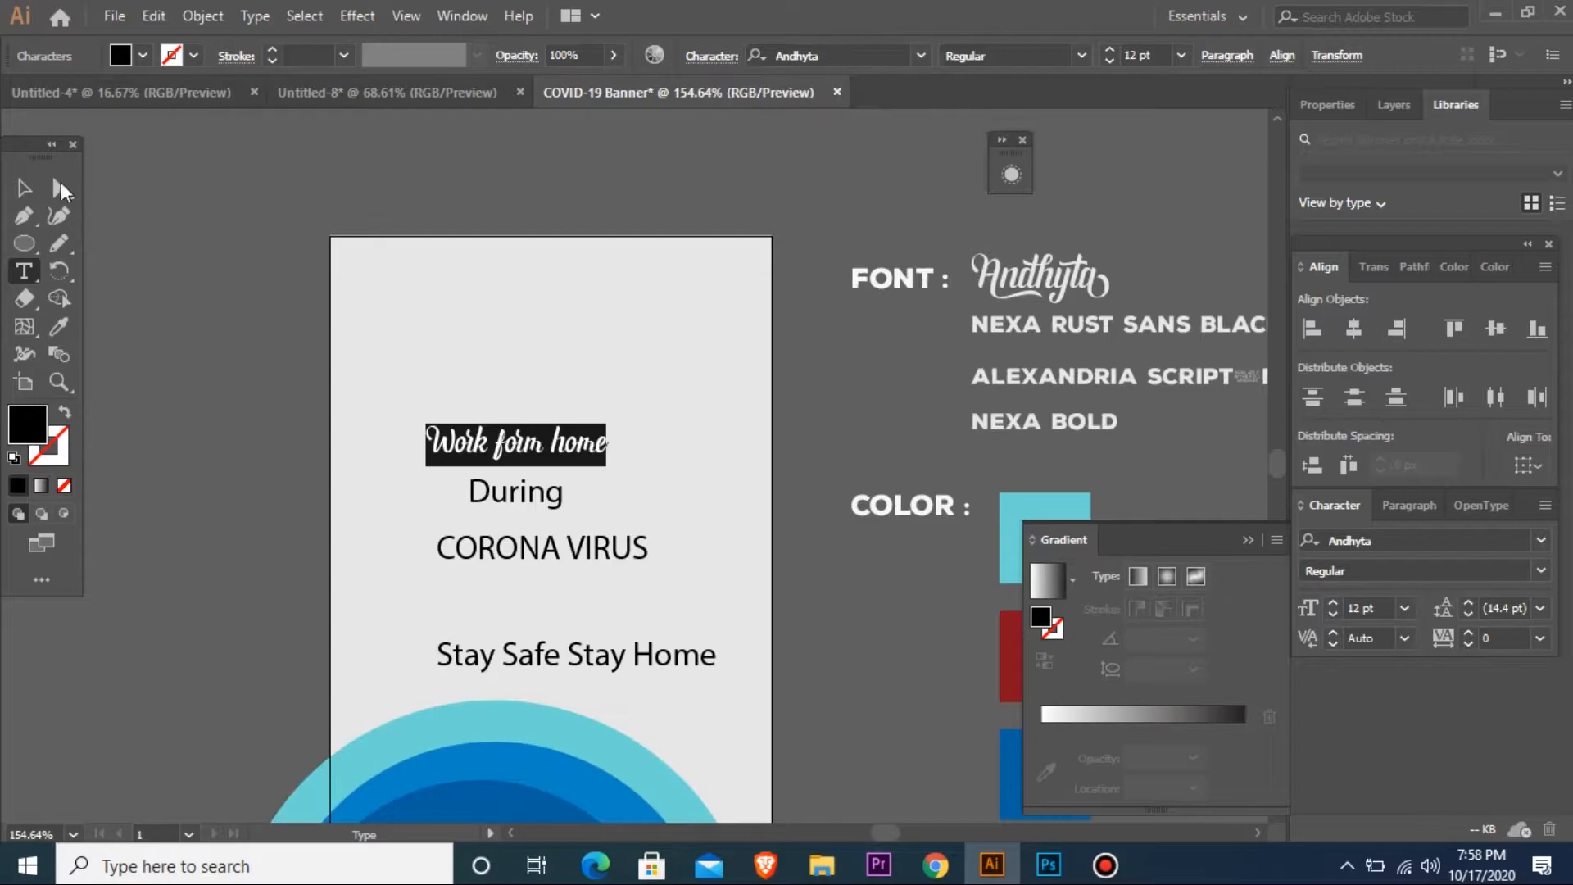
- Enlarge "Work form home" to 14 pt and shift it slightly so it sits just above "During"
left_click(27, 189)
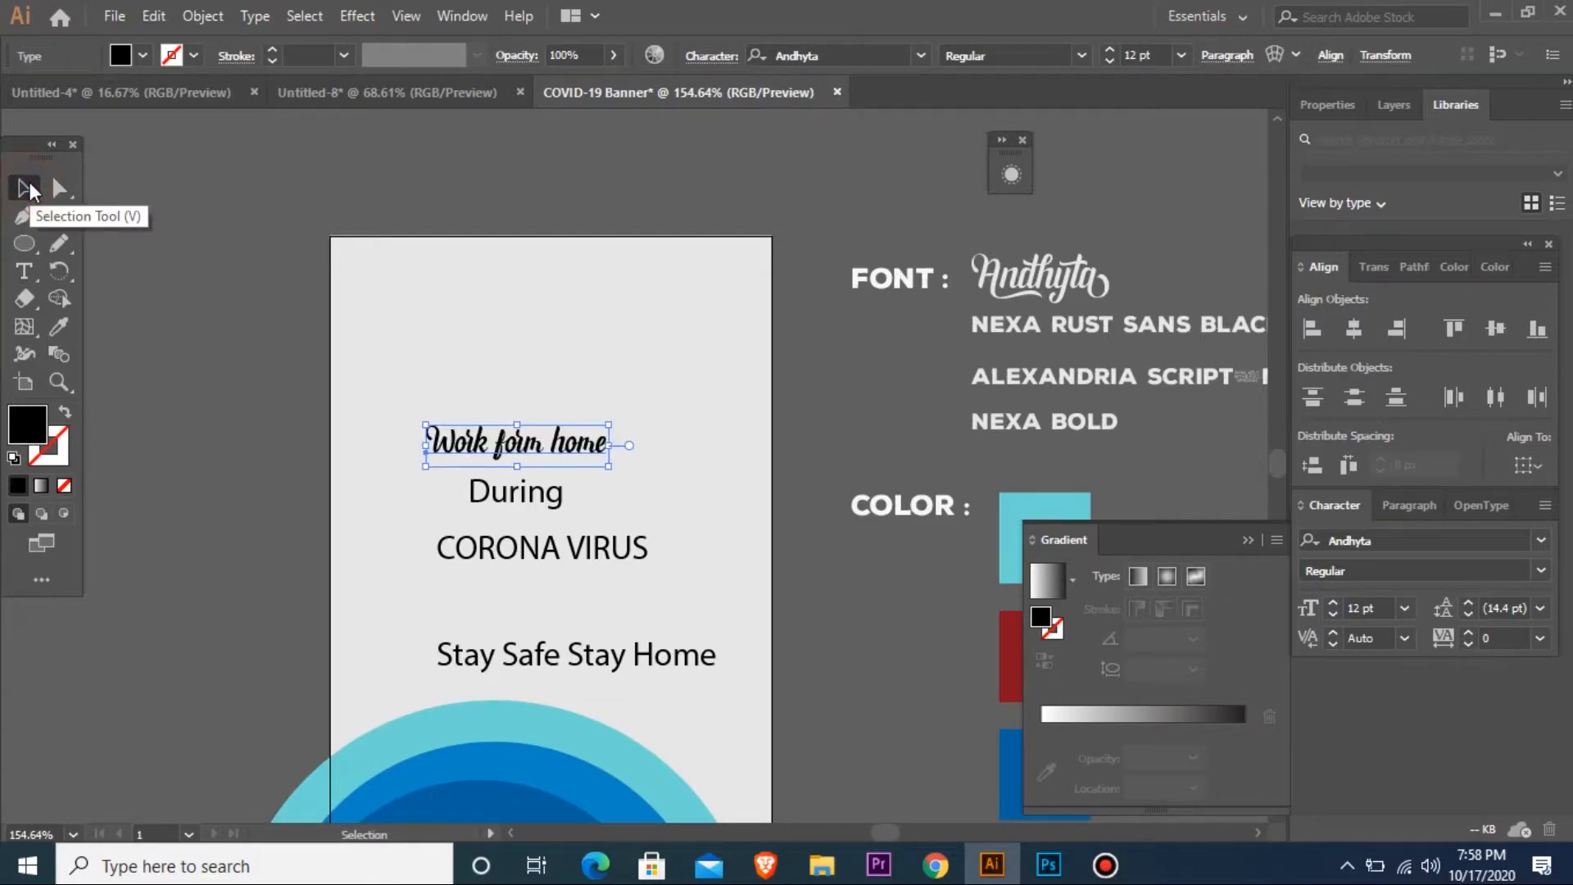
key("ctrl+shift+period")
key("ctrl+shift+period")
key("ctrl+shift+comma")
left_click_drag(509, 452, 514, 446)
- Set the font of the "During" text to Nexa Rust Sans Black, as named in the font list
left_click(516, 494)
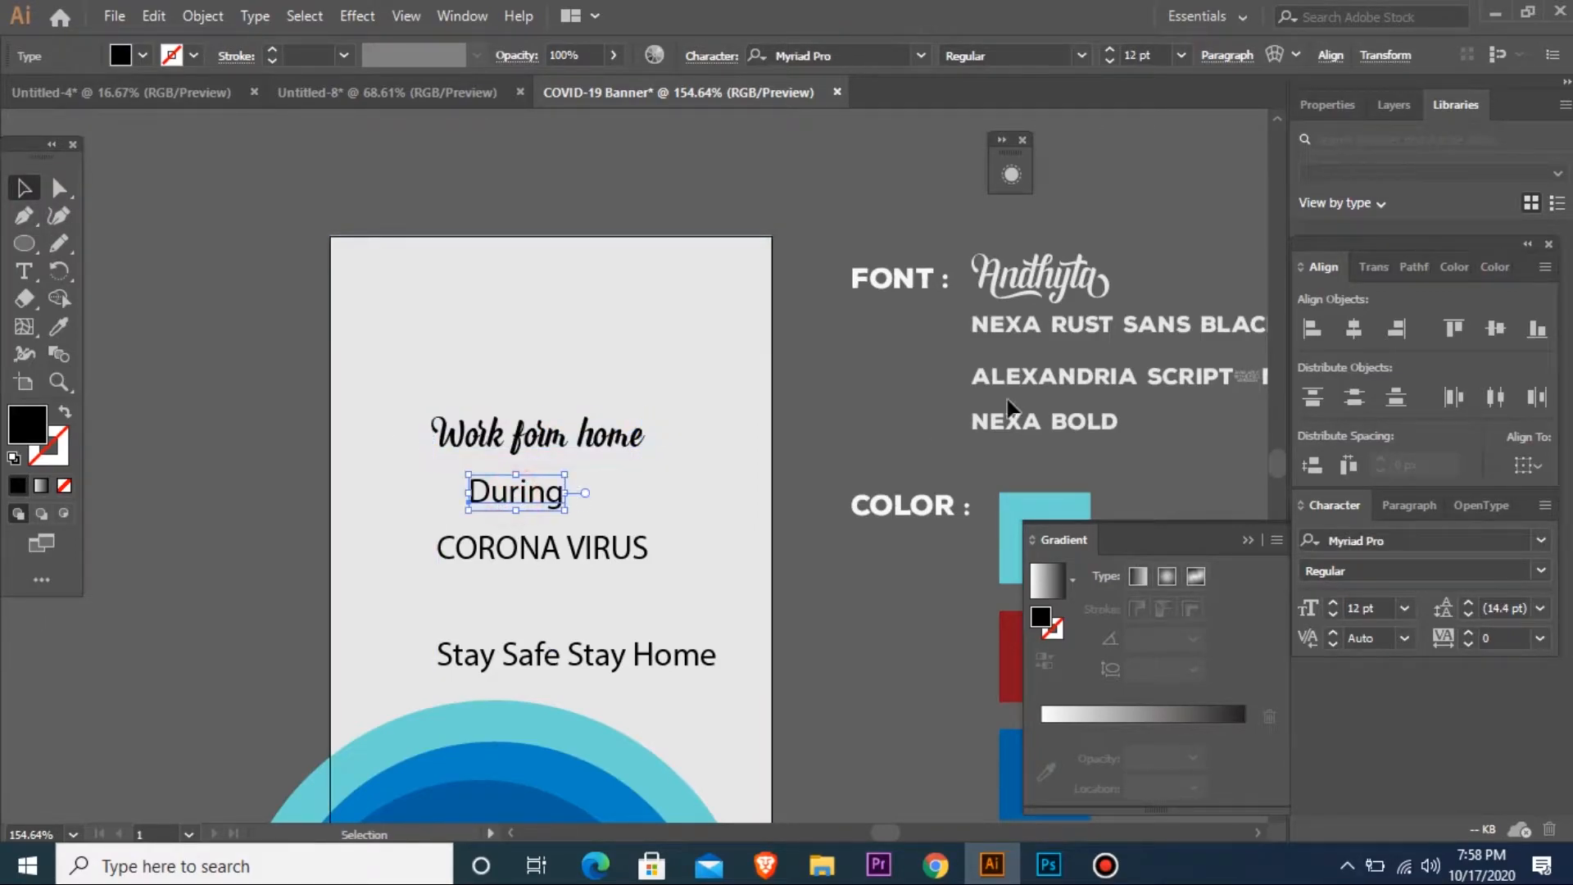
left_click(1031, 336)
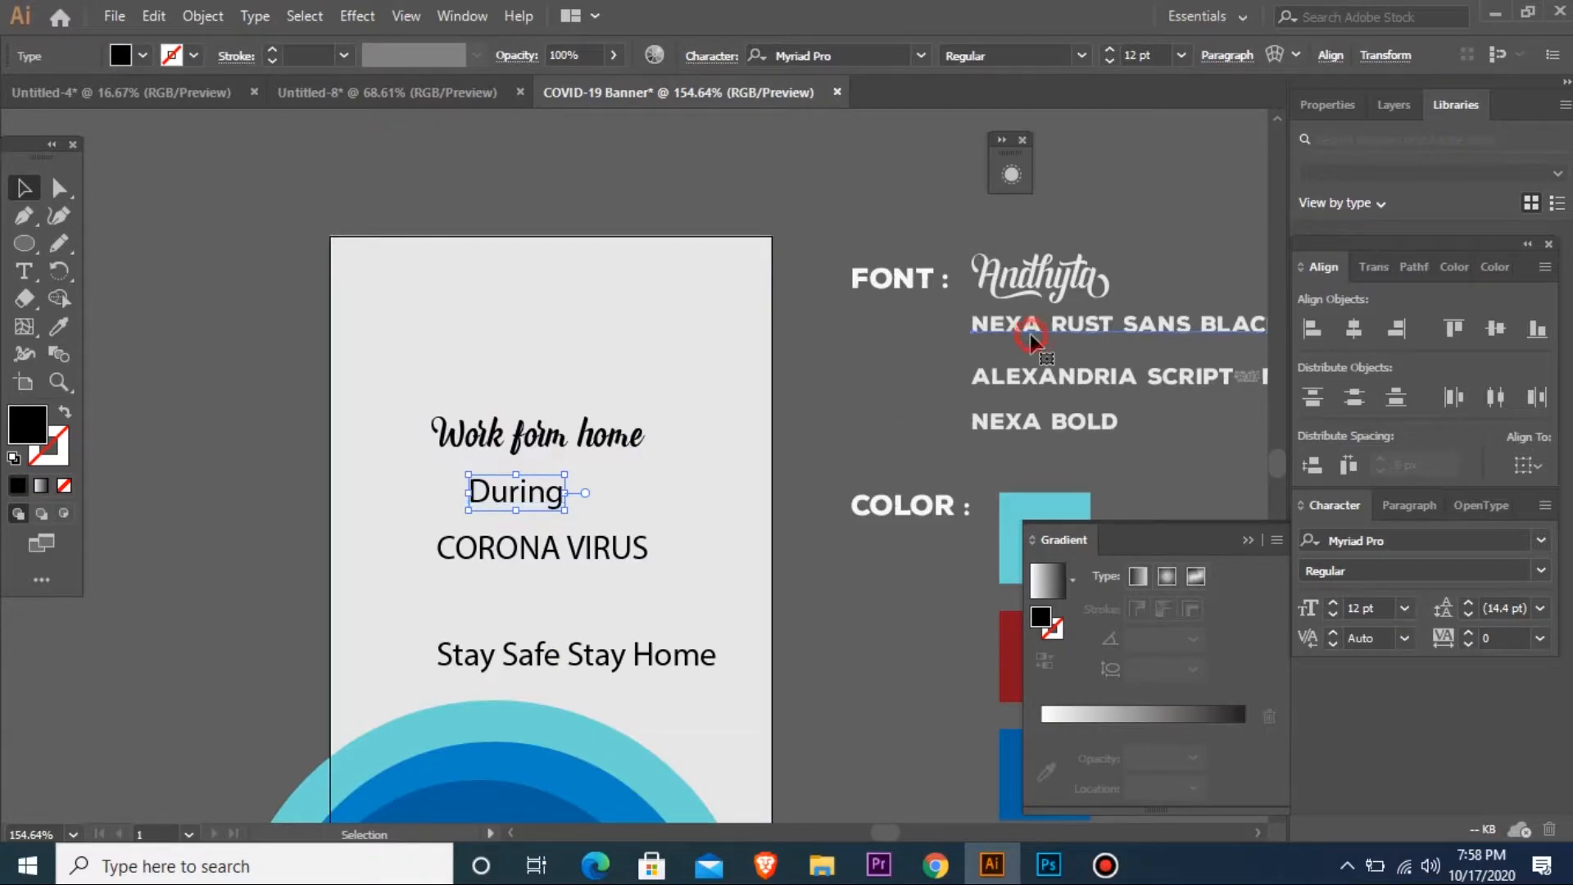
left_click(890, 58)
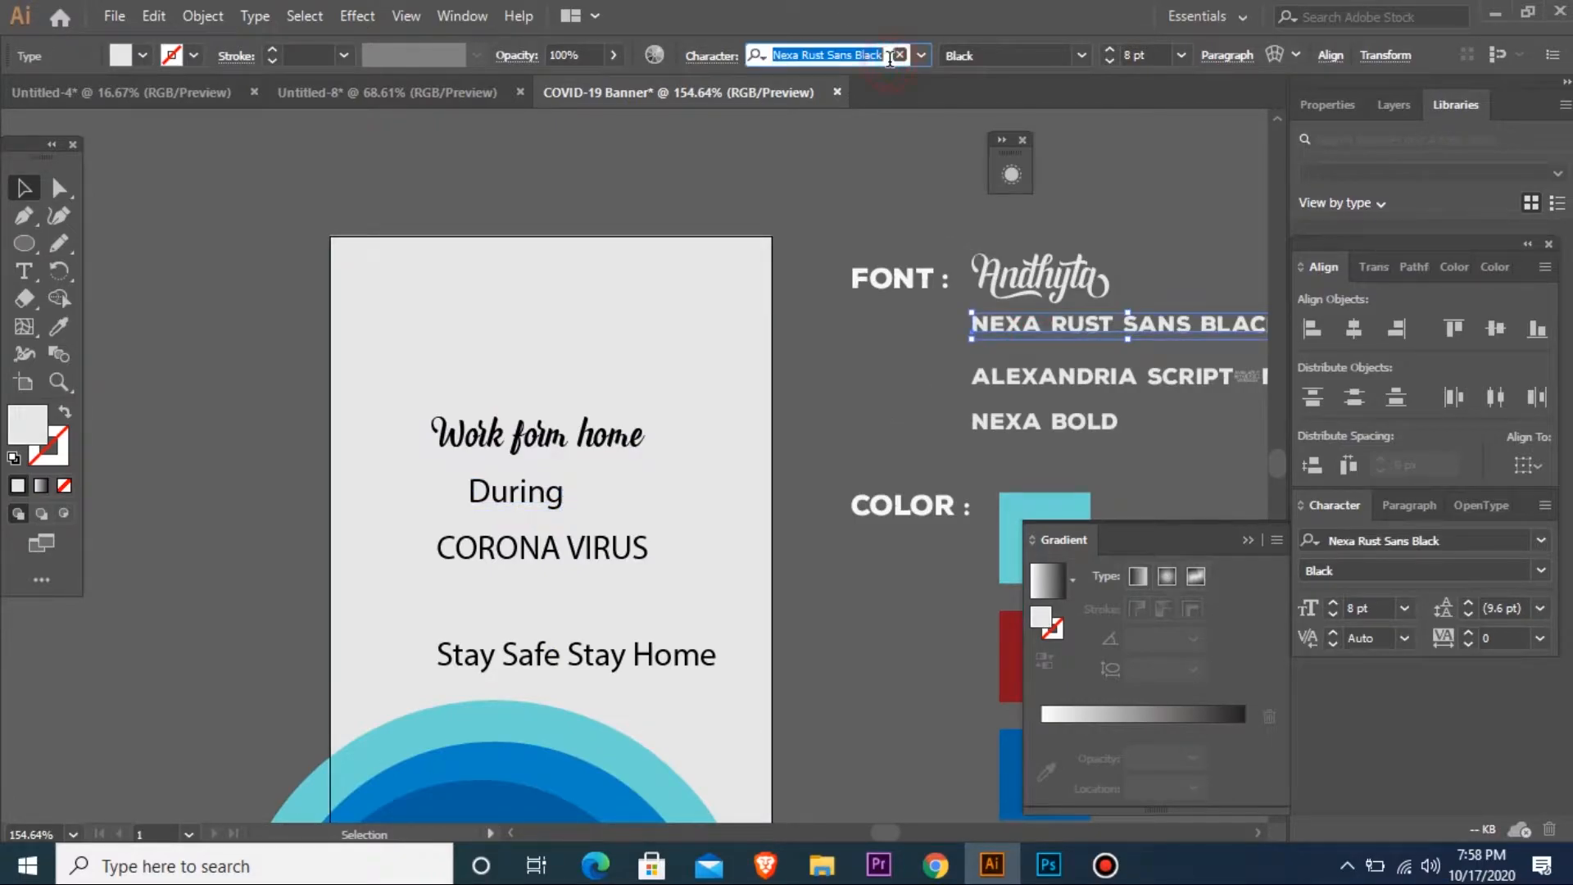
double_click(521, 501)
left_click(859, 44)
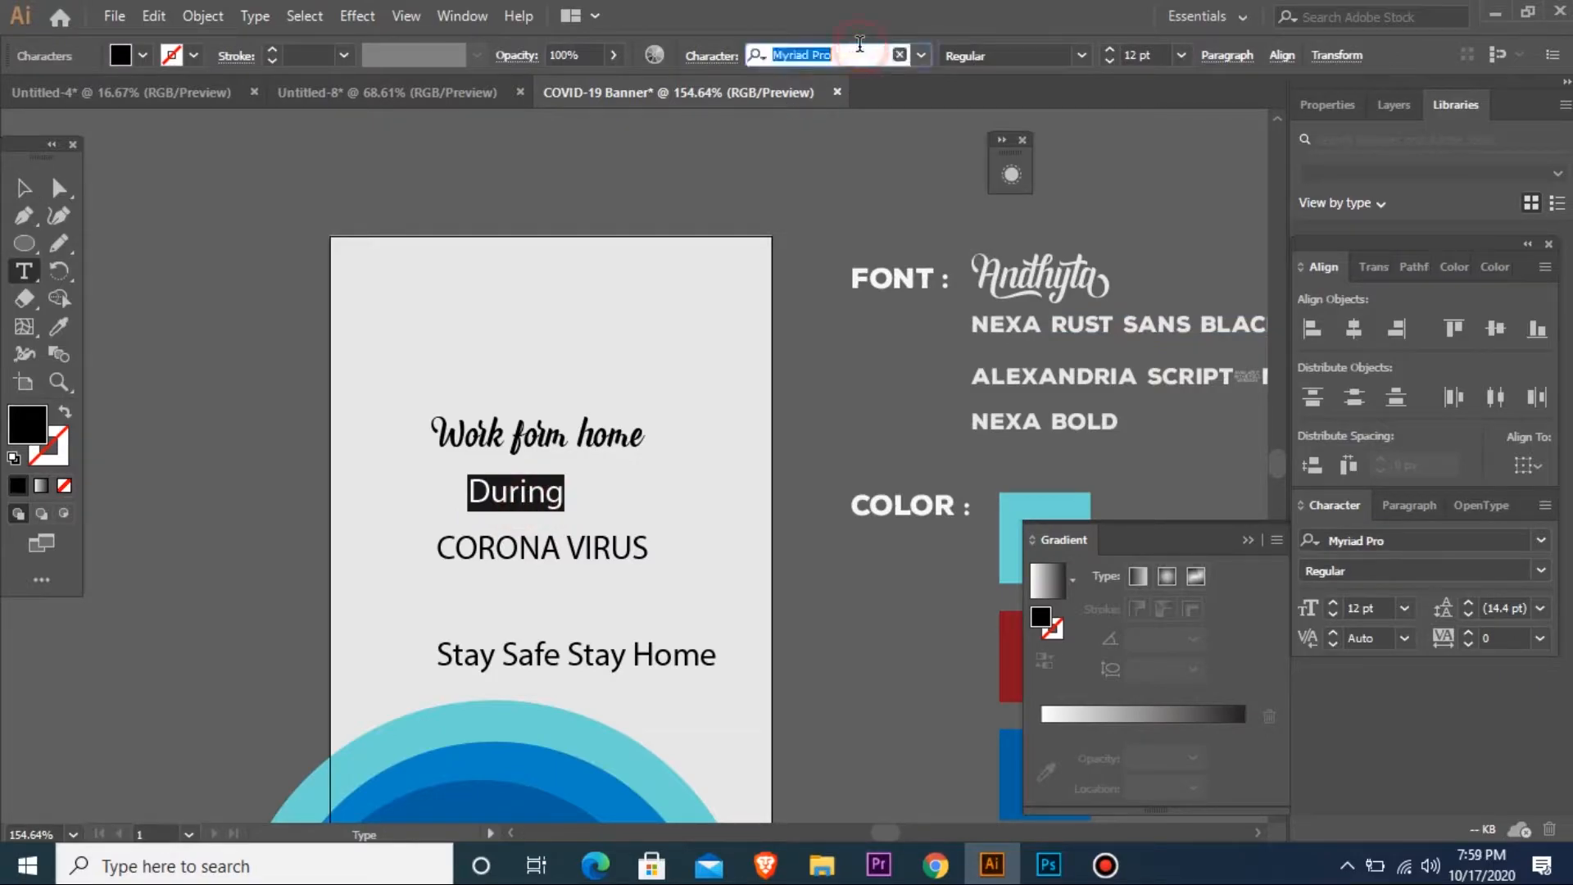
type("Andhyta")
key("Return")
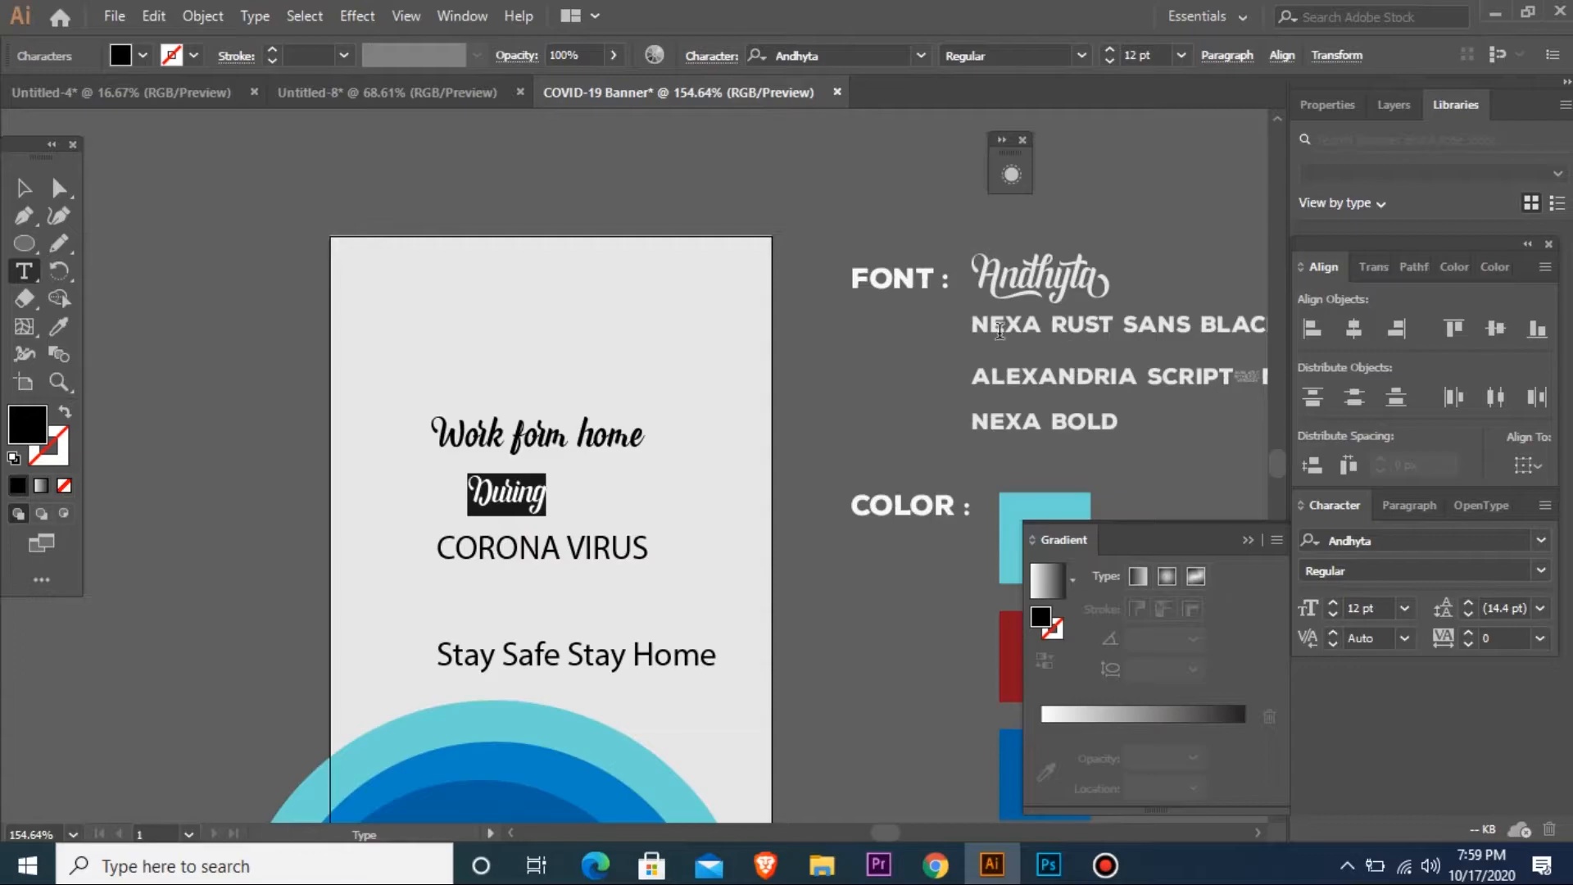
left_click(841, 56)
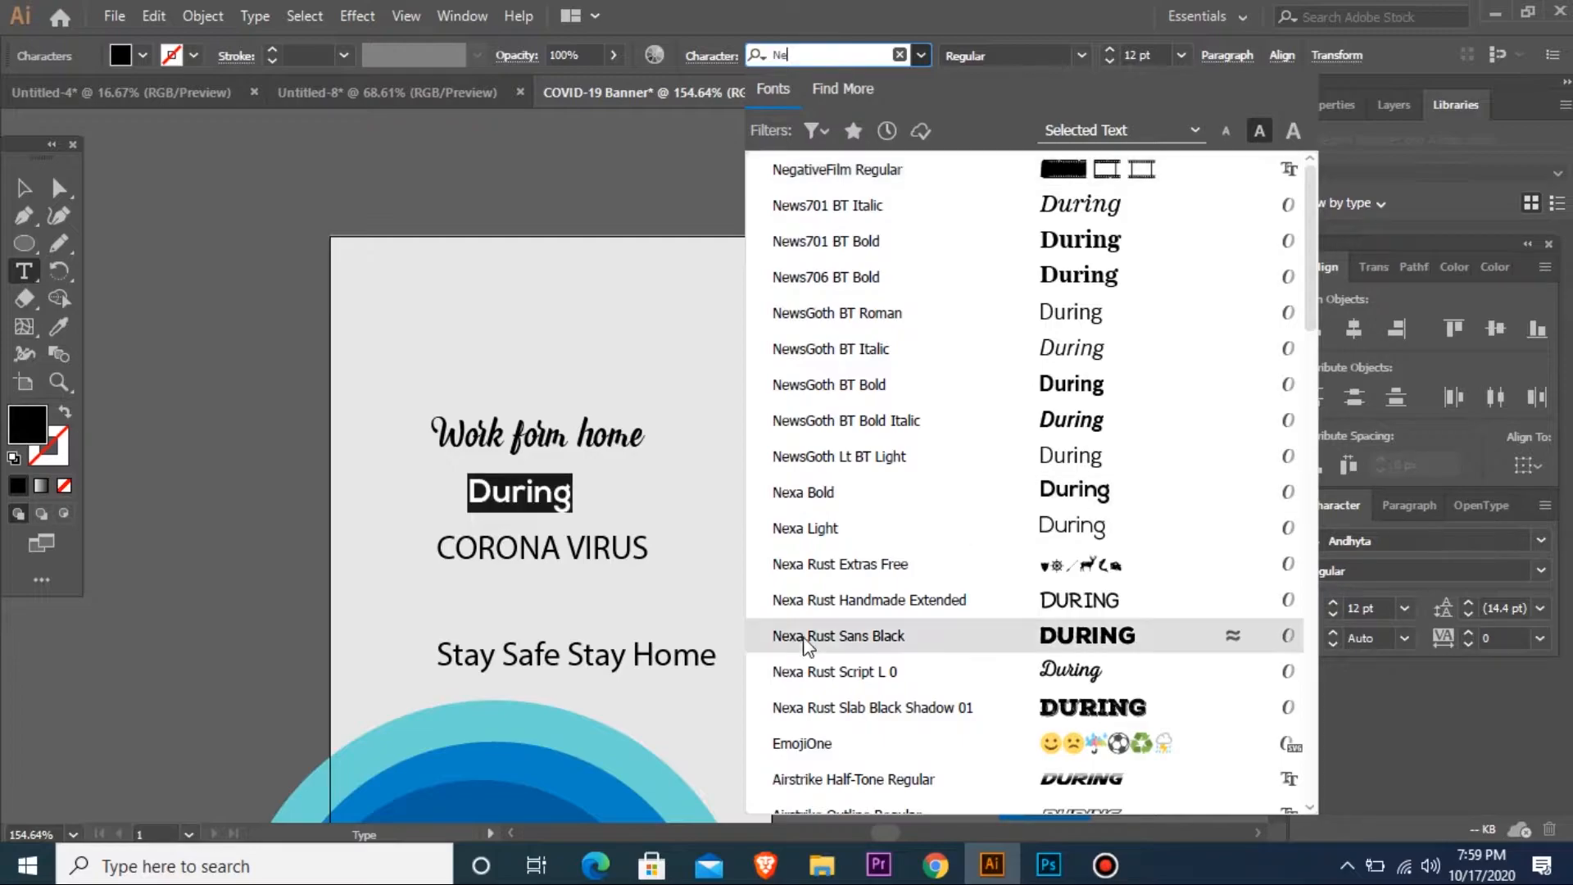
left_click(1084, 635)
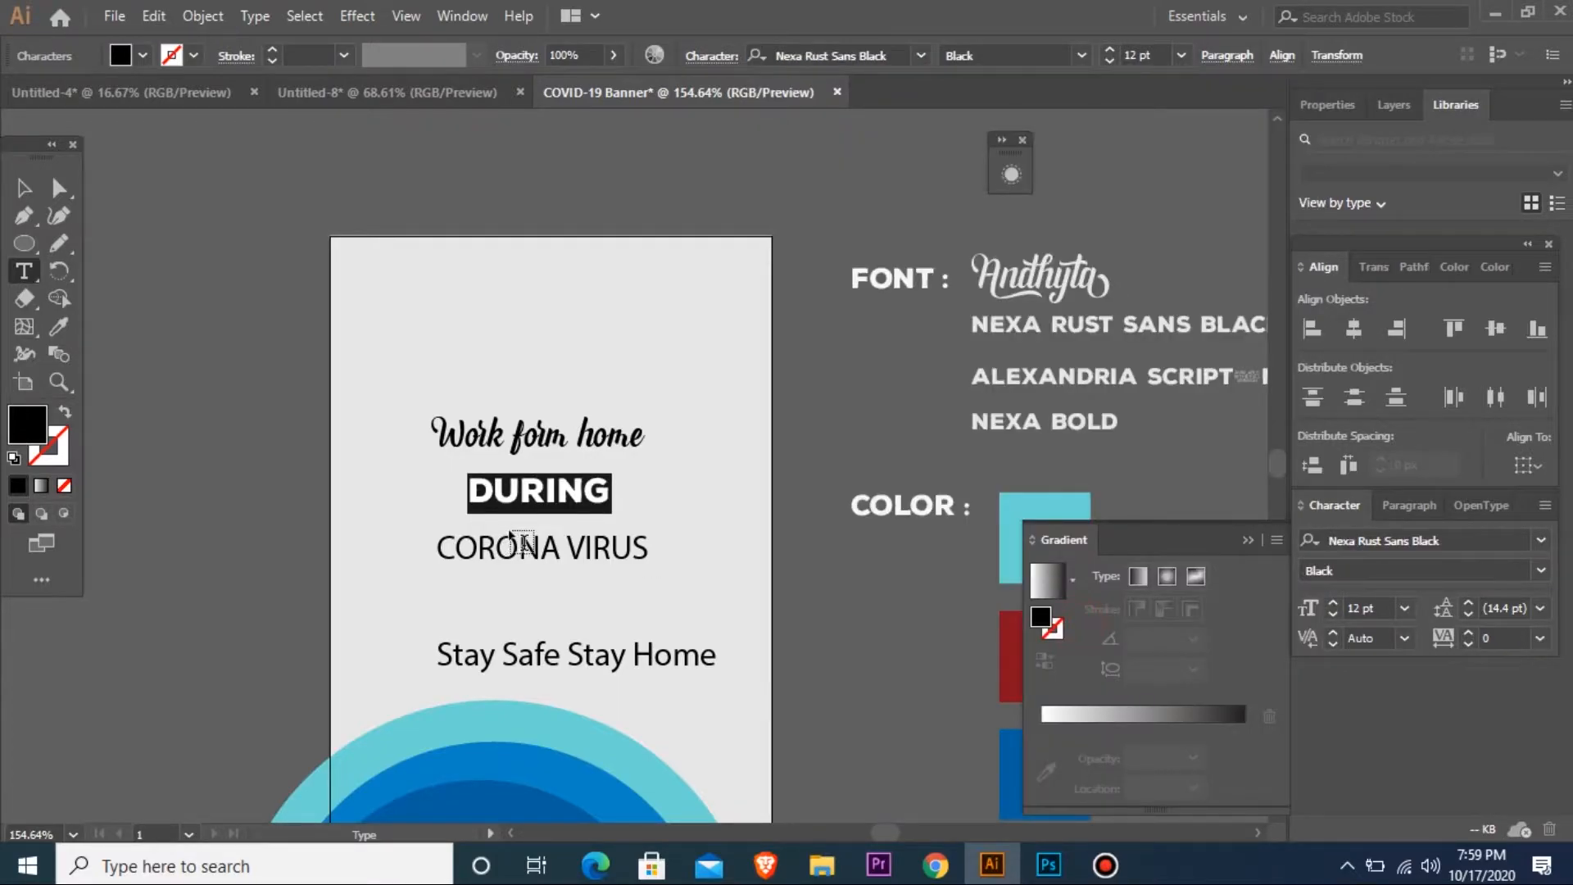
- Enlarge "DURING" to 20 pt, placed directly beneath "Work form home", and increase "Work form home" to 16 pt
left_click(24, 188)
key("ctrl+shift+period")
key("ctrl+shift+period")
key("ctrl+shift+period")
key("ctrl+shift+period")
key("ctrl+shift+period")
left_click_drag(577, 485, 541, 483)
left_click(548, 438)
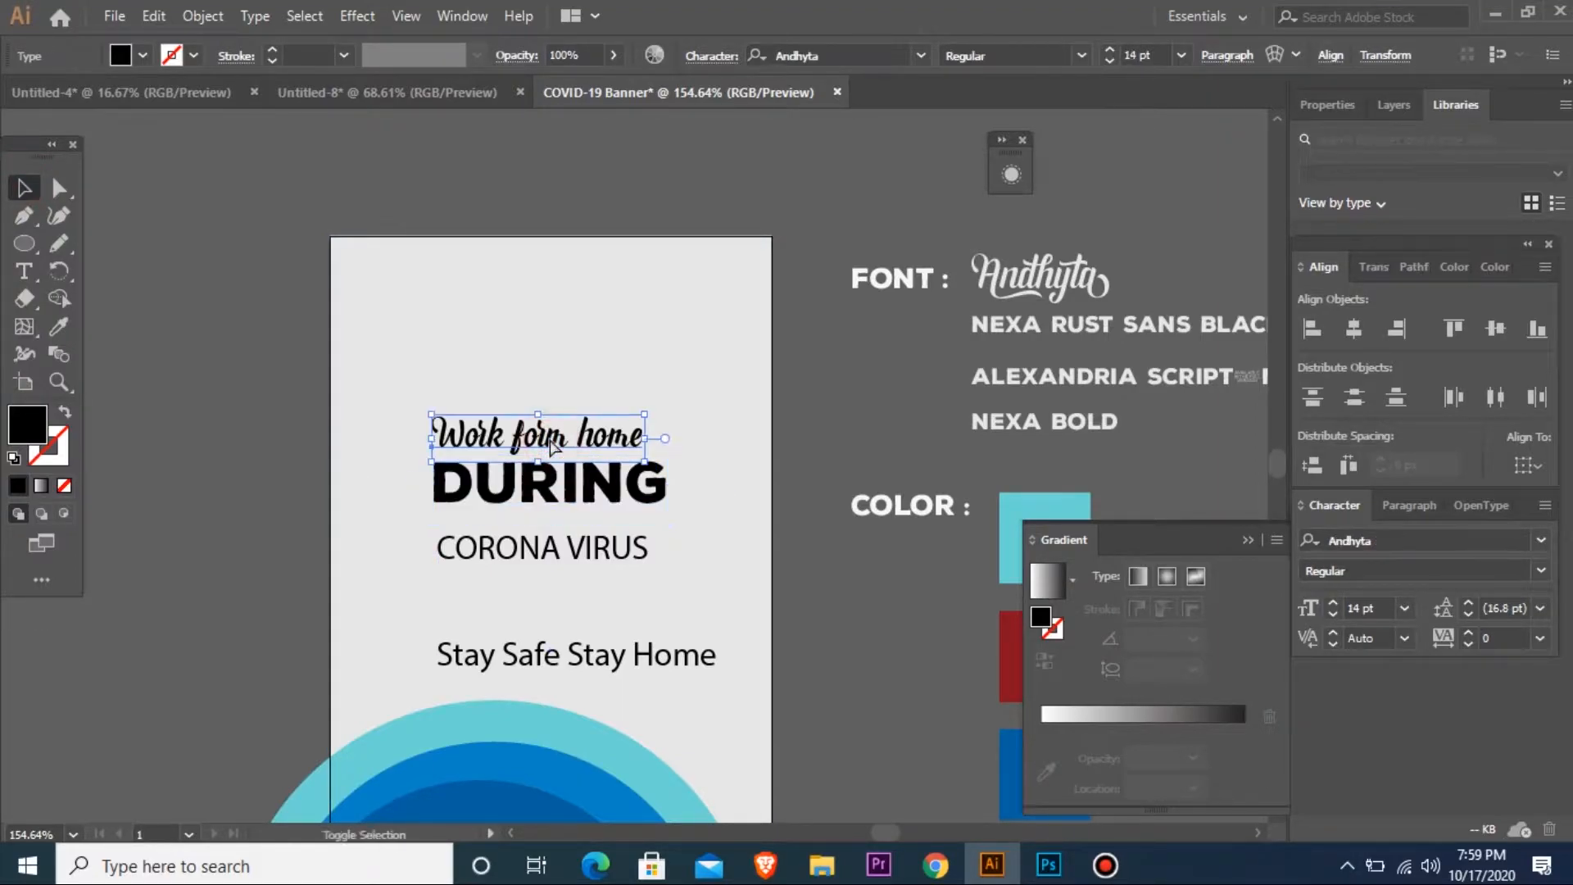
key("ctrl+shift+period")
- Copy the "Work form home" text style onto "CORONA VIRUS" with the Eyedropper and change its case to Title Case
left_click(537, 552)
key("i")
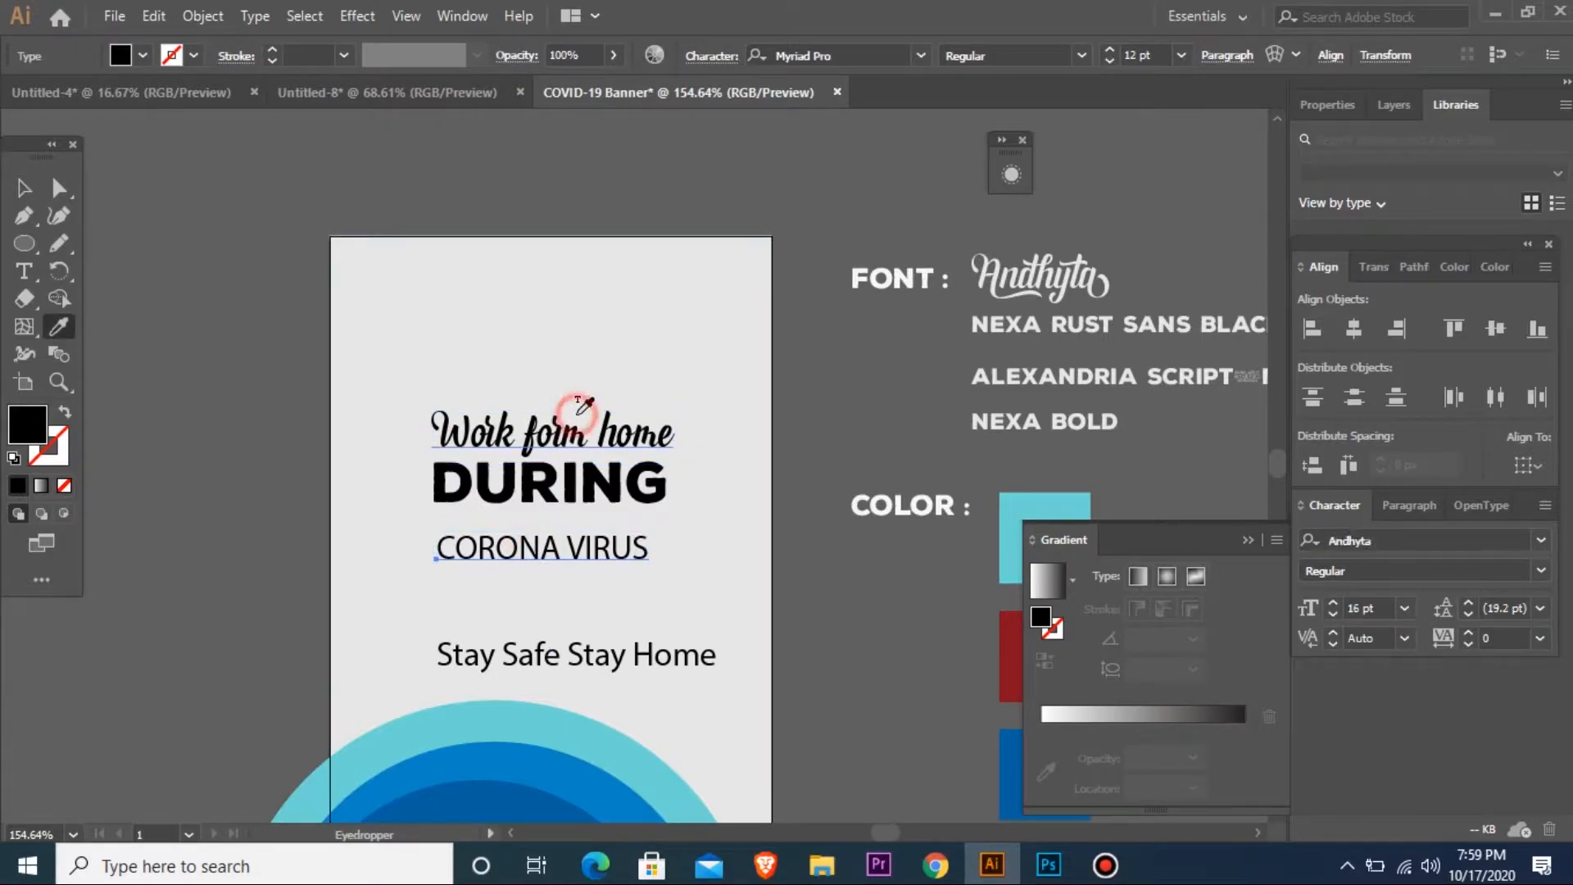
left_click(579, 411)
key("v")
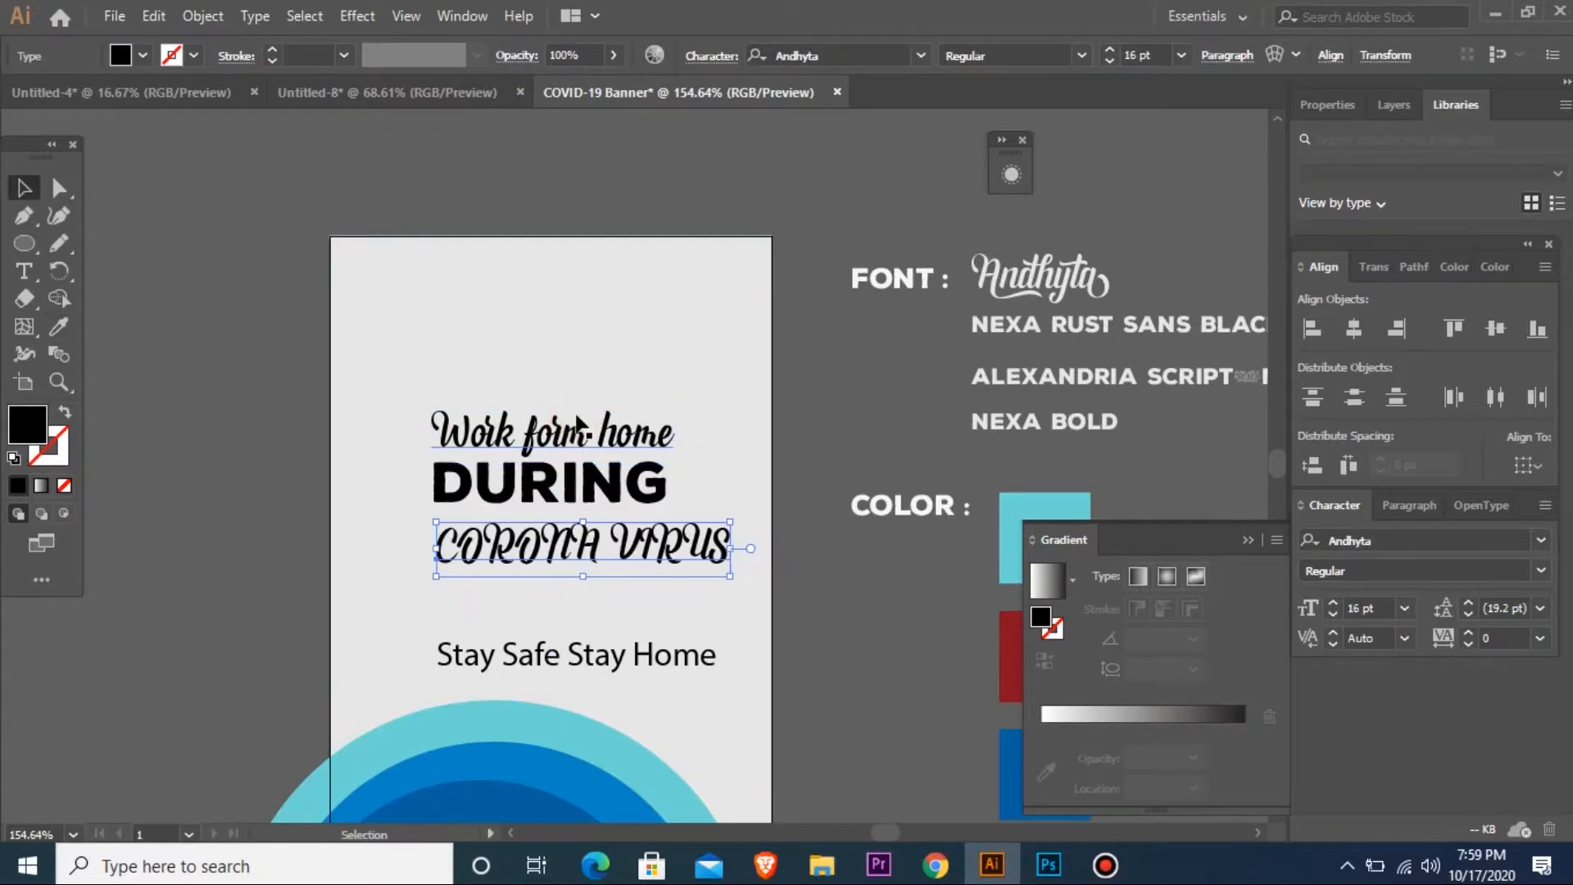
left_click(253, 18)
mouse_move(425, 372)
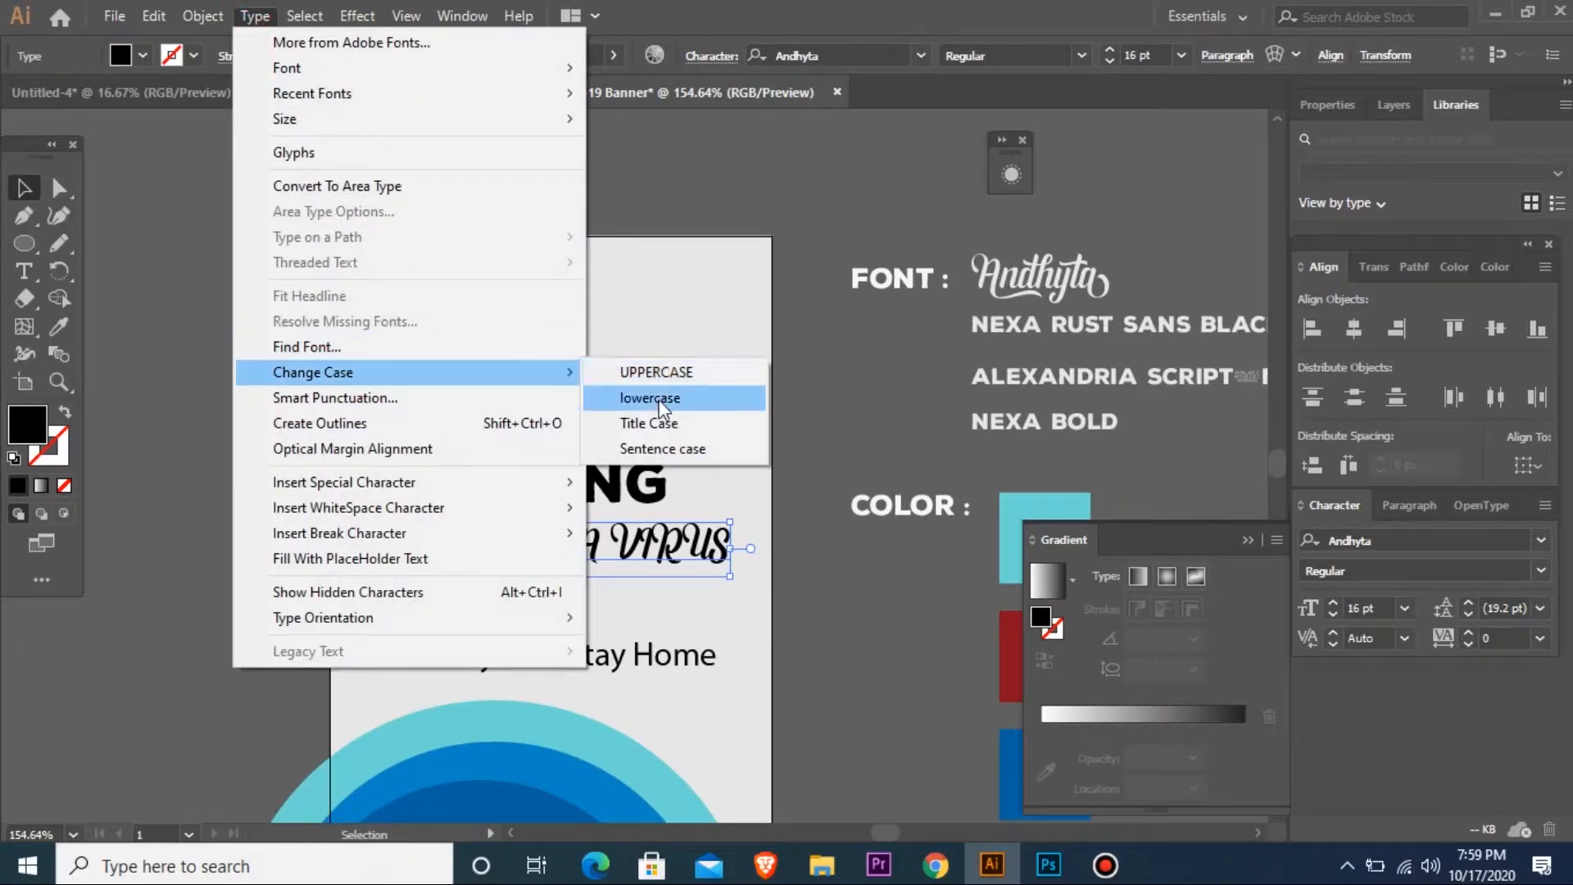
left_click(651, 422)
- Set the tracking of "Corona Virus" to 100, nudged up close beneath "DURING", and the tracking of "DURING" to 20
key("alt+Right")
key("alt+Right")
key("alt+Right")
key("alt+Right")
key("alt+Right")
key("Up")
key("Up")
key("Up")
key("Up")
key("Left")
key("Left")
key("Left")
key("Left")
key("Left")
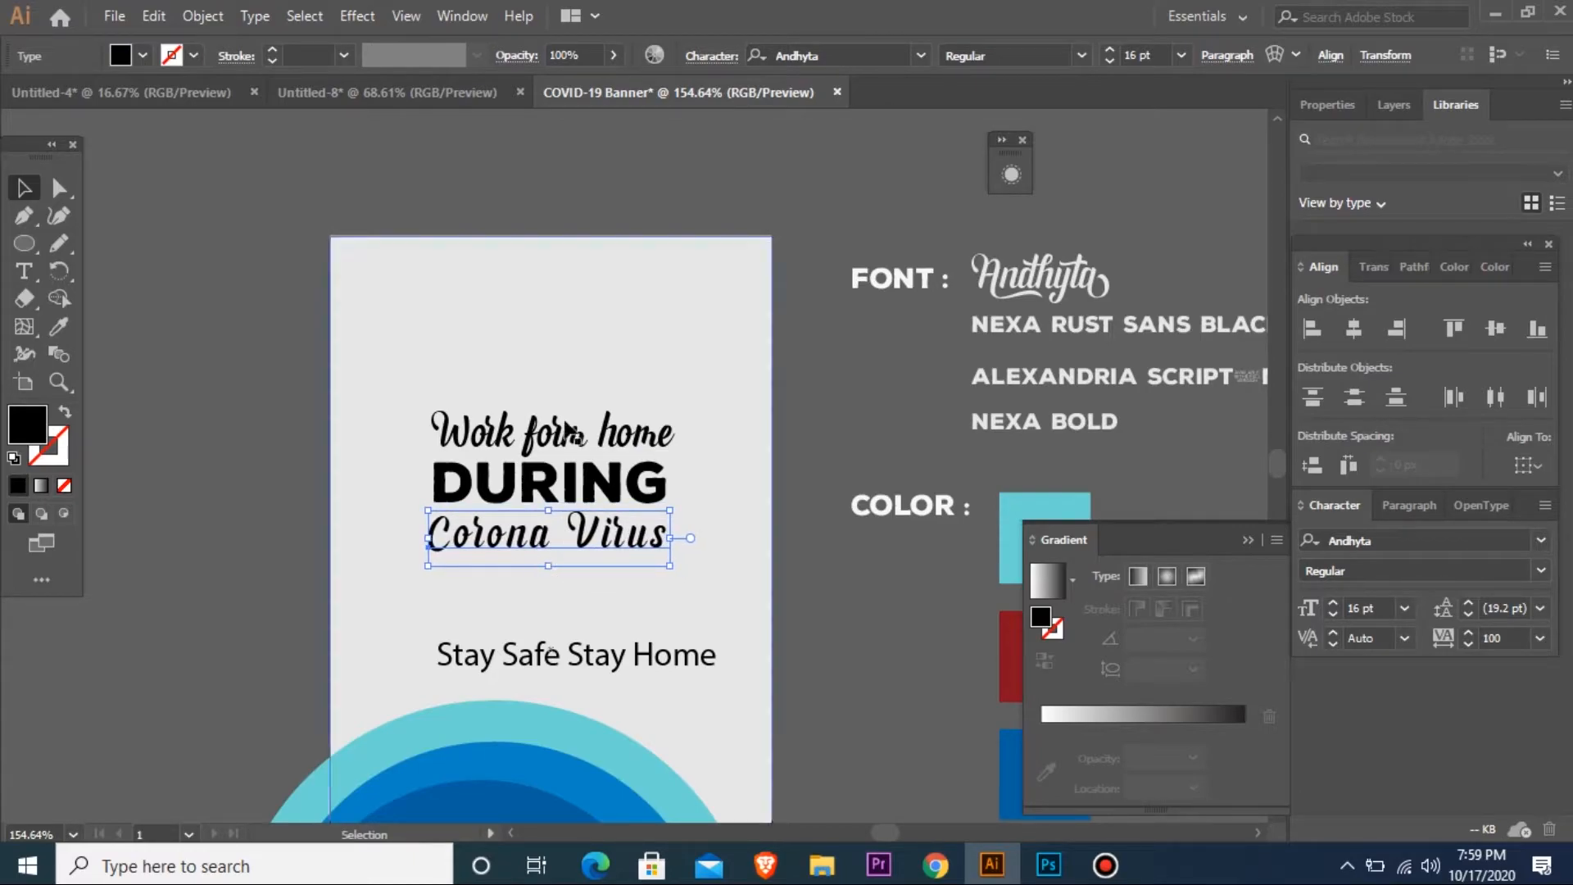
left_click(583, 484)
key("alt+Right")
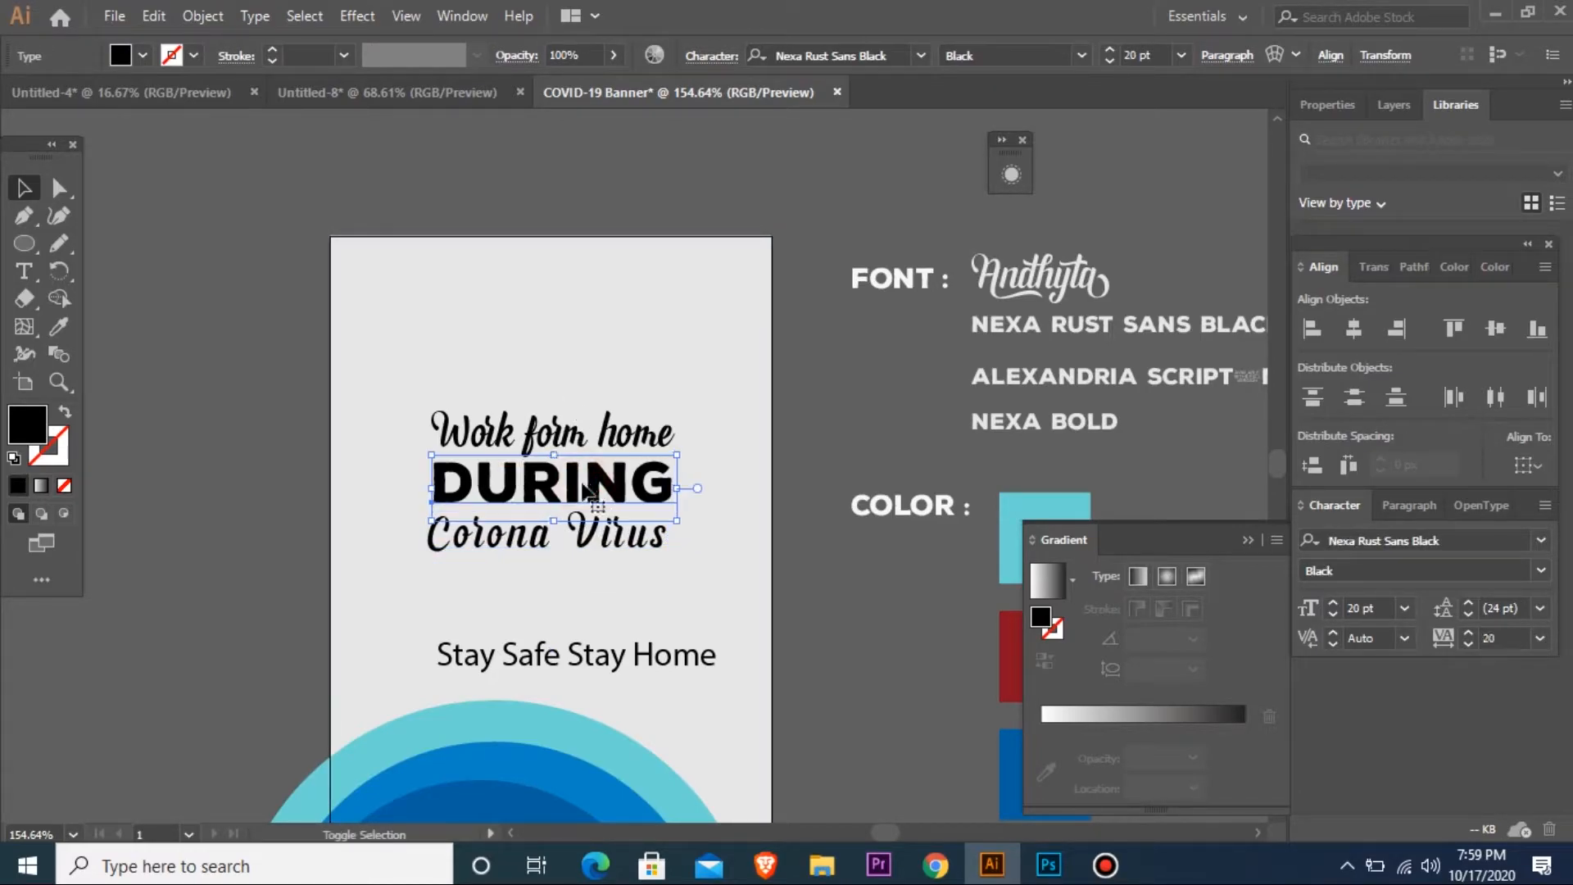
- Delete the straight "Stay Safe Stay Home" text above the circles
left_click(613, 654)
key("t")
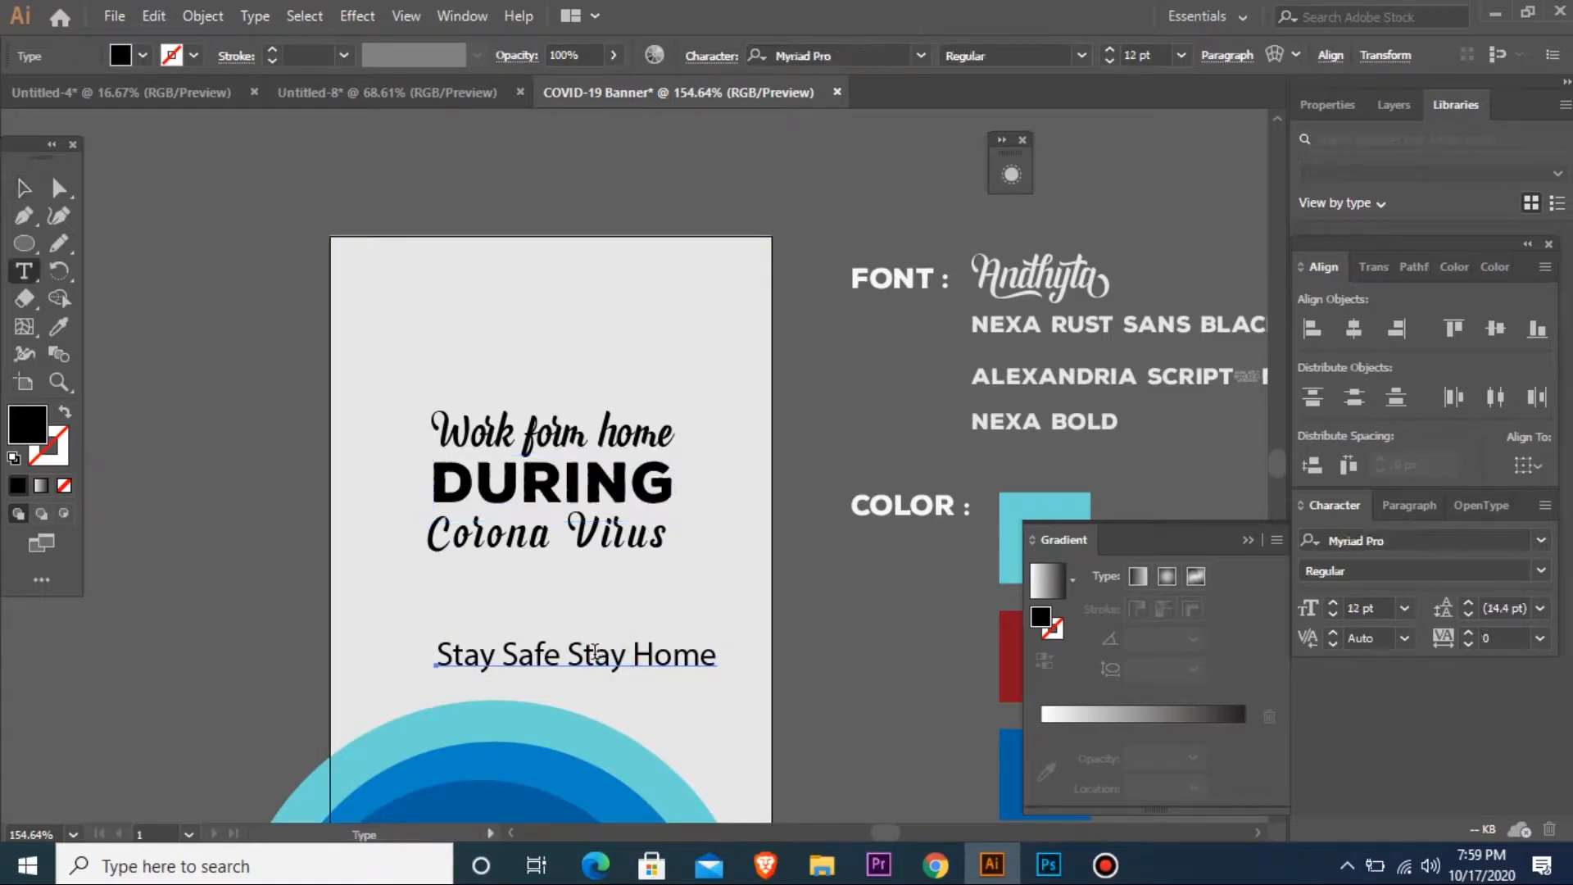
double_click(595, 652)
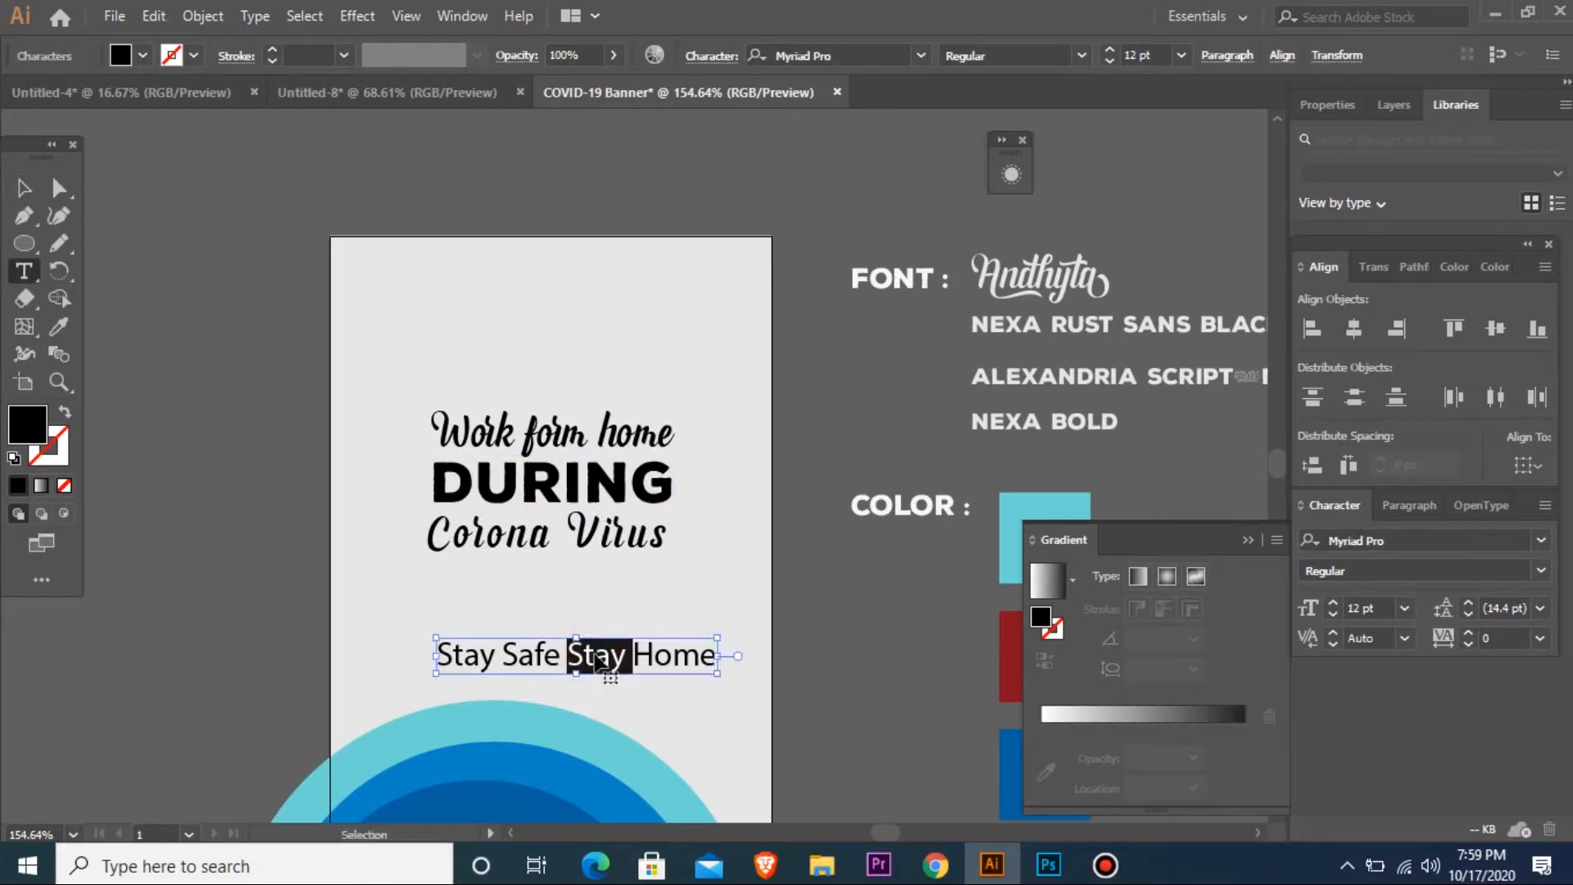
key("ctrl+a")
key("BackSpace")
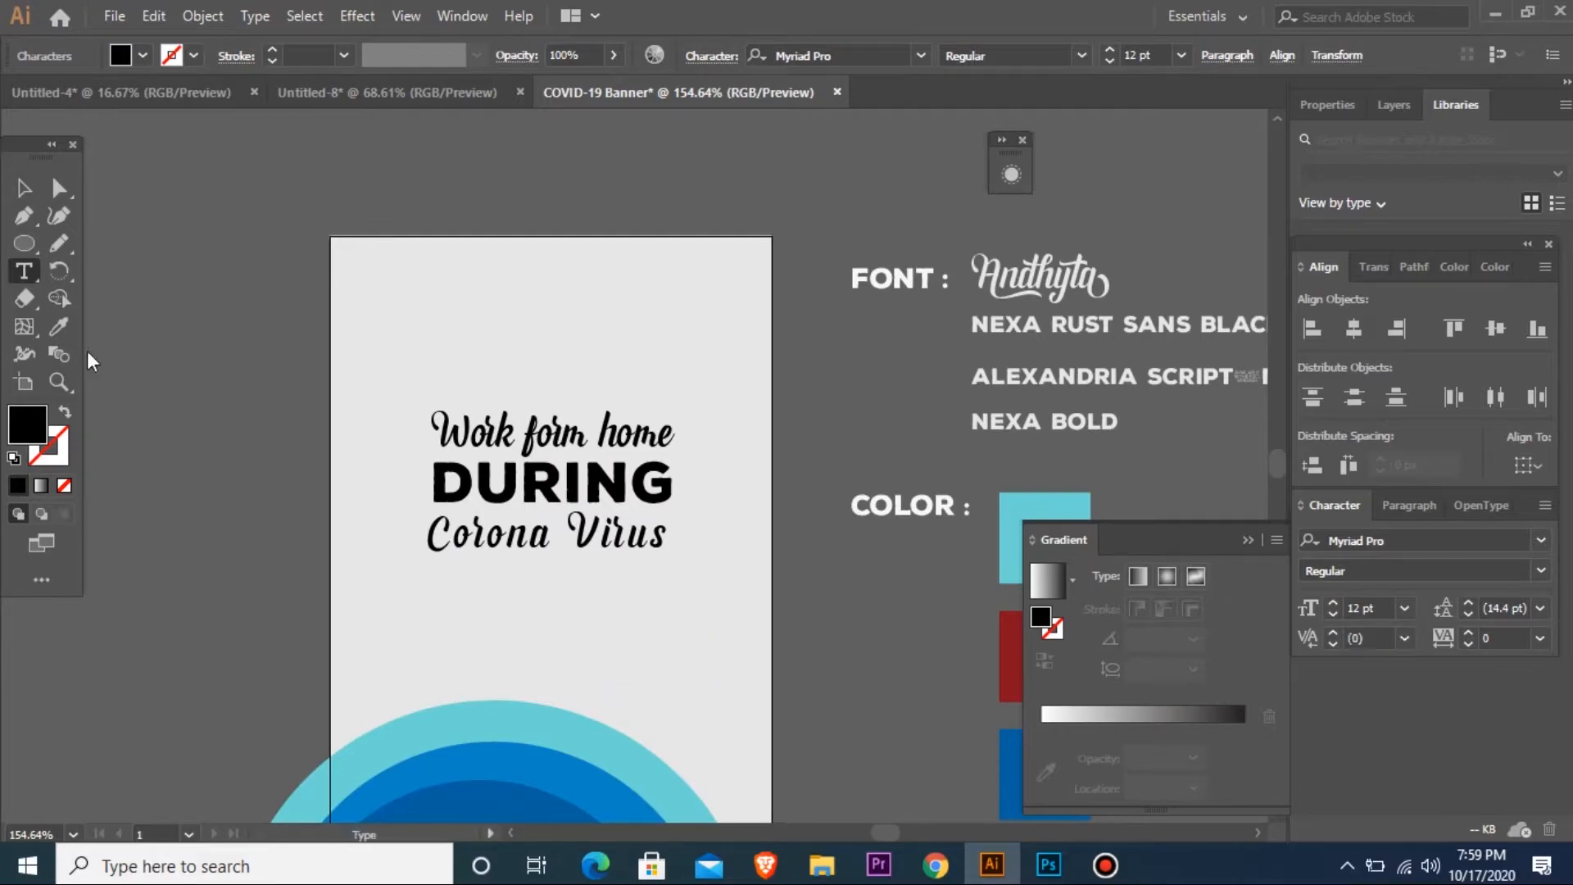
left_click(24, 195)
key("Delete")
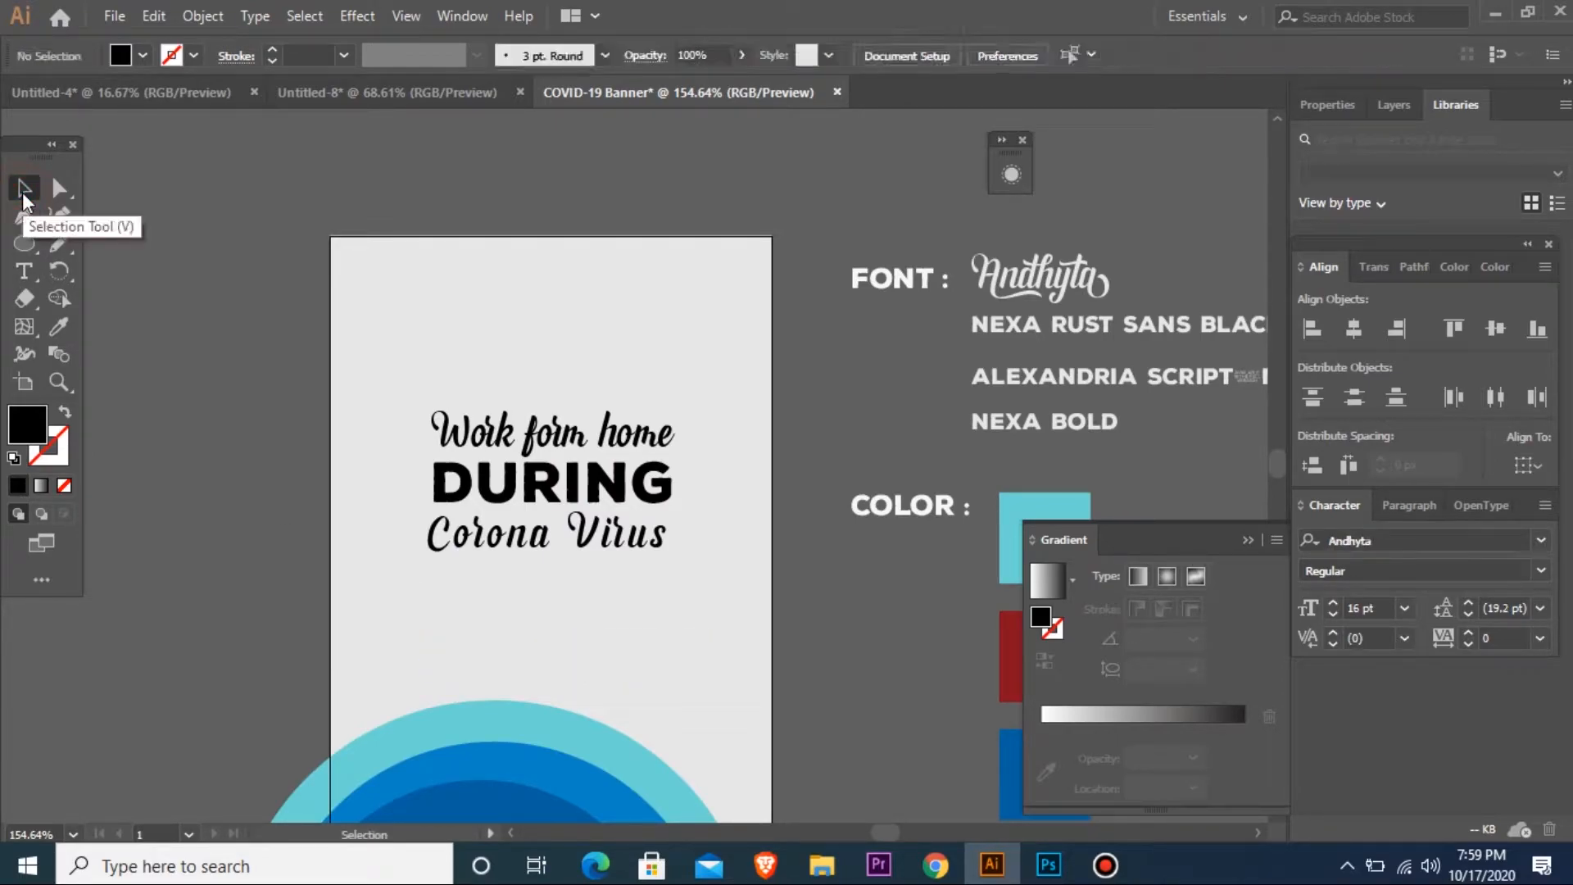
- Draw a curved open path just above the outer circle with the Pen tool, with no fill and a black 1 pt stroke
key("p")
left_click(453, 655)
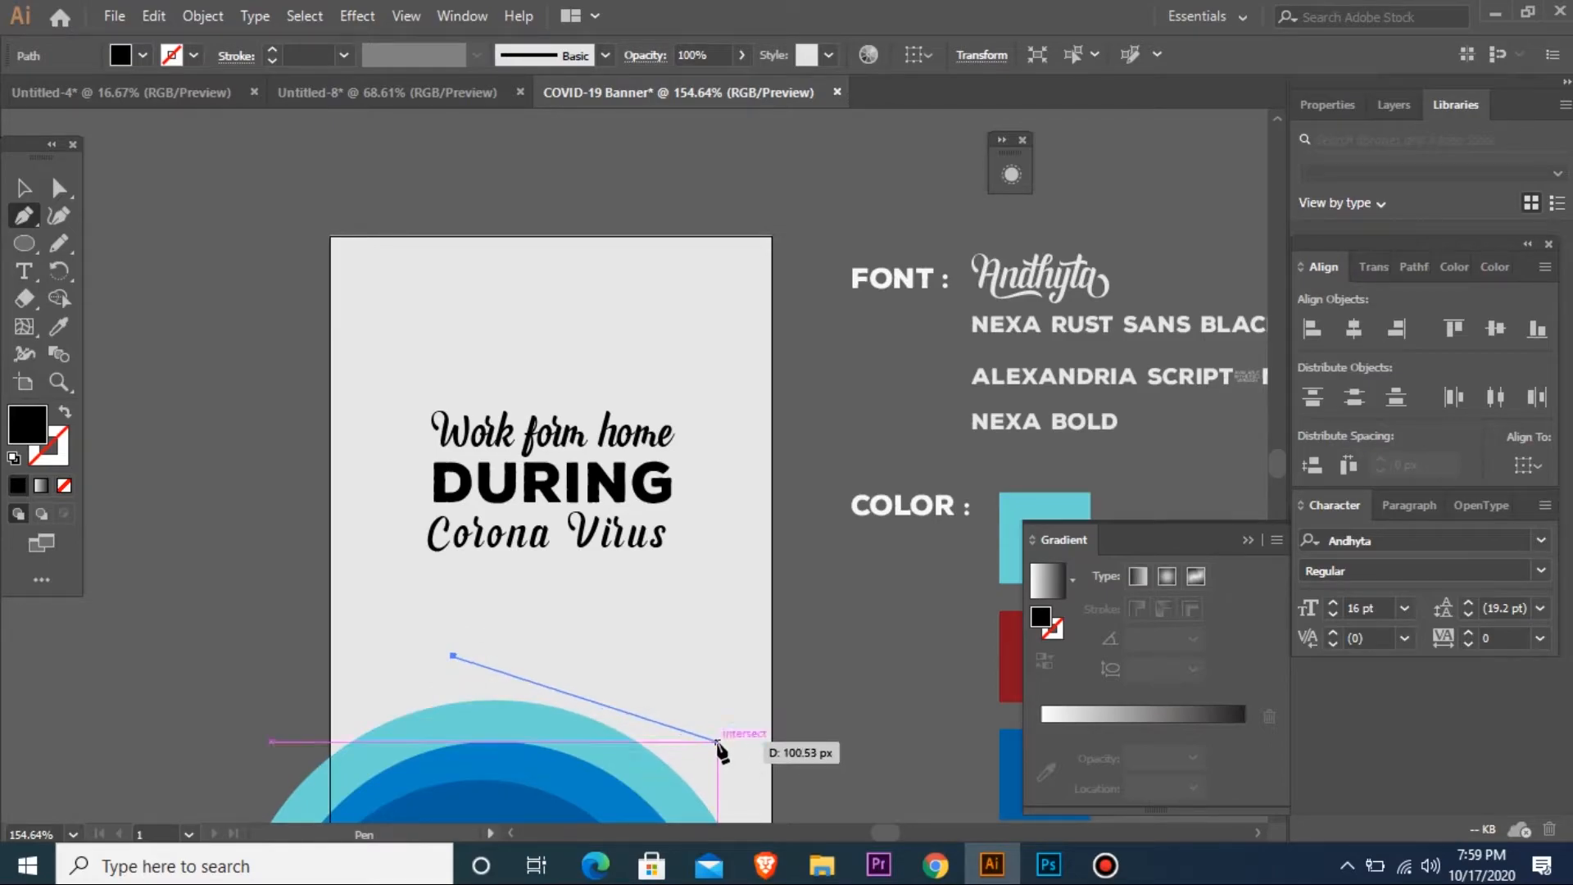
left_click_drag(717, 742, 799, 821)
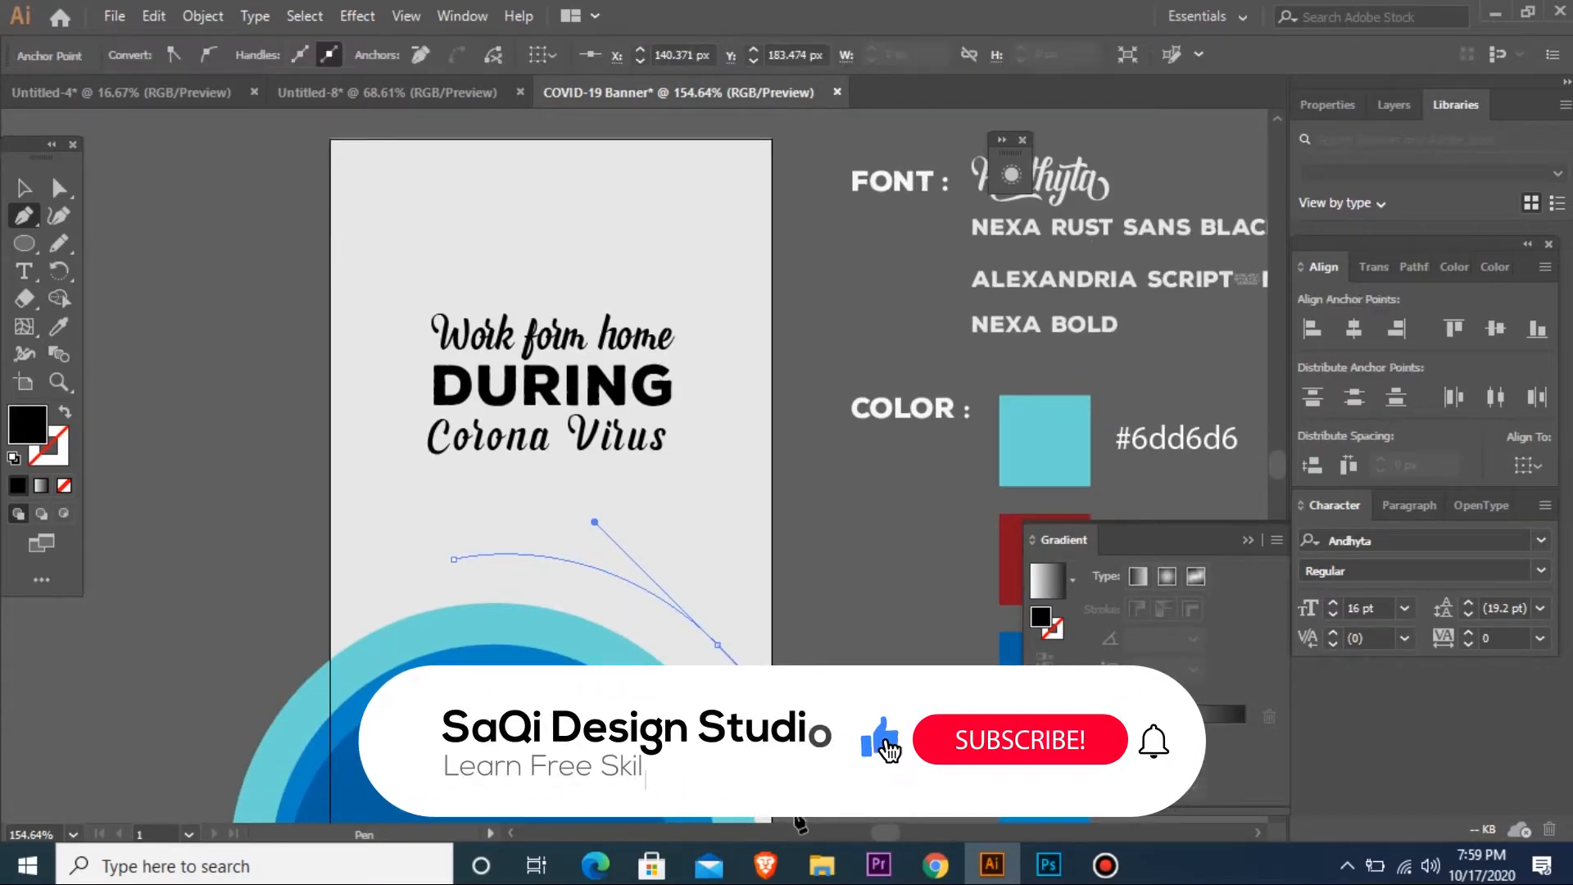
key("v")
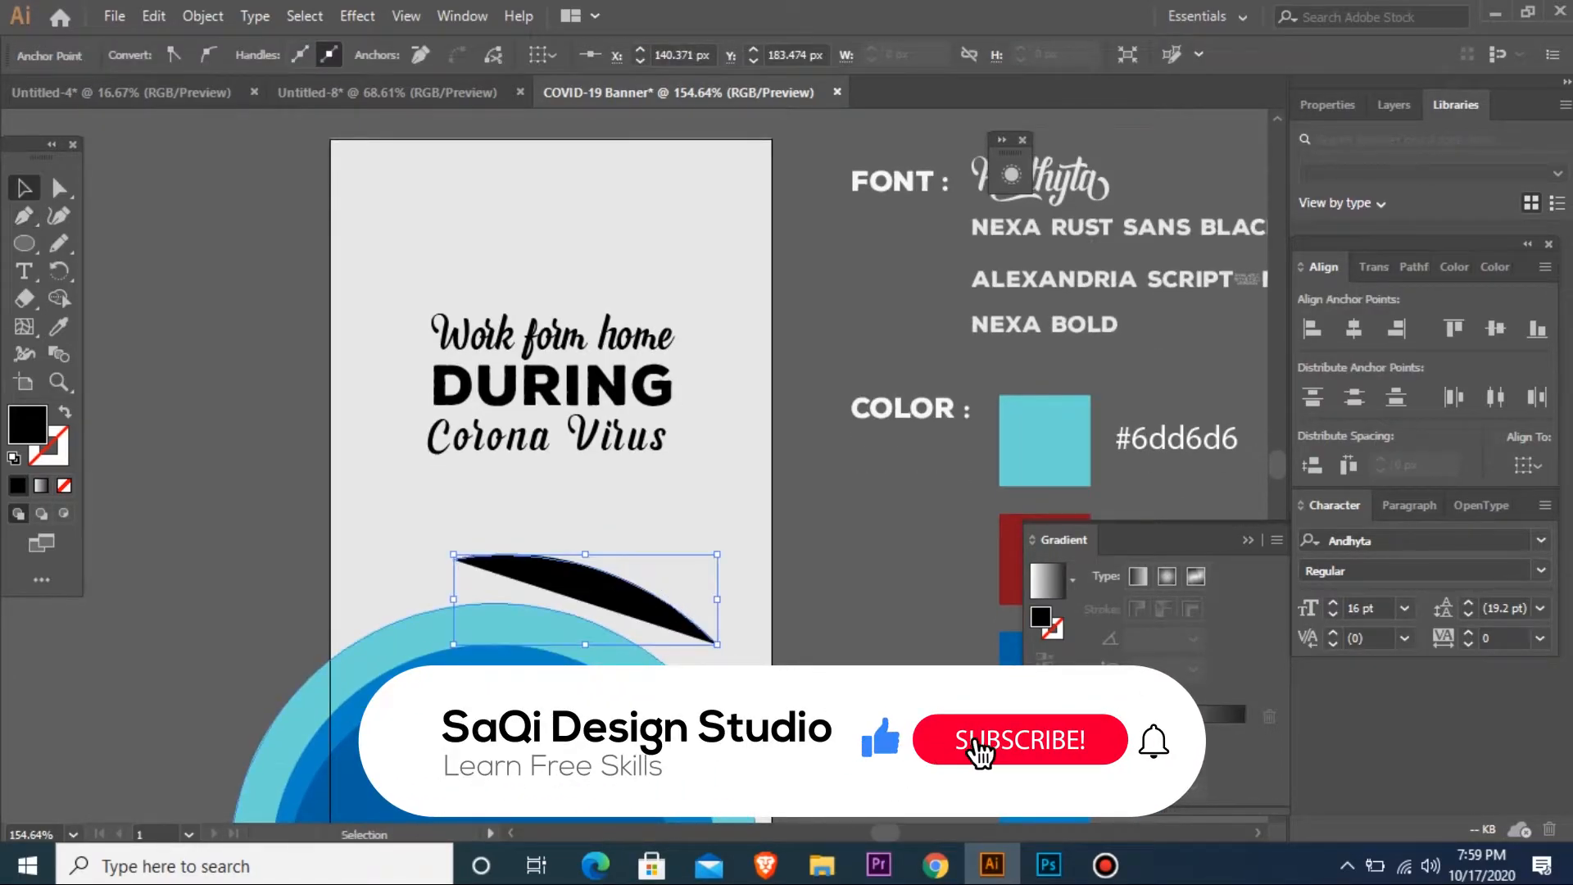
left_click(64, 412)
key("ctrl+space")
left_click_drag(354, 548, 917, 740)
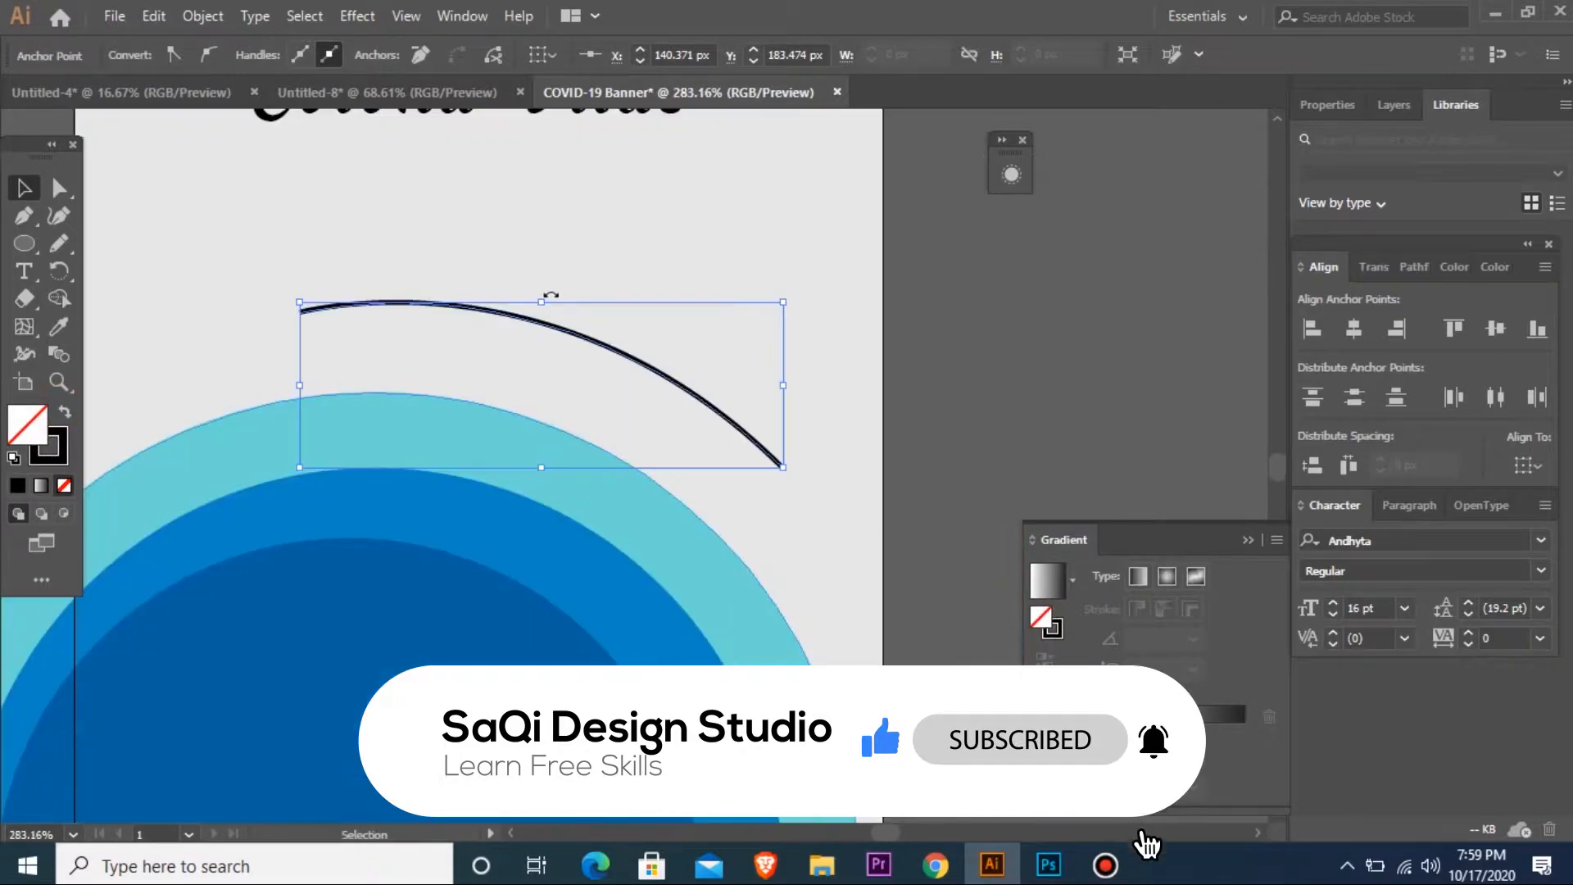
left_click_drag(548, 326, 548, 348)
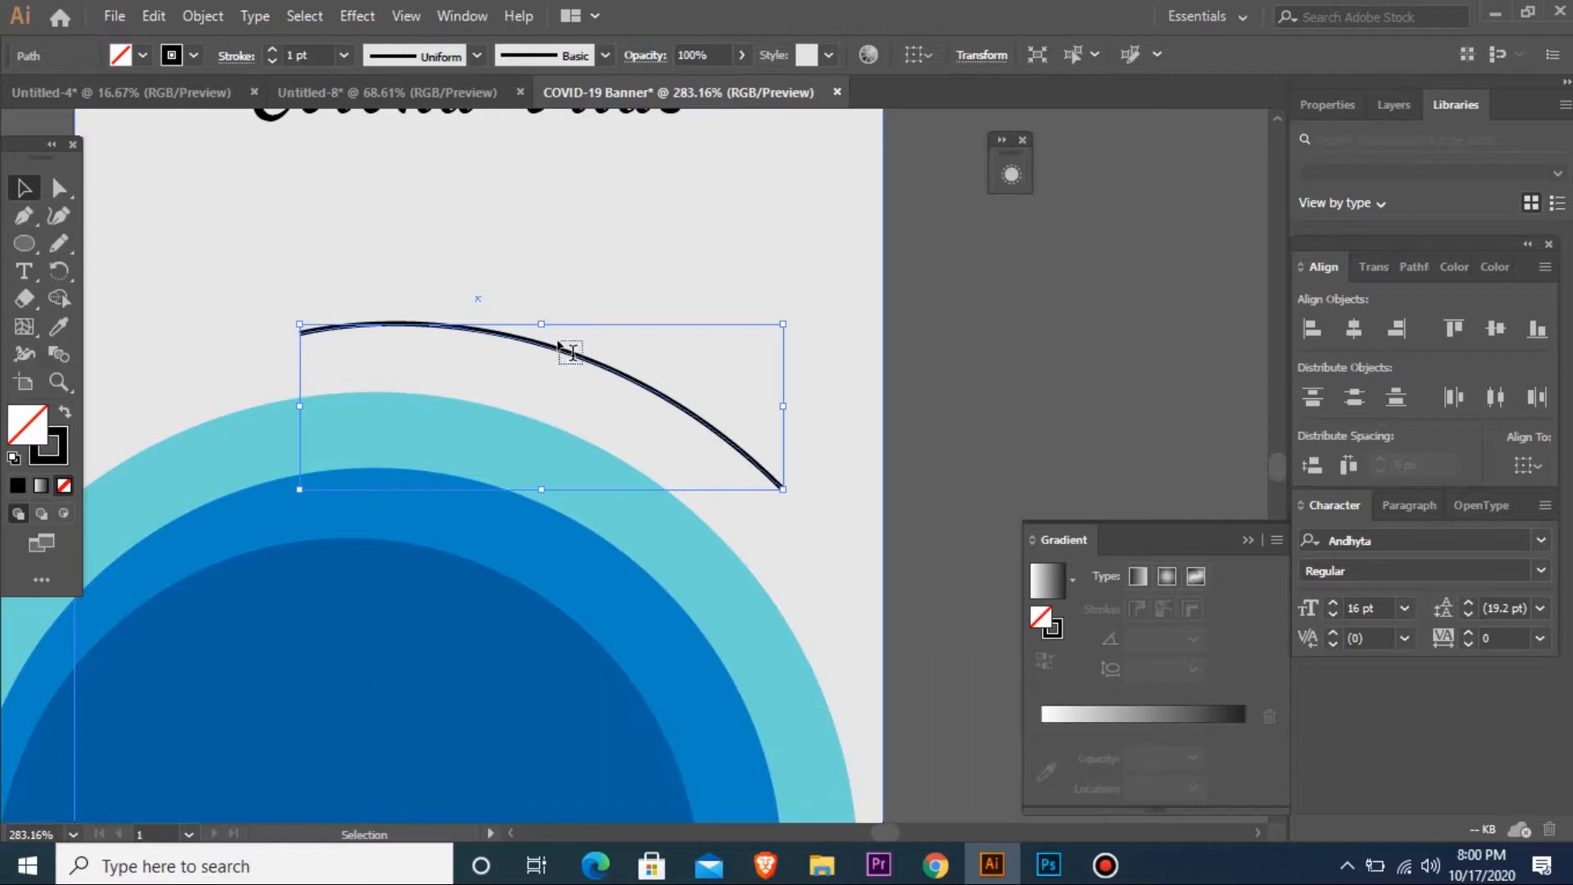
- Write "Stay Safe Stay Home" along the curved path above the circles with the Type on a Path tool
key("t")
left_click(24, 270)
left_click(115, 300)
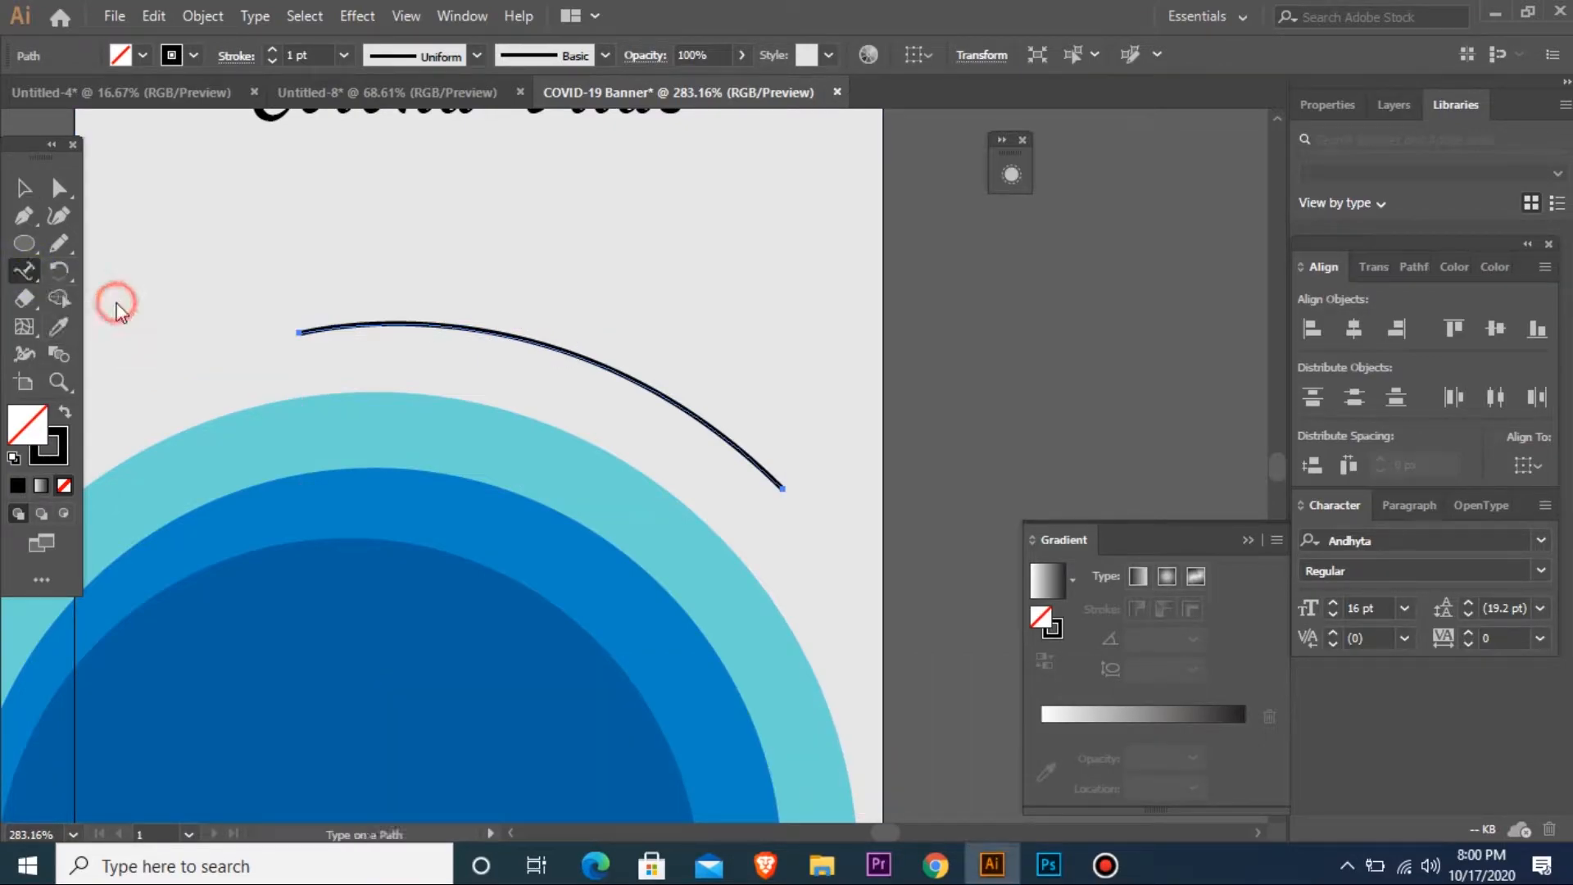
left_click(445, 321)
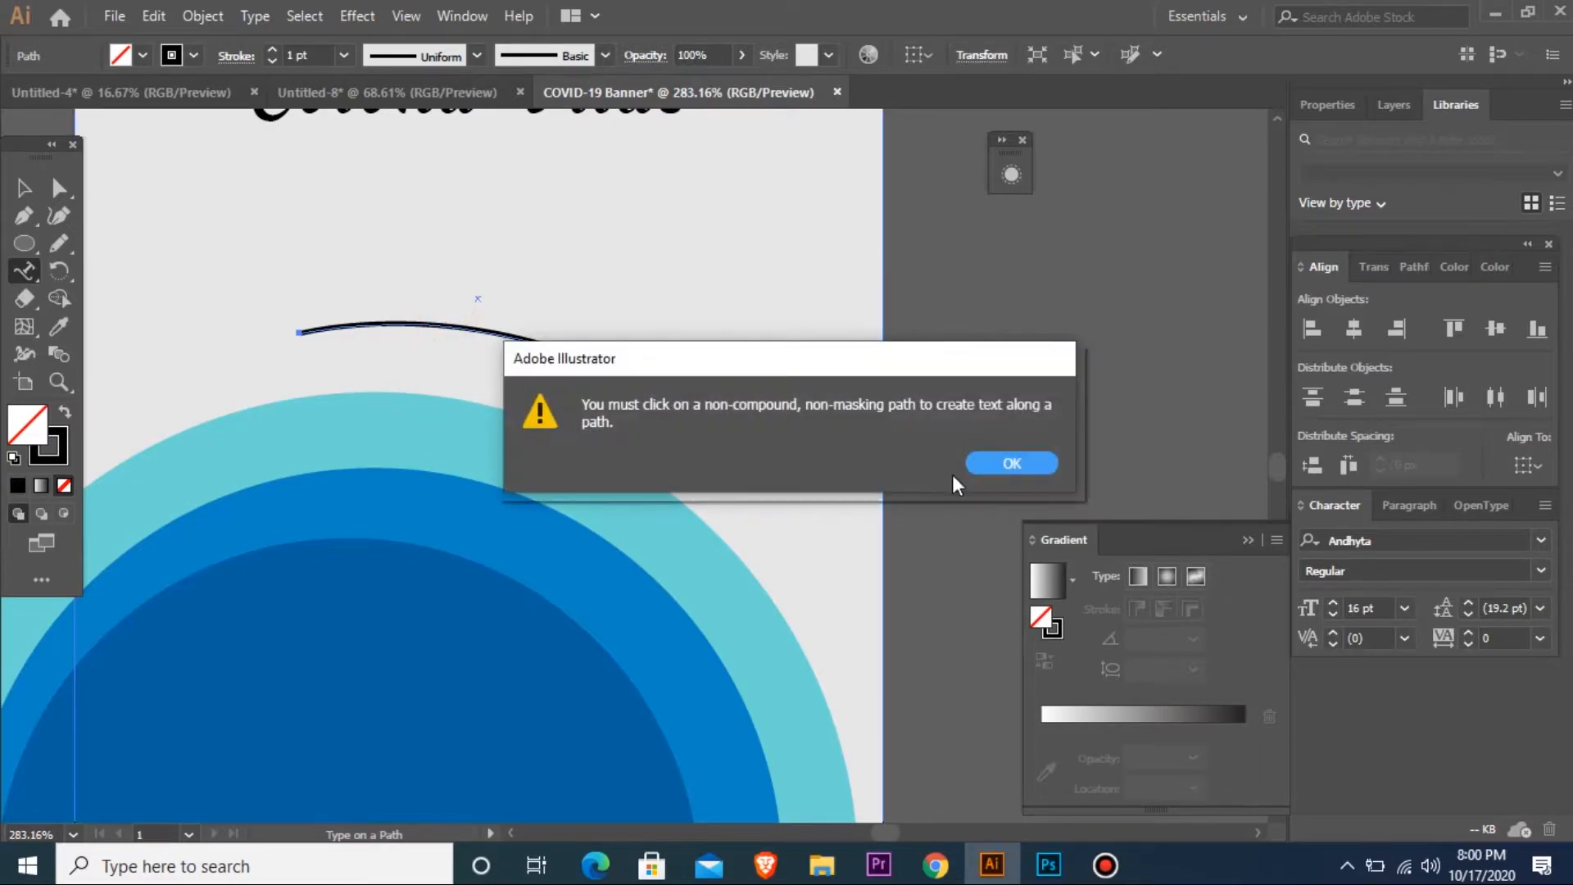
left_click(989, 464)
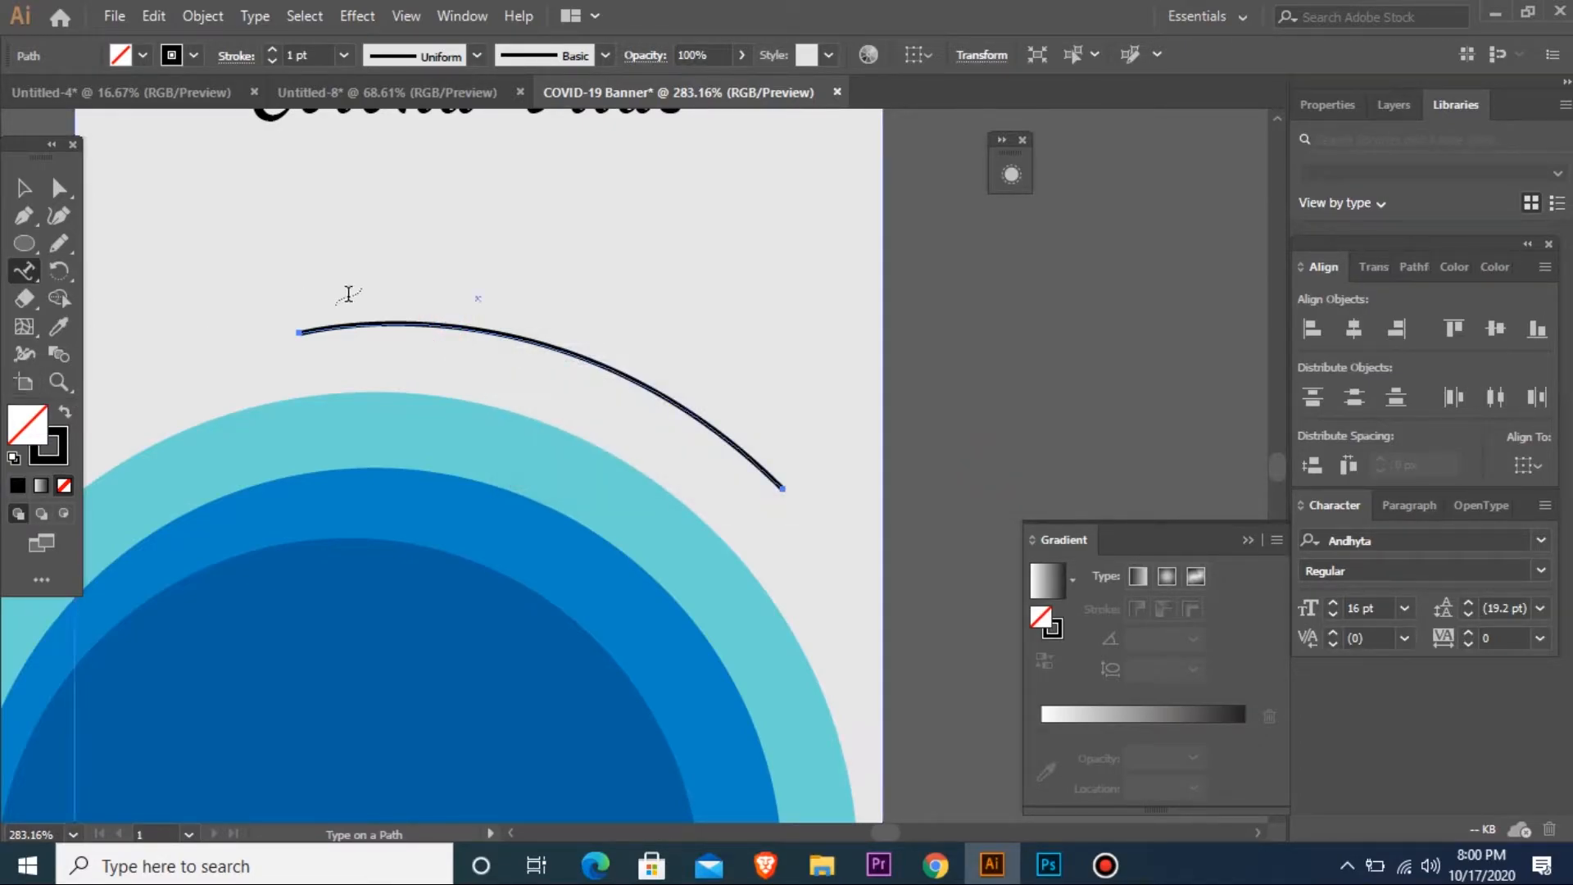
left_click(360, 320)
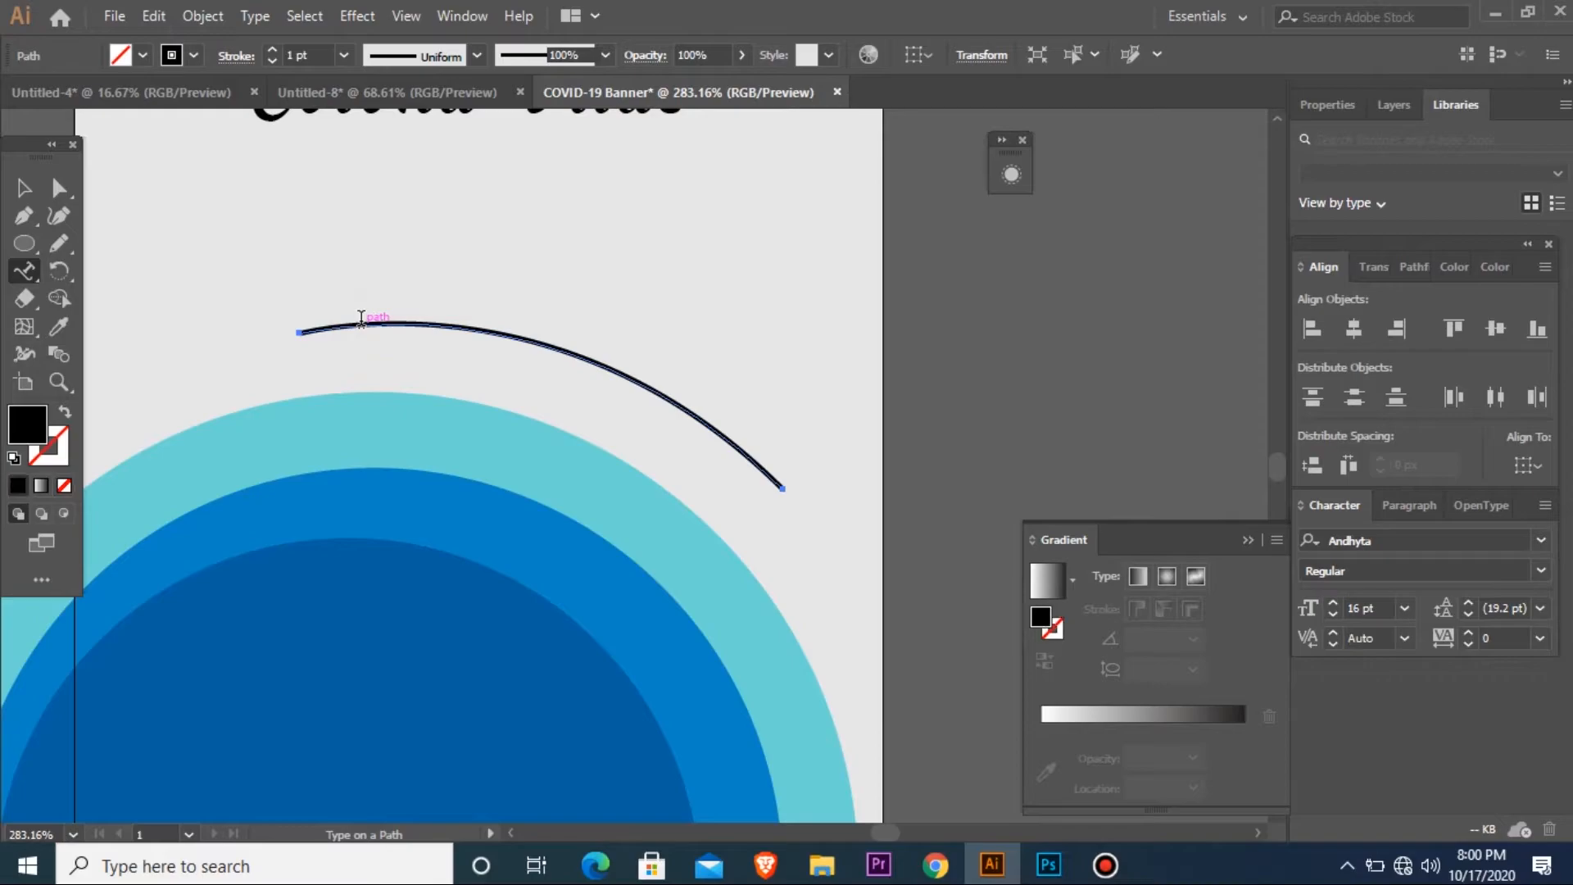
type("Stay Safe Stay")
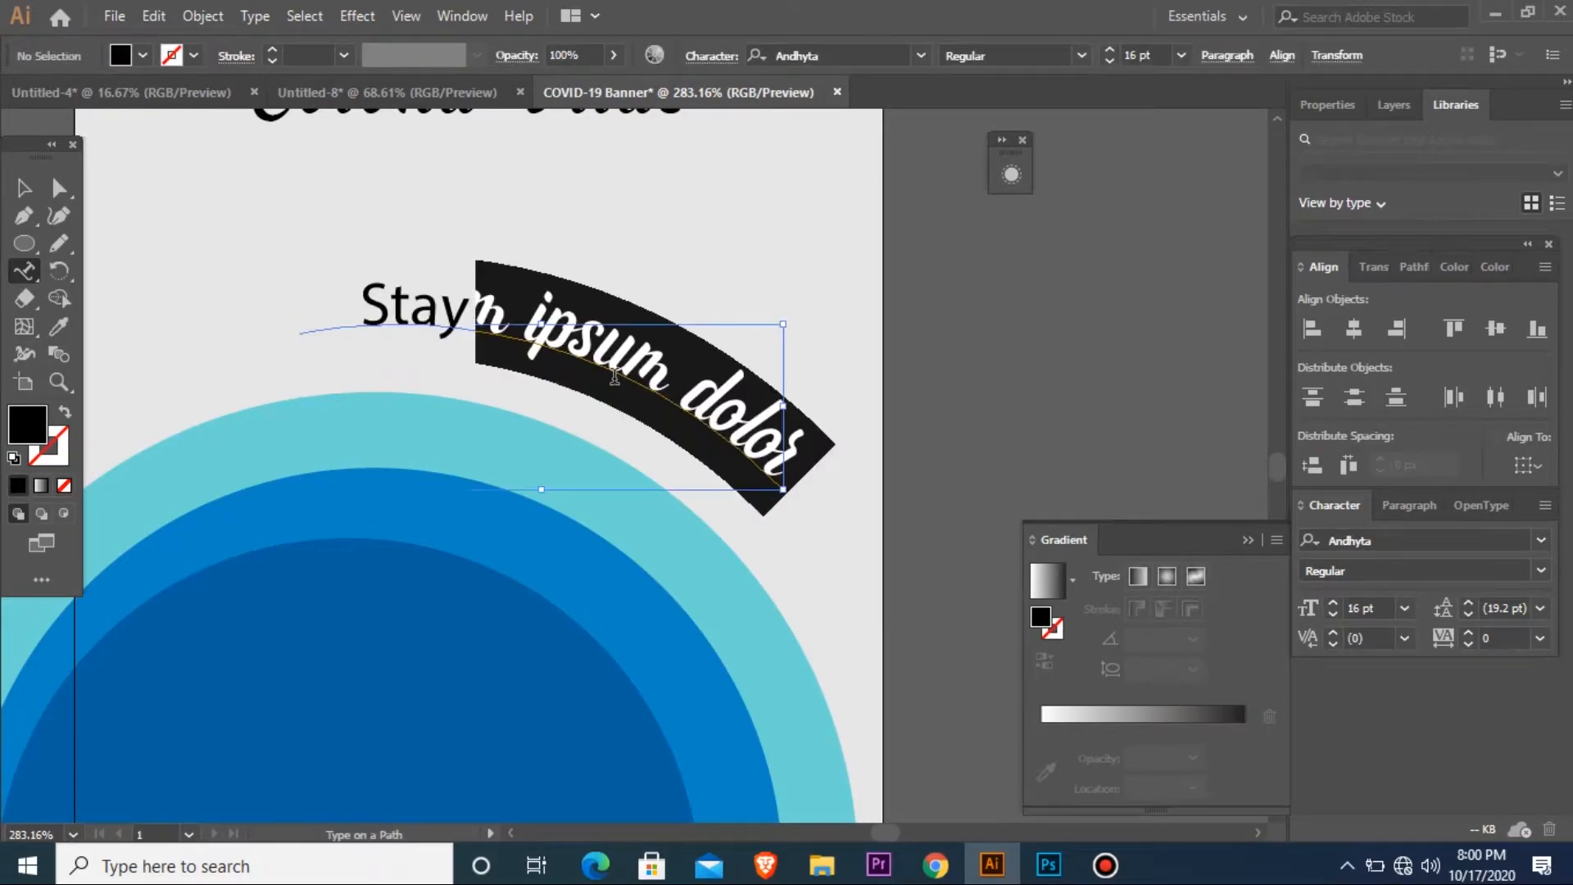
key("Escape")
left_click(17, 188)
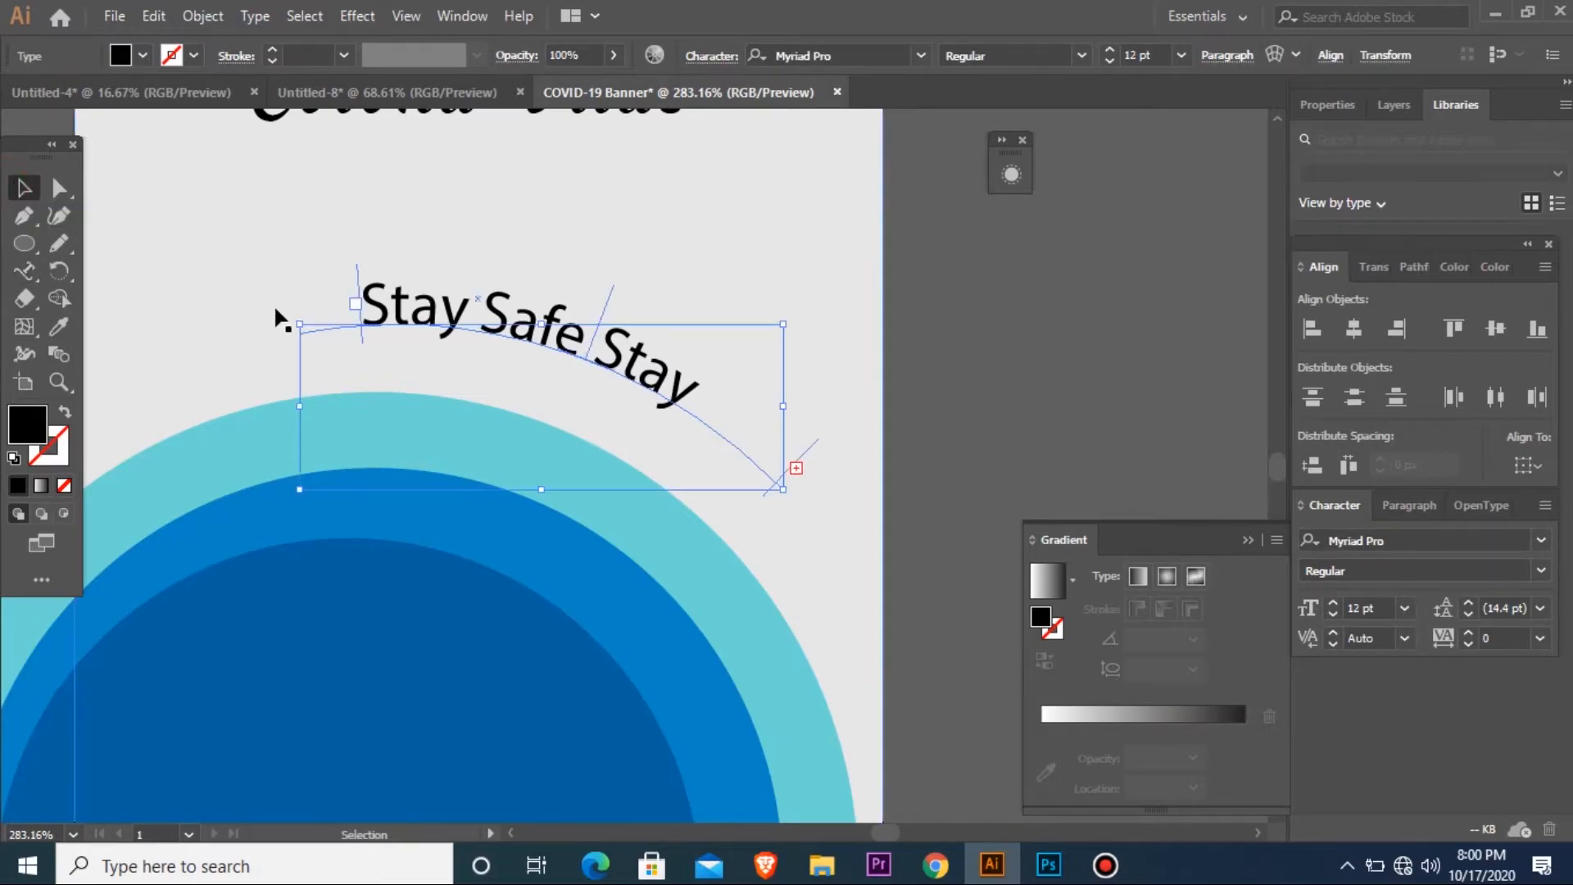
- Shift the start of the curved tagline toward the path's left end and reduce its font size to 10 pt
left_click_drag(351, 270, 315, 287)
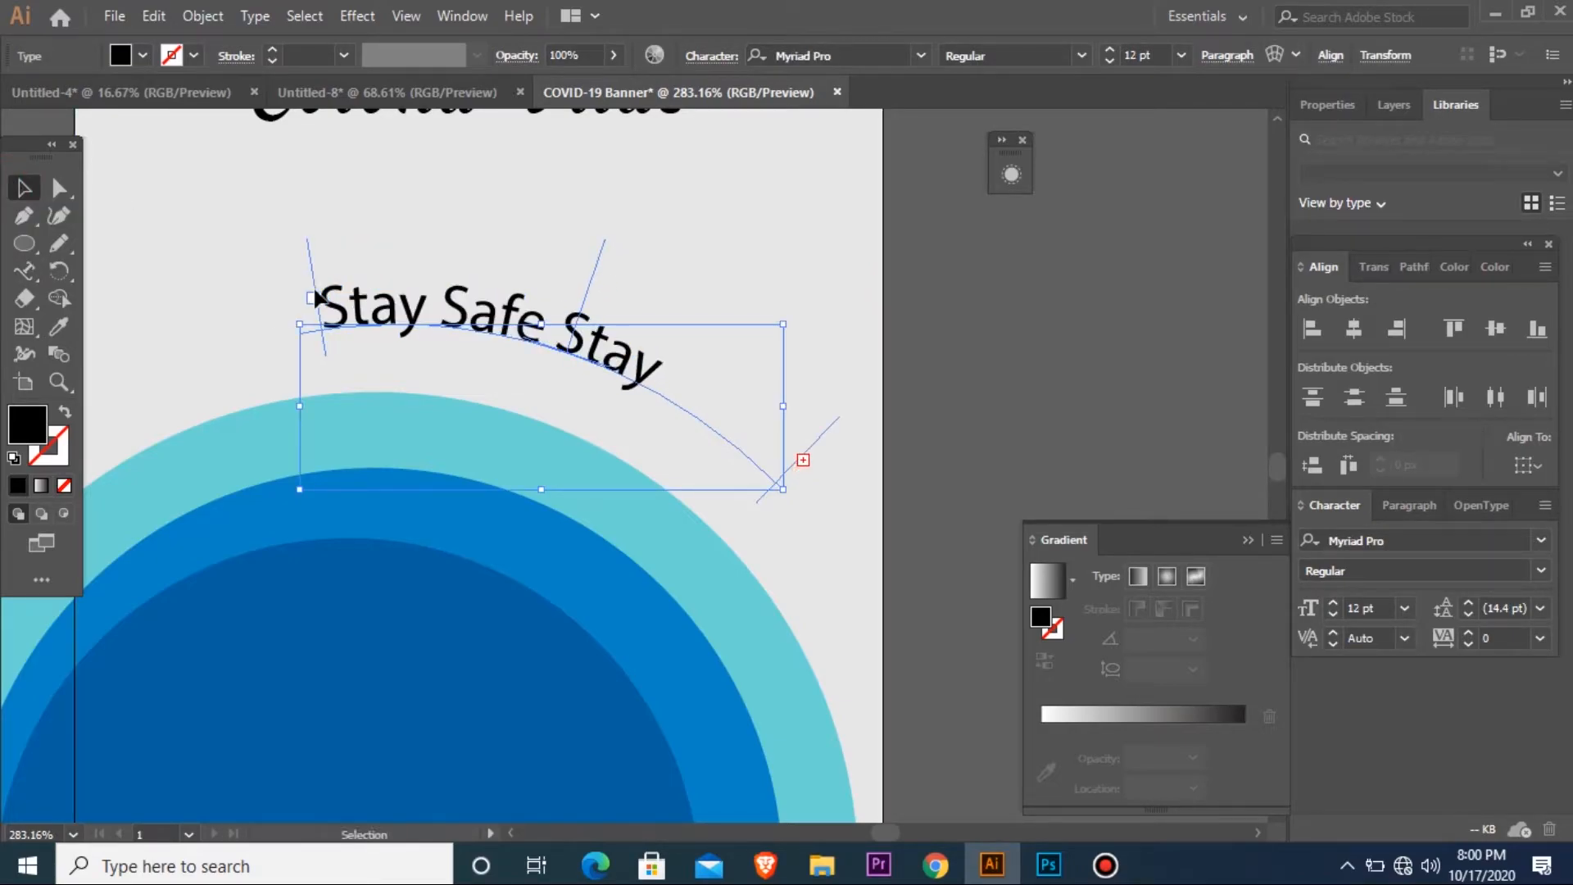
key("ctrl+shift+period")
key("ctrl+shift+comma")
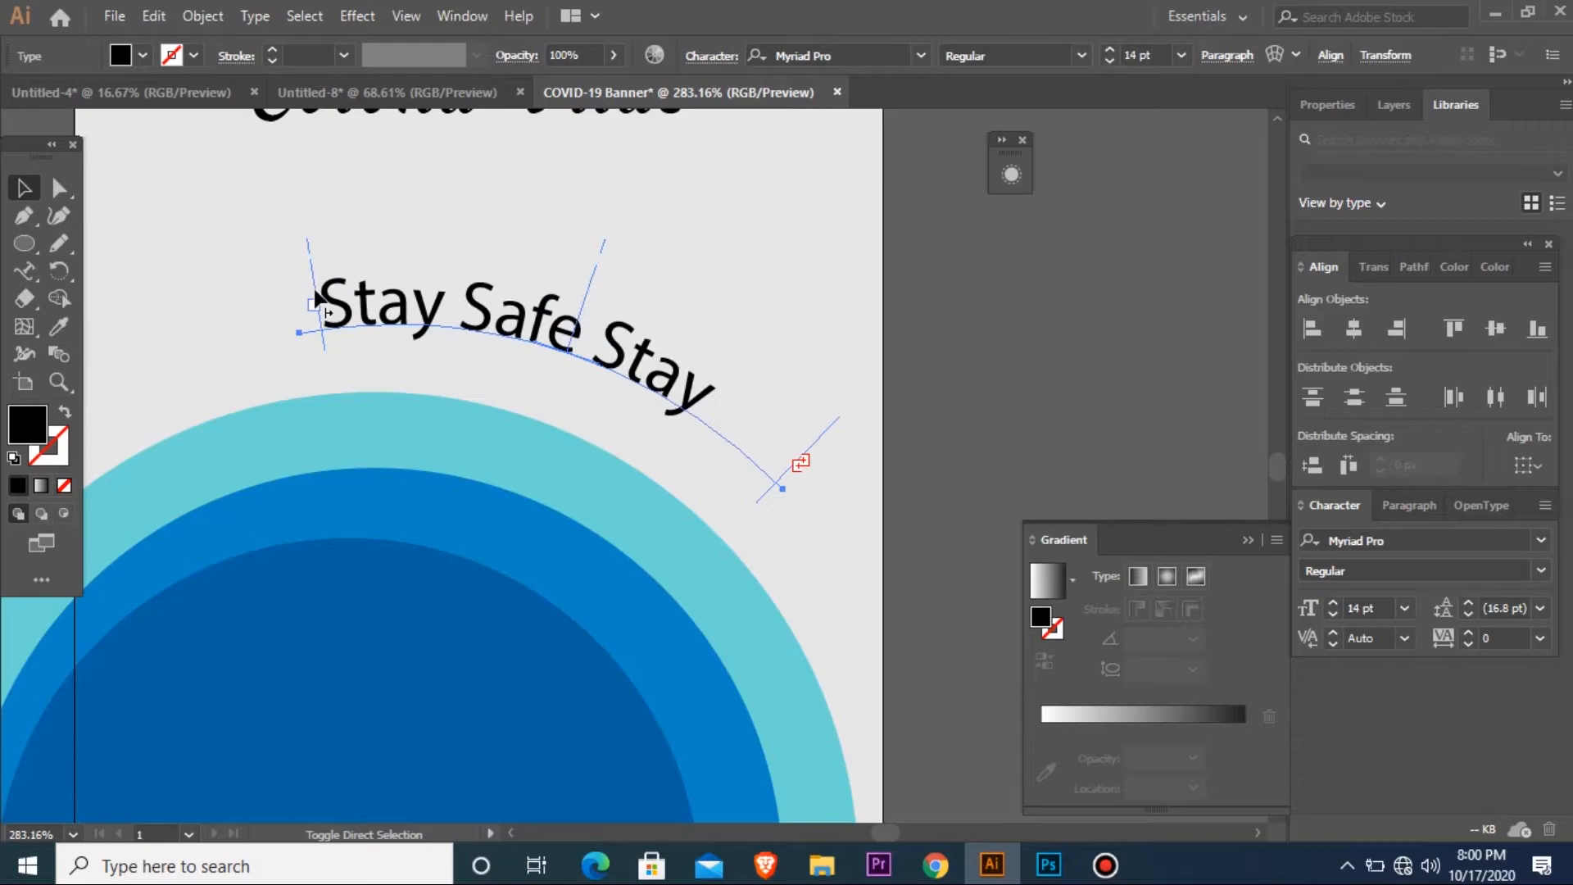
key("ctrl+shift+comma")
key("ctrl+shift+comma")
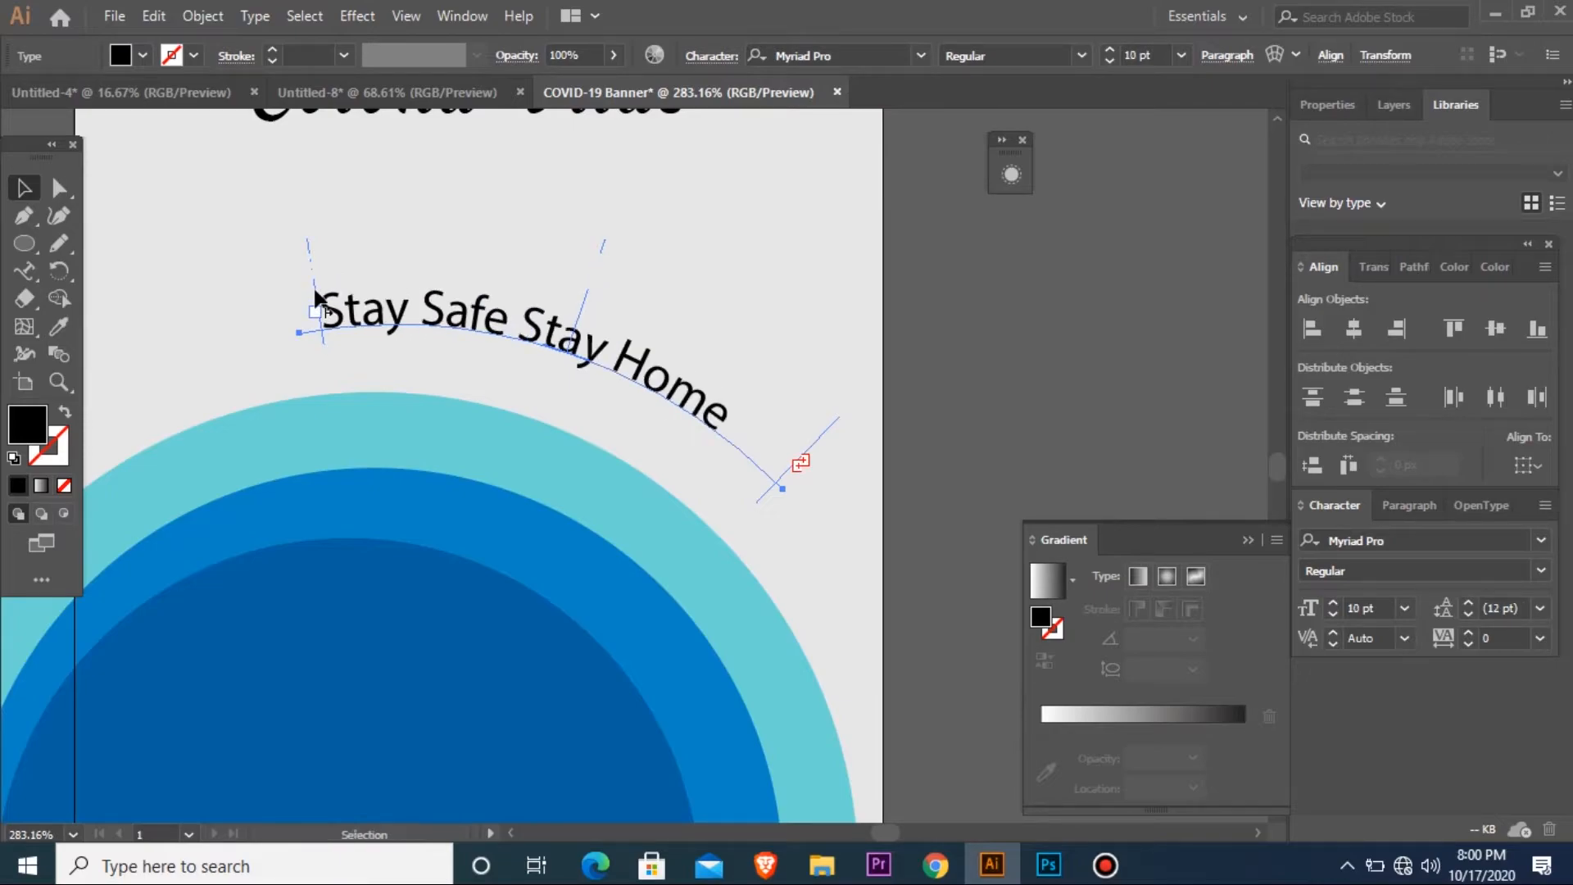
left_click_drag(588, 291, 592, 293)
- Copy the "Work form home" style onto the curved tagline at 14 pt and move it down closer to the outer circle
key("ctrl+minus")
key("ctrl+minus")
key("i")
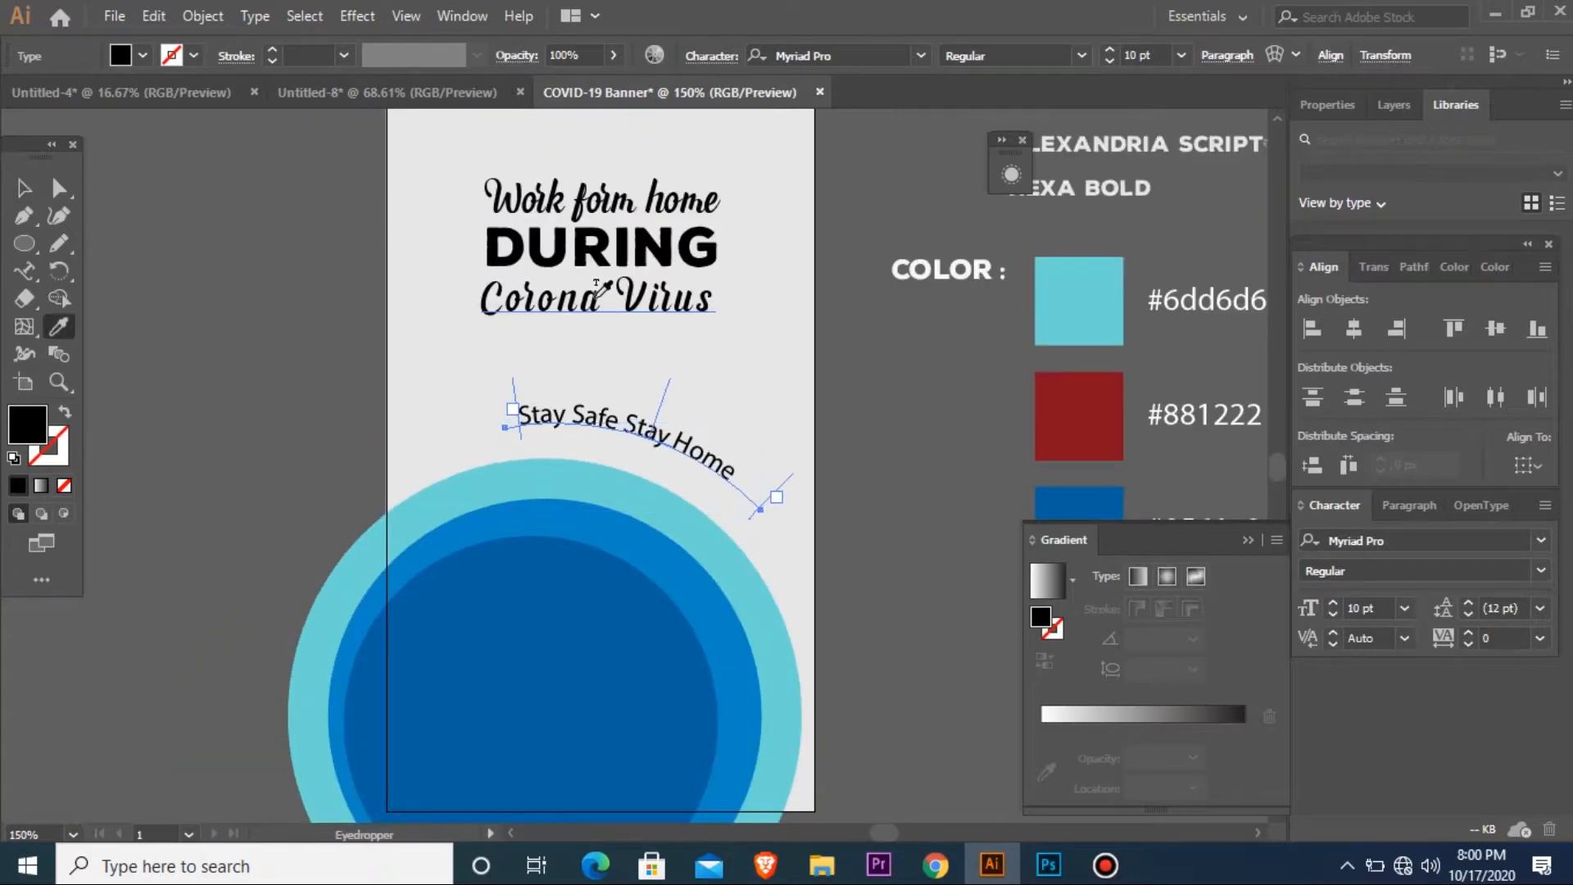
left_click(584, 190)
key("v")
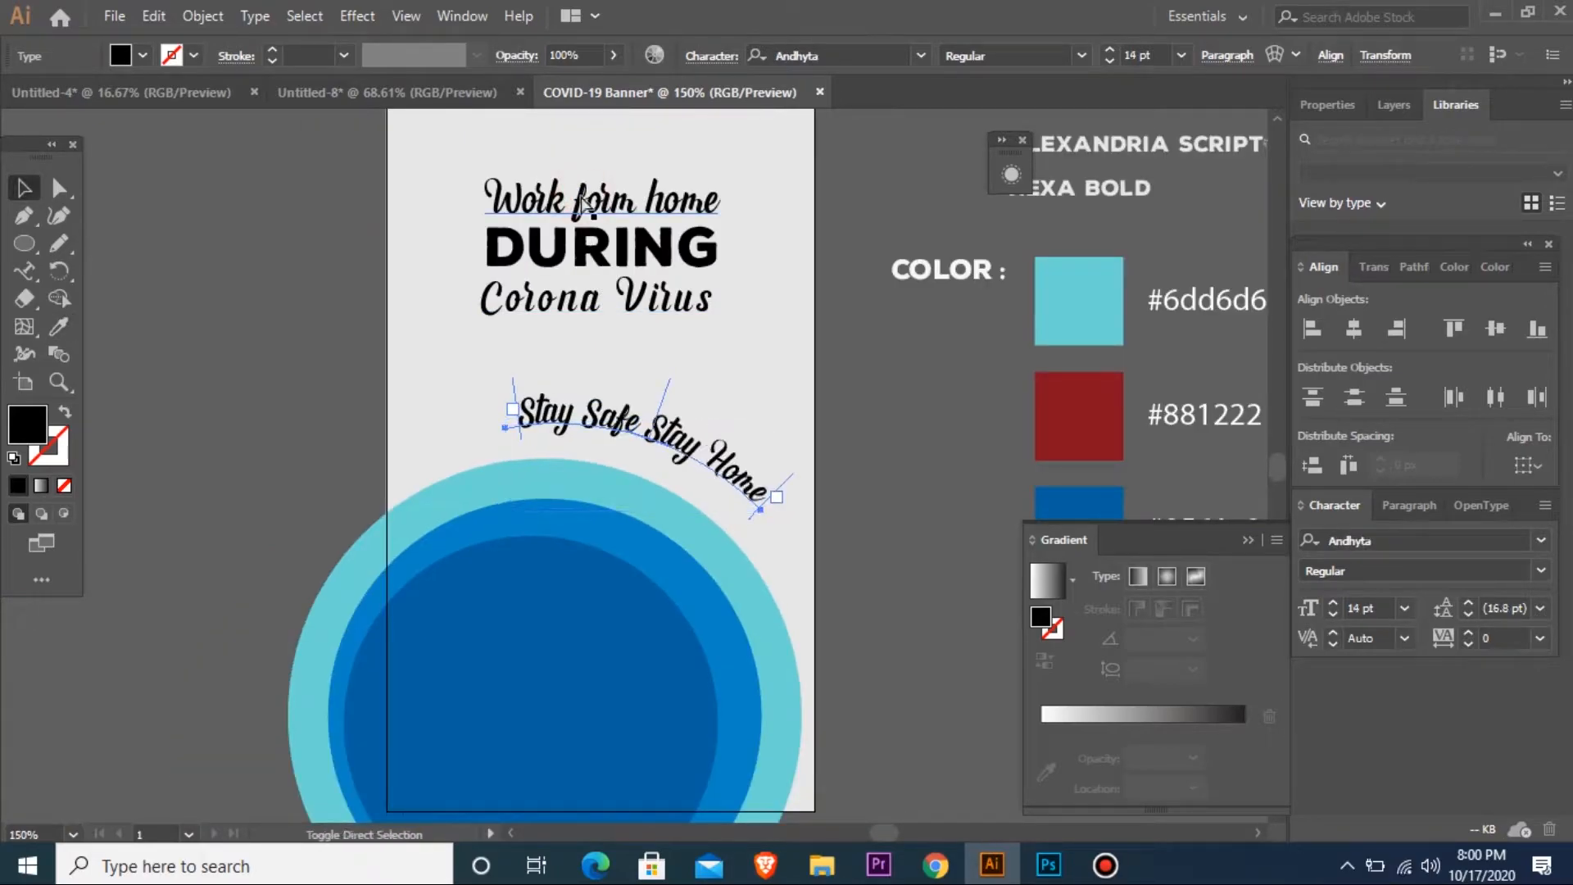
key("ctrl+shift+period")
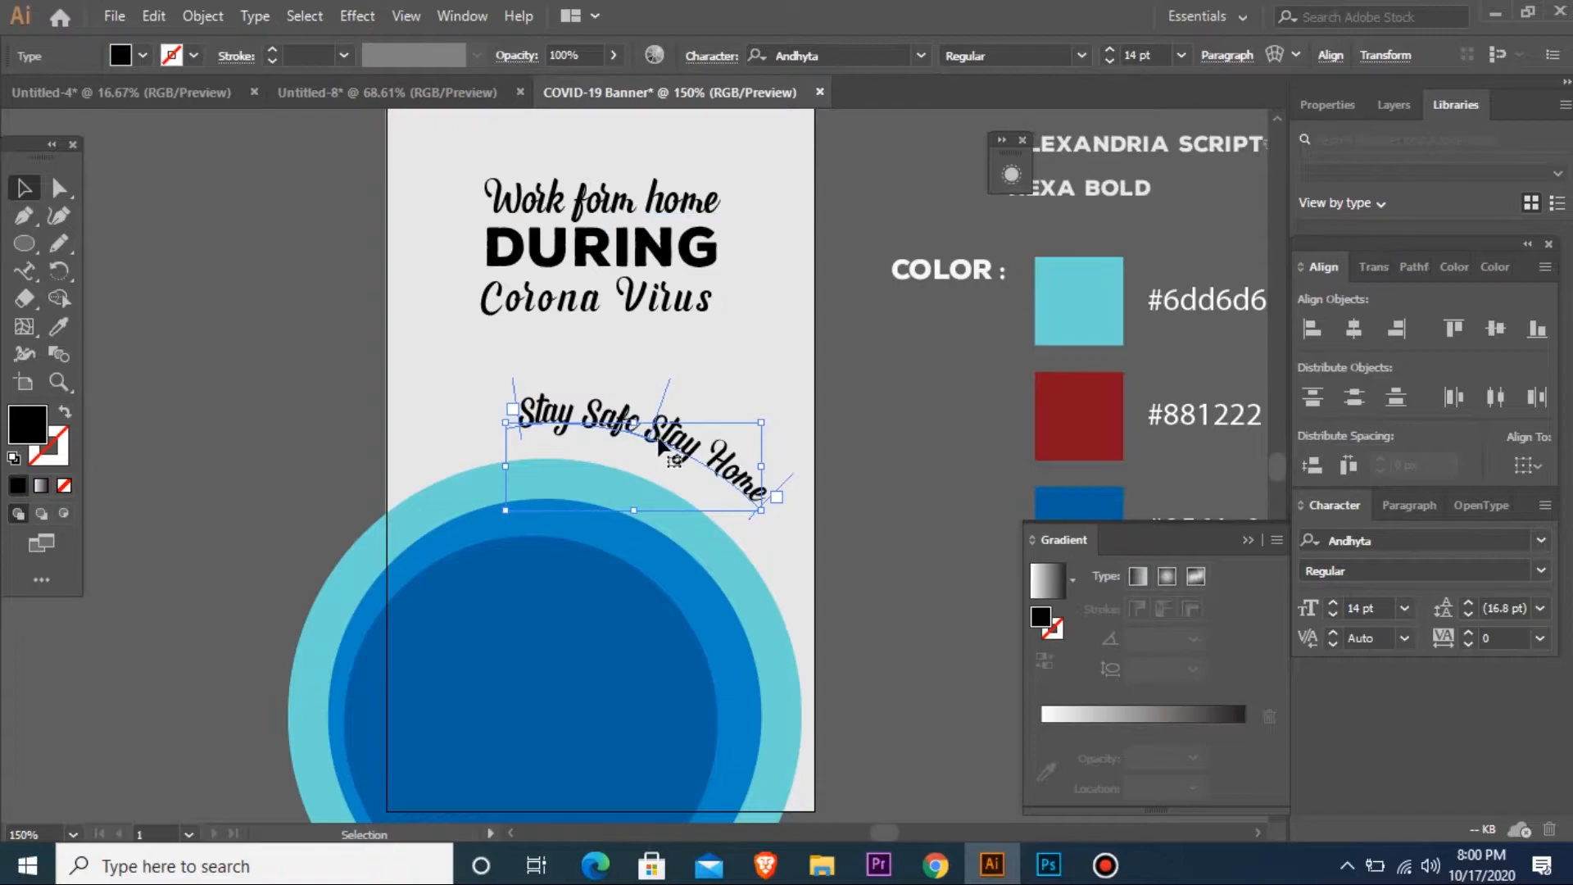
left_click_drag(656, 437, 654, 452)
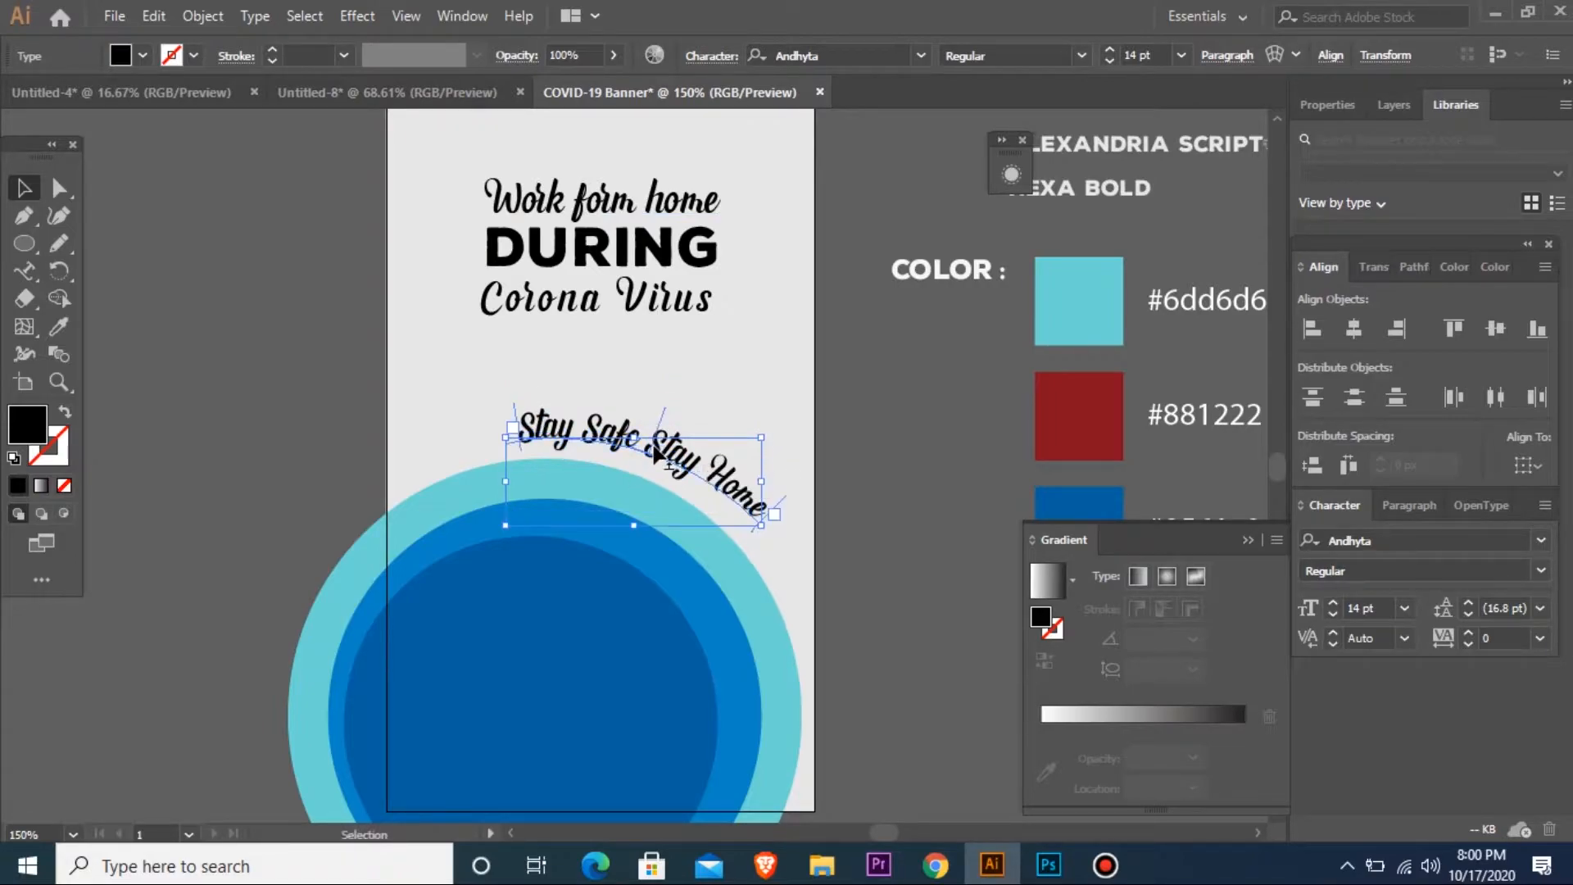
left_click(922, 389)
- Copy the teal virus graphic from beside the color palette and paste it onto the banner
key("ctrl+minus")
key("ctrl+minus")
key("ctrl+minus")
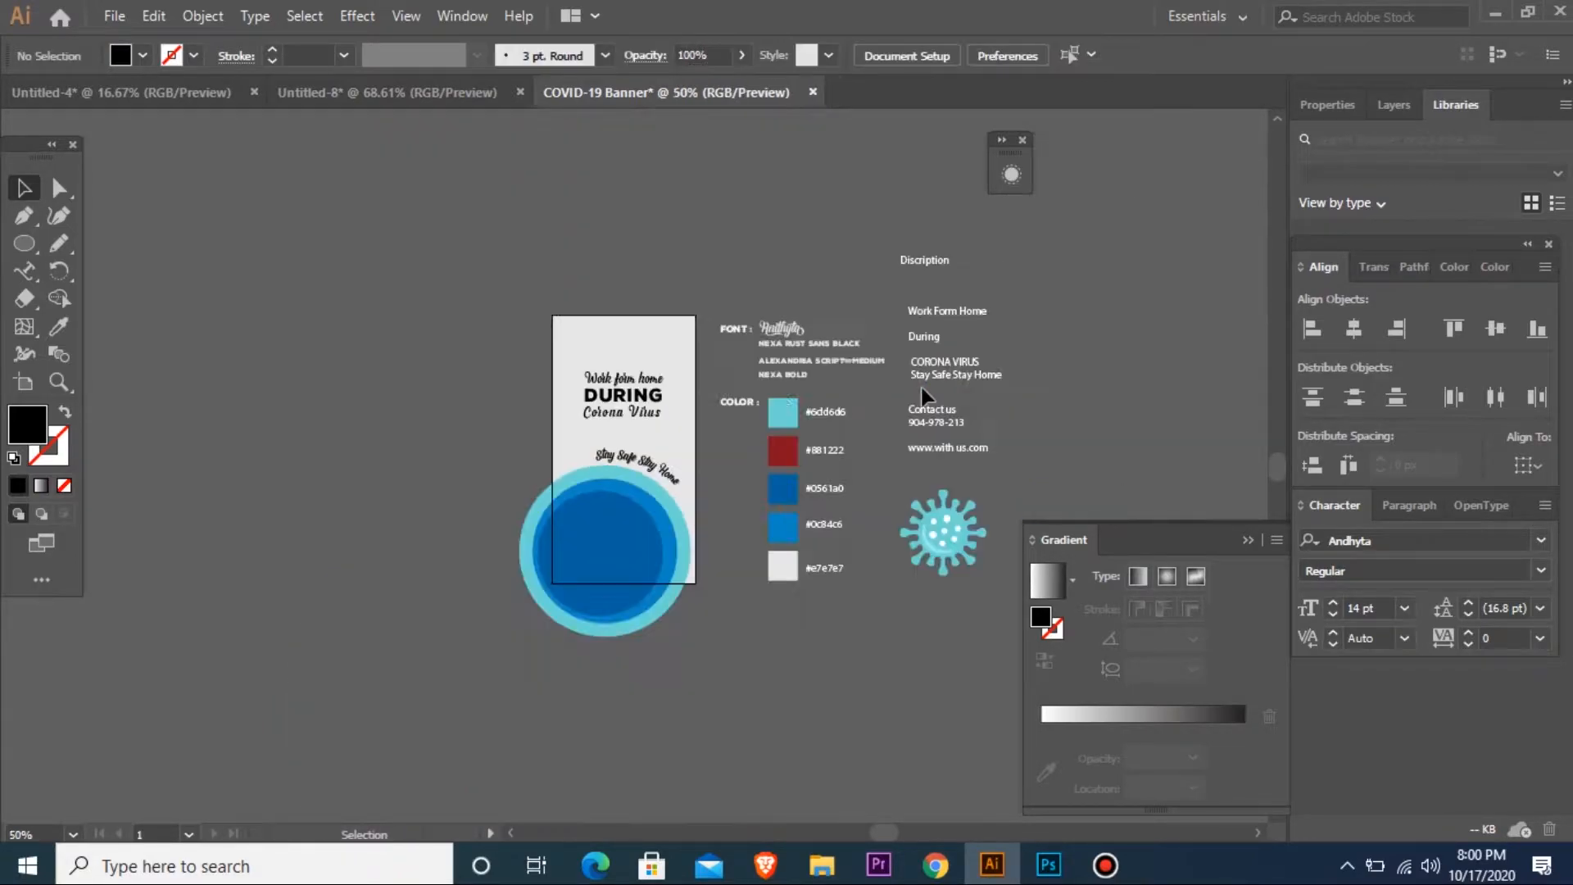
left_click_drag(1014, 672, 1023, 662)
left_click(958, 573)
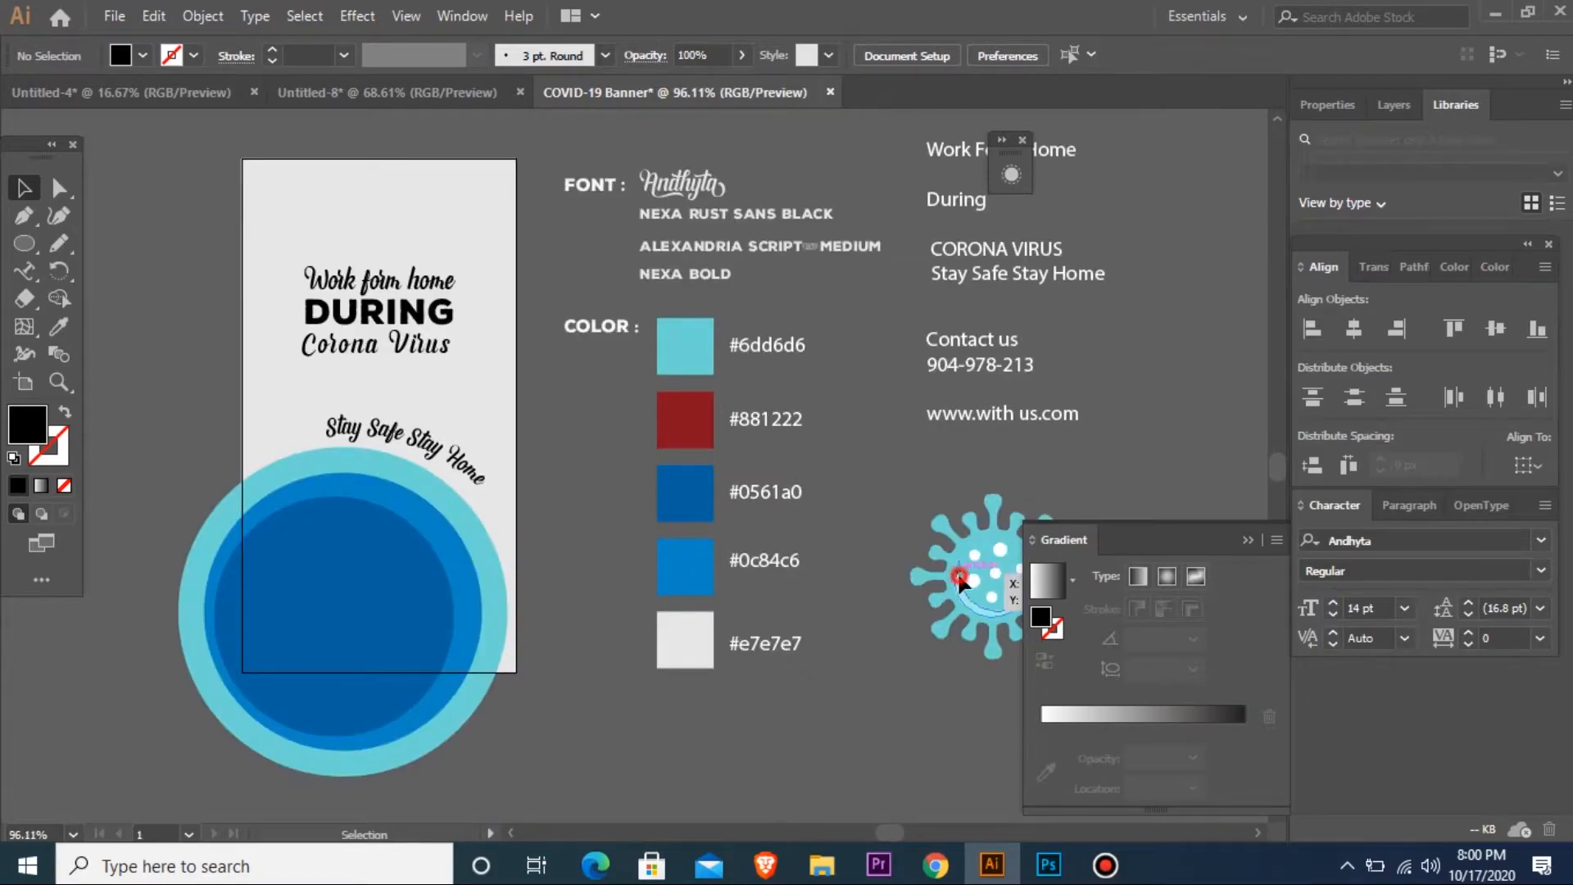
left_click_drag(243, 161, 543, 427)
key("ctrl+v")
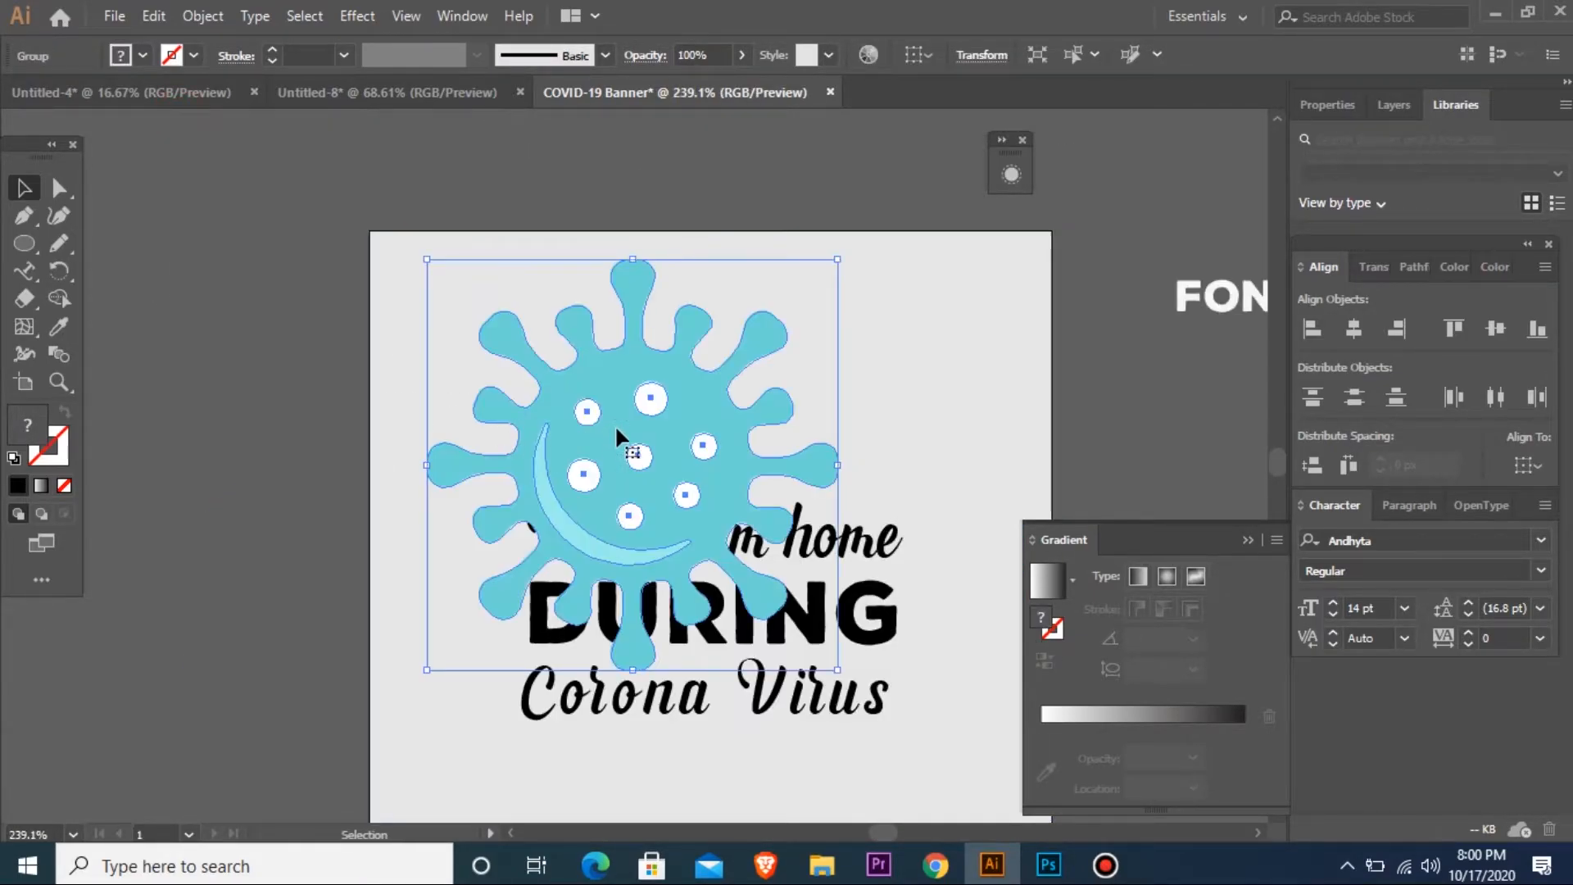
- Center the virus graphic behind the headline text, sending it backward and the grey background rectangle behind it
key("ctrl+minus")
key("ctrl+minus")
key("ctrl+minus")
left_click_drag(399, 289, 1037, 721)
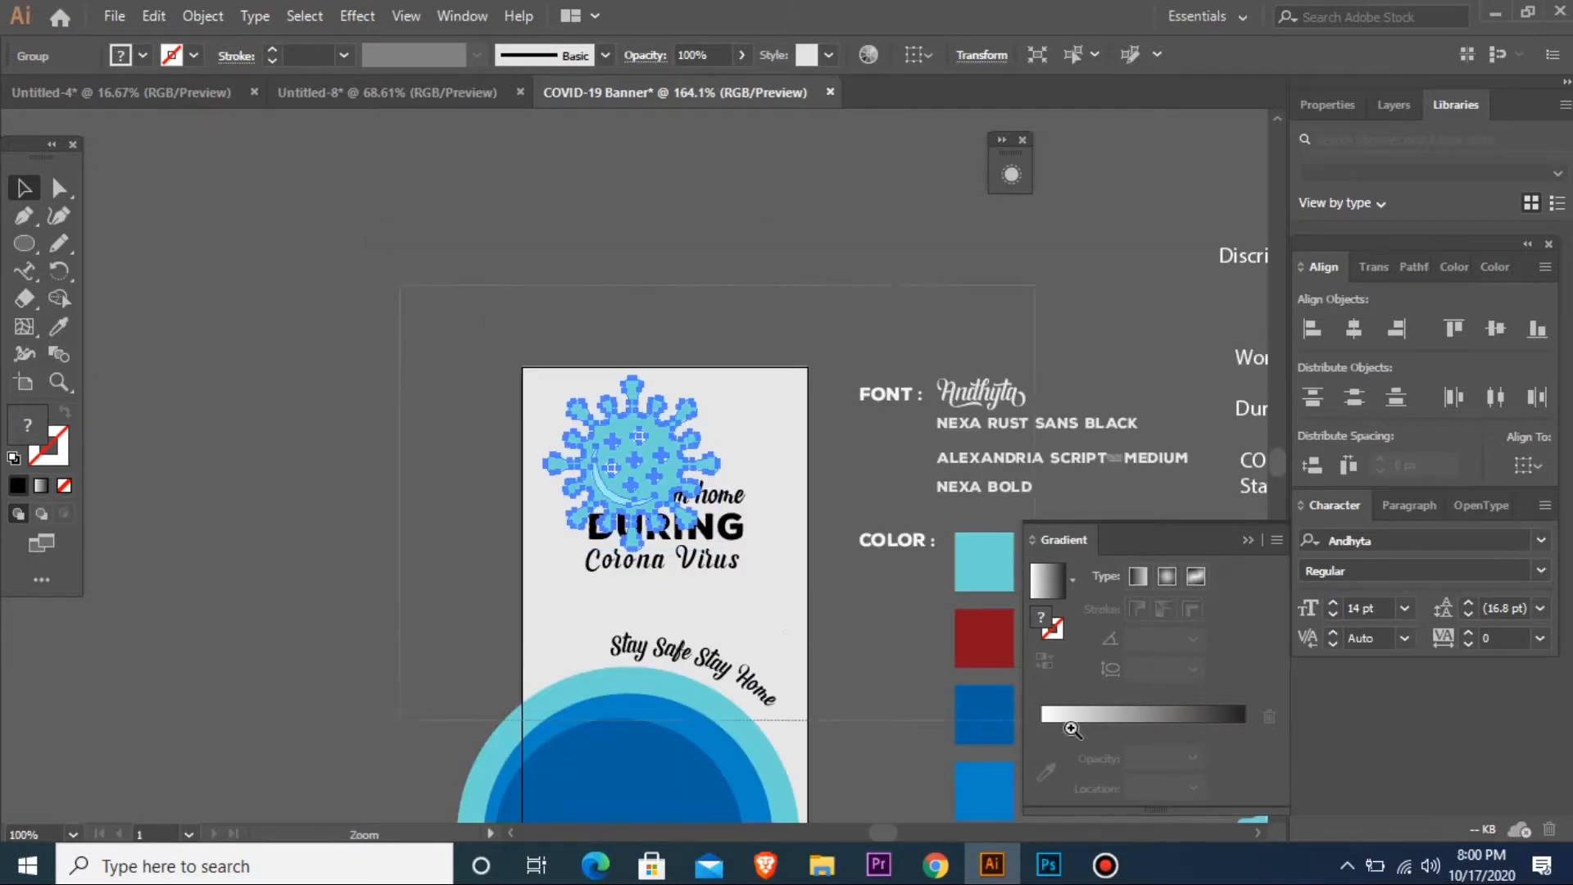
mouse_move(503, 399)
left_mouse_down()
mouse_move(523, 463)
mouse_move(561, 498)
left_mouse_up()
key("ctrl+shift+bracketleft")
left_click(614, 274)
key("ctrl+shift+bracketleft")
key("ctrl+1")
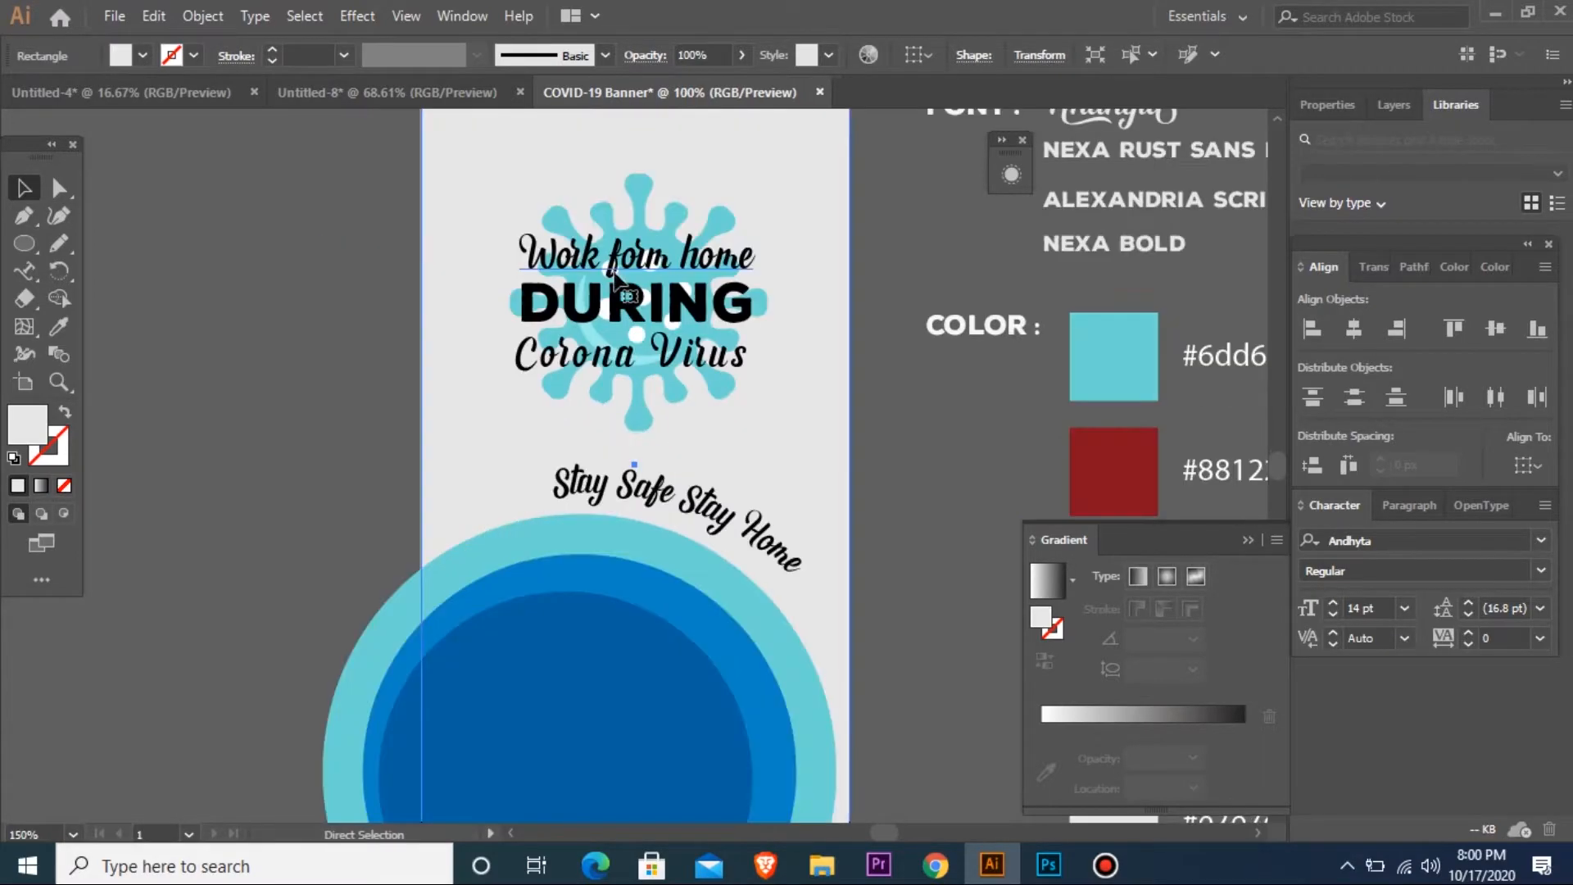
- Enlarge the central virus and place smaller copies at the banner's upper-left corner, right edge beside the tagline, and left edge above the circles
left_click(619, 282)
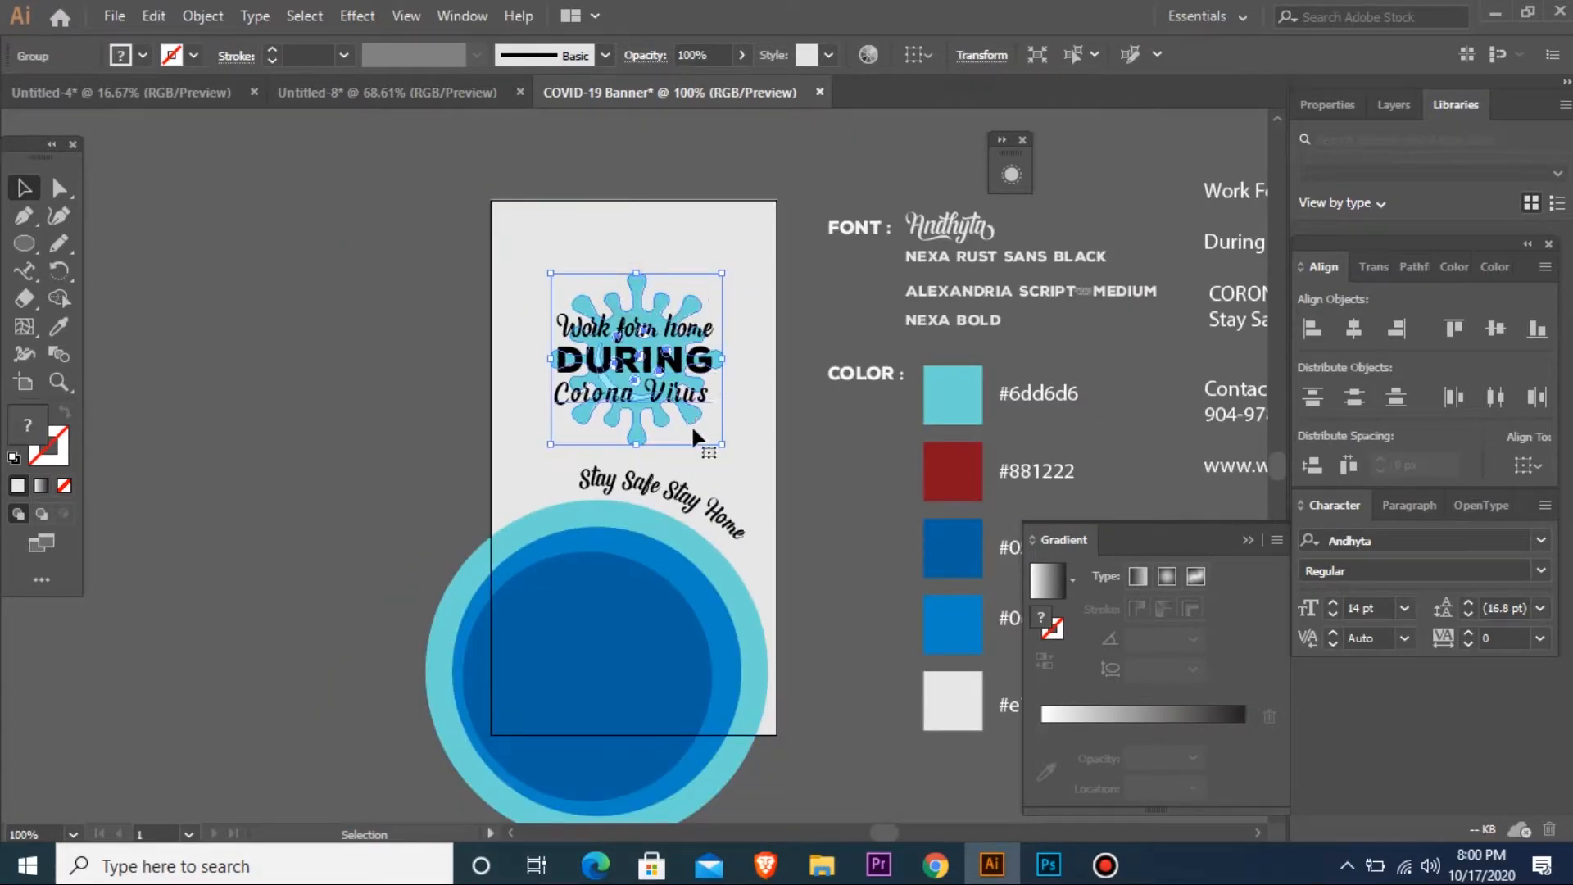
left_click_drag(717, 440, 350, 293)
left_click_drag(304, 233, 533, 492)
left_click_drag(568, 547, 521, 503)
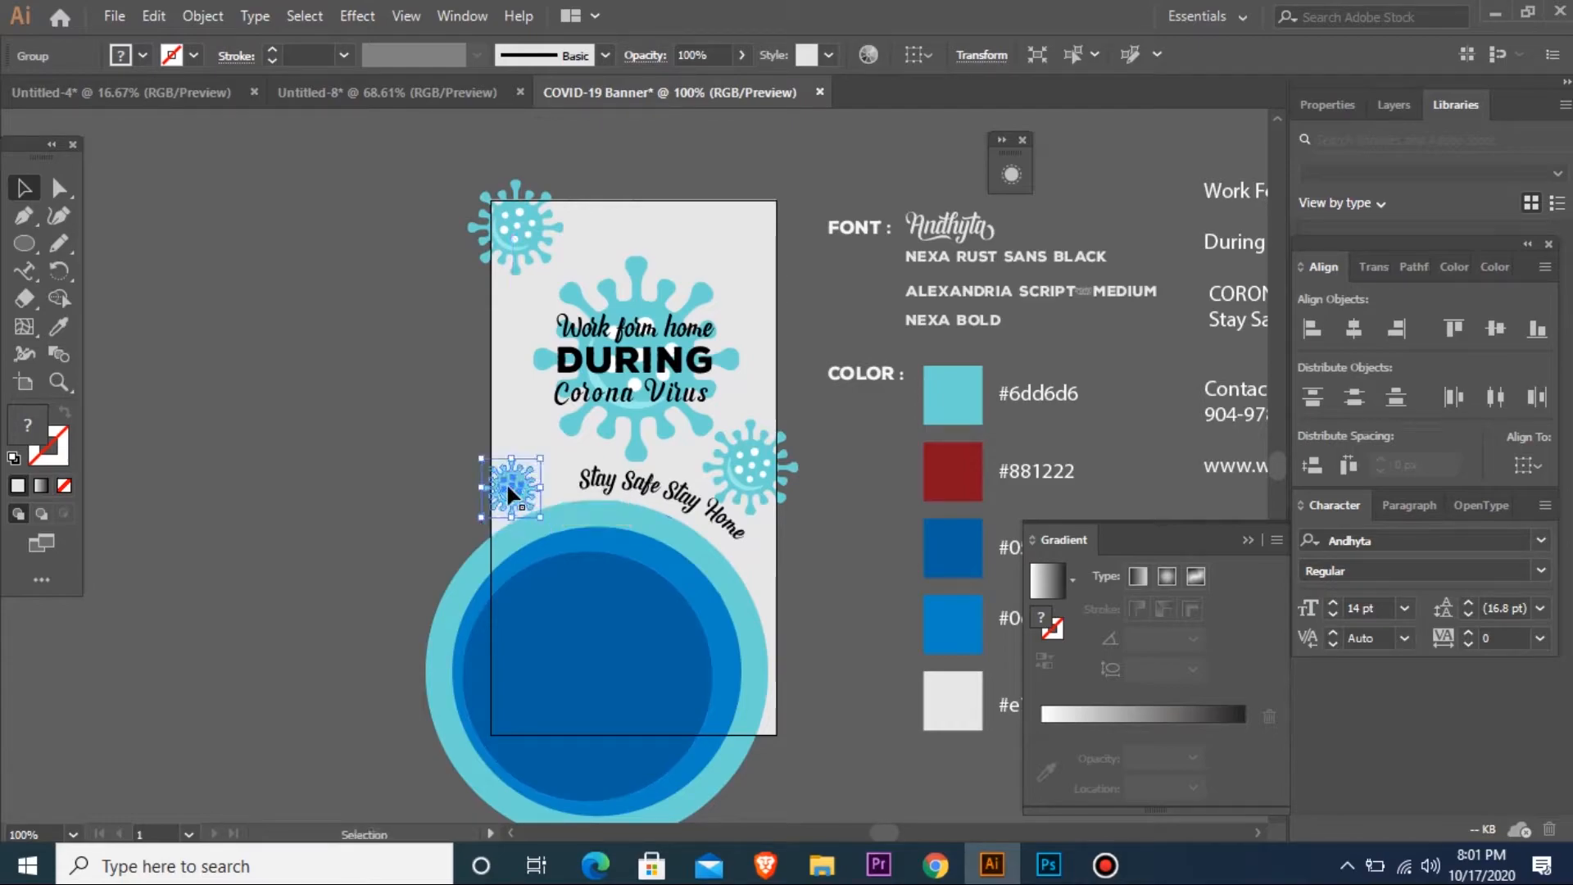
- Set the opacity of the large virus behind the headline to 14%
left_click(642, 283)
left_click(712, 54)
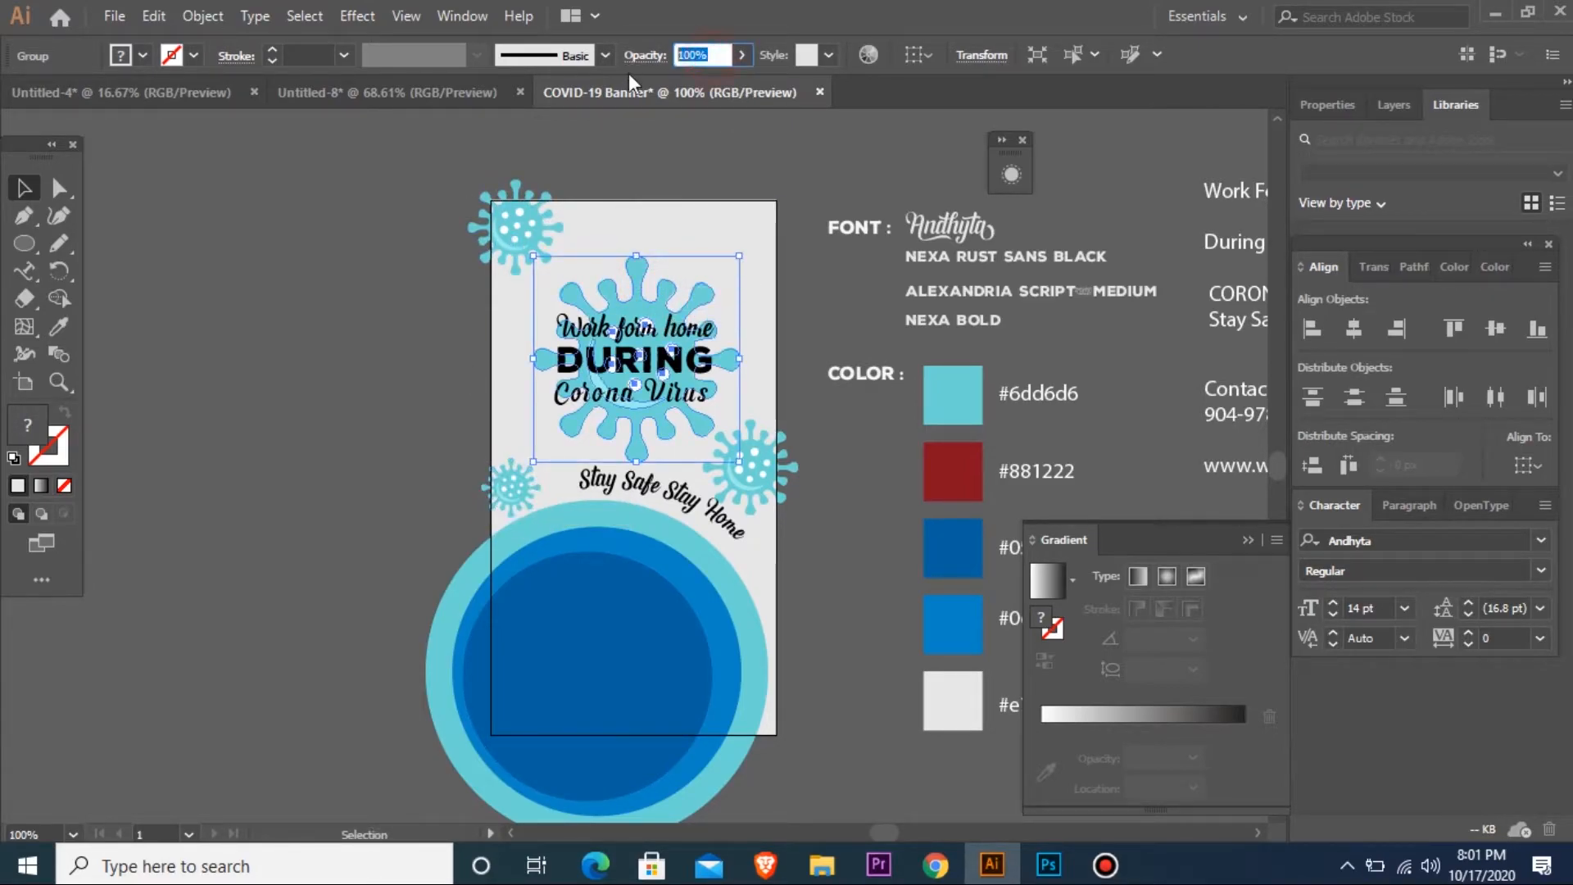
type("14")
key("Return")
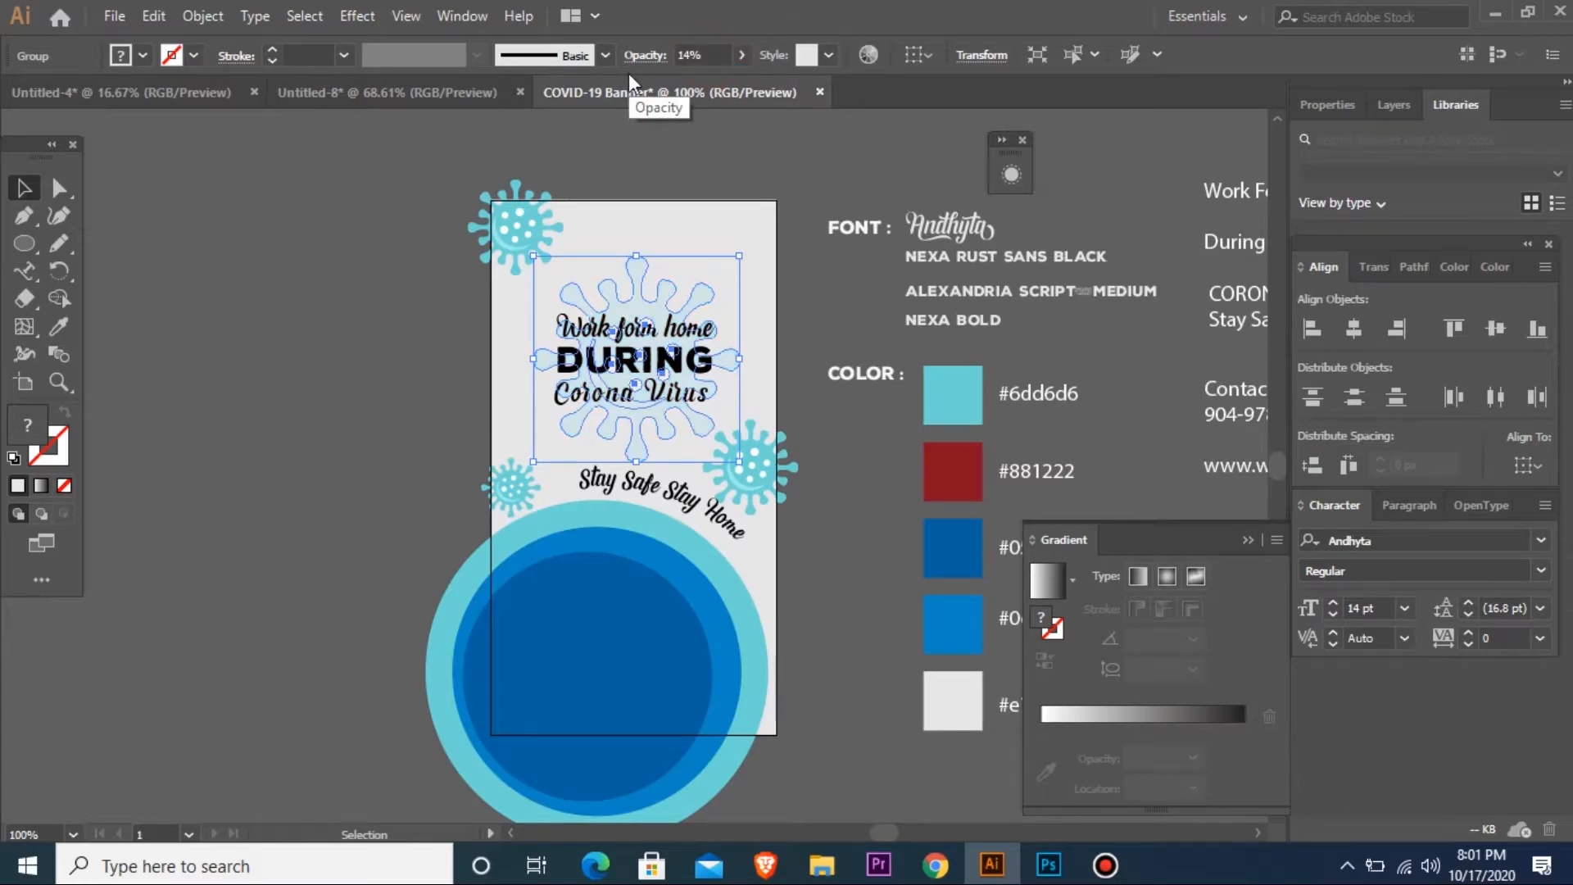
- Set the opacity of each of the three smaller viruses around the banner's edges to 50%
left_click(523, 233)
left_click(709, 53)
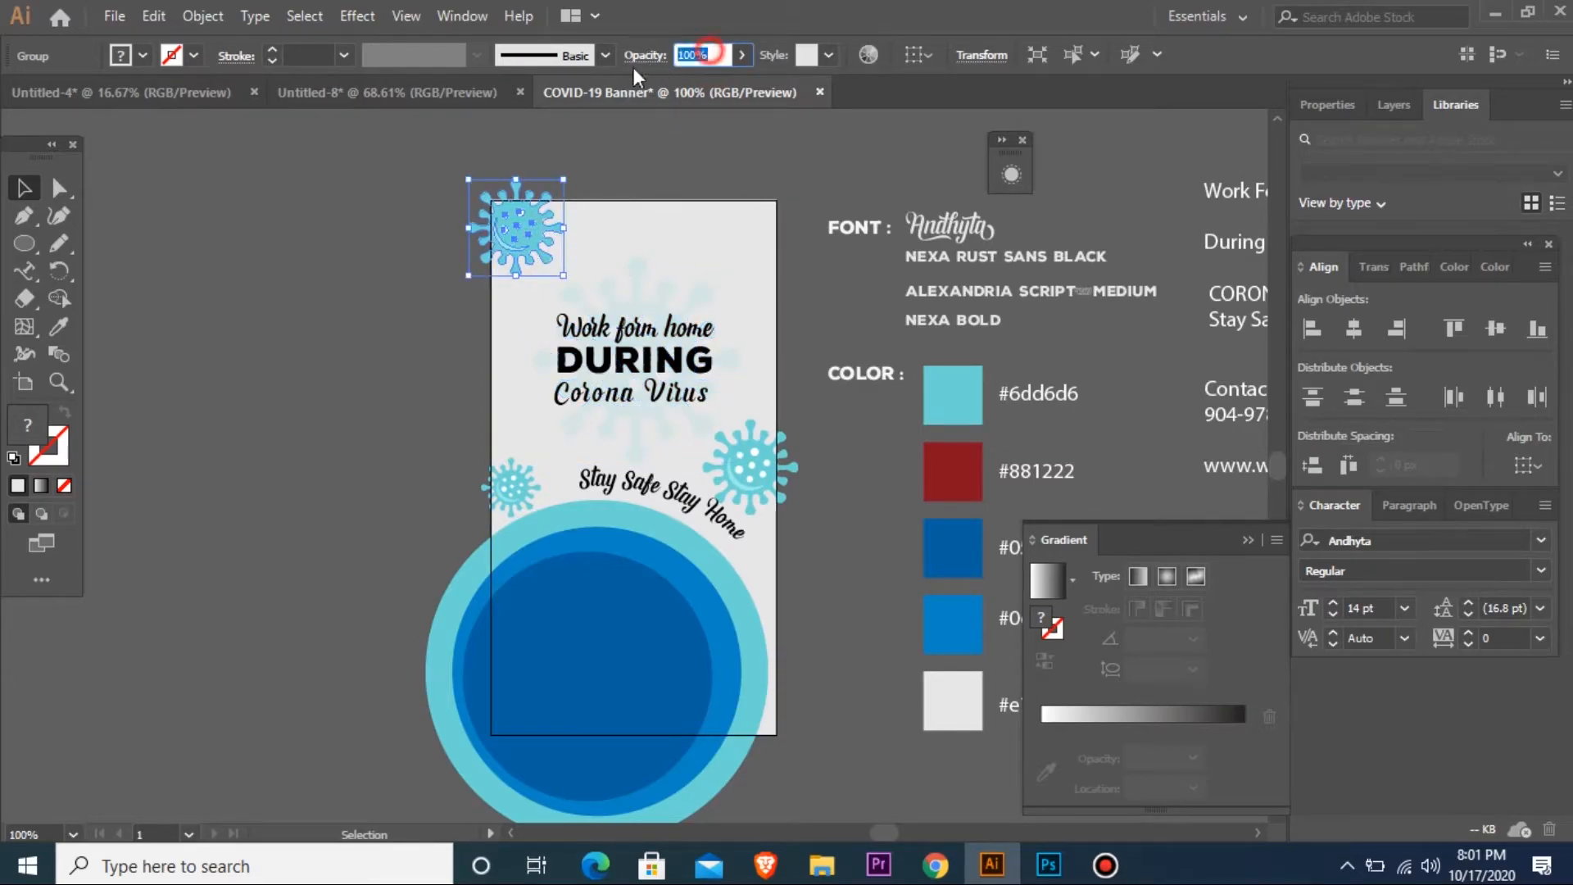
type("50")
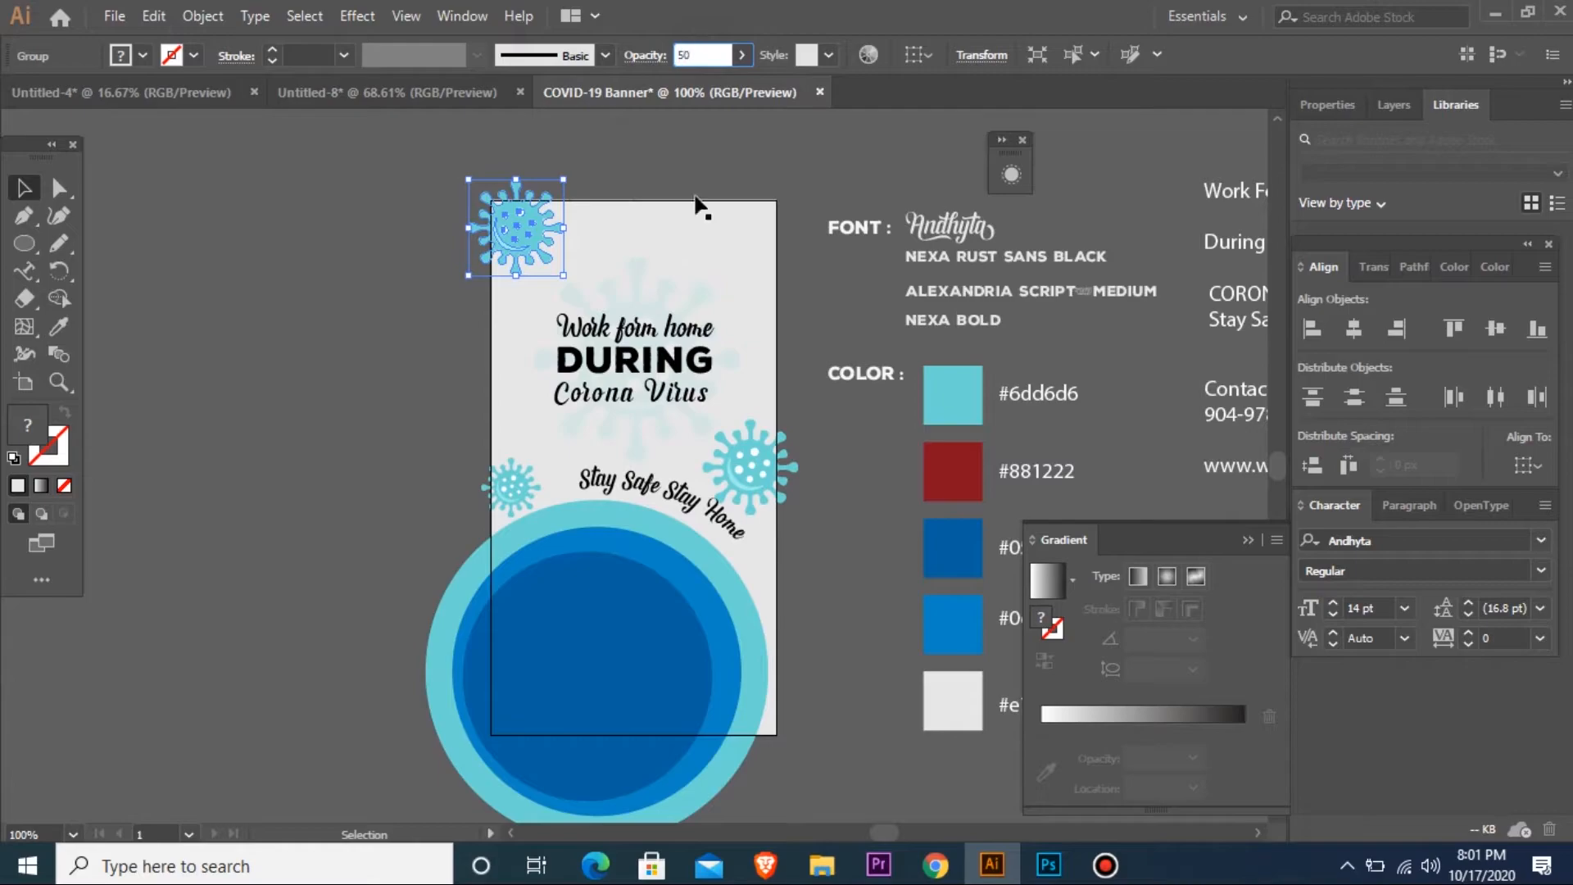
key("Return")
left_click_drag(767, 427, 770, 423)
double_click(716, 58)
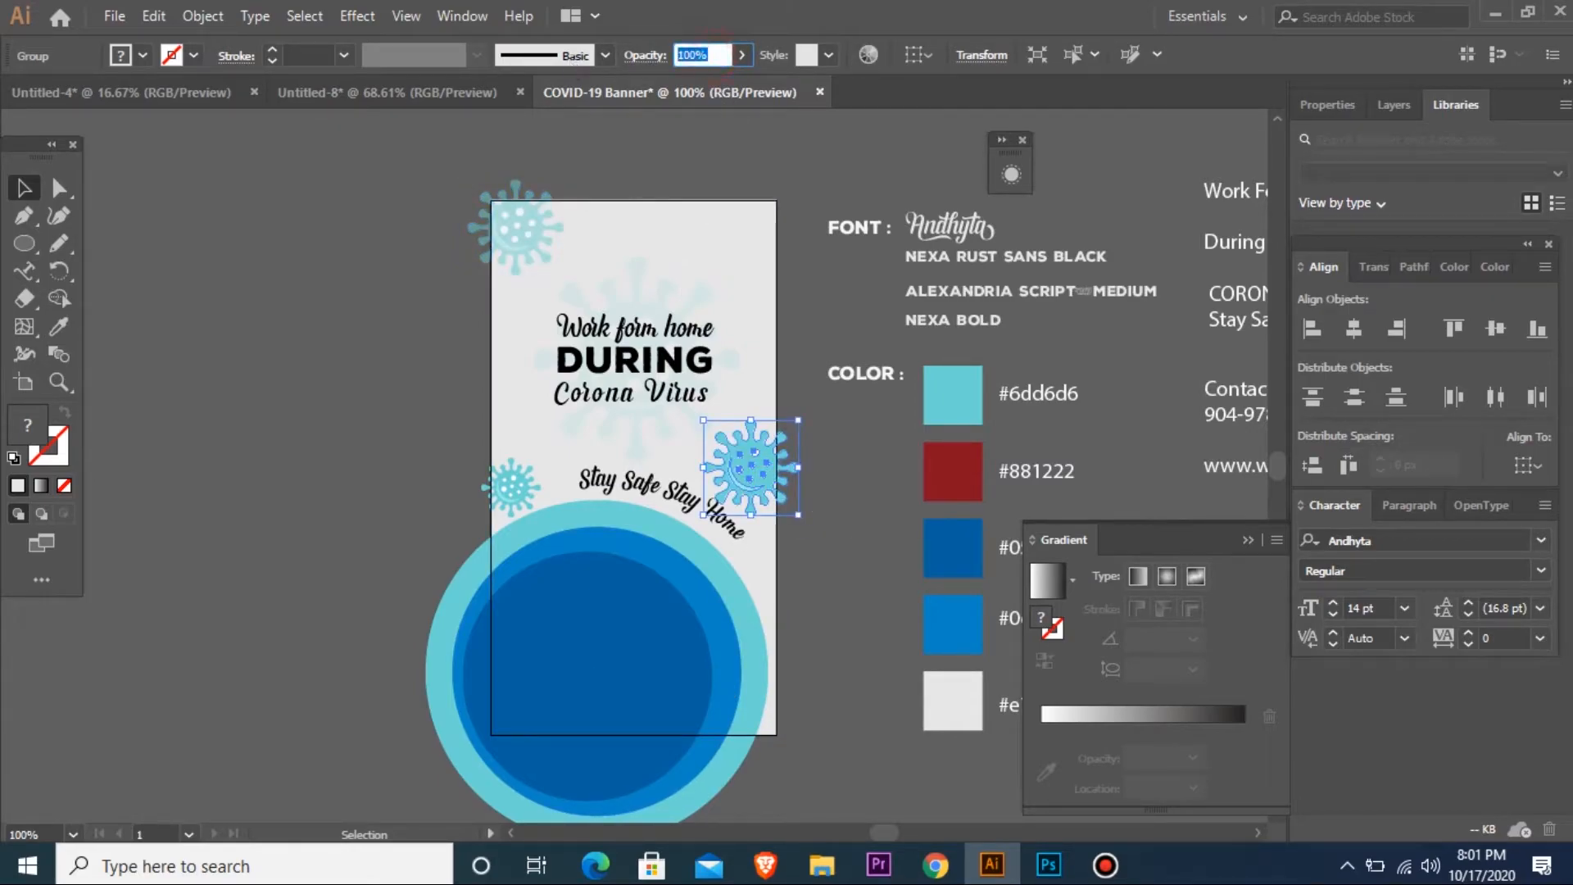
type("50")
key("Return")
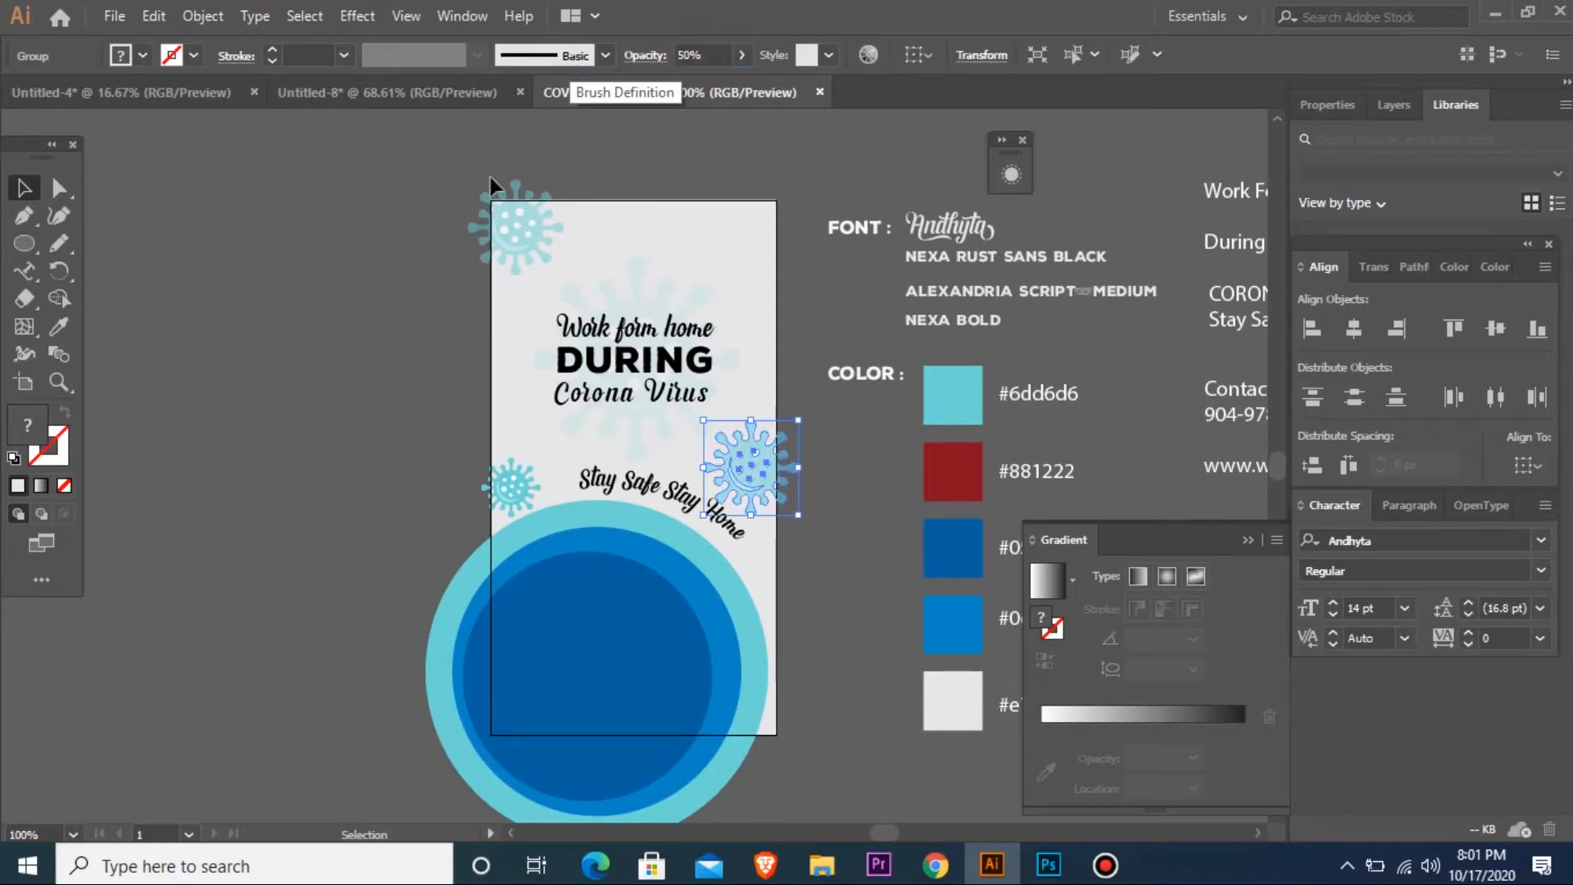
left_click(512, 487)
double_click(703, 51)
type("50")
key("Return")
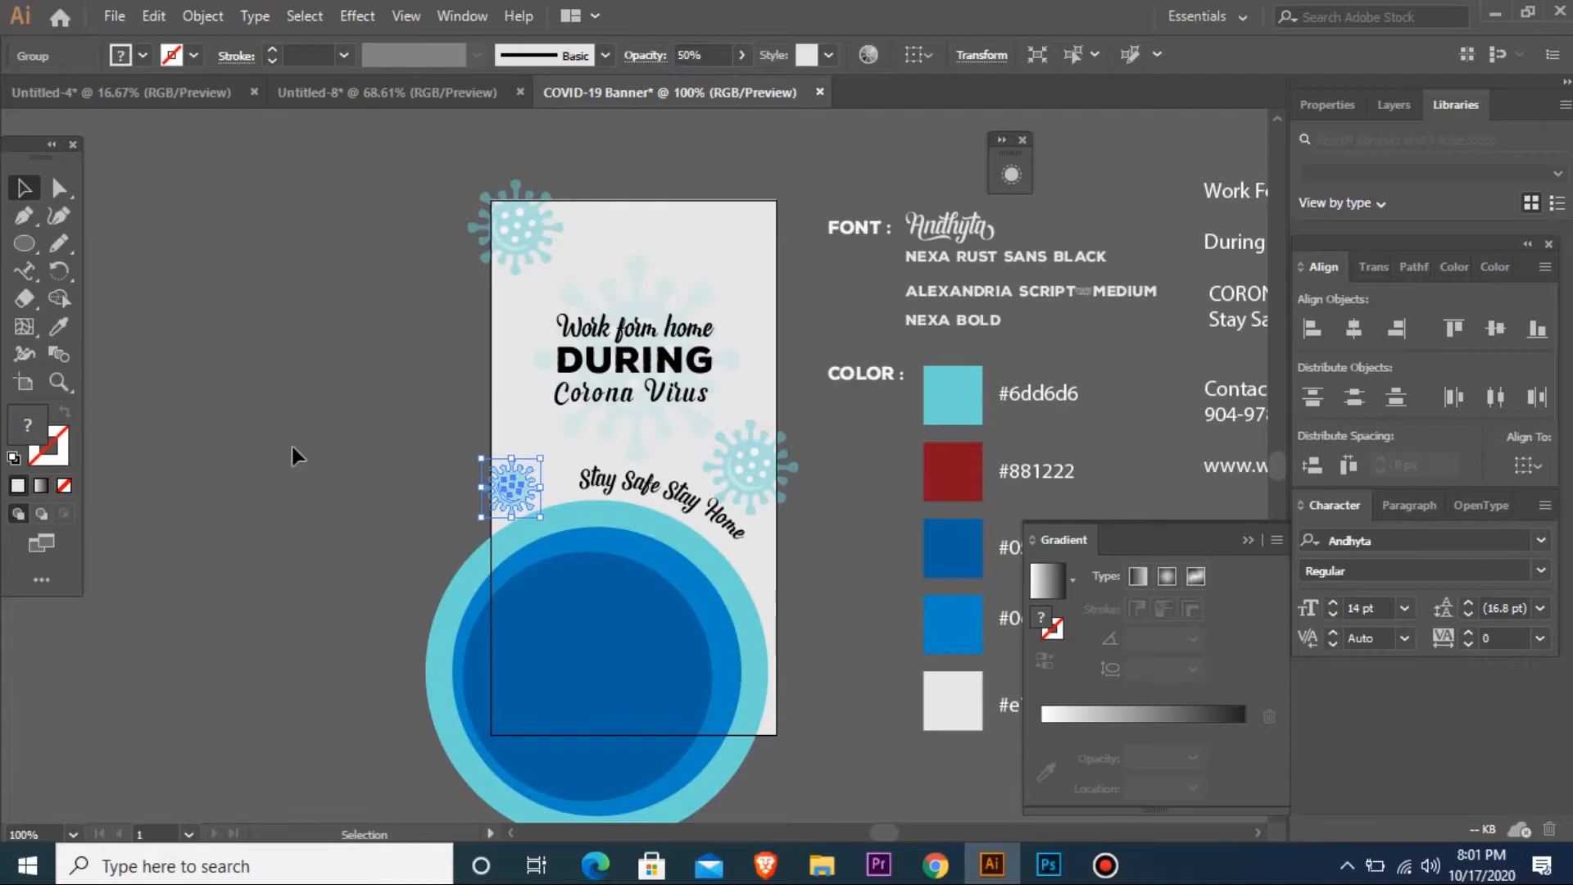
- Nudge the three headline lines together slightly up and to the left over the faded virus
left_click(620, 393)
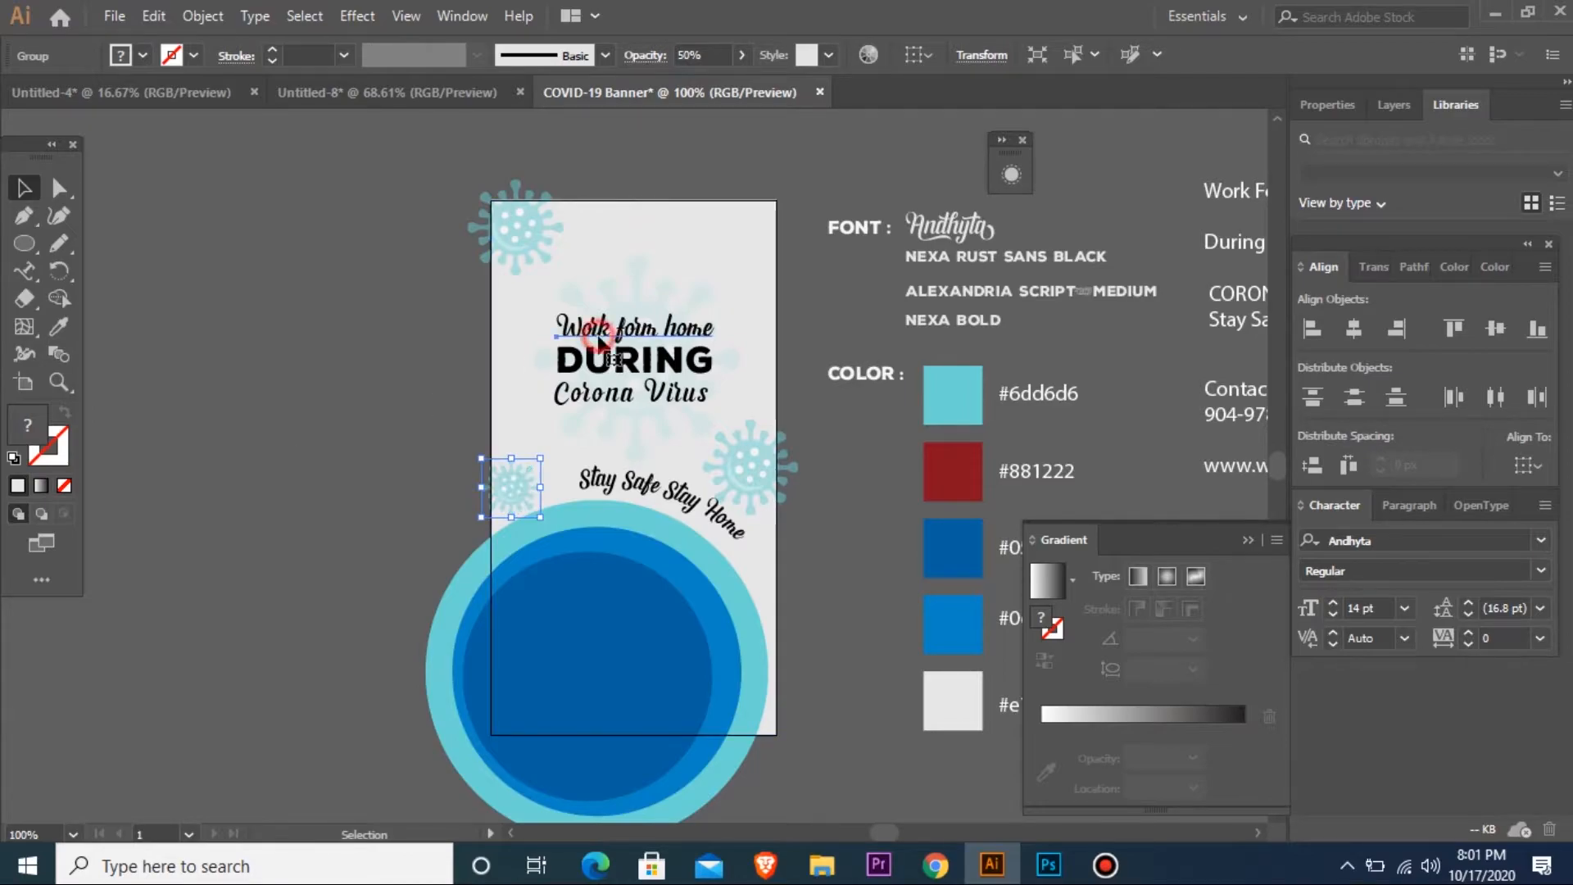
left_click(618, 393, "shift")
key("Left")
key("Left")
key("Left")
key("Left")
key("Up")
key("Up")
key("Up")
key("Up")
left_click(273, 375)
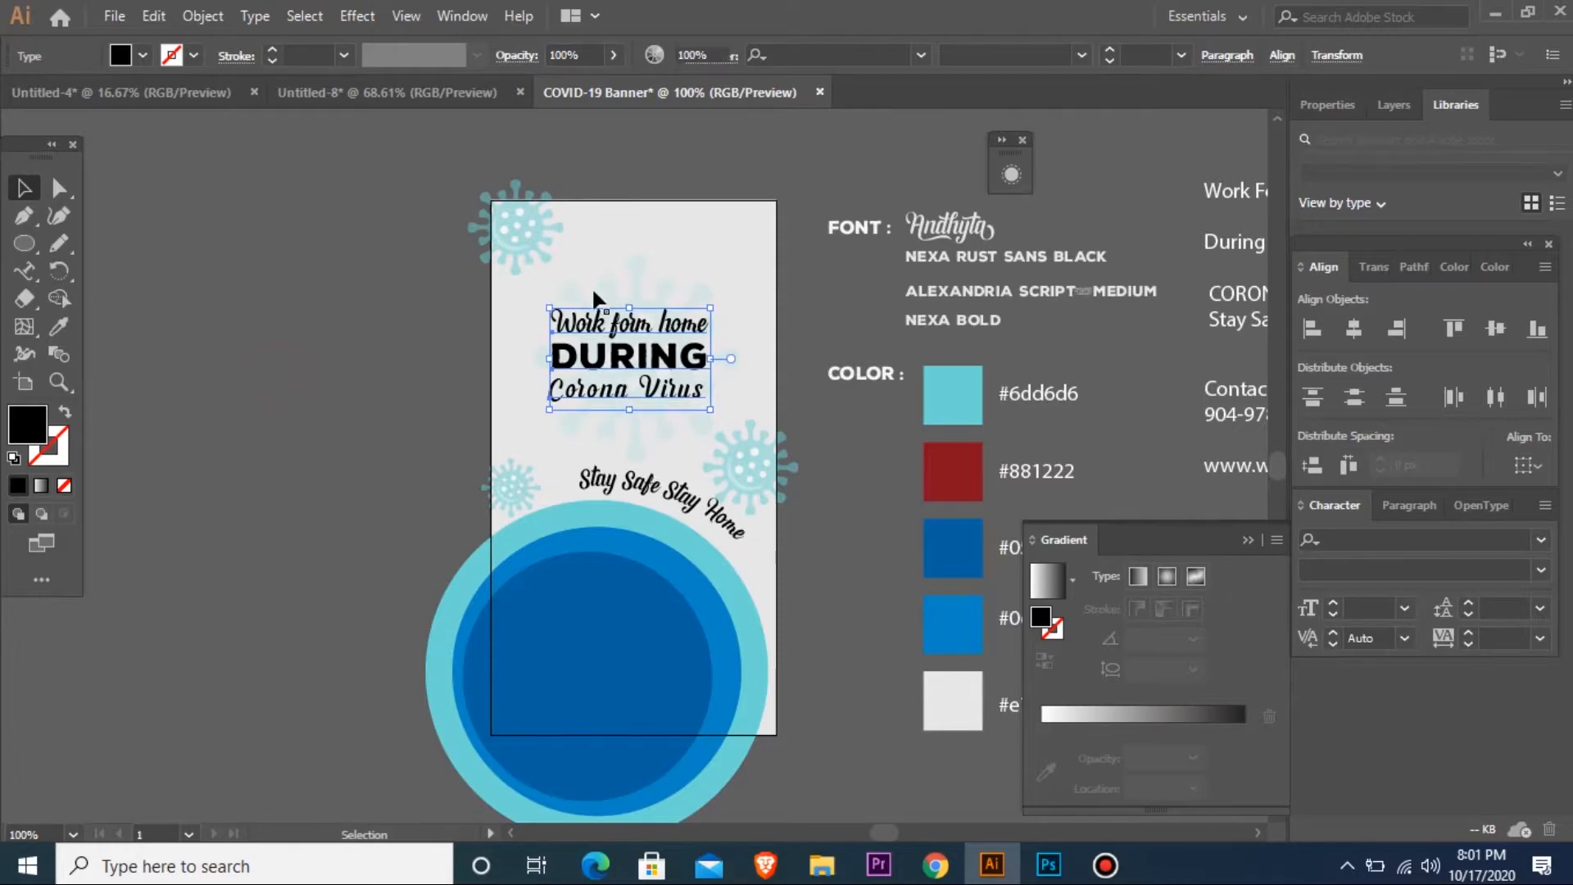
left_click(604, 320)
left_click(616, 360, "shift")
left_click(626, 386, "shift")
left_click(378, 399)
- Show the rulers and widen the headline tracking: "Corona Virus" to 120, "Work form home" to 20, and "DURING" to match their width
left_click_drag(393, 252, 1010, 495)
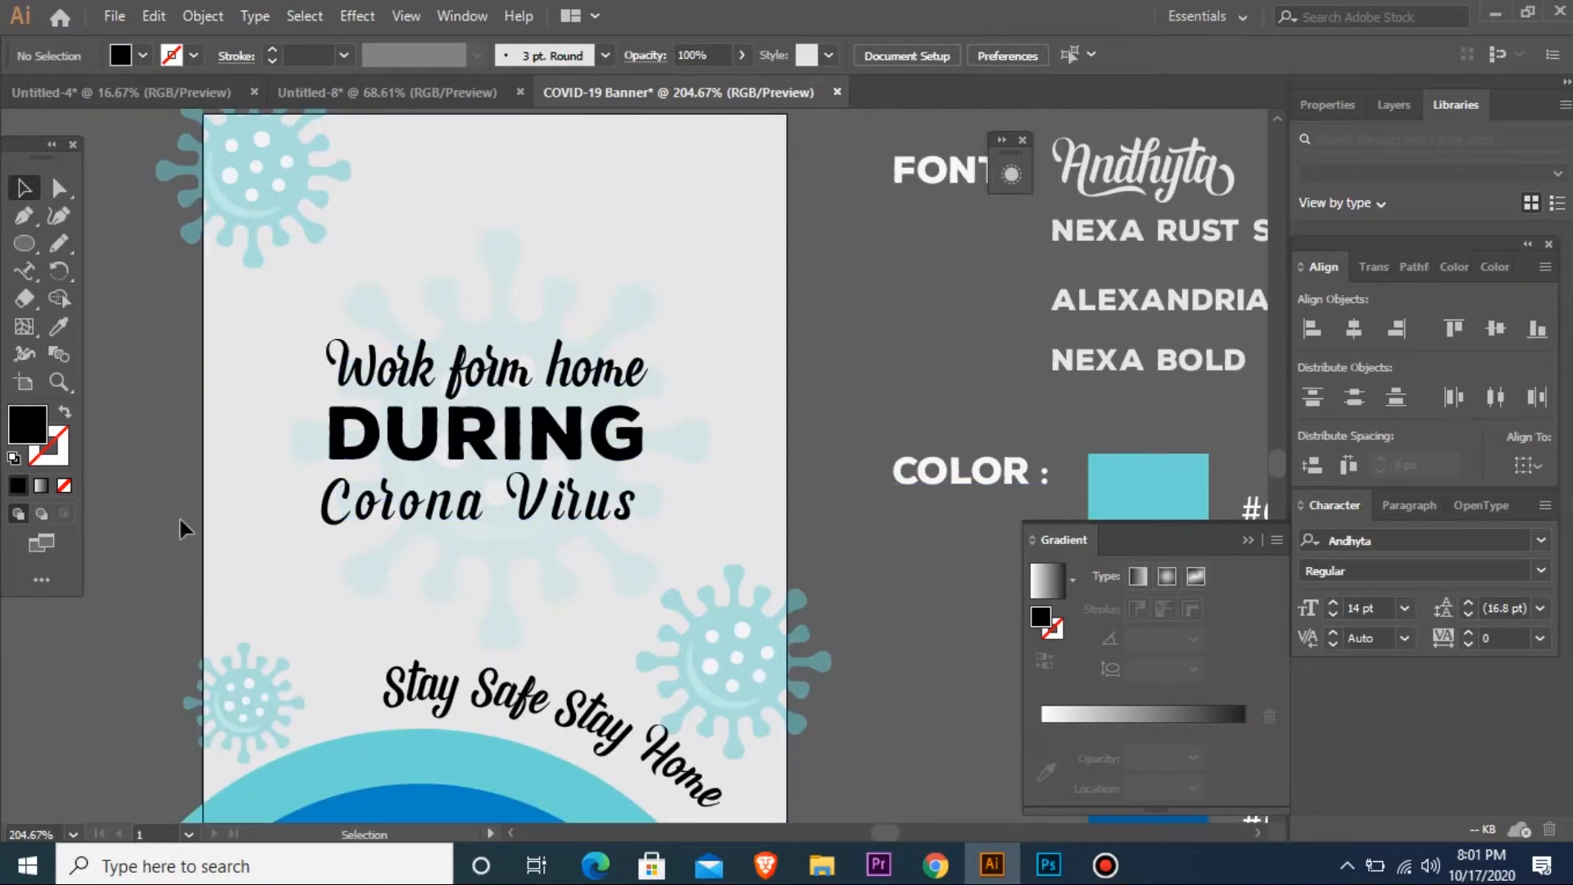
key("ctrl+r")
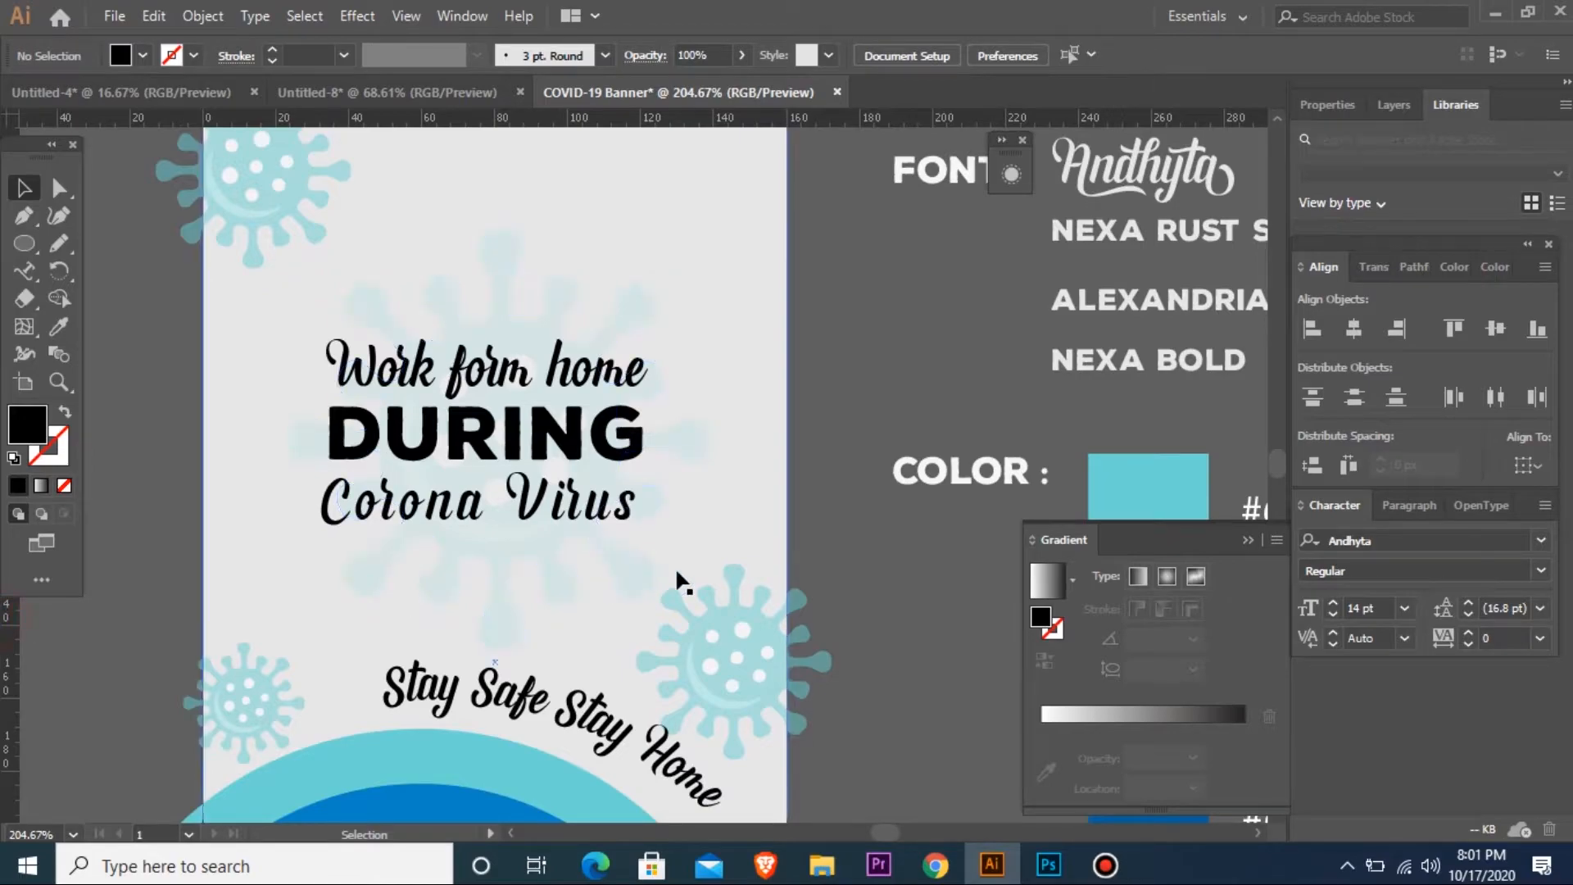
left_click(446, 518)
left_click(526, 418)
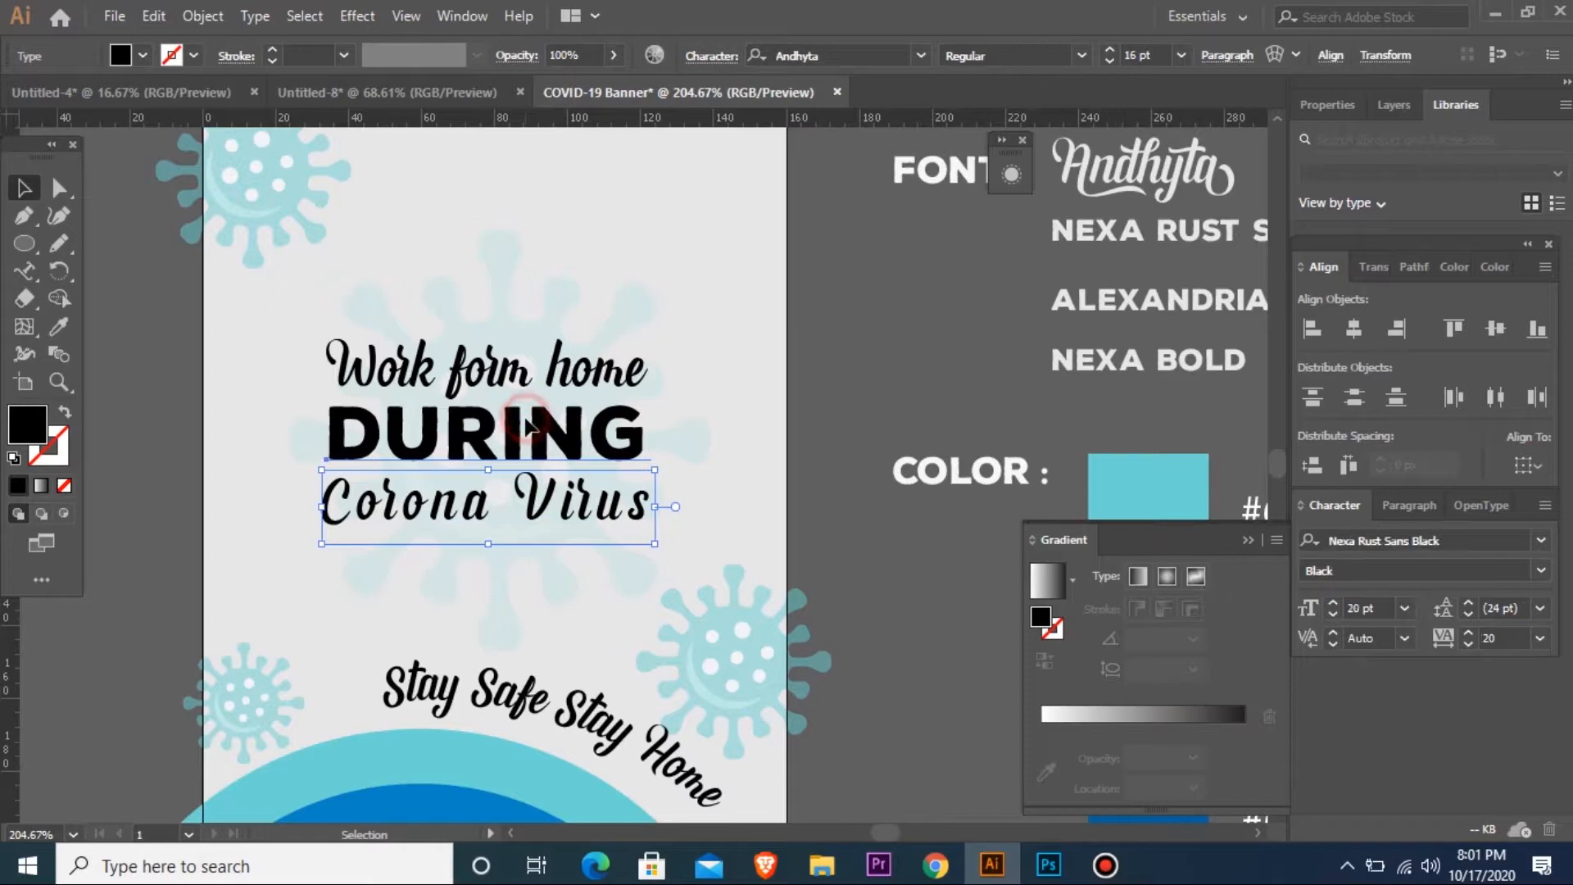
left_click(533, 368)
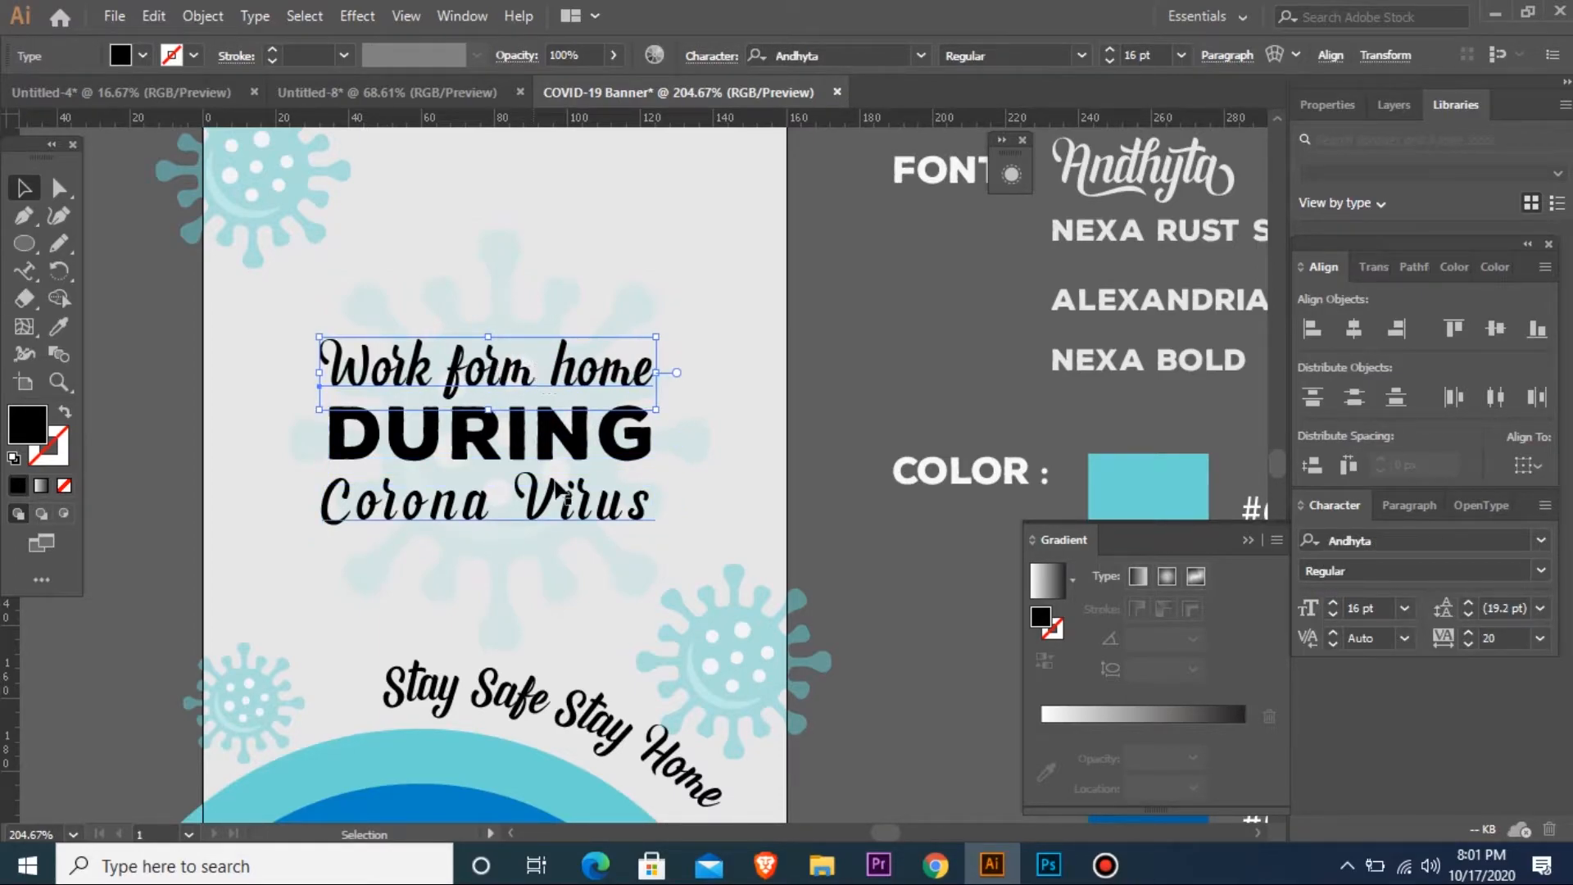
- Align the "Work form home" and "Corona Virus" headline lines by their left edges
left_click(560, 512)
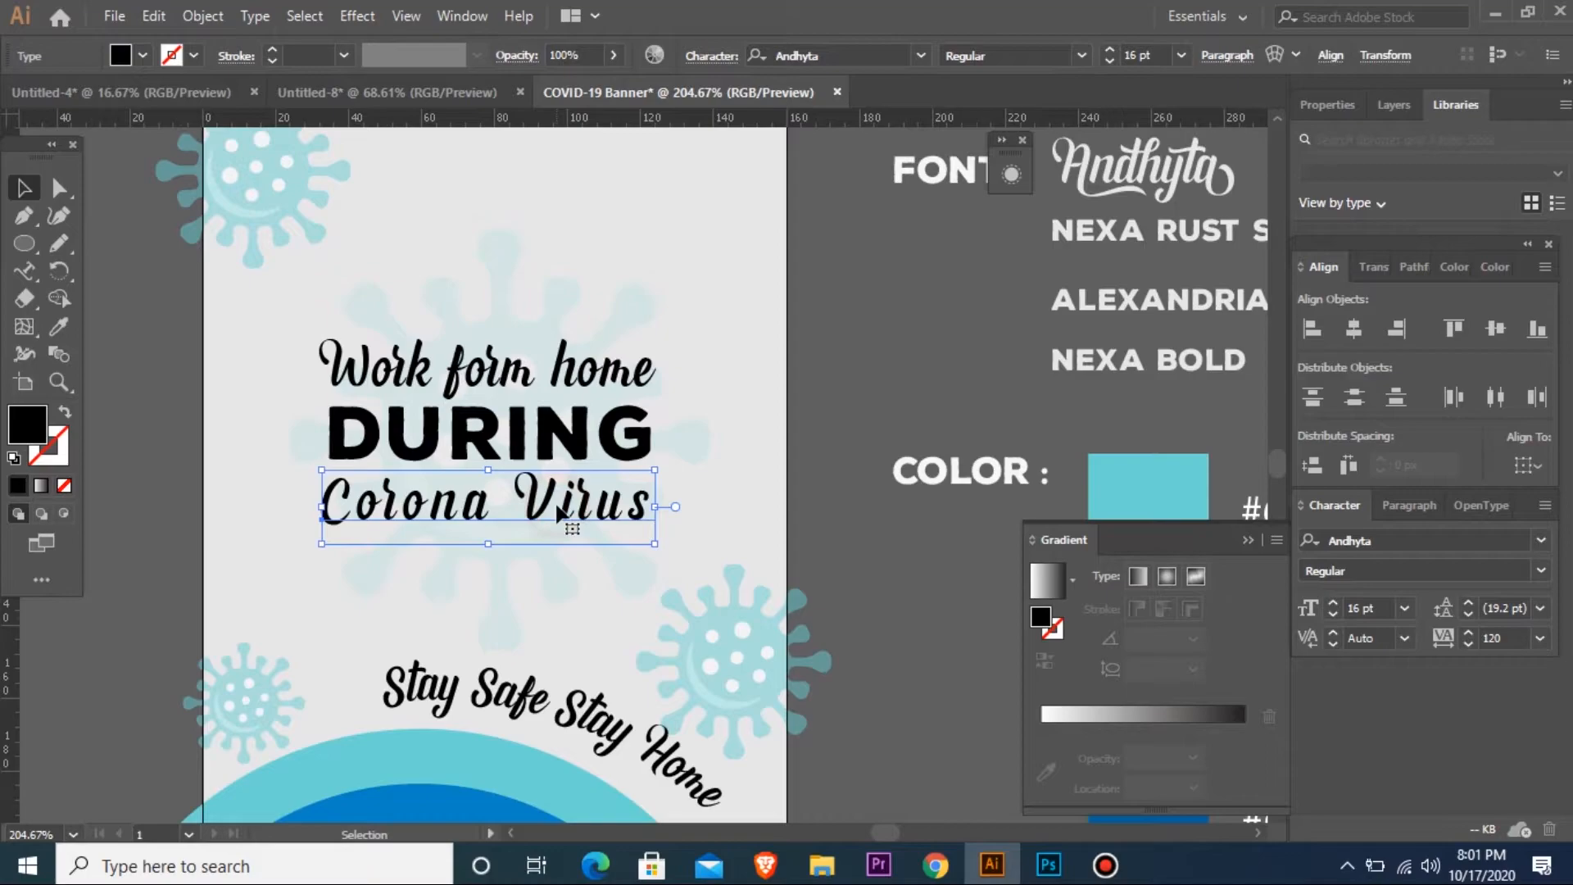
left_click(532, 373, "shift")
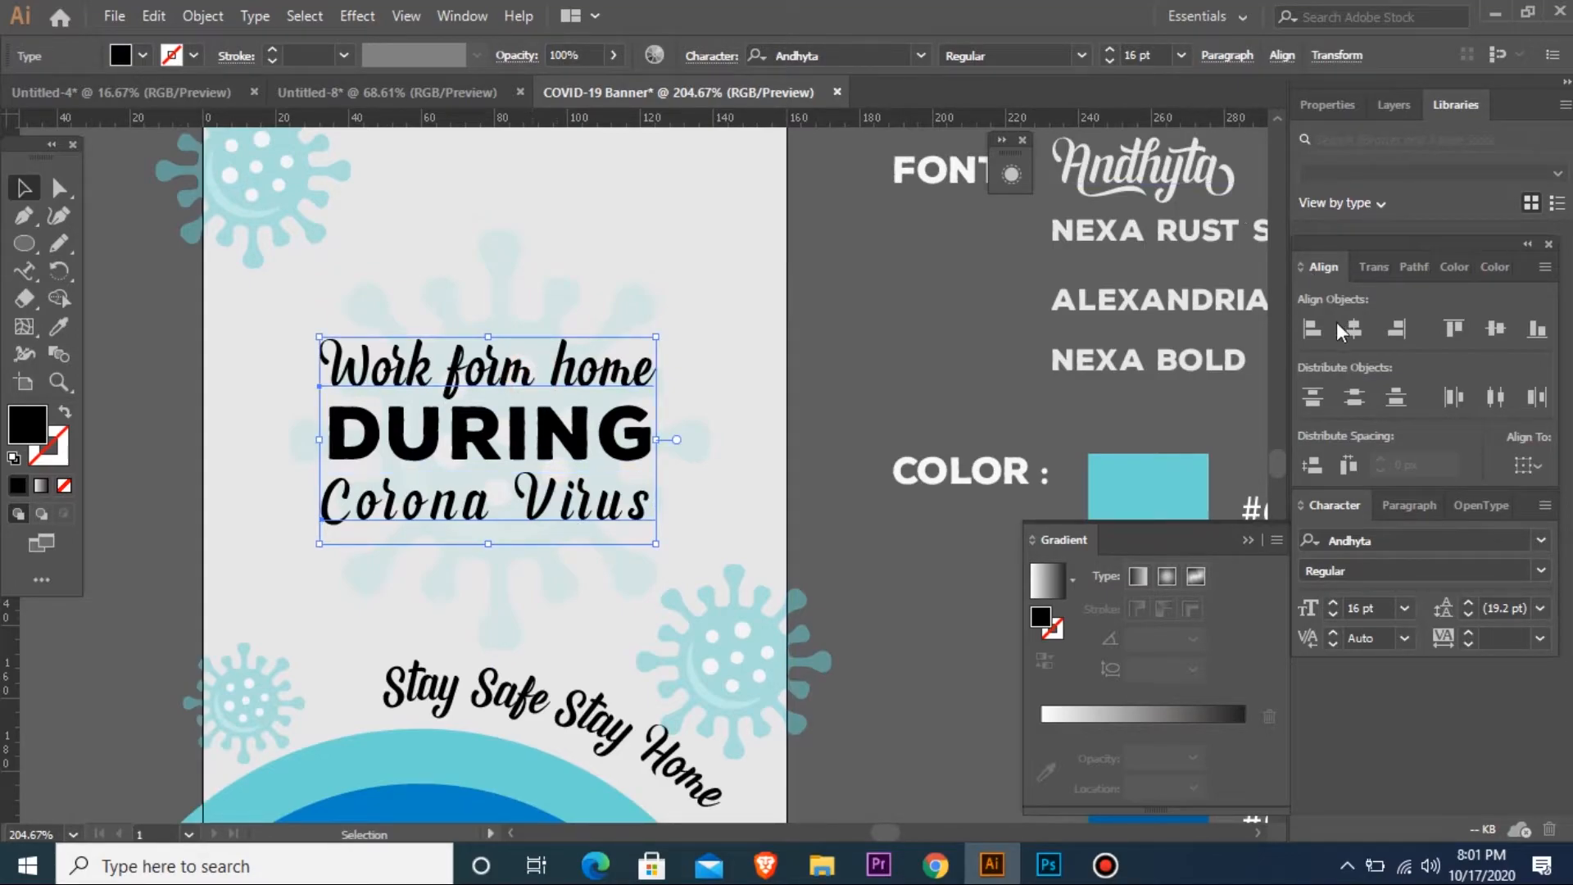
left_click(1316, 328)
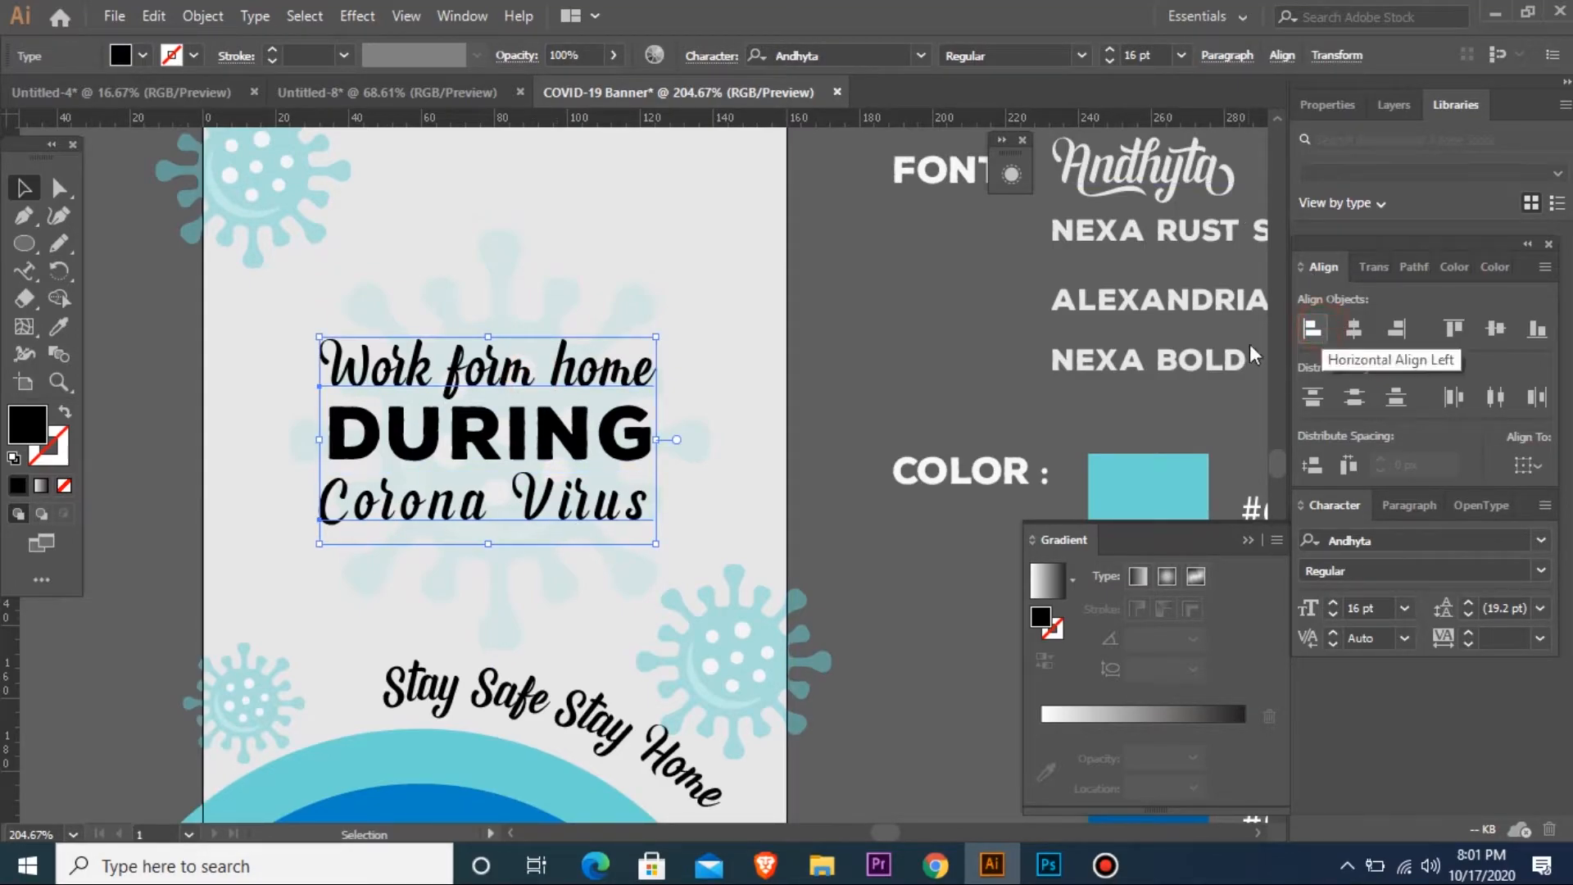
left_click(905, 401)
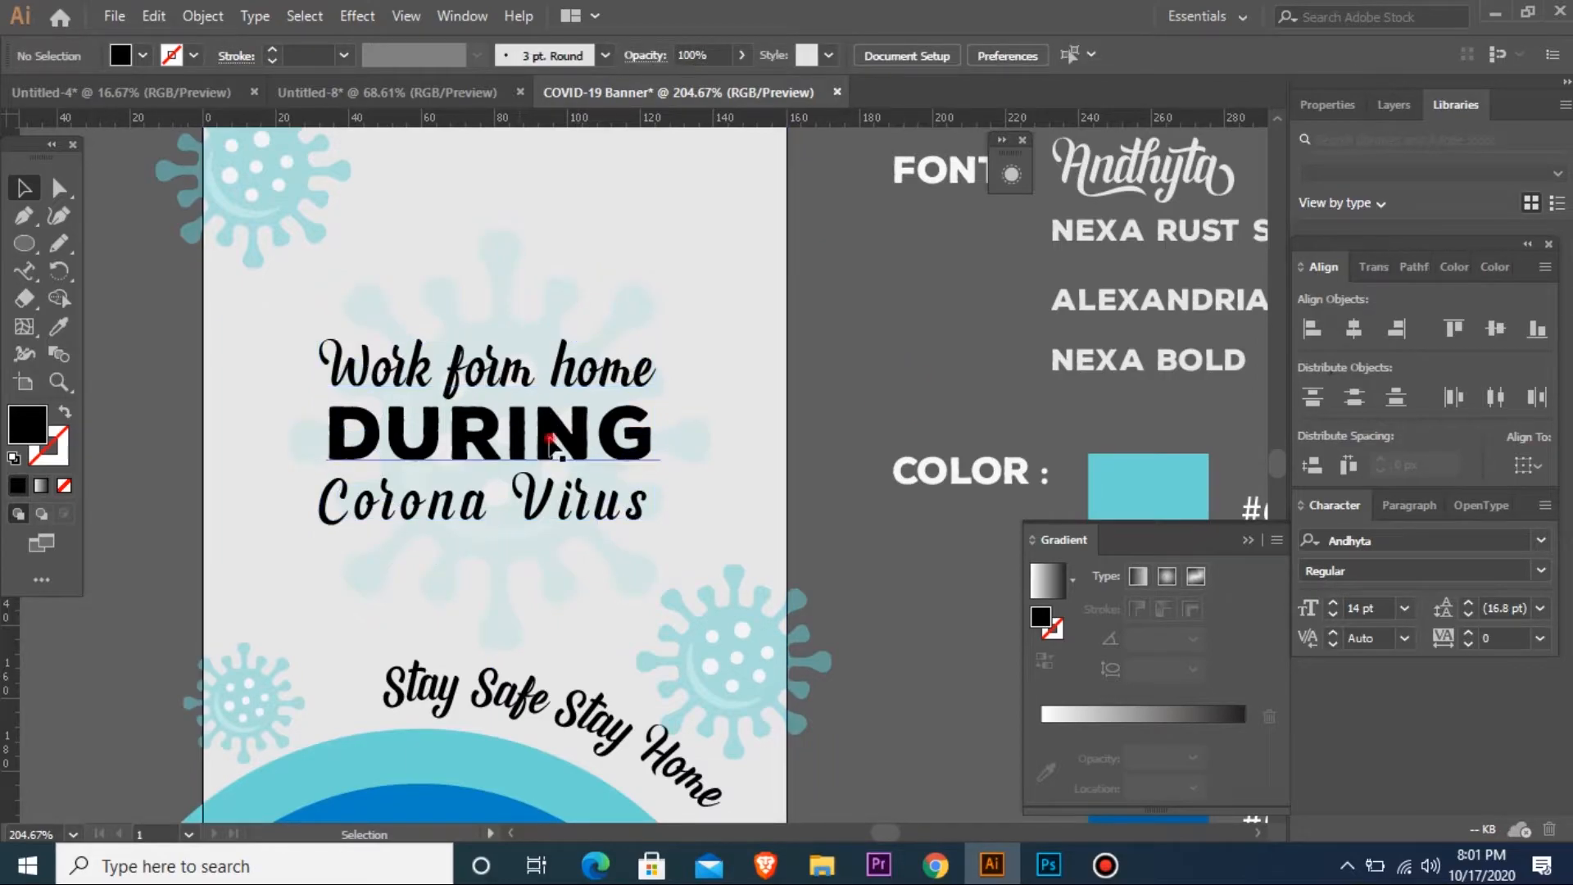
left_click(551, 446)
- Open the "Charaxter png" file and cut the image of the man with the laptop from it
key("ctrl+minus")
key("ctrl+minus")
key("ctrl+minus")
key("ctrl+minus")
key("ctrl+minus")
key("ctrl+space")
left_click_drag(490, 395, 1062, 668)
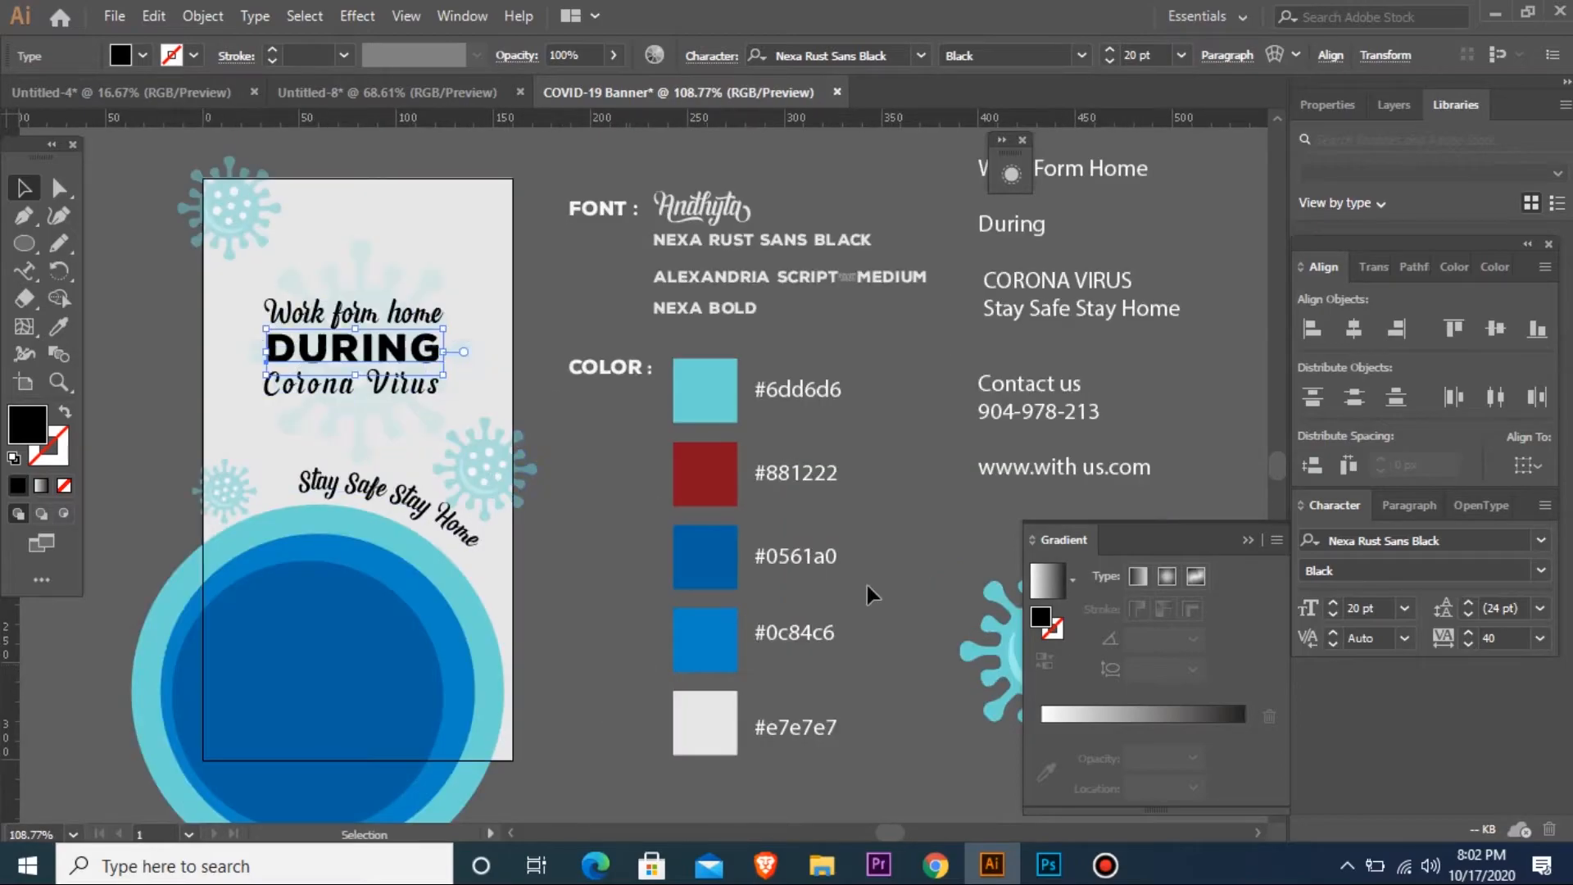
left_click(544, 238)
key("ctrl+o")
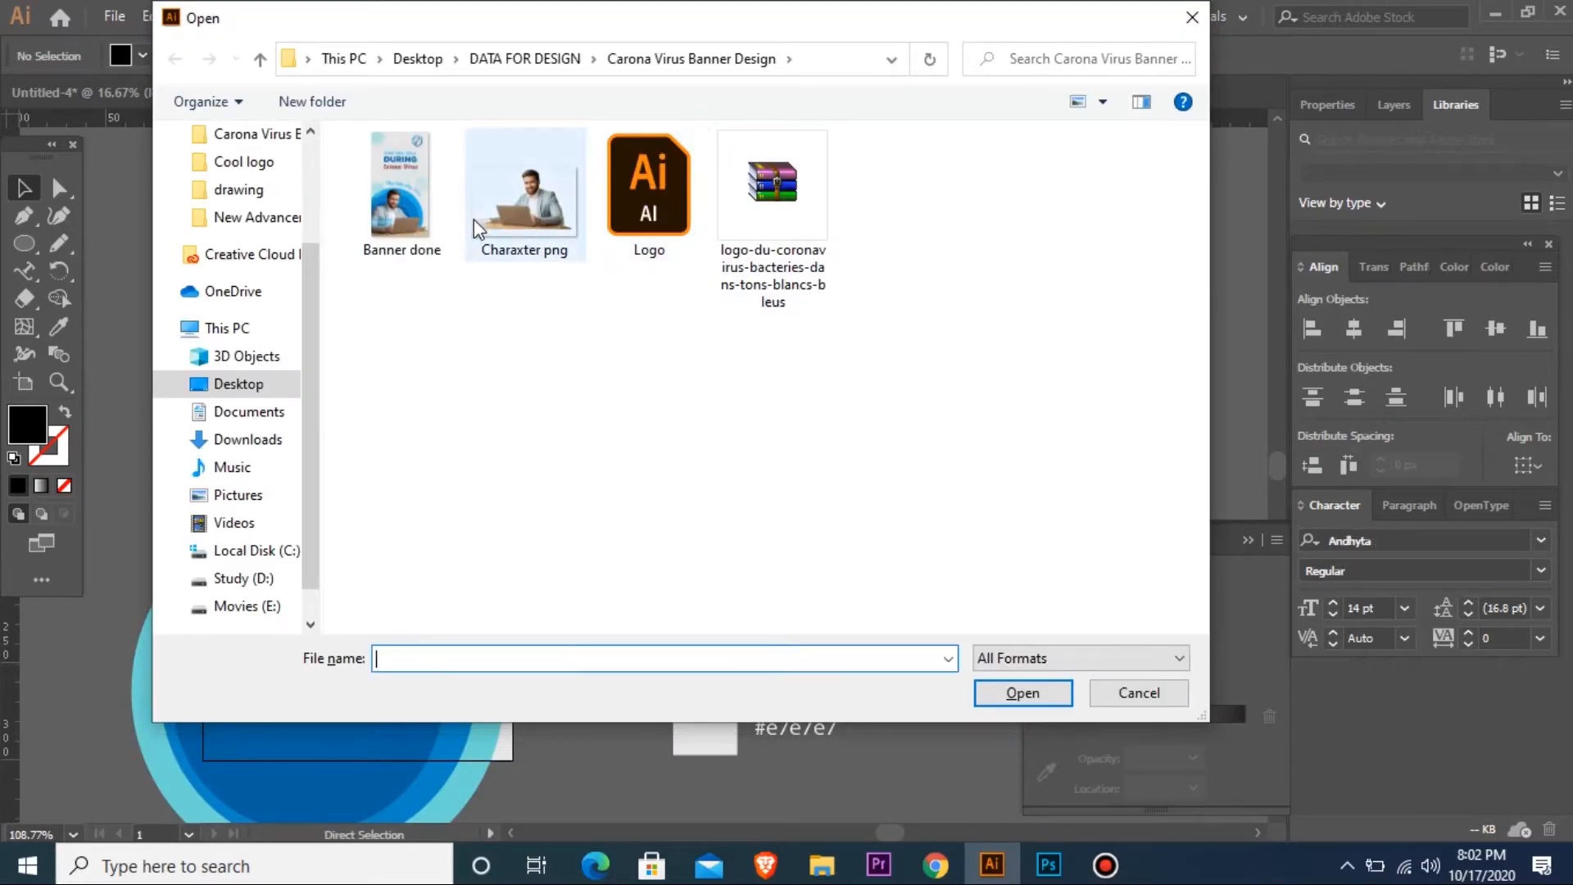
left_click(474, 219)
left_click(1031, 691)
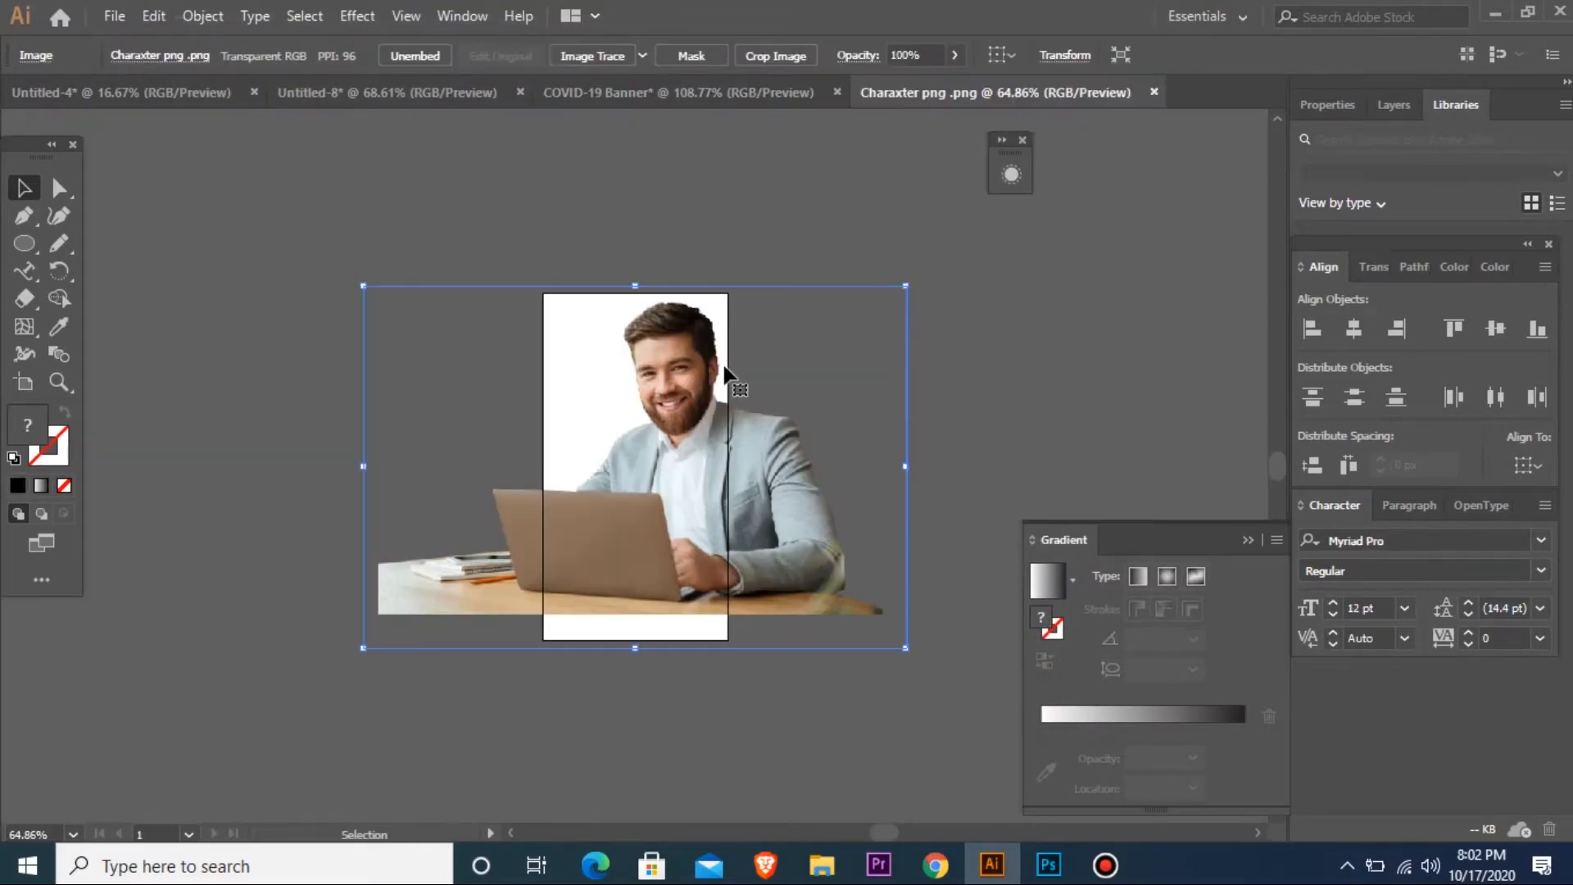
key("ctrl+x")
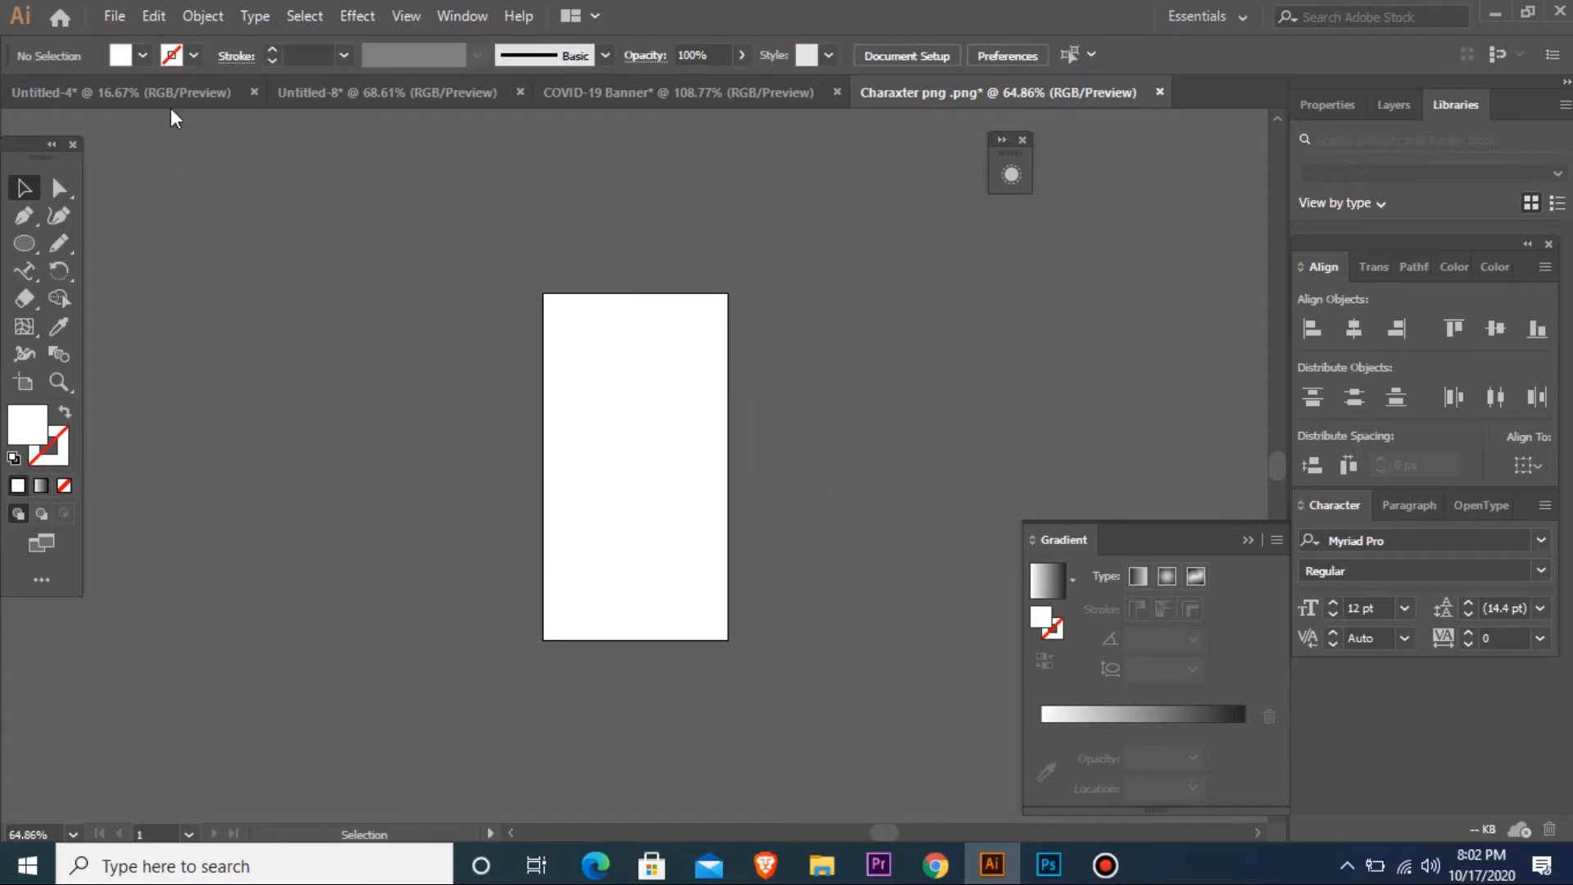
- Paste the man's image into the COVID-19 Banner document and scale it down over the banner's blue circles
left_click(170, 91)
left_click(357, 95)
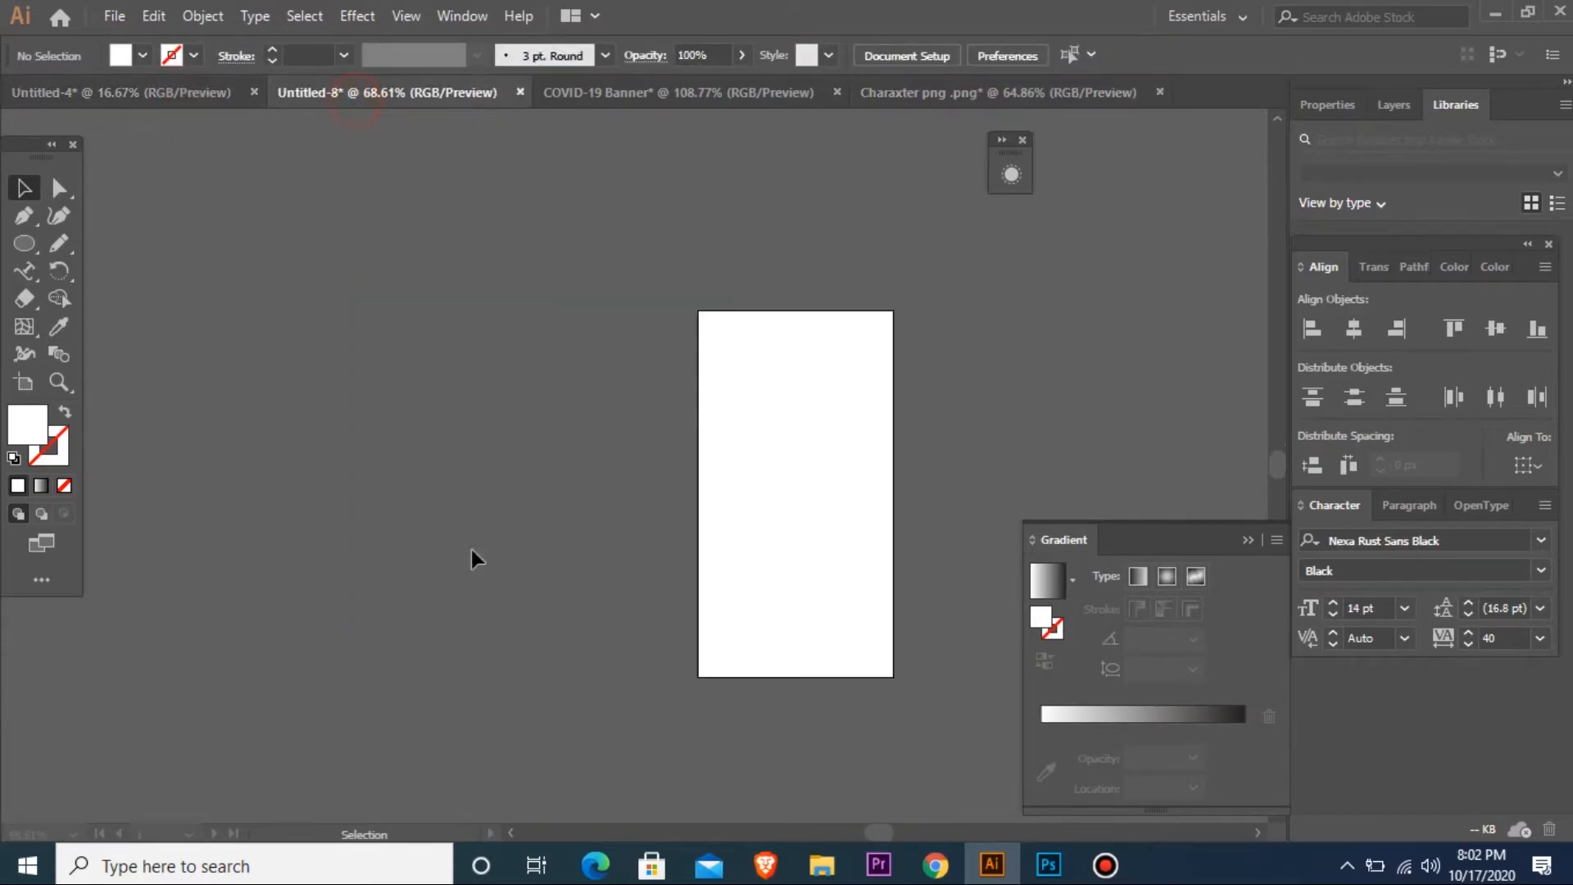
left_click(681, 95)
key("ctrl+minus")
key("ctrl+minus")
key("ctrl+minus")
key("ctrl+minus")
left_click_drag(245, 522, 720, 627)
key("ctrl+v")
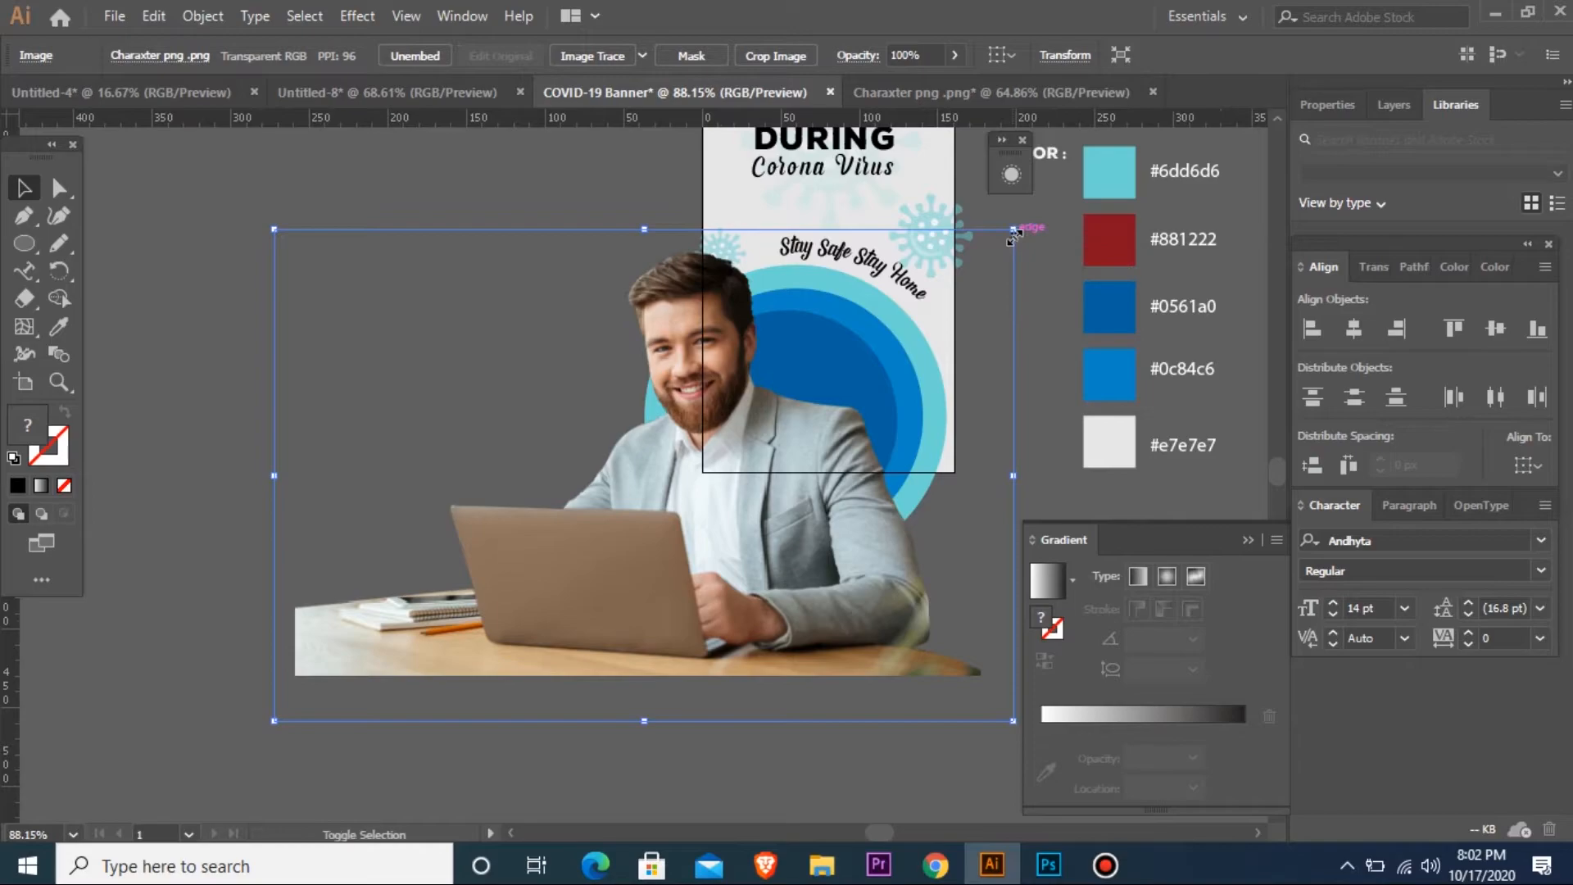
left_click_drag(1014, 236, 733, 416)
left_click_drag(684, 501, 952, 494)
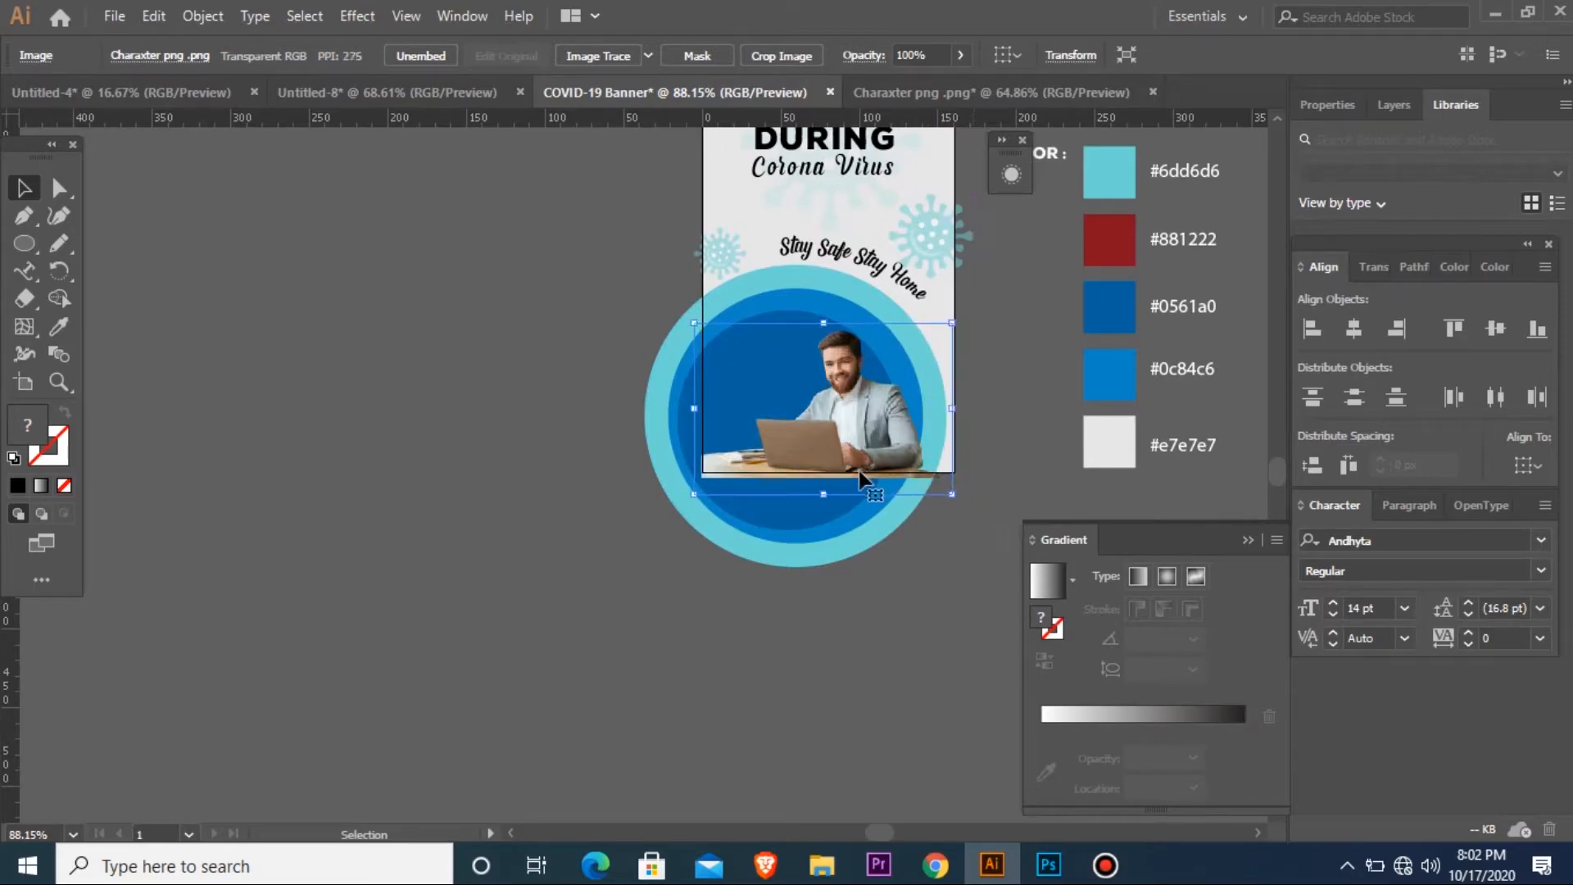
- Reflect the man's image across the vertical axis and shift it slightly left over the circles
right_click(862, 481)
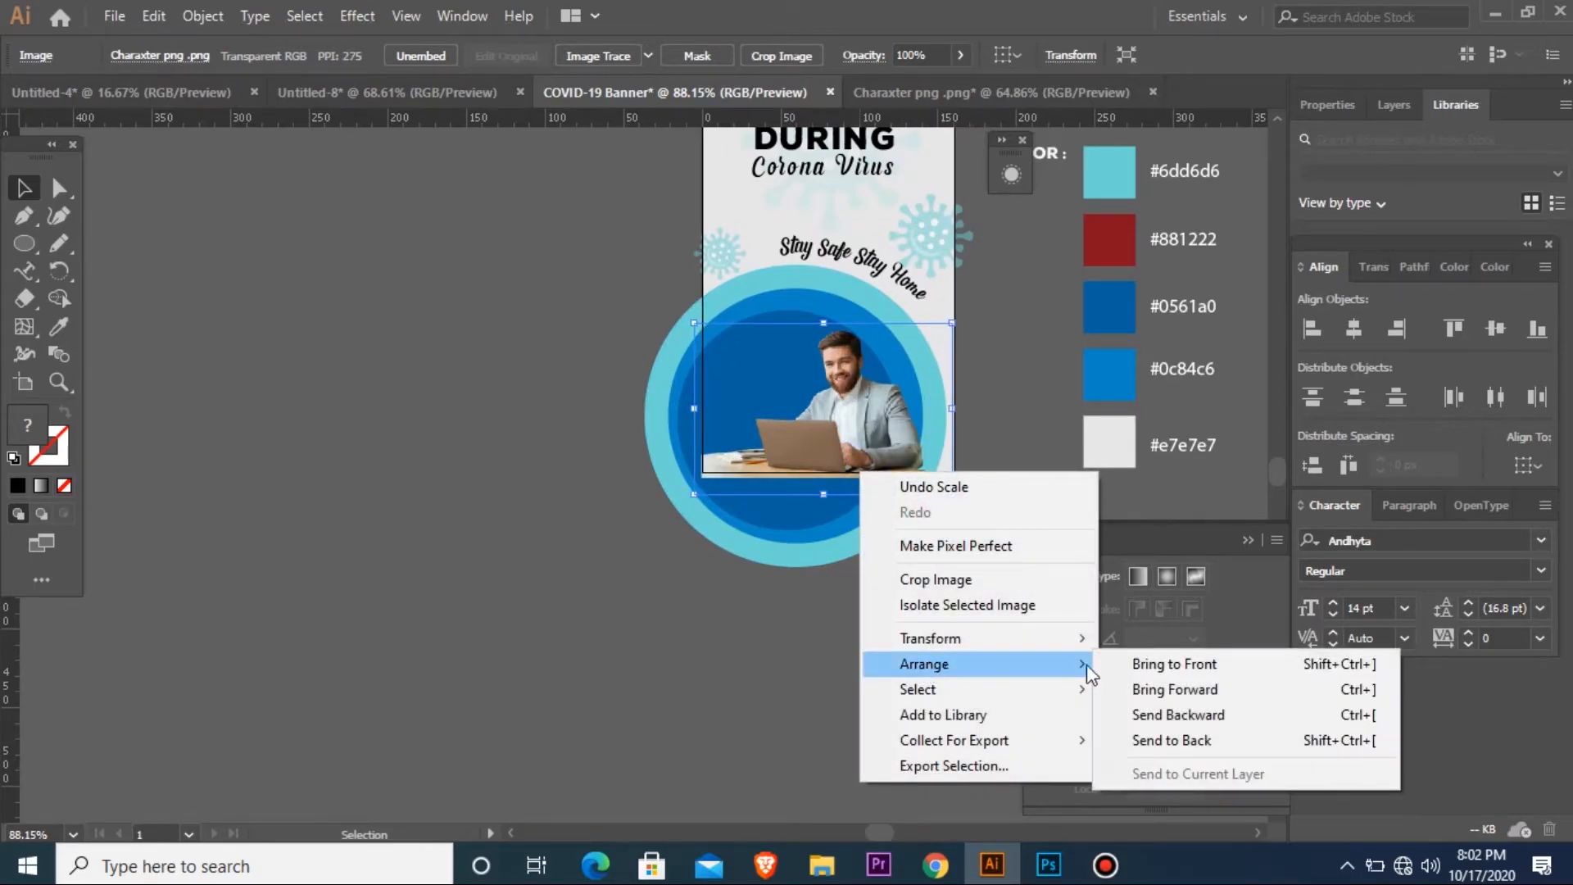
mouse_move(1069, 639)
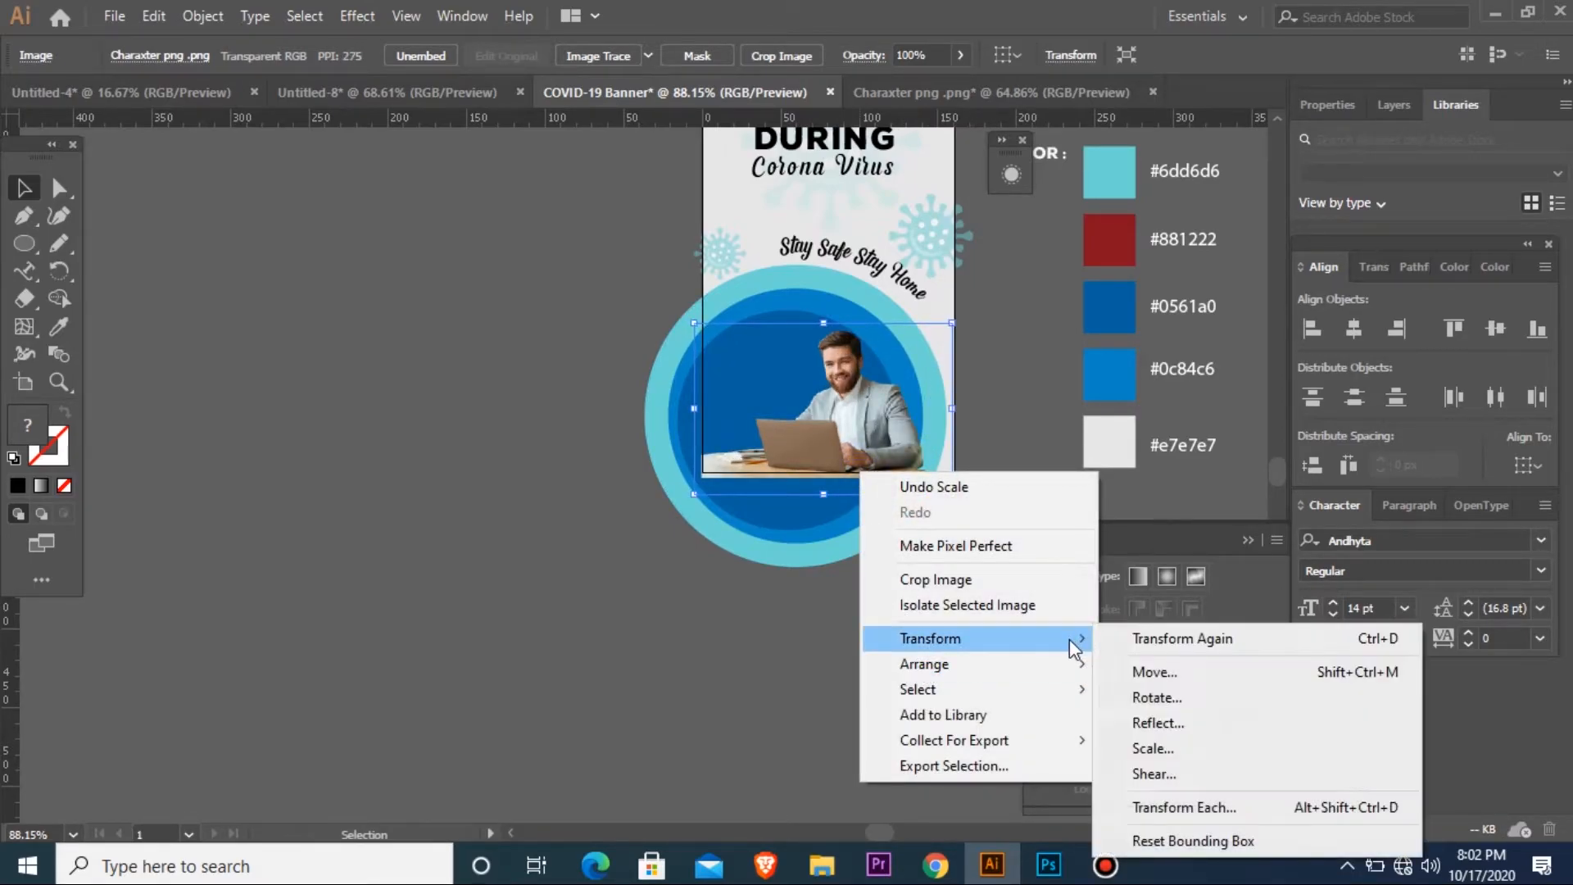
left_click(1181, 725)
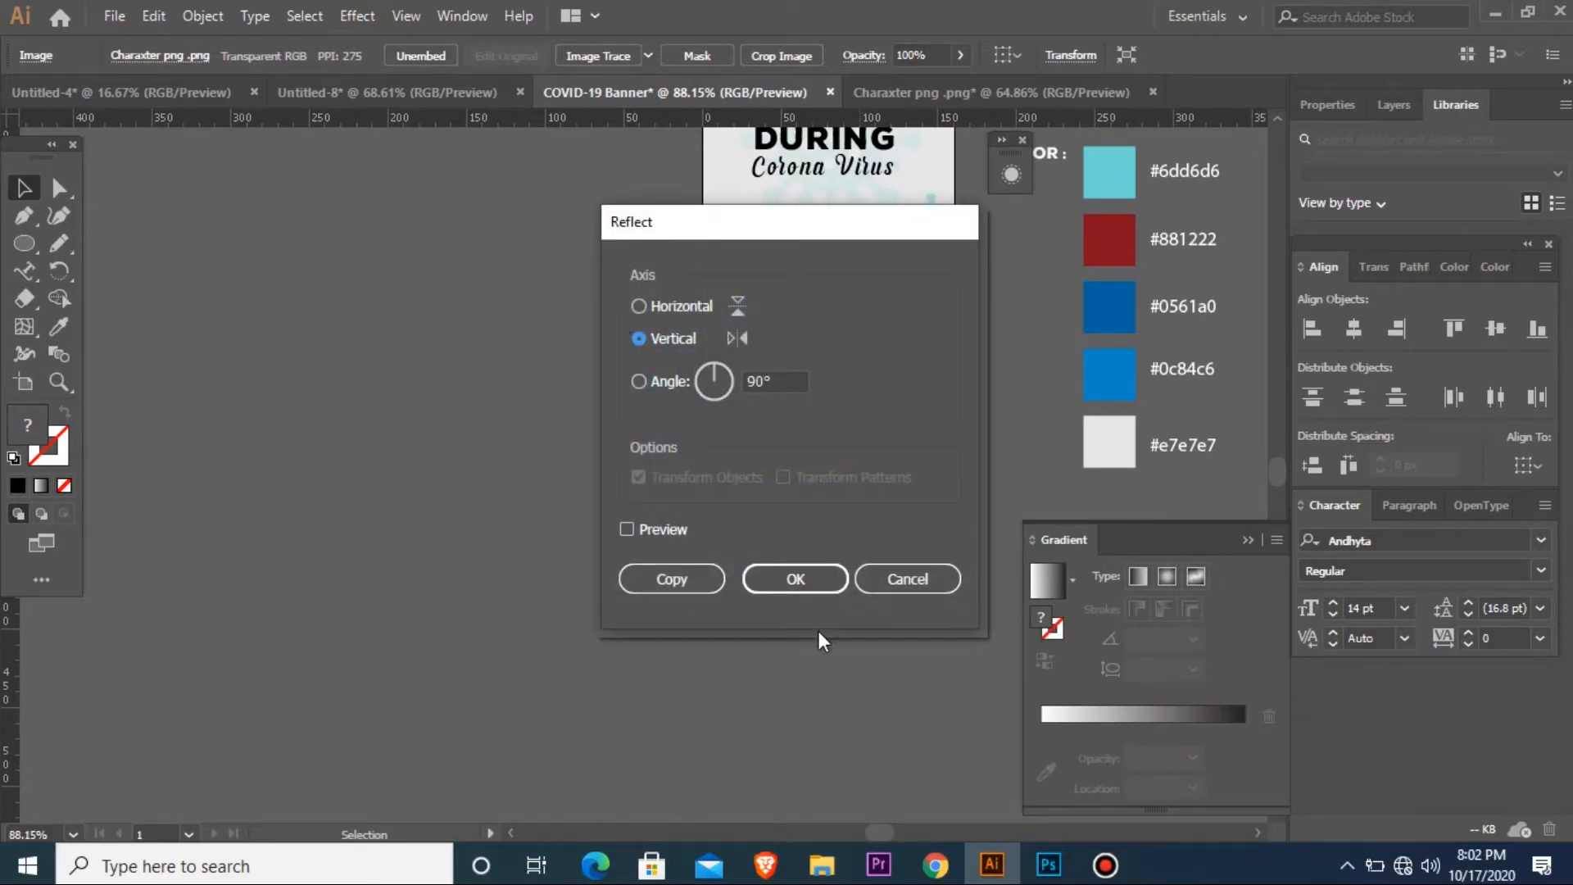
left_click(799, 580)
left_click_drag(772, 394, 764, 393)
- Enlarge the man's image moderately and reposition it so the desk sits along the banner's lower edge
left_click_drag(380, 274, 1119, 555)
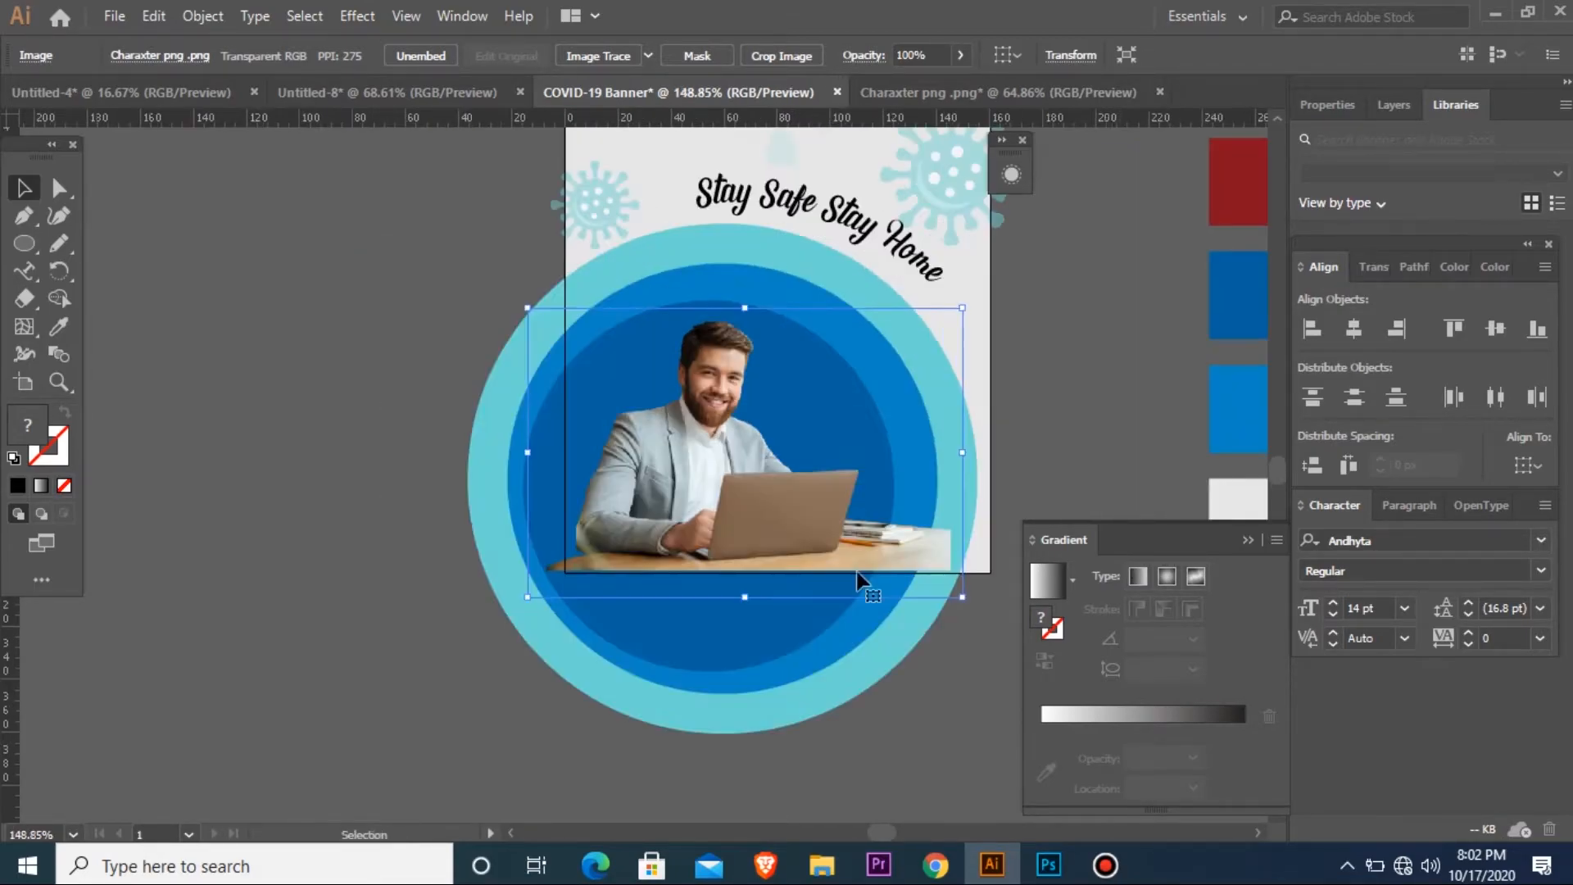
left_click_drag(962, 596, 1004, 625)
left_click_drag(684, 494, 721, 485)
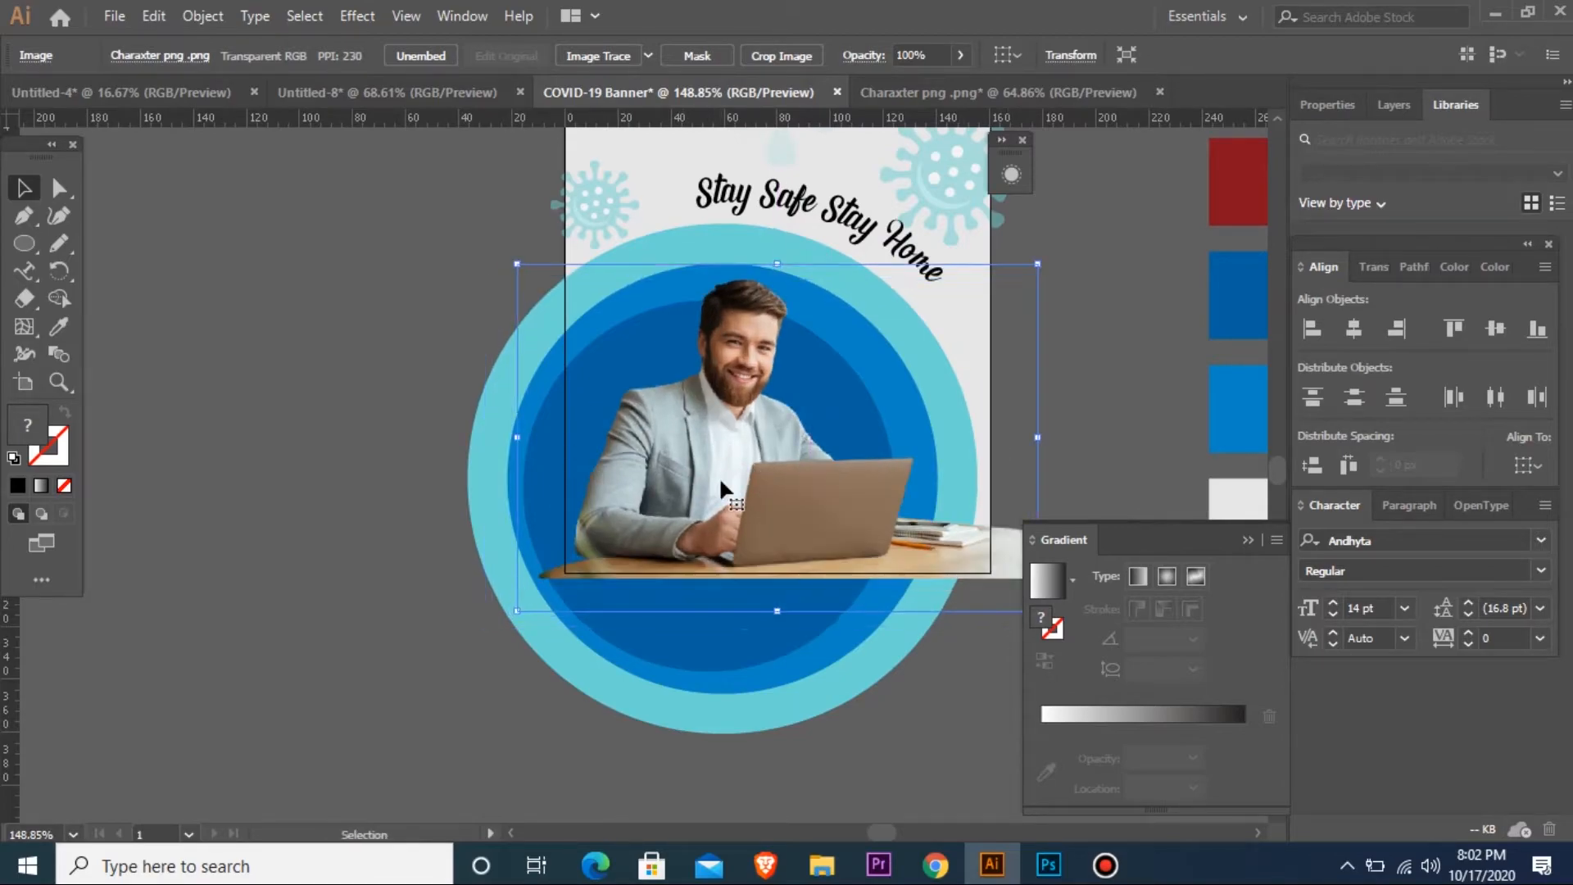
- Cut the man's image from the banner to expose the overlapping circles
key("ctrl+minus")
key("ctrl+minus")
left_click_drag(289, 286, 1048, 636)
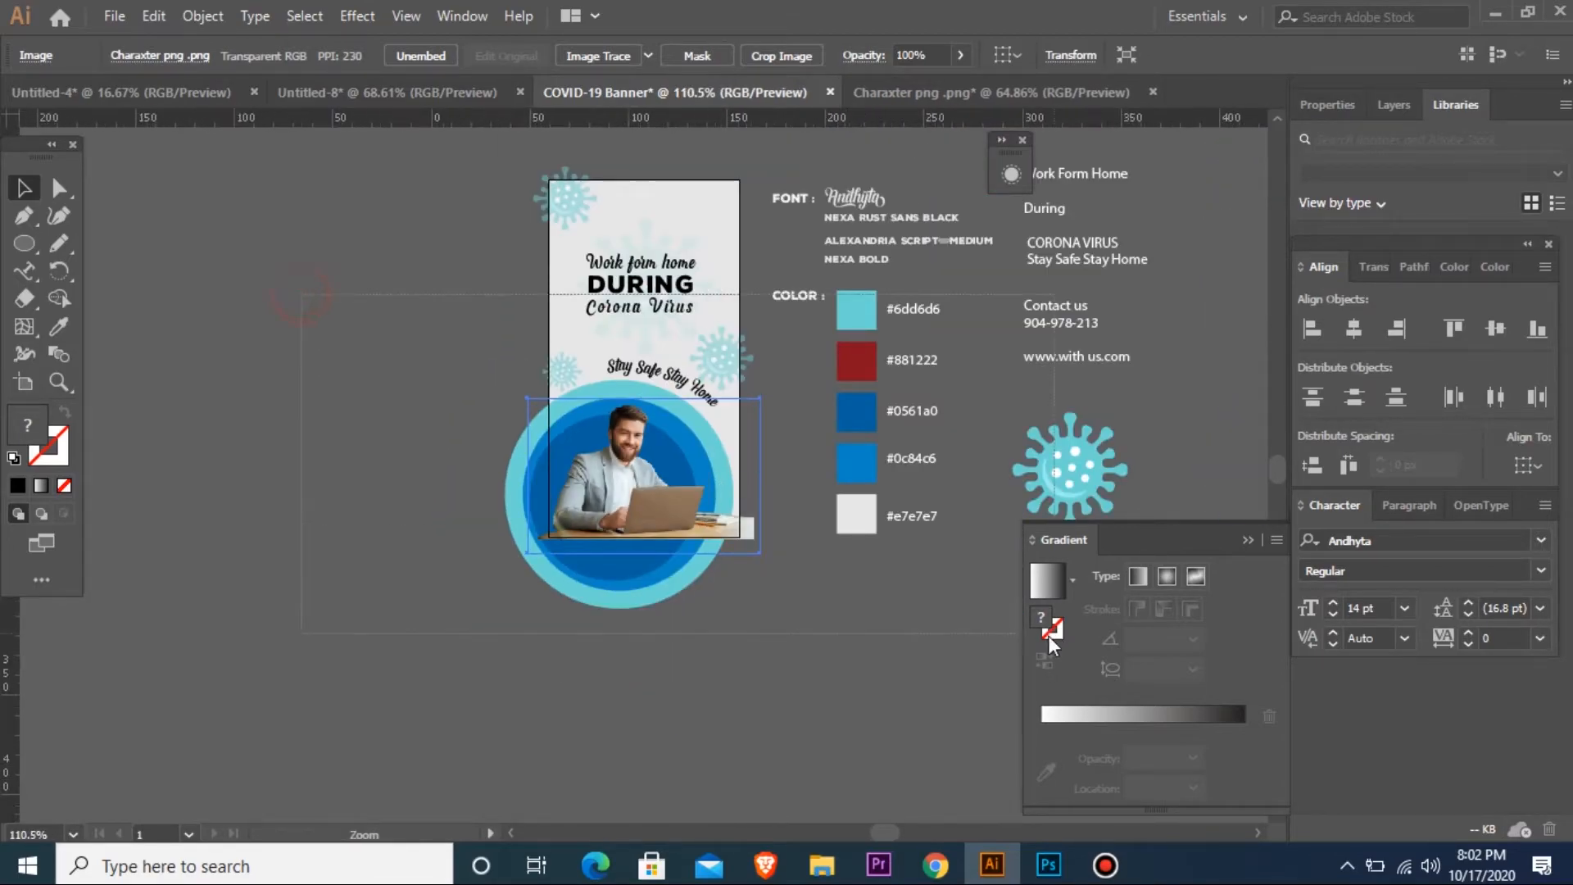
left_click_drag(781, 625, 801, 628)
key("Delete")
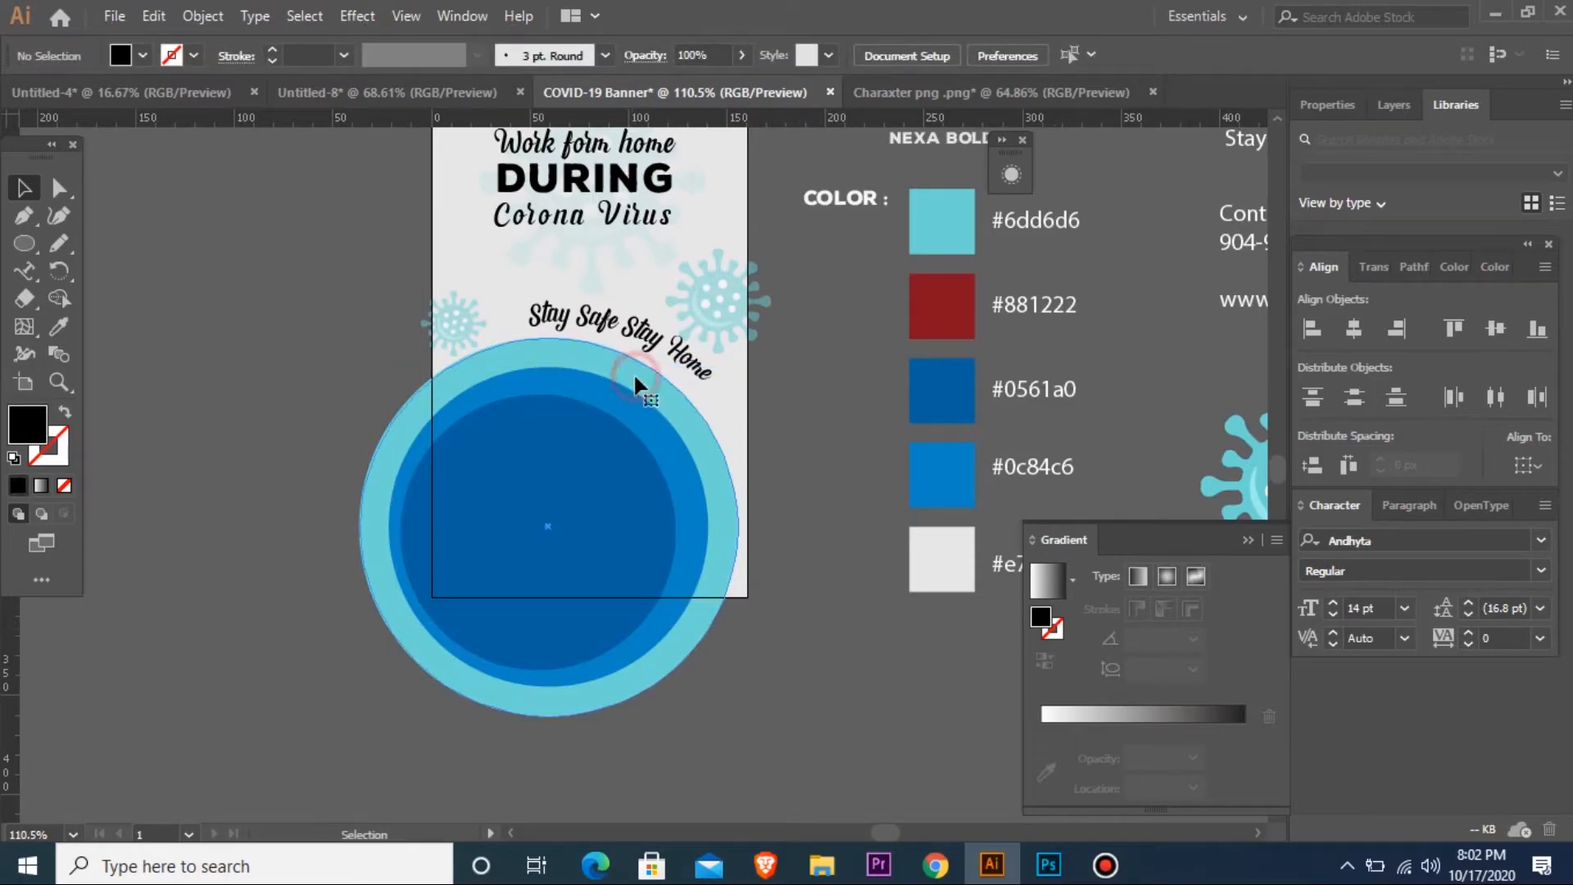
- Recolour the outermost turquoise circle with the middle circle's blue, #0c84c6, brightened in the Color Picker
left_click(635, 378)
key("i")
left_click(633, 401)
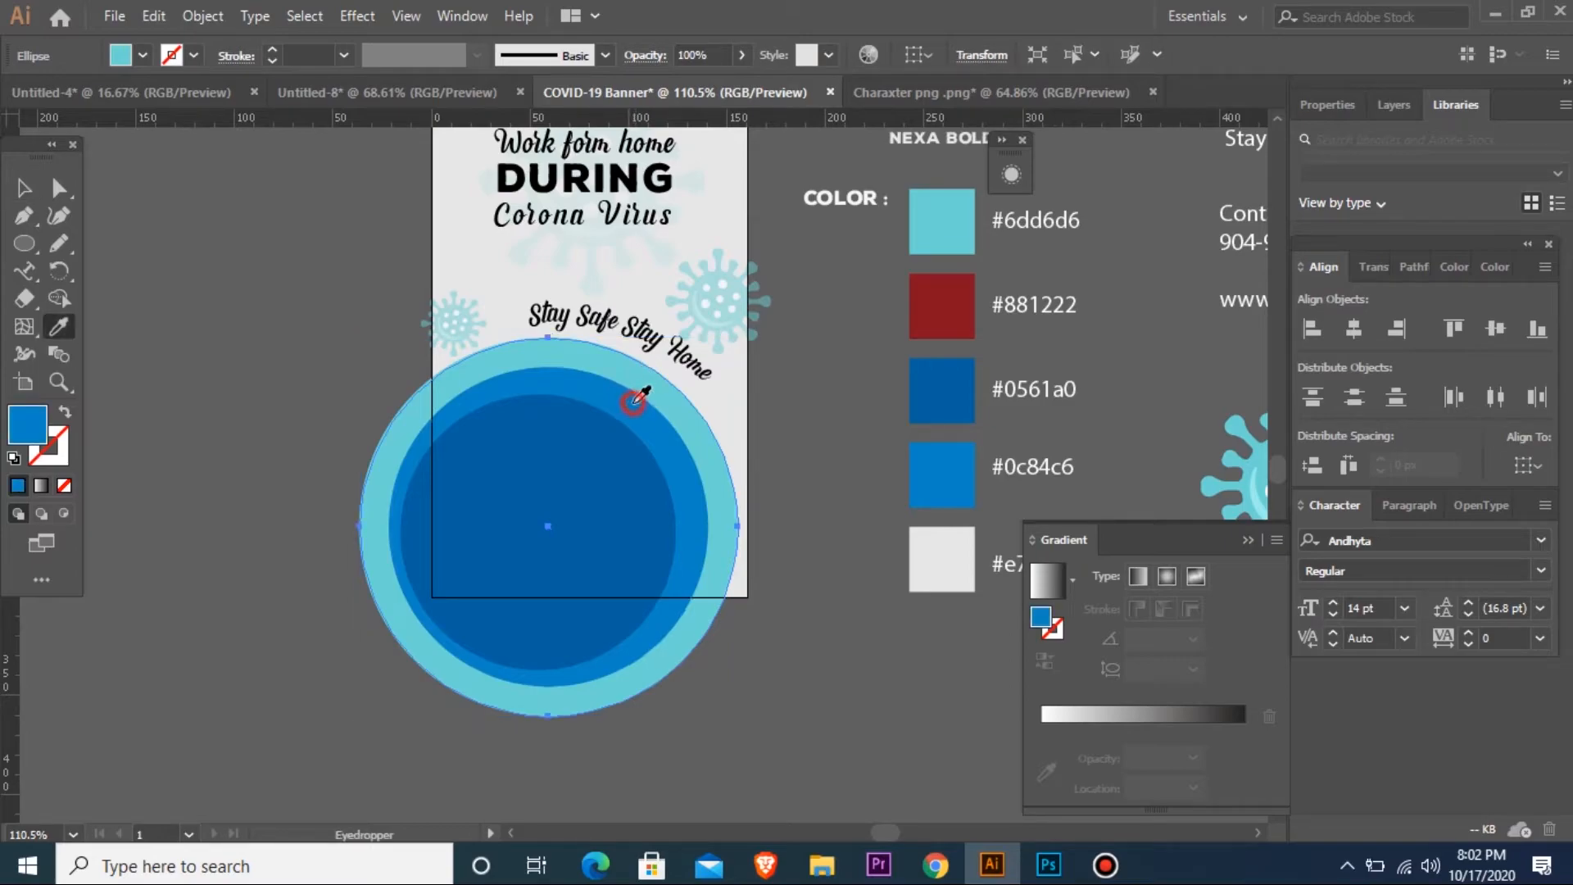
key("v")
double_click(27, 424)
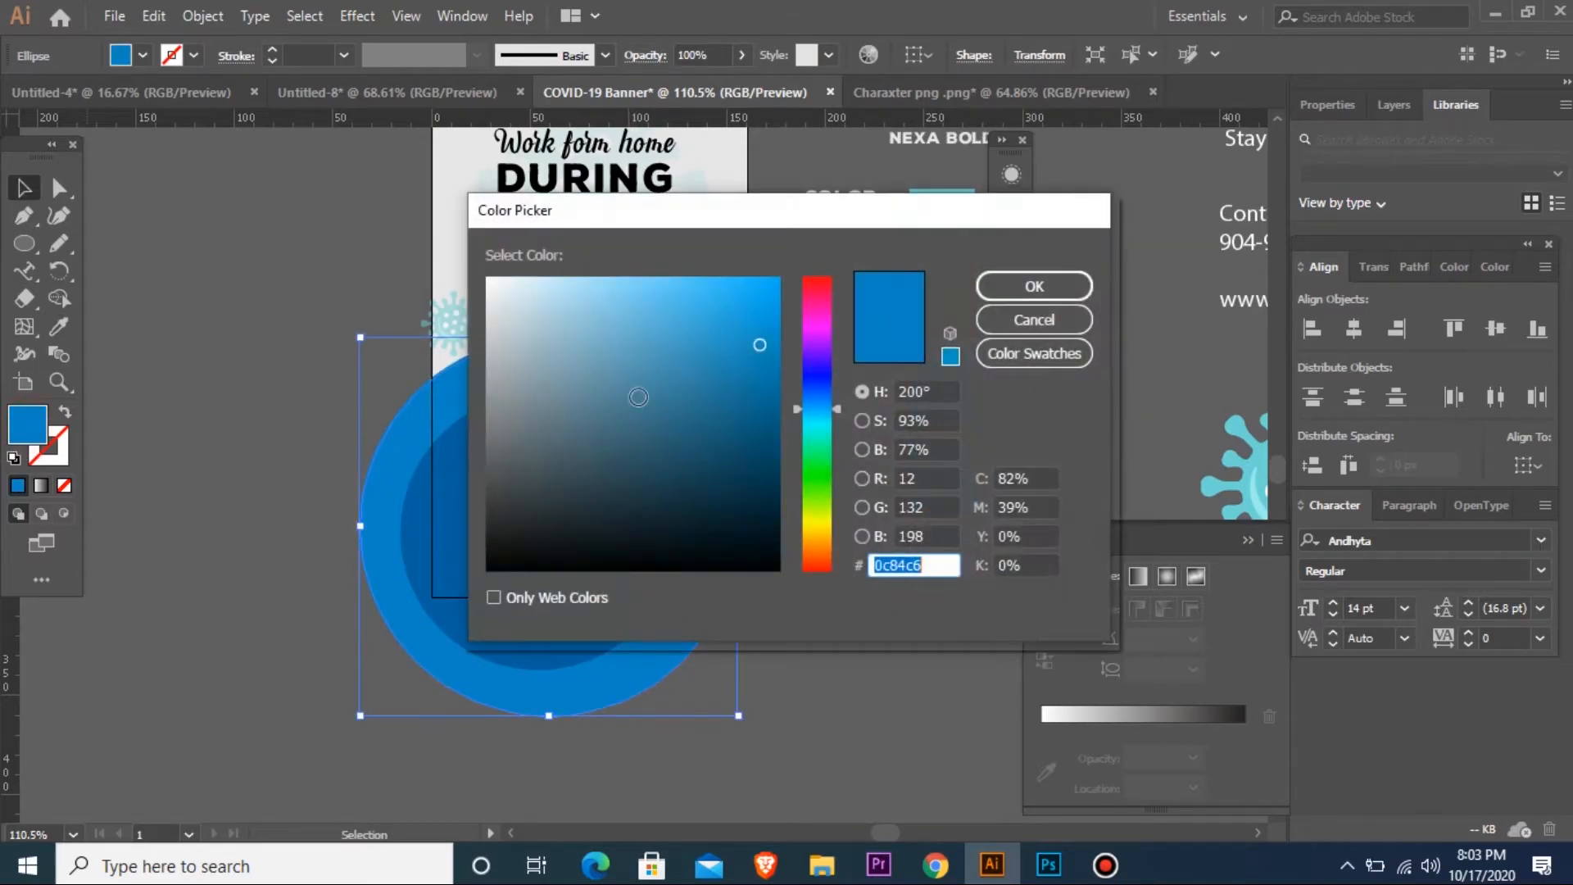
left_click_drag(731, 331, 751, 285)
left_click(1030, 286)
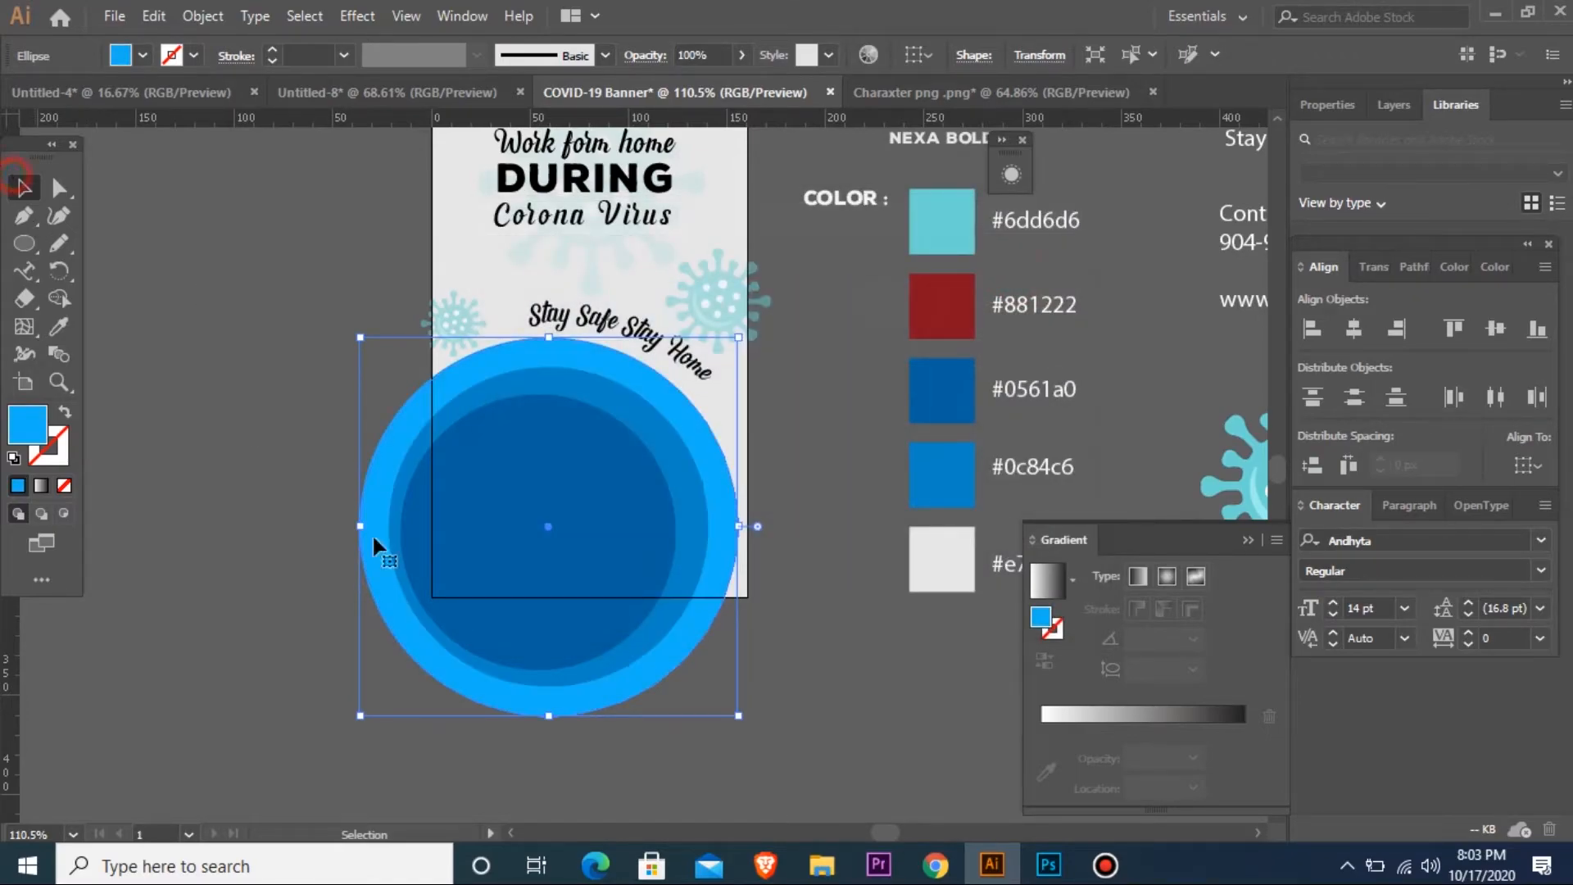
- Paste the man's image back over the circles, slightly larger and with the desk along the banner's lower edge
left_click(760, 650)
key("ctrl+v")
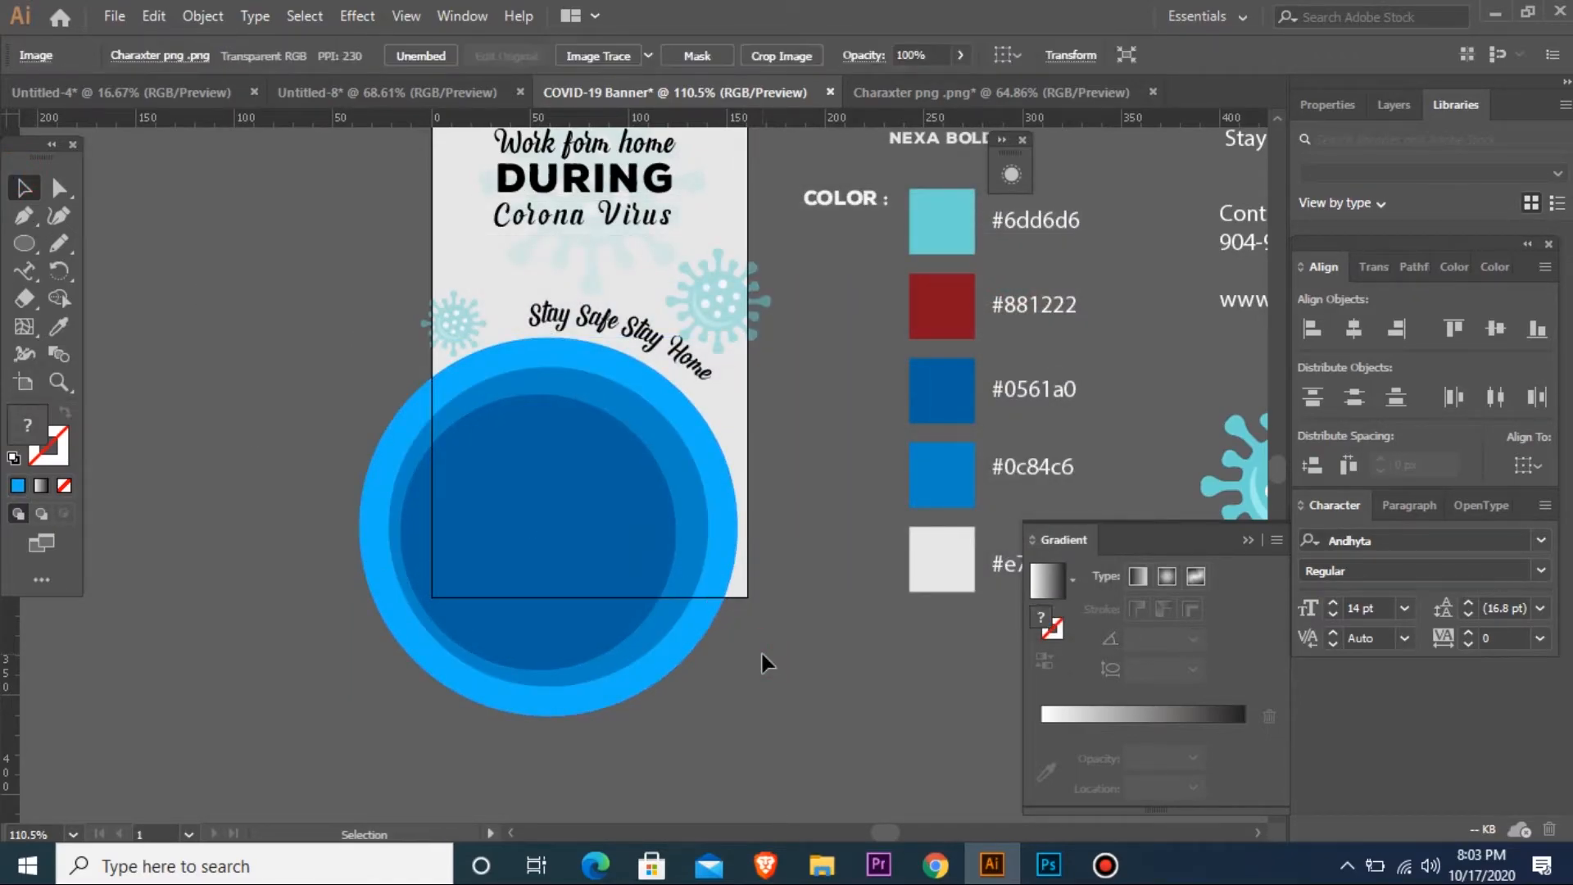
left_click(624, 327)
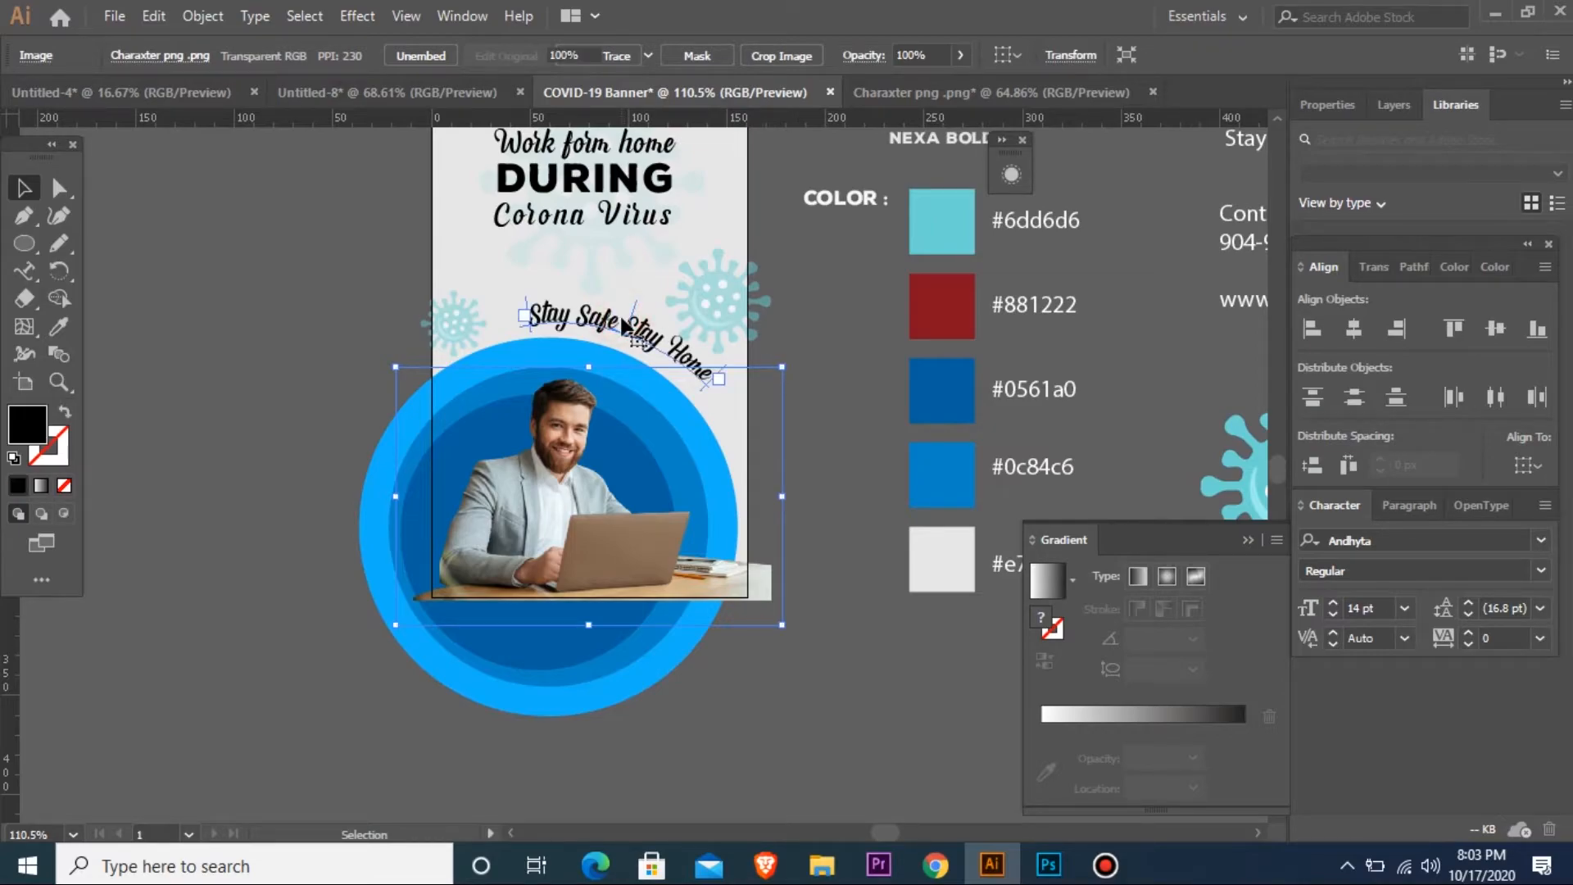
left_click(565, 484)
left_click_drag(782, 625, 808, 641)
left_click_drag(545, 574, 549, 543)
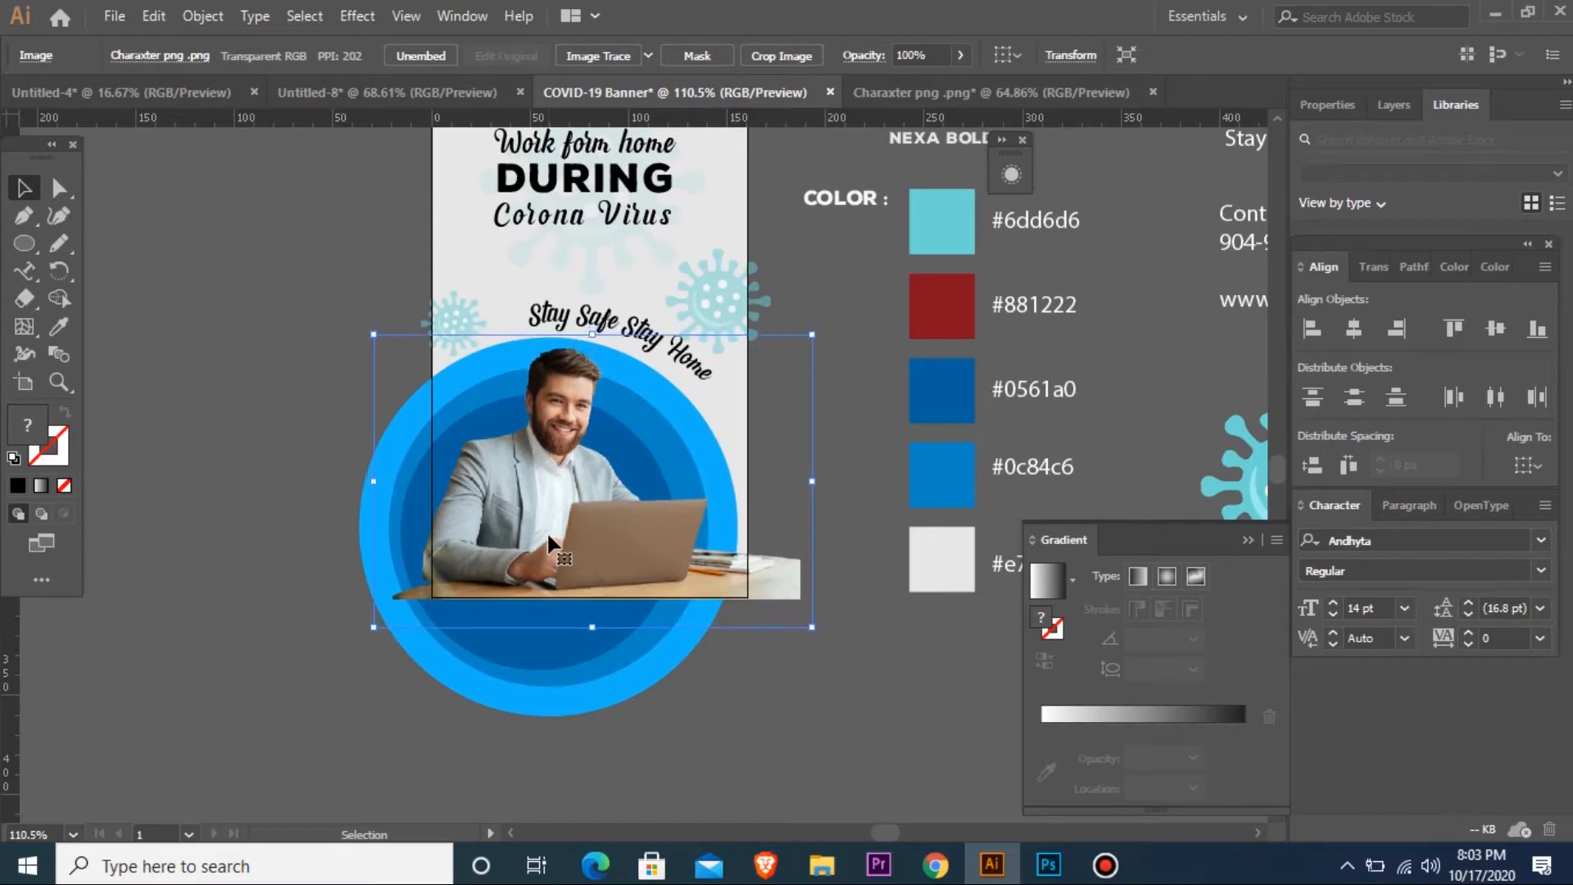
- Open the Logo file and copy its blue hexagonal logo
key("ctrl+minus")
key("ctrl+minus")
key("ctrl+minus")
key("ctrl+minus")
left_click_drag(527, 253, 884, 505)
left_click(482, 271)
key("ctrl+o")
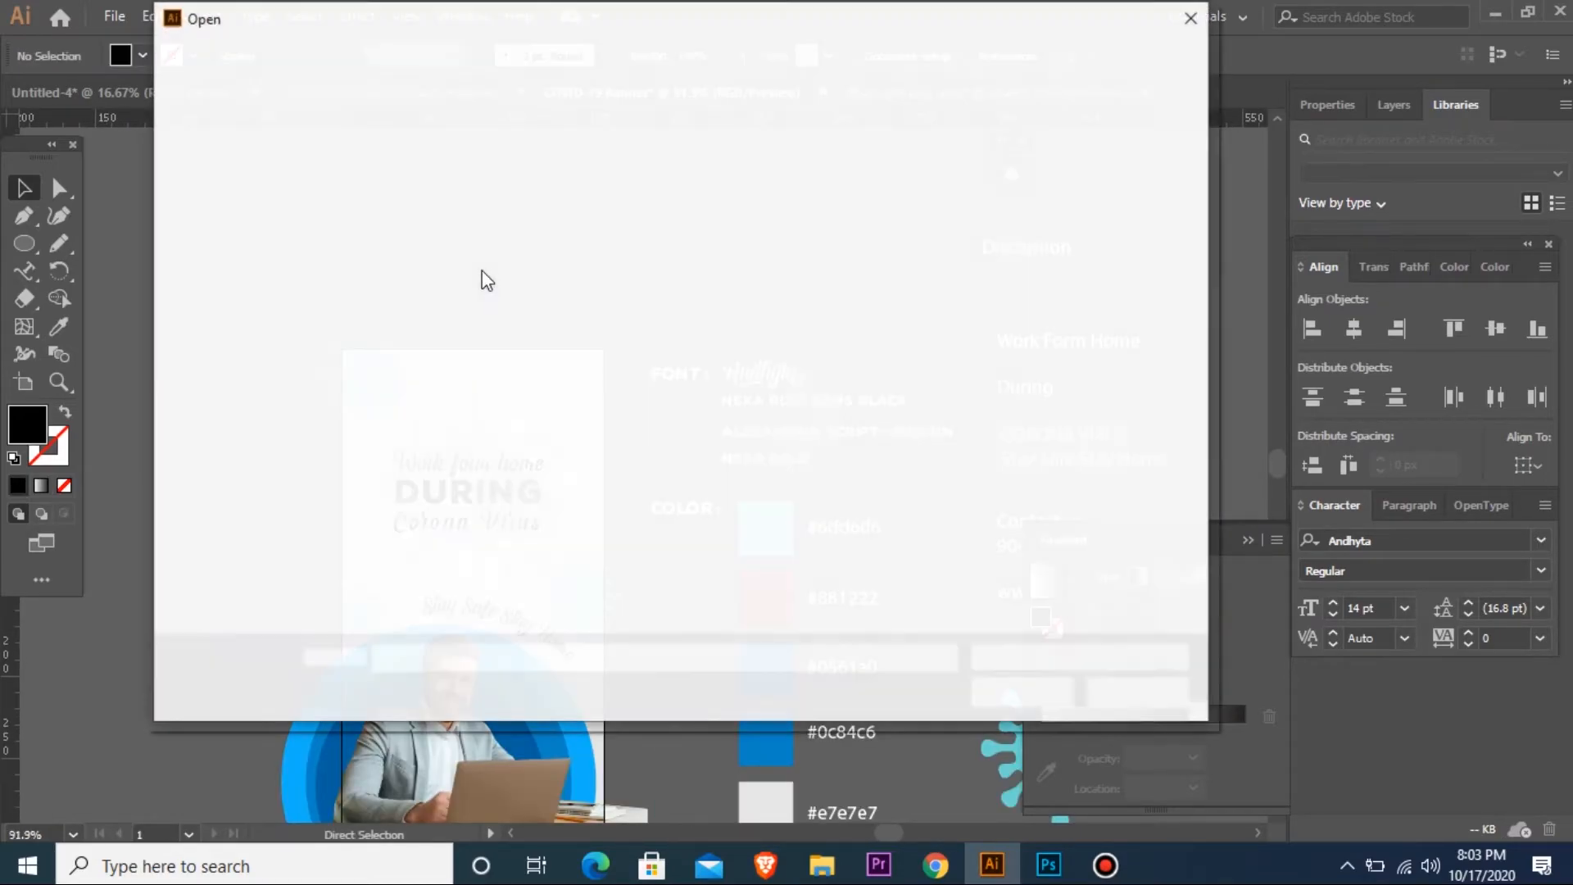
left_click(683, 225)
left_click(995, 692)
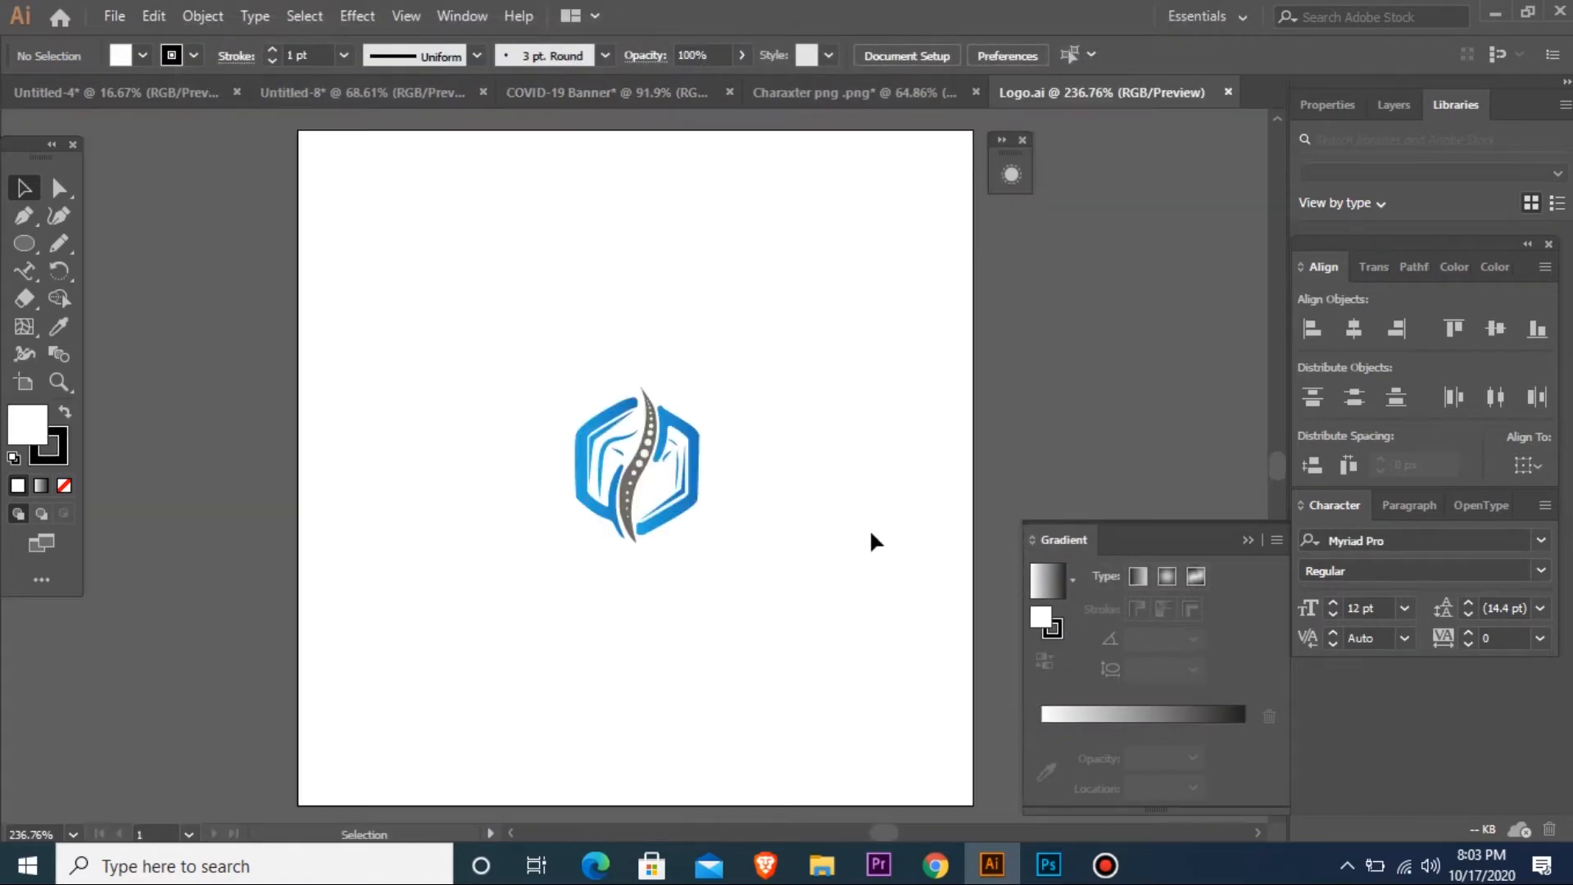
left_click_drag(745, 560, 814, 593)
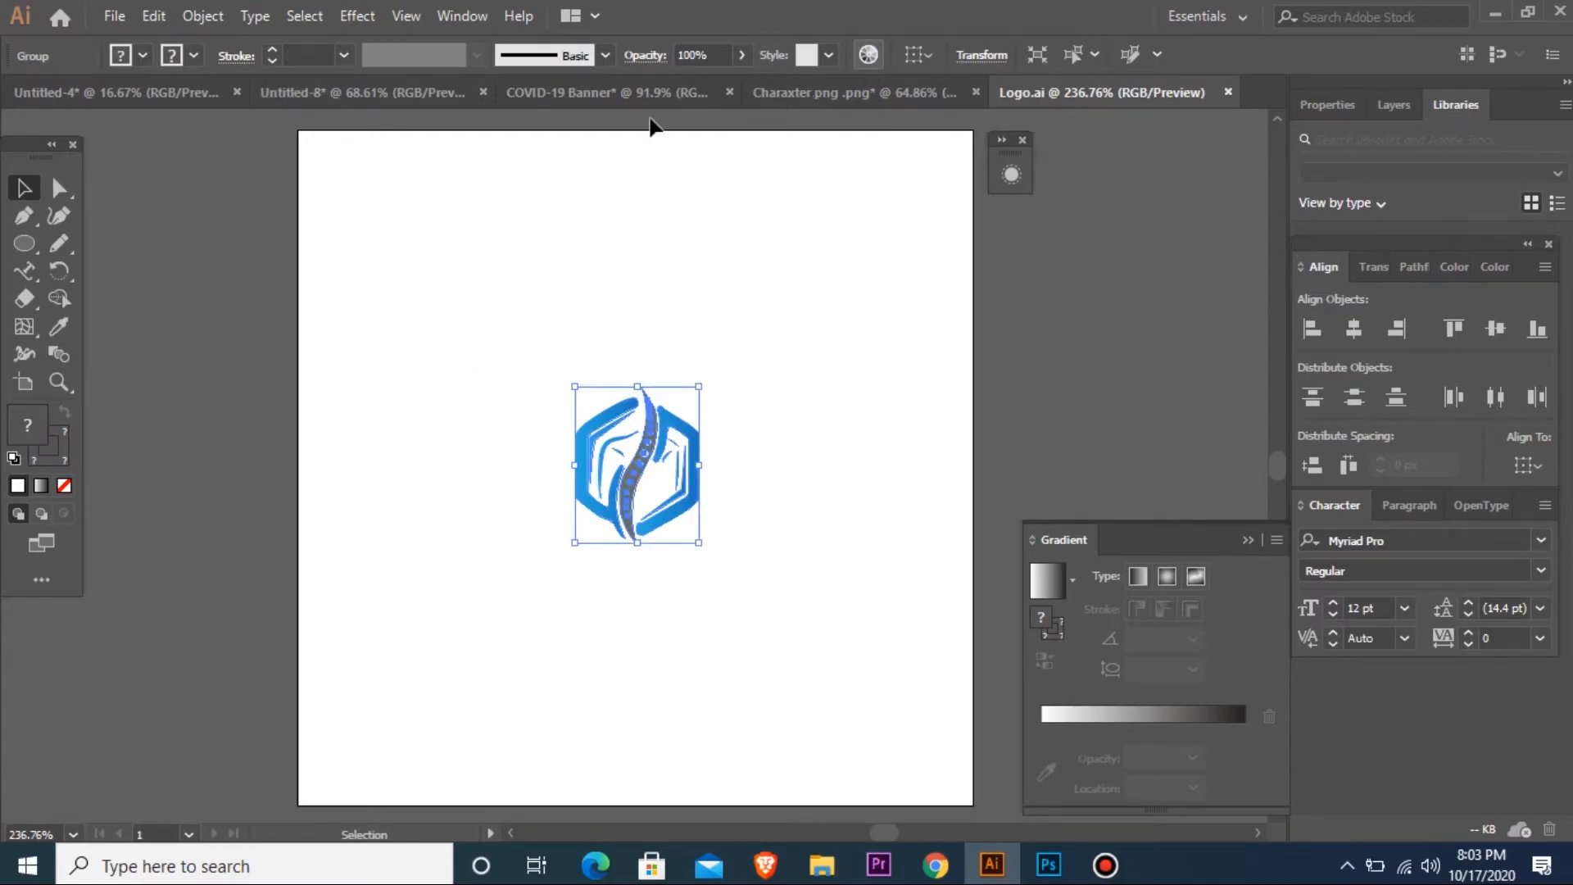
- Paste the logo into the COVID-19 Banner document, then resize and place it in the banner's upper-right corner
left_click(608, 100)
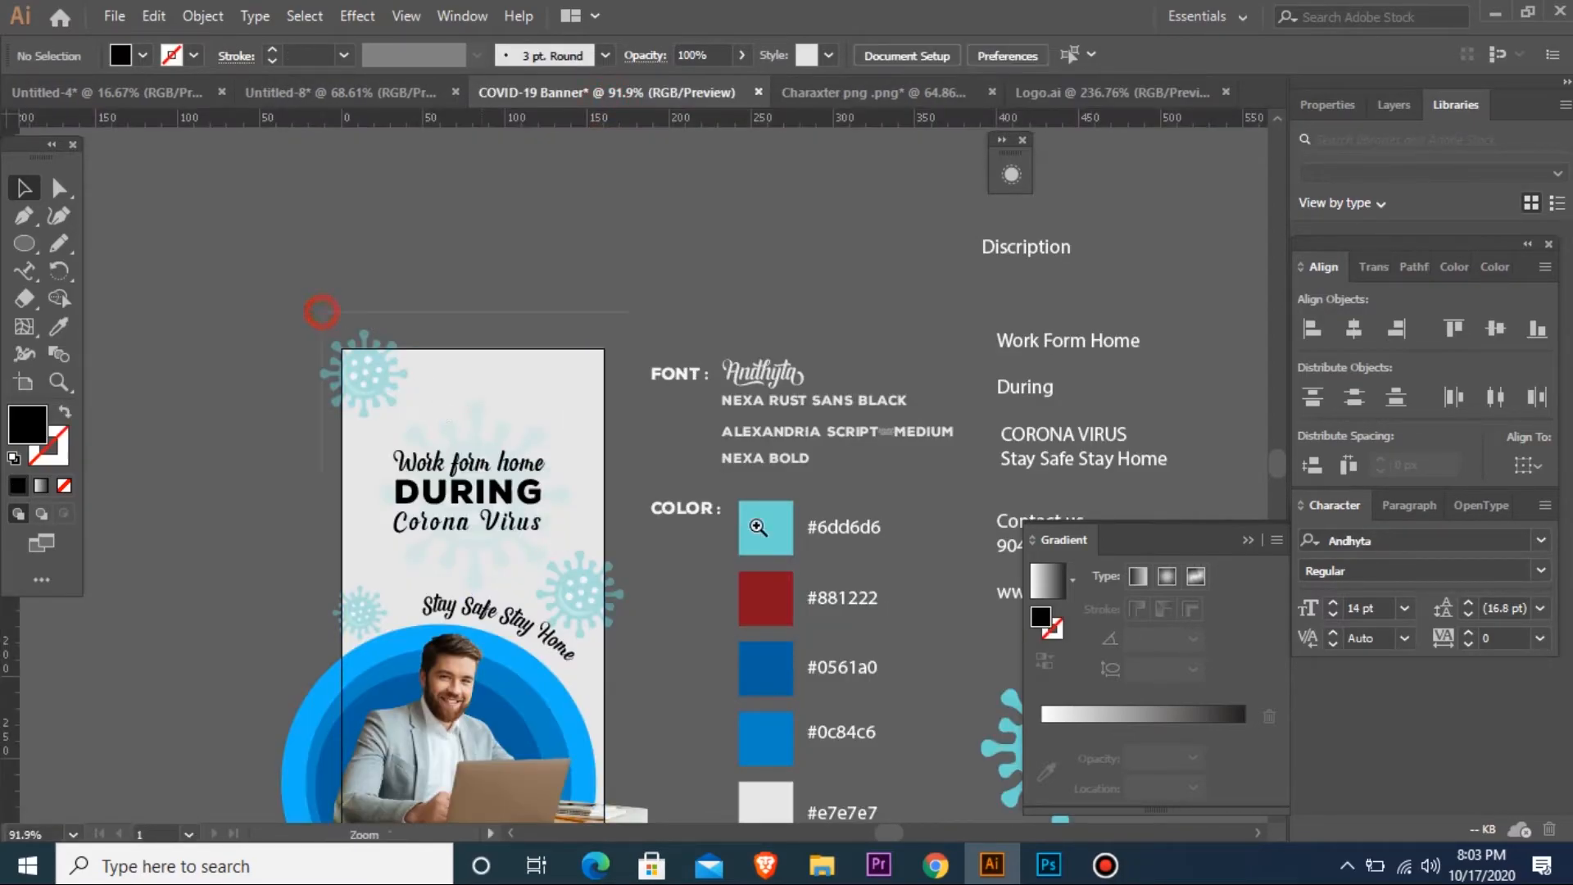
left_click_drag(758, 526, 762, 537)
key("ctrl+v")
left_click_drag(692, 410, 779, 322)
left_click_drag(713, 385, 686, 383)
- Convert the three headline lines and the curved "Stay Safe Stay Home" tagline to outlines
key("ctrl+minus")
key("ctrl+minus")
key("ctrl+minus")
key("ctrl+minus")
key("ctrl+minus")
key("ctrl+minus")
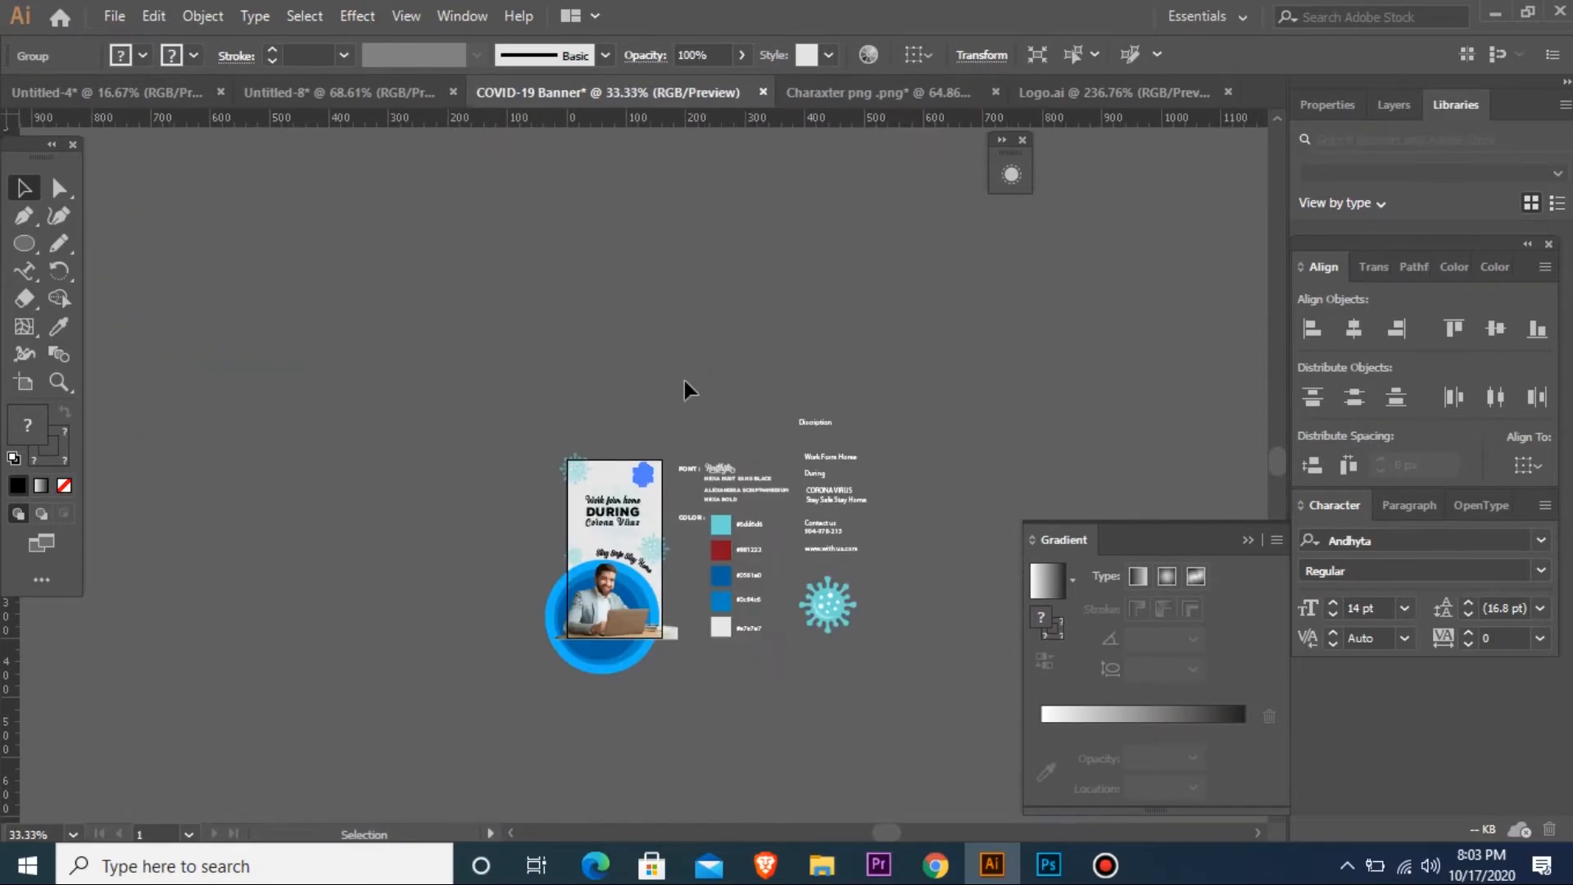
left_click_drag(791, 672, 832, 702)
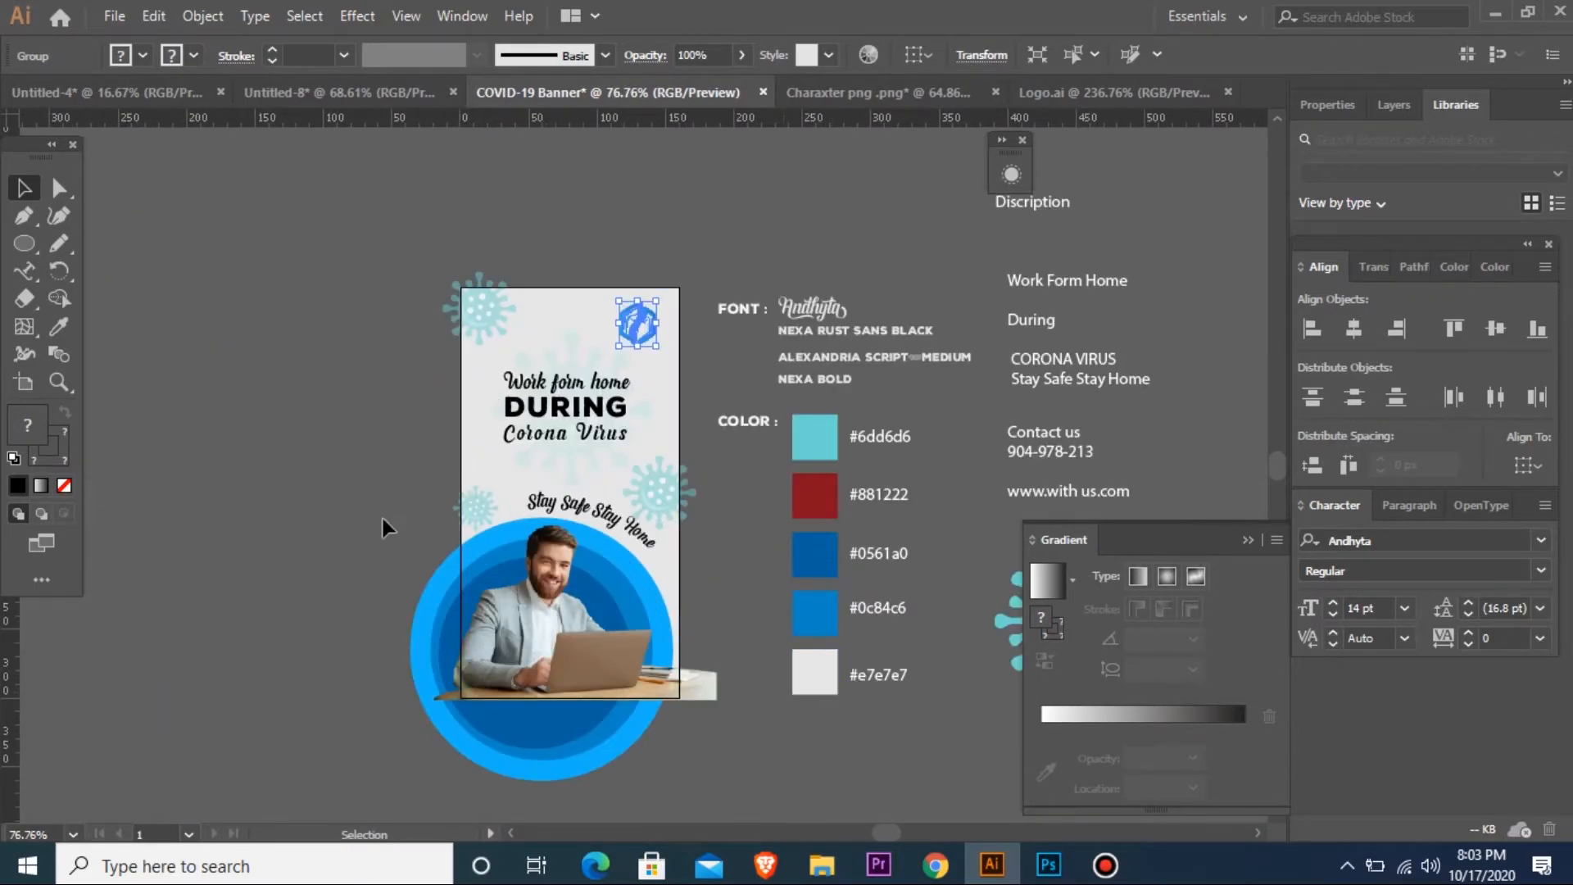
left_click(559, 389)
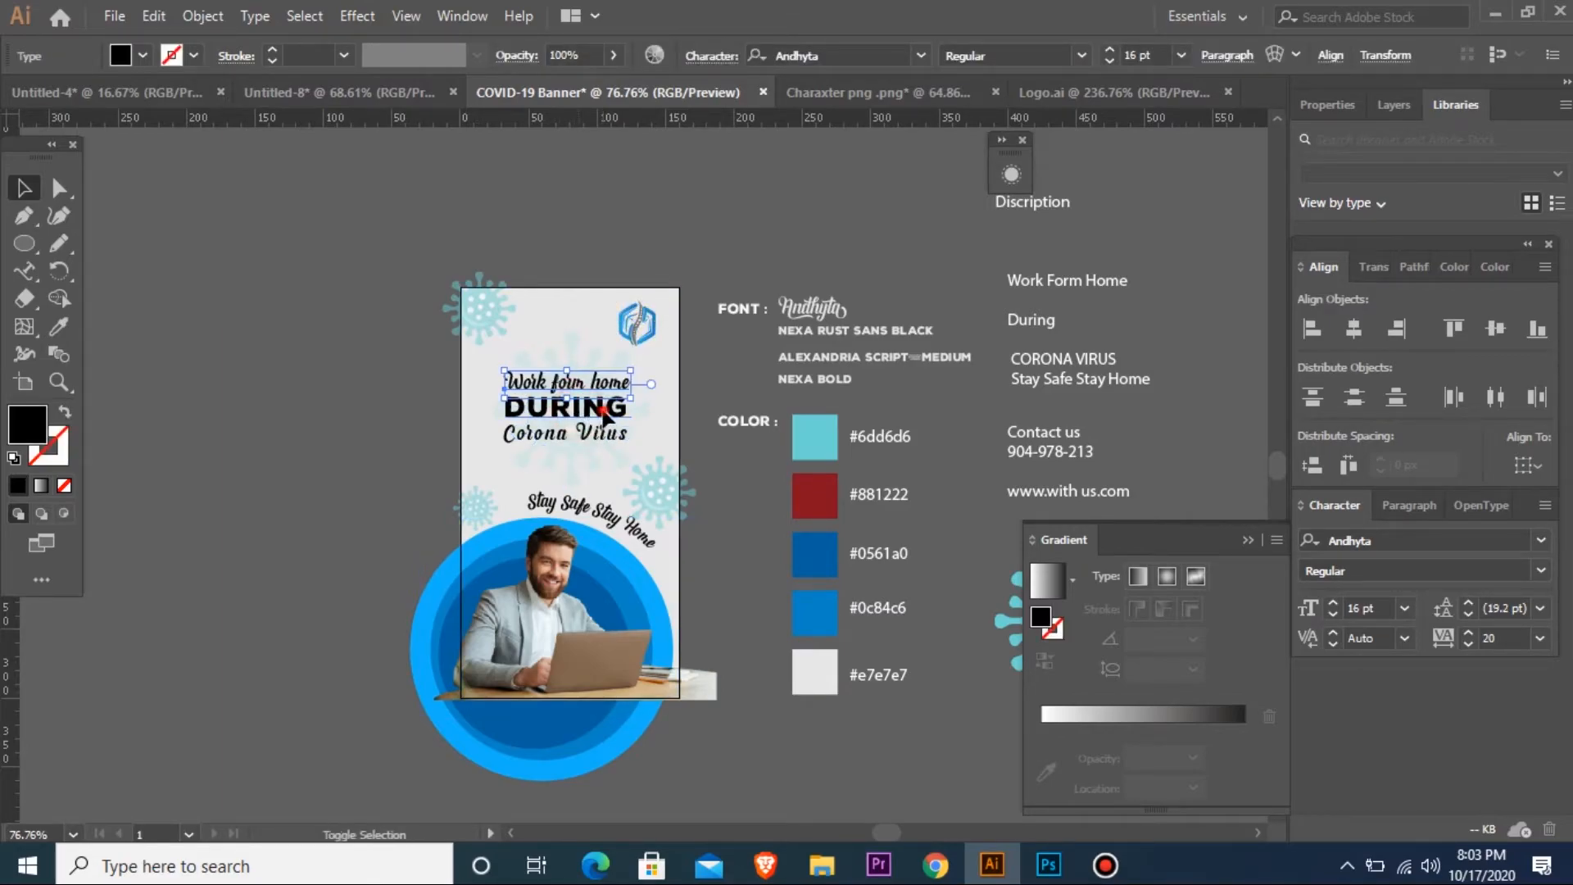
left_click(603, 410, "shift")
left_click(608, 437, "shift")
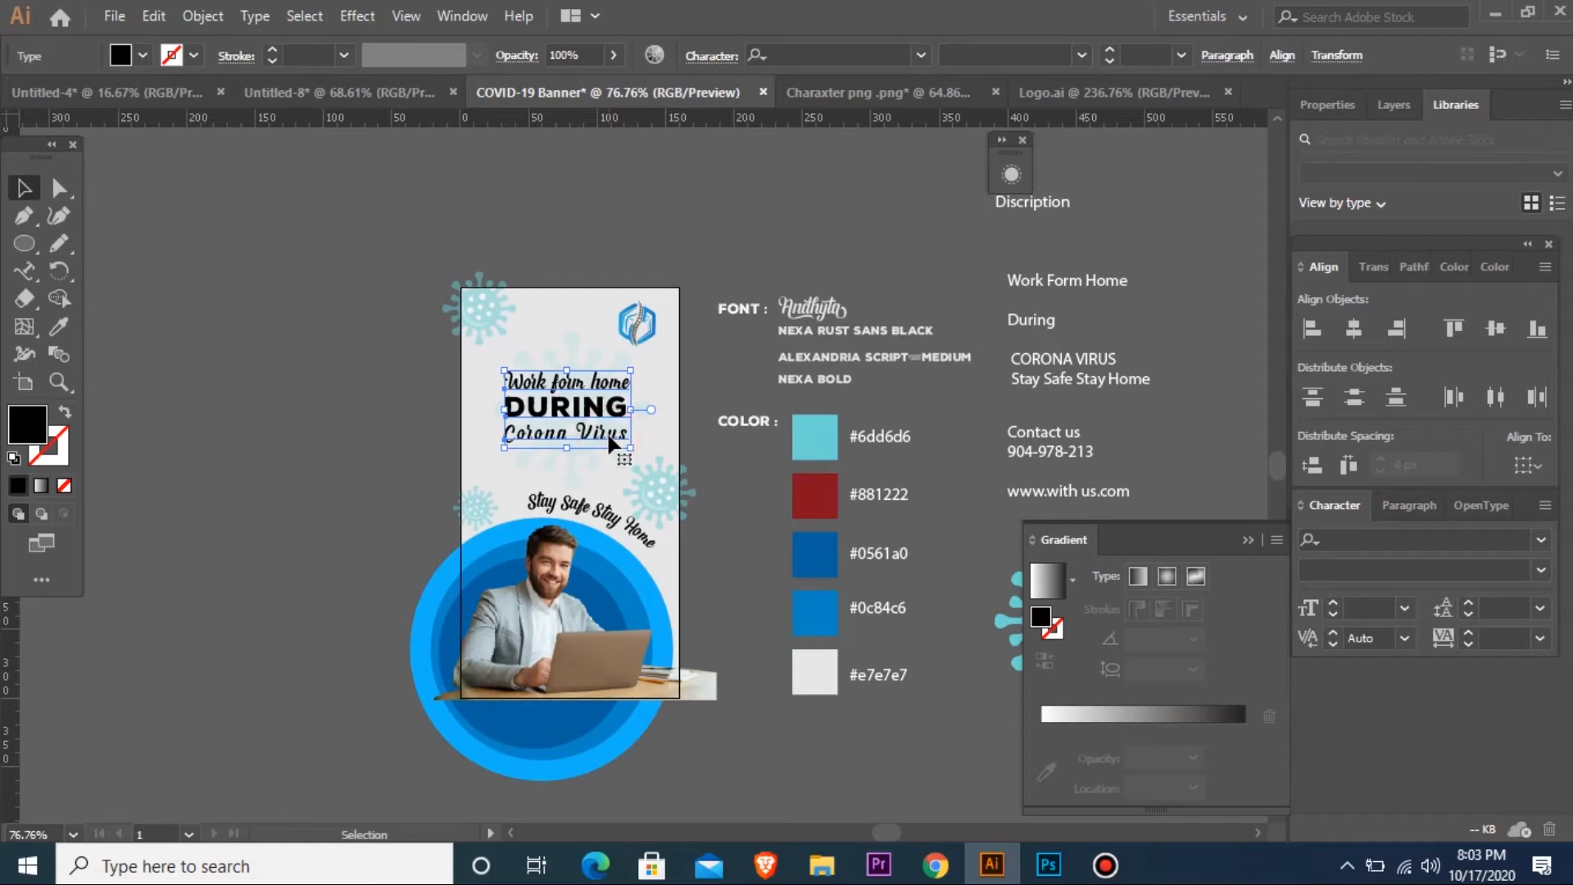
key("ctrl+g")
left_click(605, 516)
- Colour the "Work form home" and "Corona Virus" headline lines with the #0c84c6 swatch blue
key("z")
left_click_drag(871, 829, 913, 859)
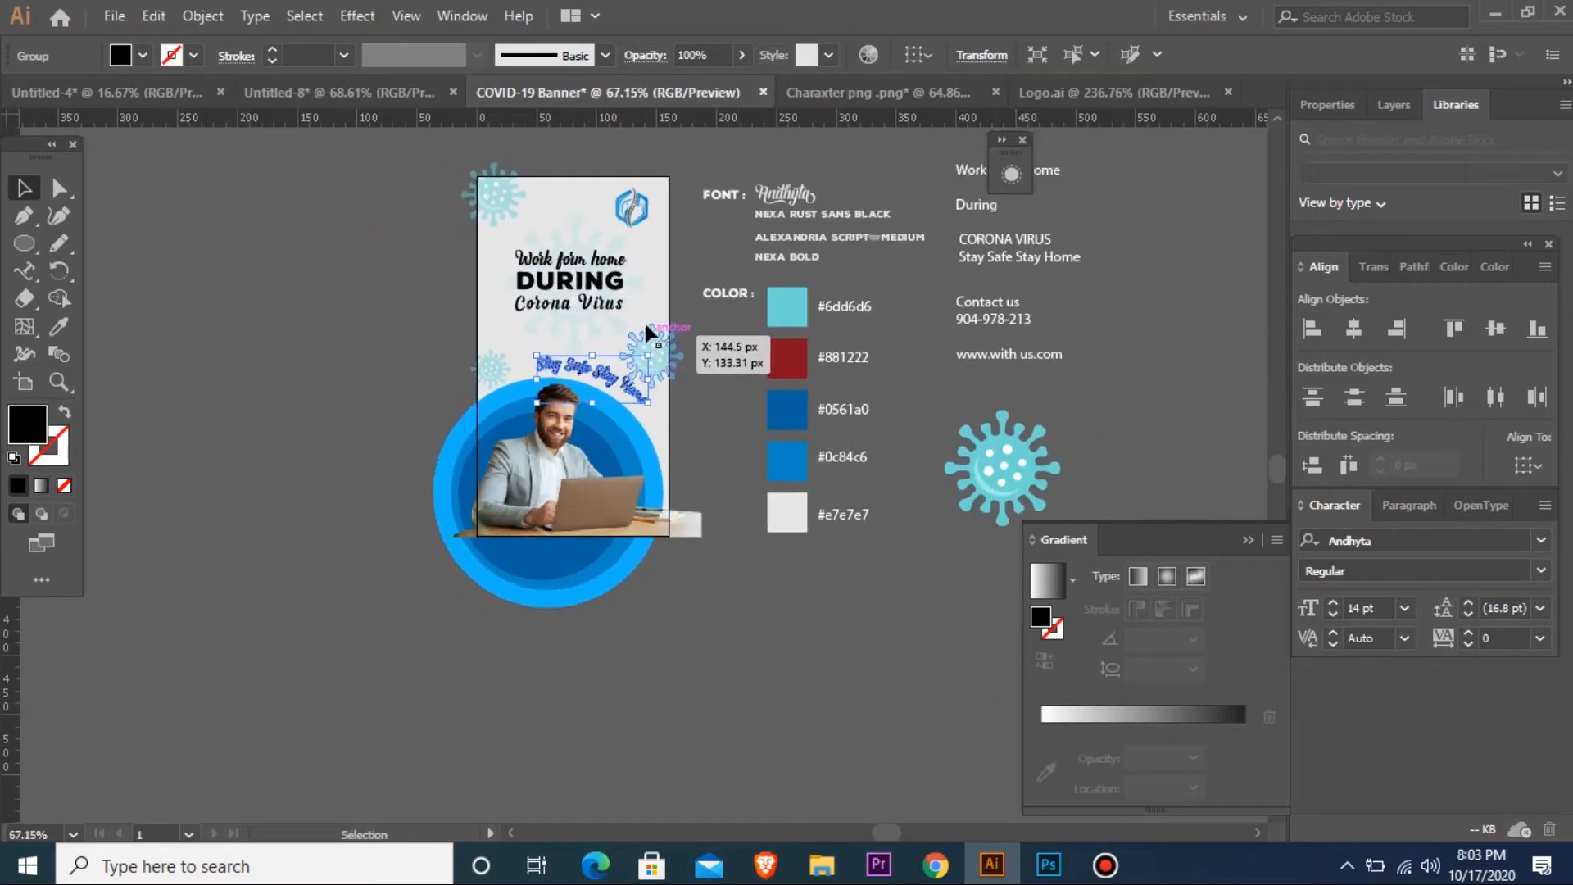
left_click(613, 256)
scroll(1096, 490, "up", 2)
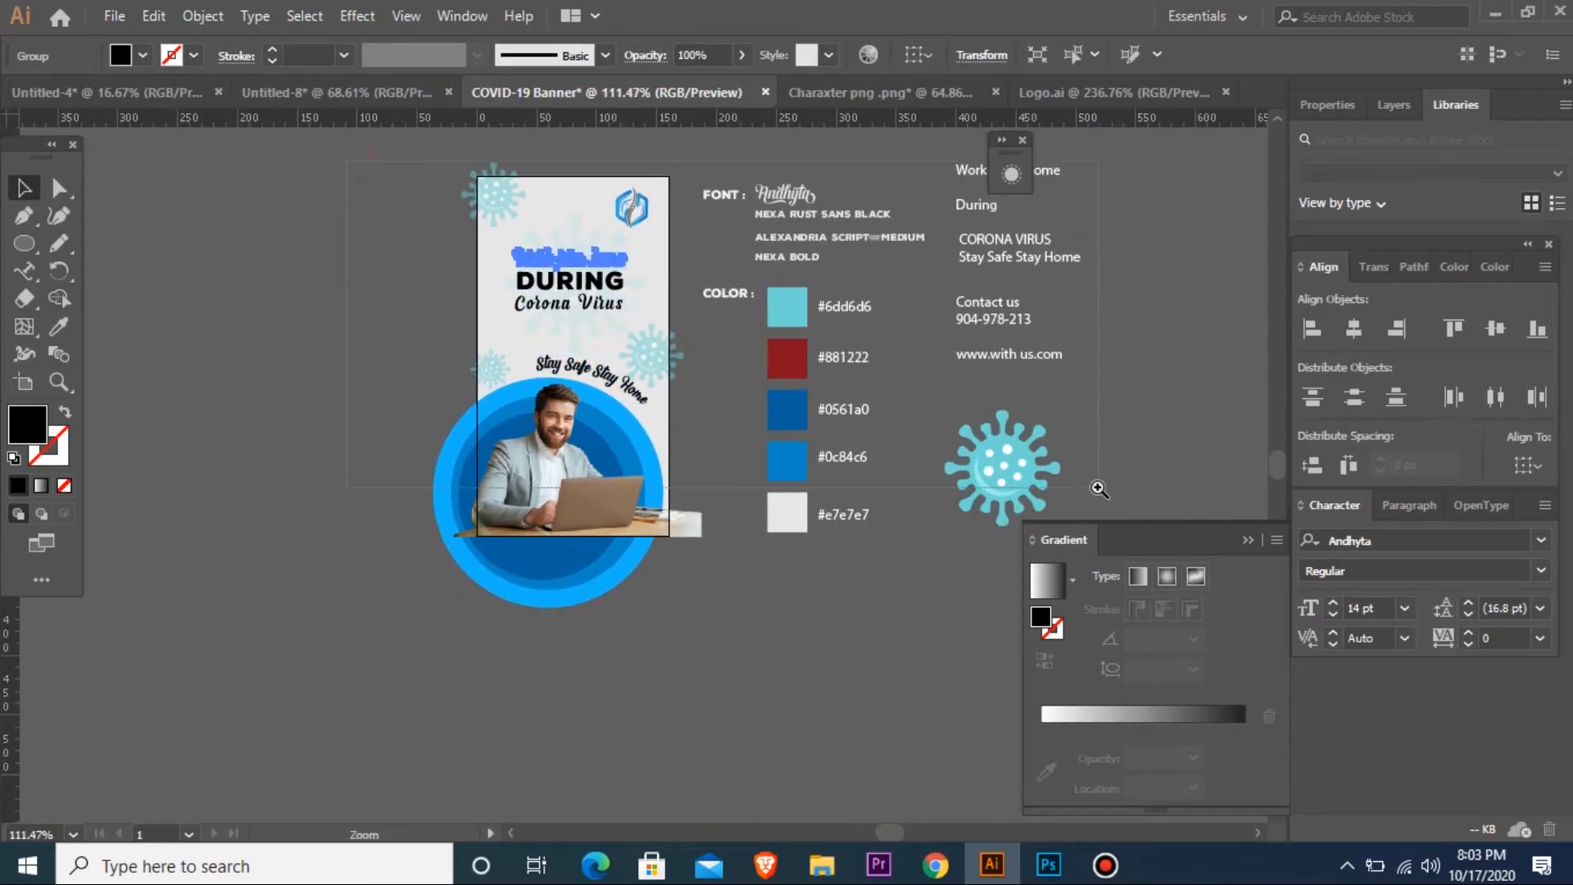
key("i")
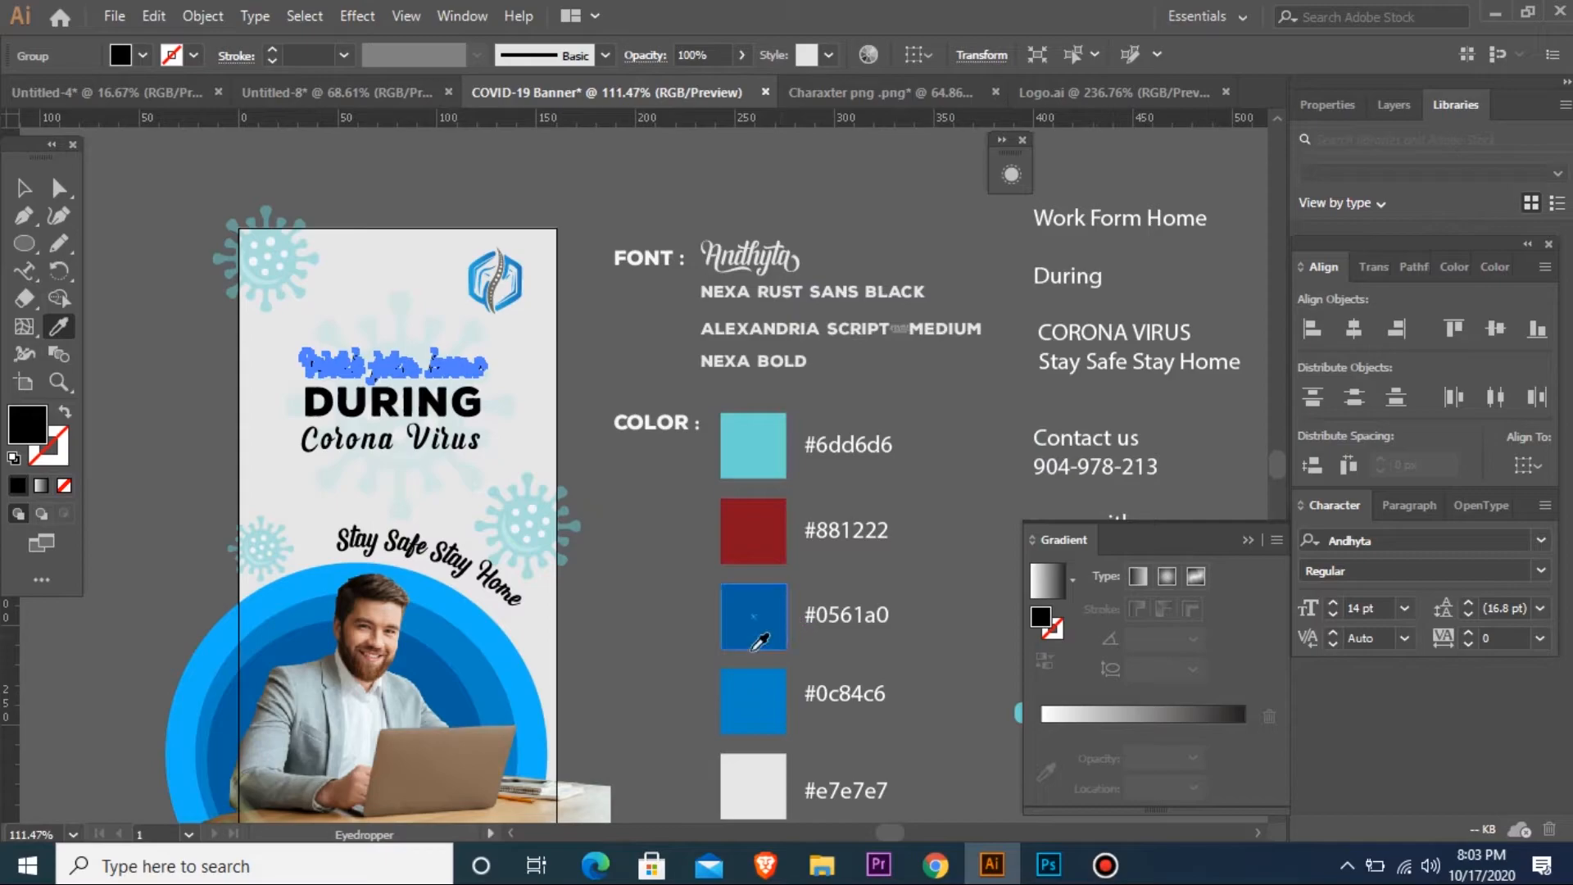
left_click(770, 698)
key("v")
left_click(427, 429)
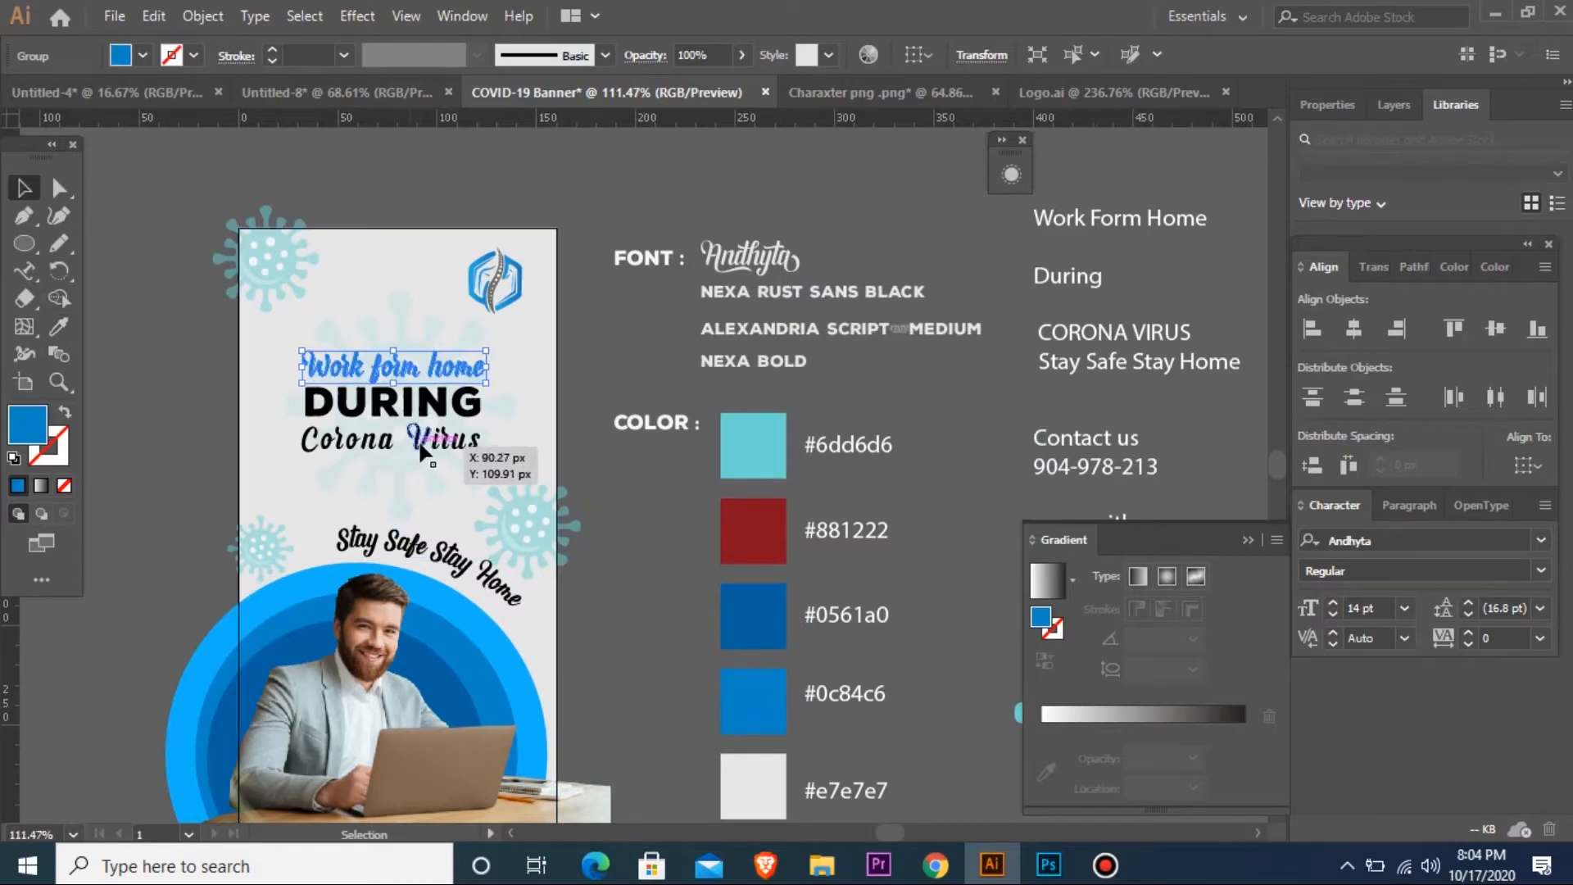
key("i")
left_click(430, 373)
key("v")
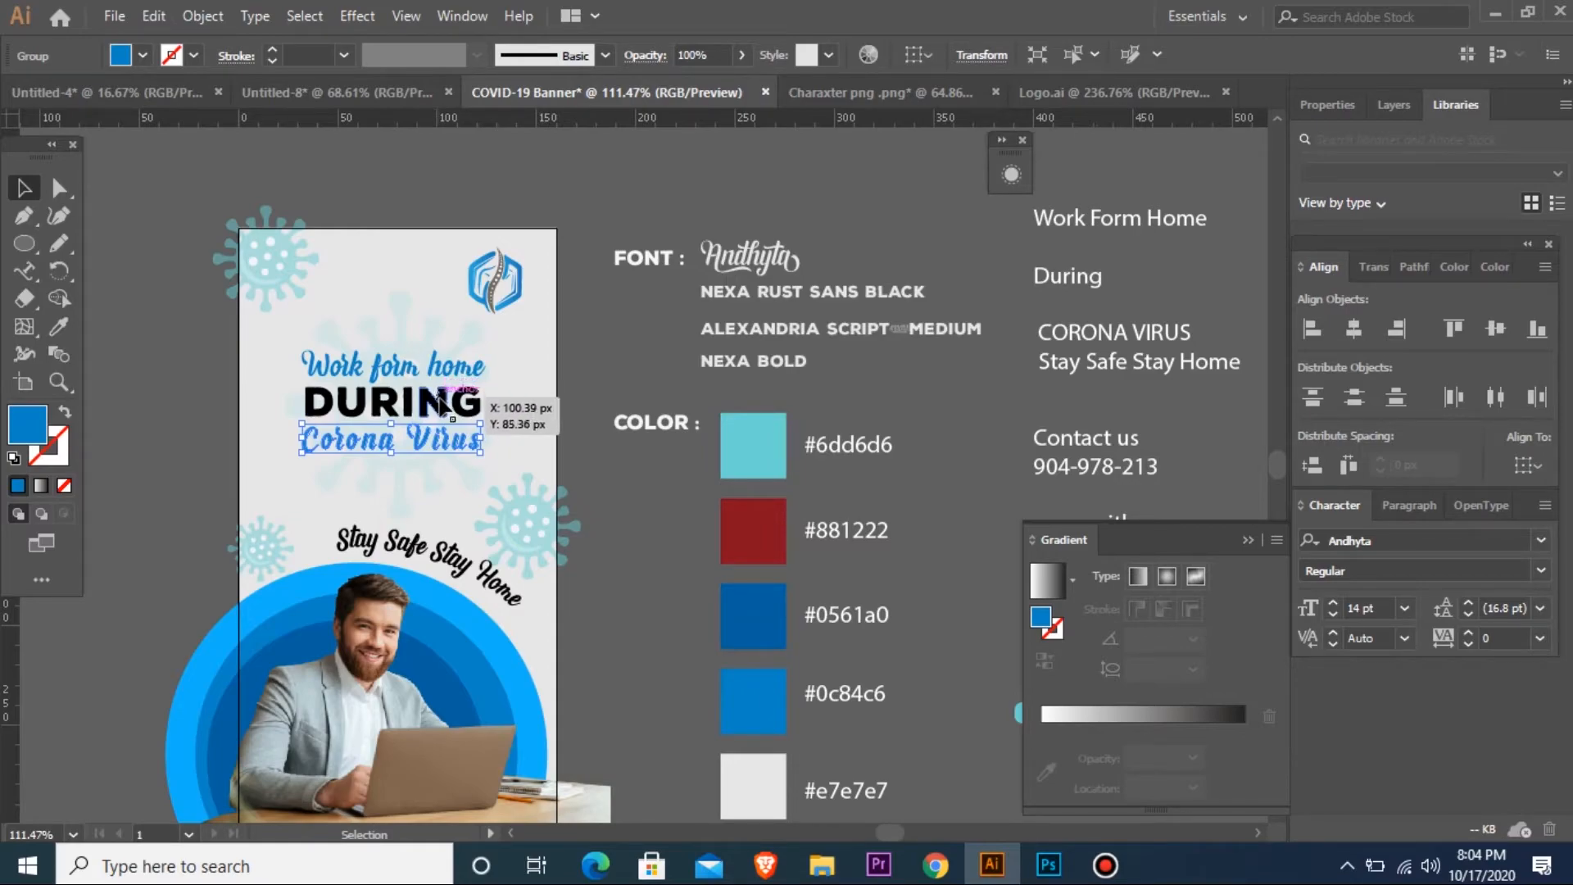
- Recolour the "Corona Virus" line with the #881222 swatch and shift its fill to a brighter red
key("i")
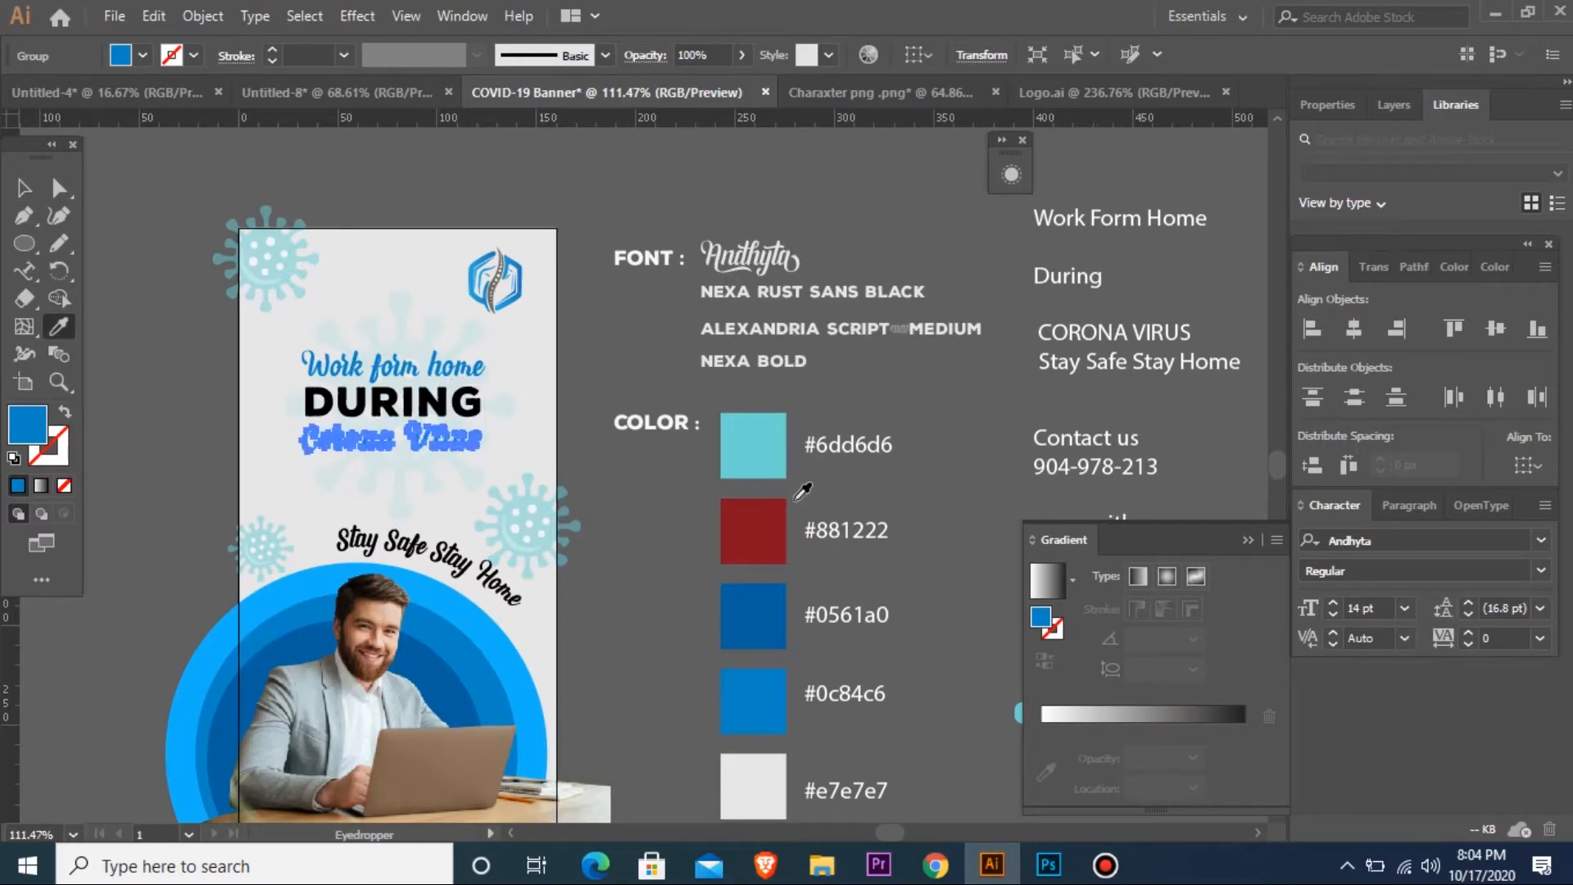
left_click(787, 503)
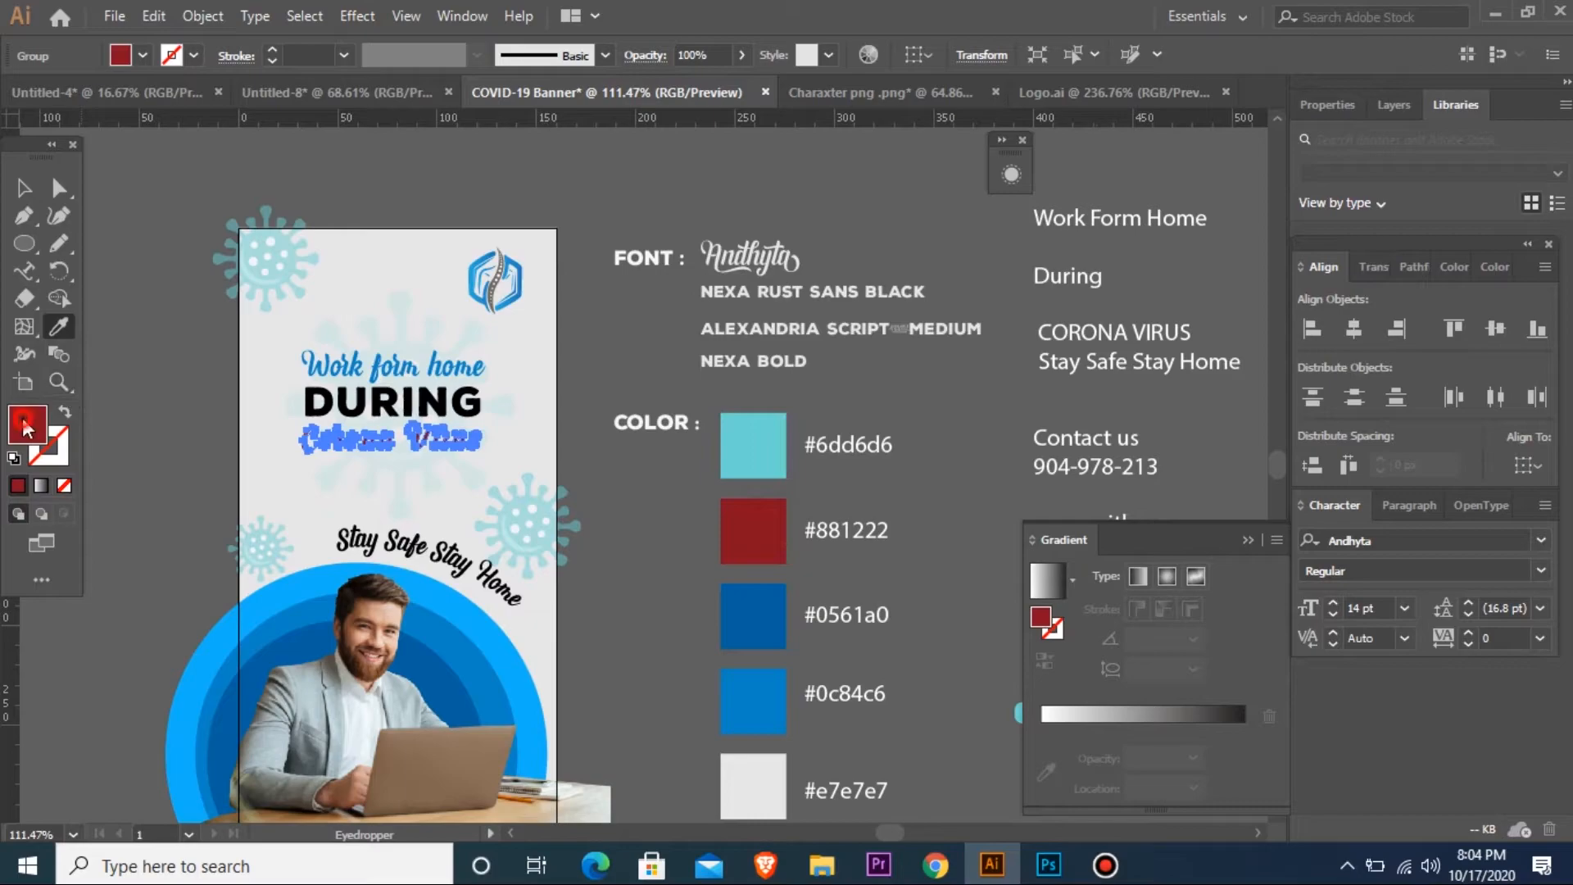
double_click(26, 425)
mouse_move(737, 399)
left_mouse_down()
mouse_move(751, 333)
mouse_move(769, 335)
left_mouse_up()
left_click(1040, 275)
key("ctrl+shift+a")
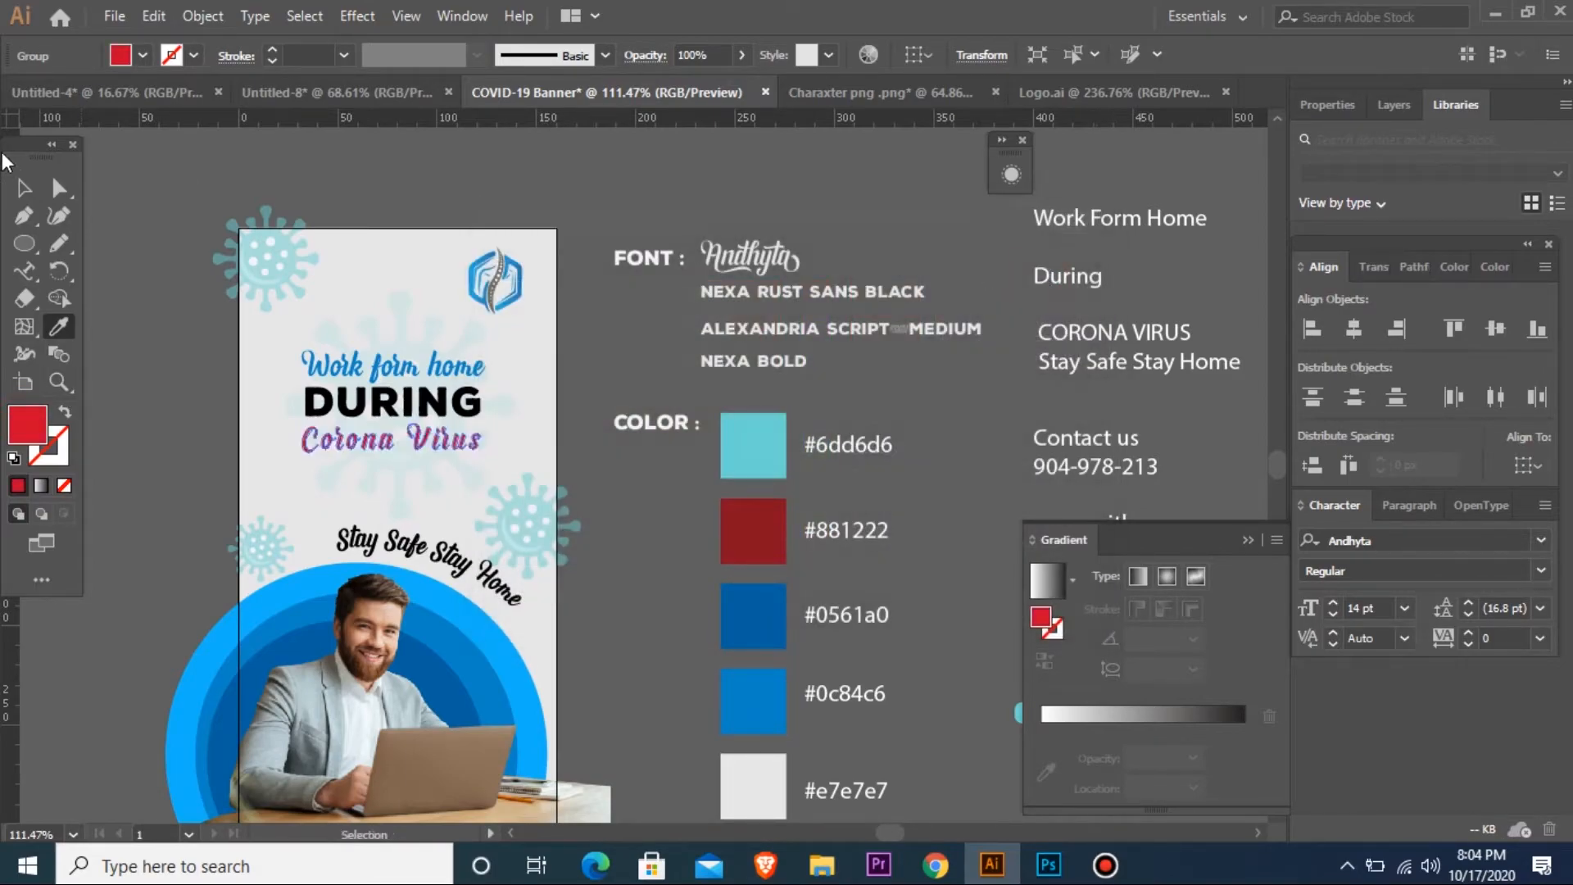
- Try the #6dd6d6 swatch on the word "DURING", then colour it with the #0c84c6 blue
key("i")
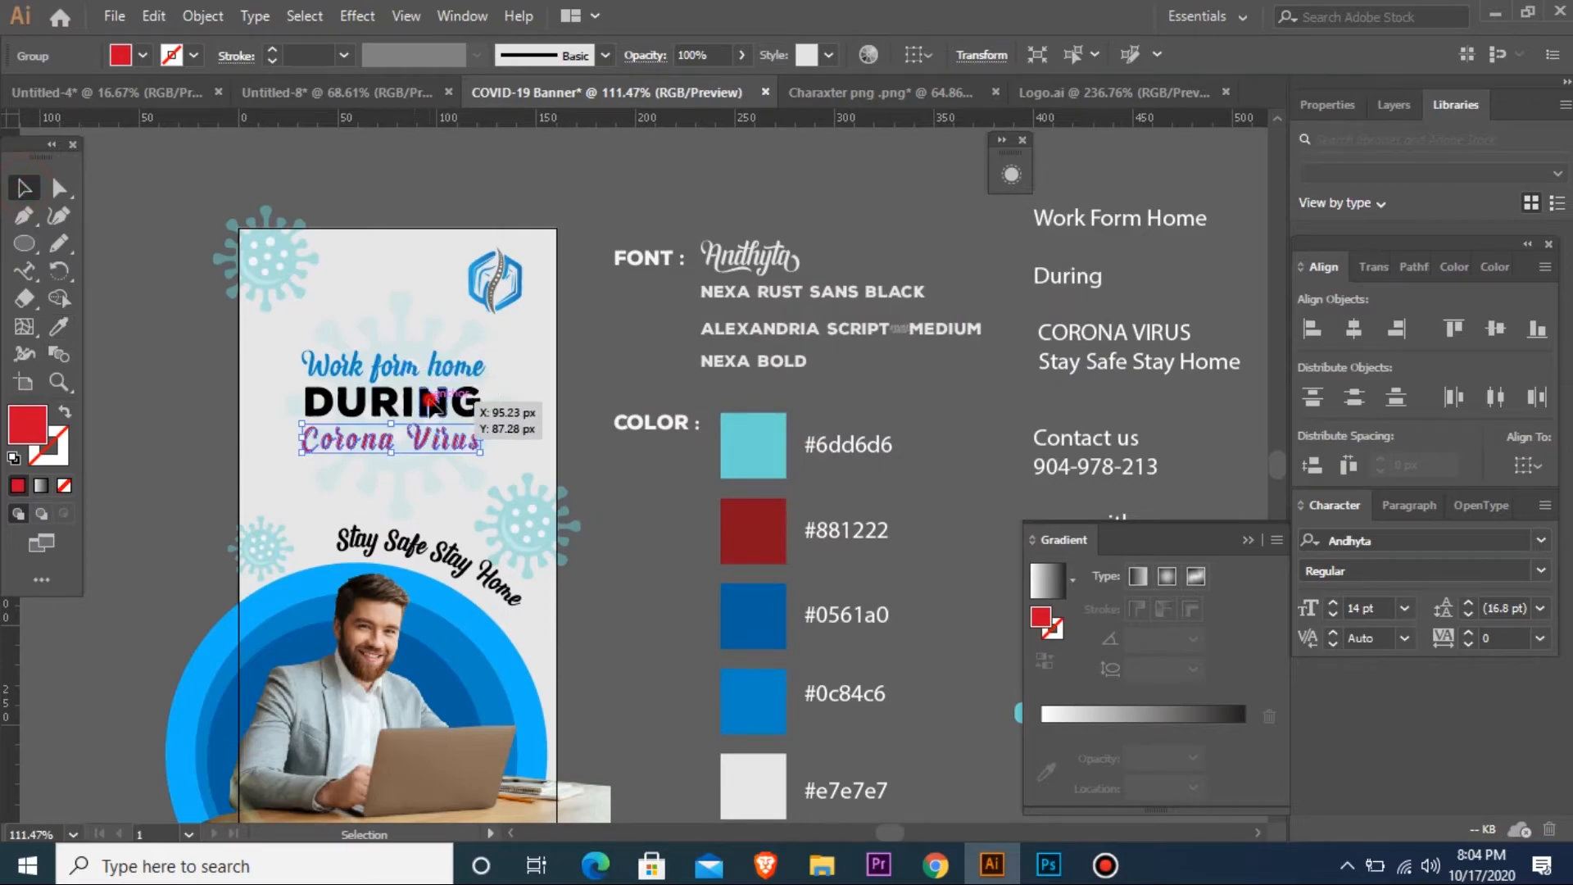
left_click(438, 391)
left_click(736, 437)
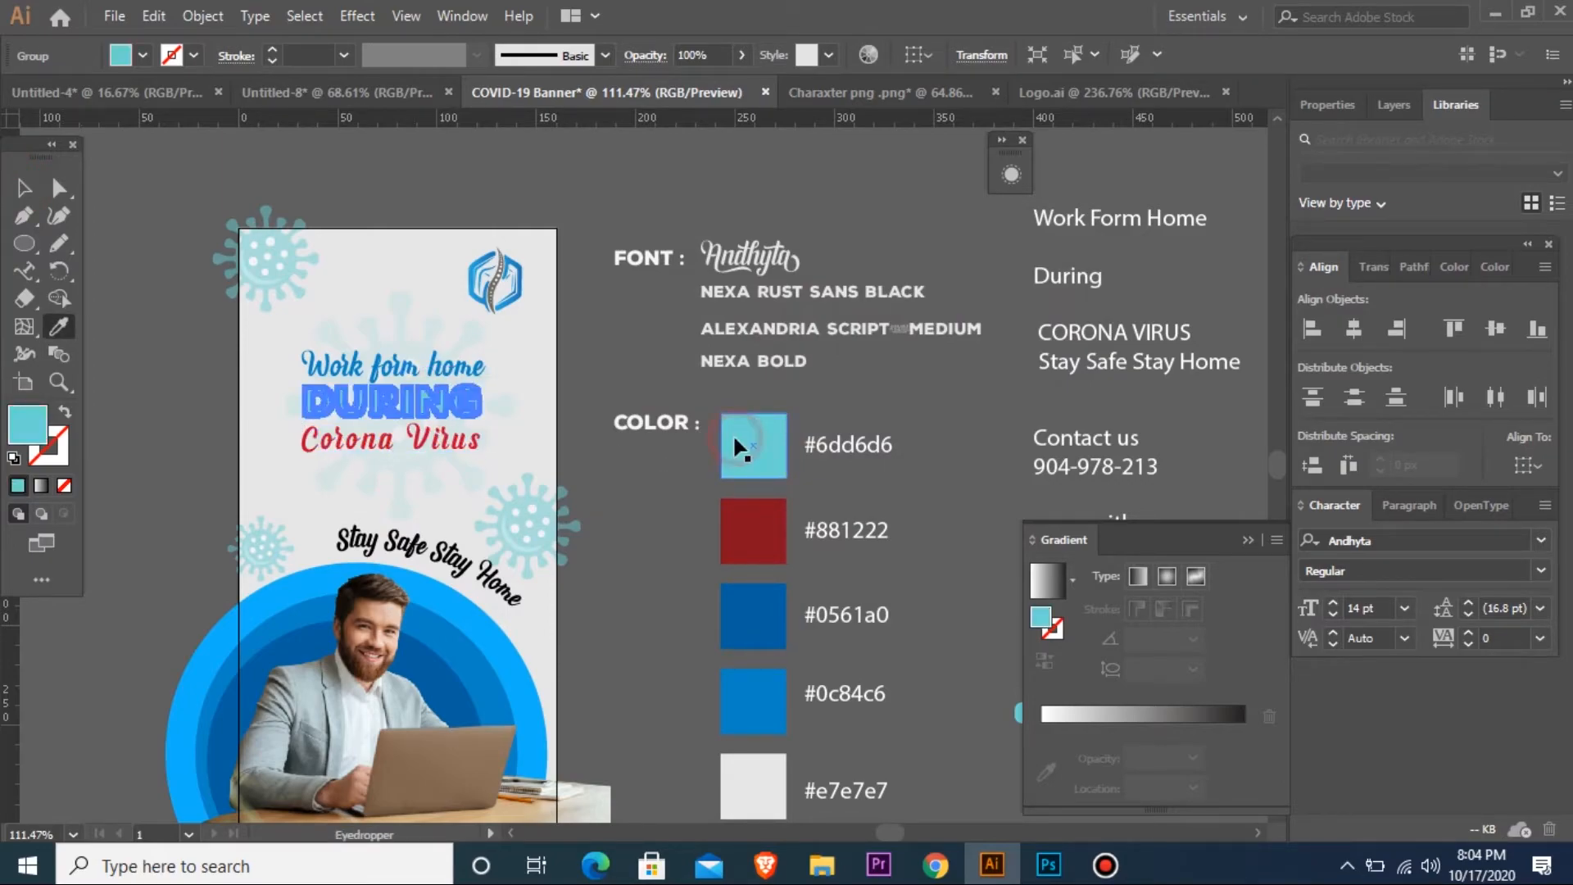
key("v")
key("i")
left_click(725, 634)
left_click(742, 684)
key("v")
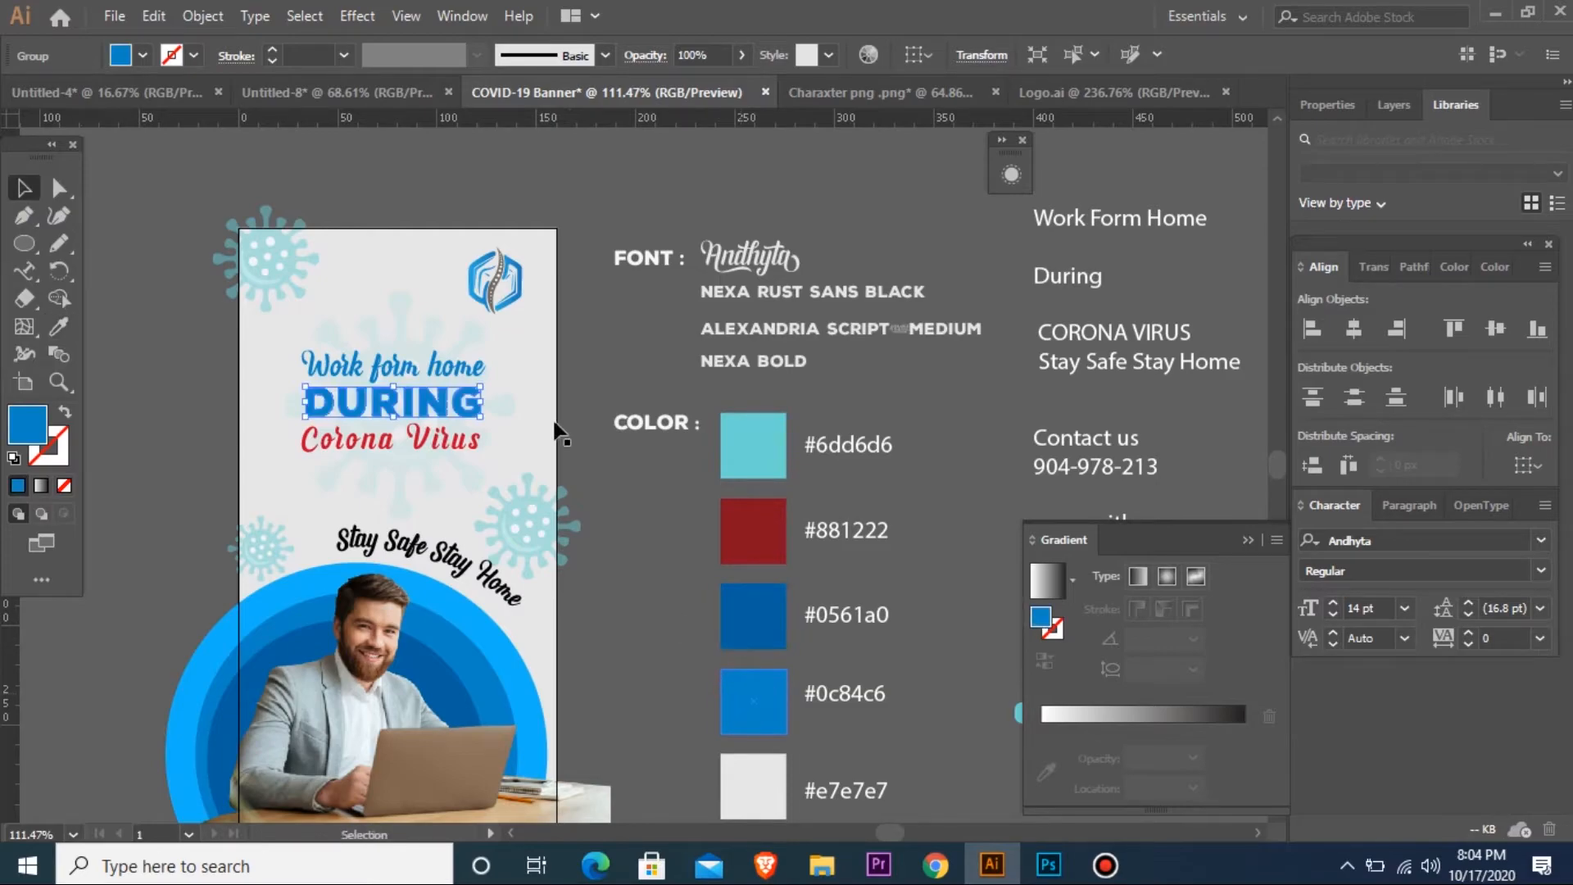
left_click(587, 464)
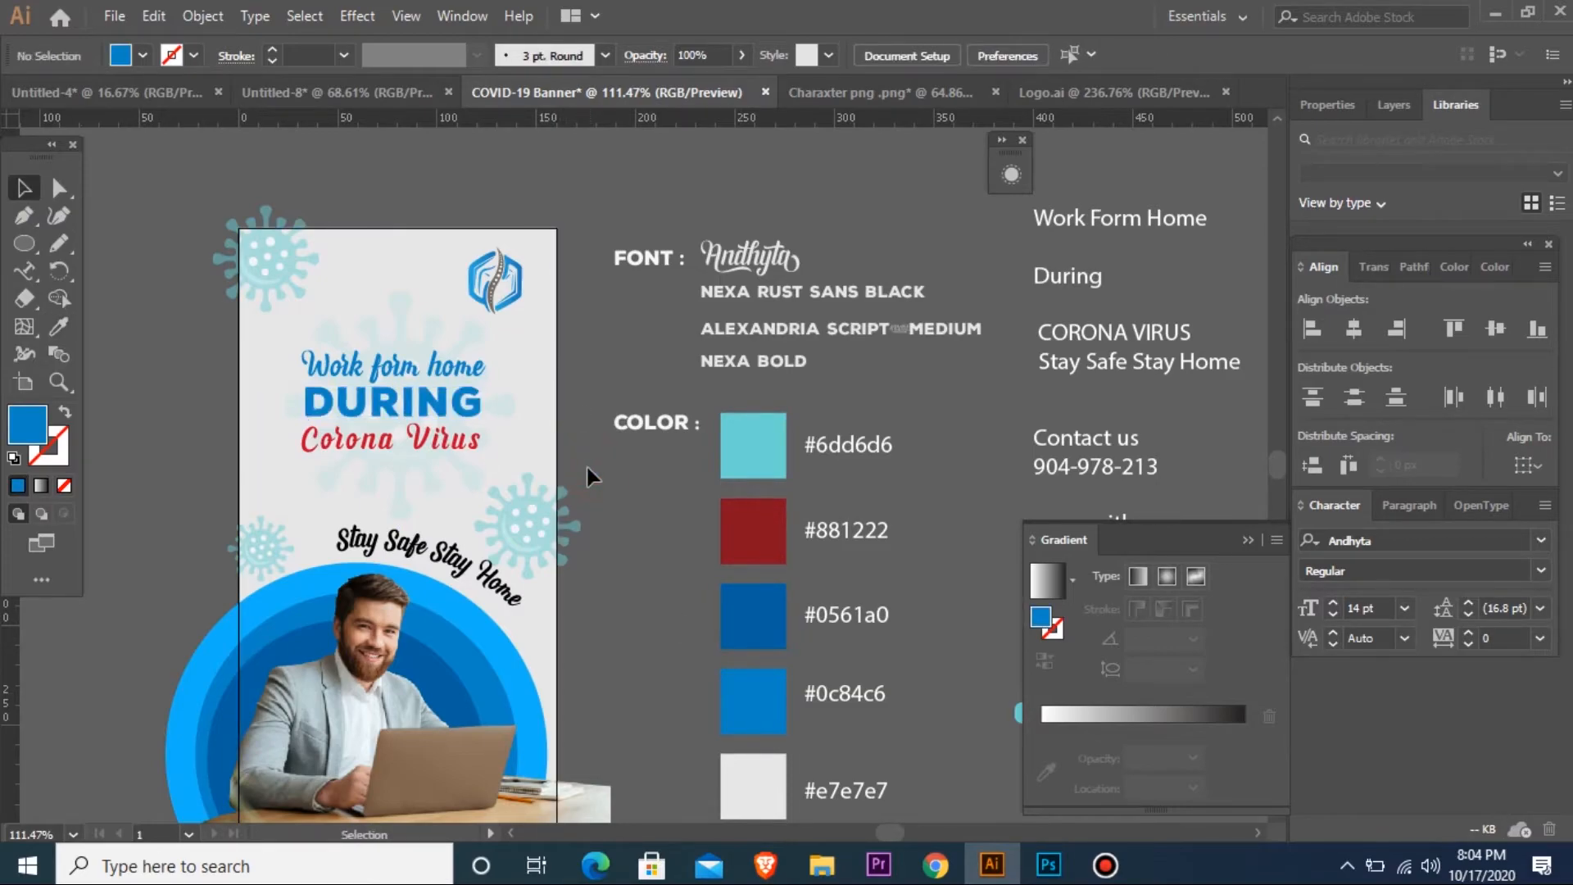
- Try the #6dd6d6 swatch colour on the "Work form home" line
left_click(436, 357)
key("i")
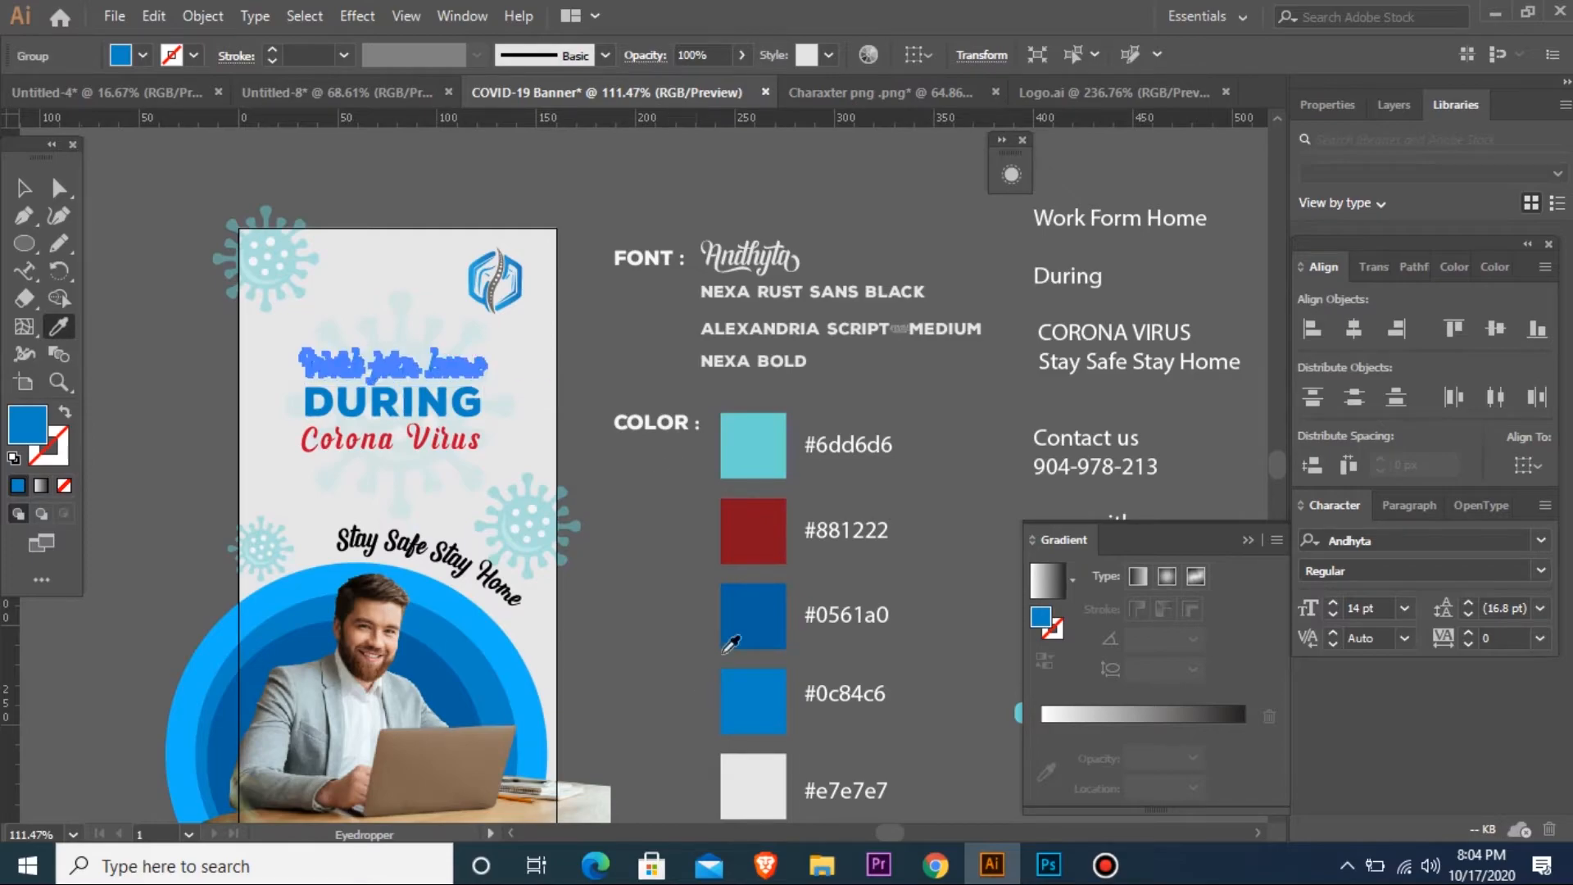
left_click(771, 436)
key("v")
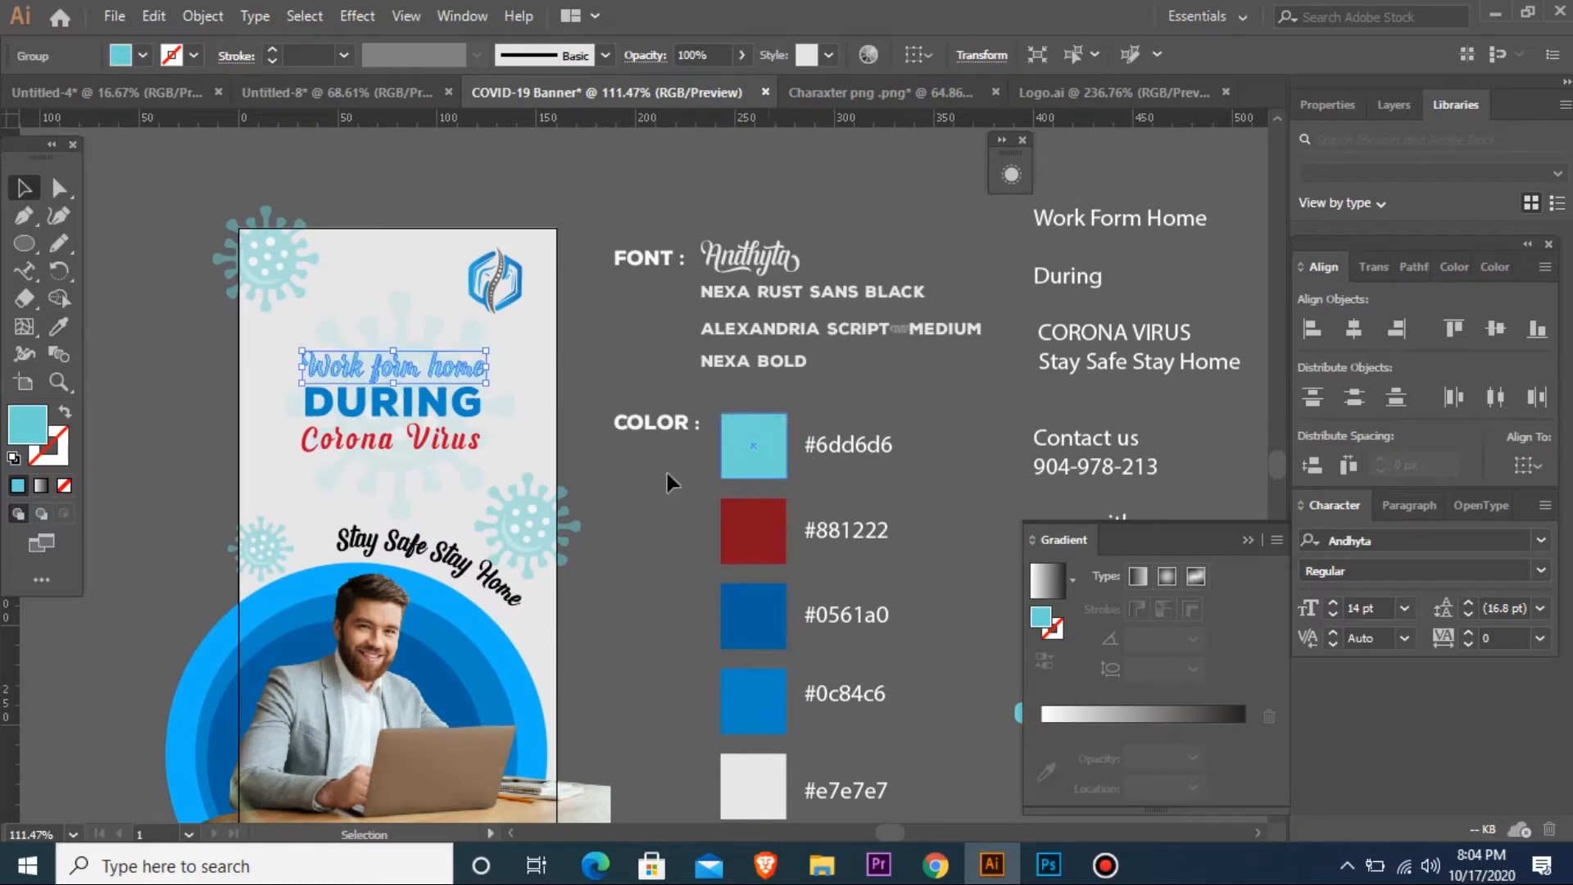
left_click(658, 483)
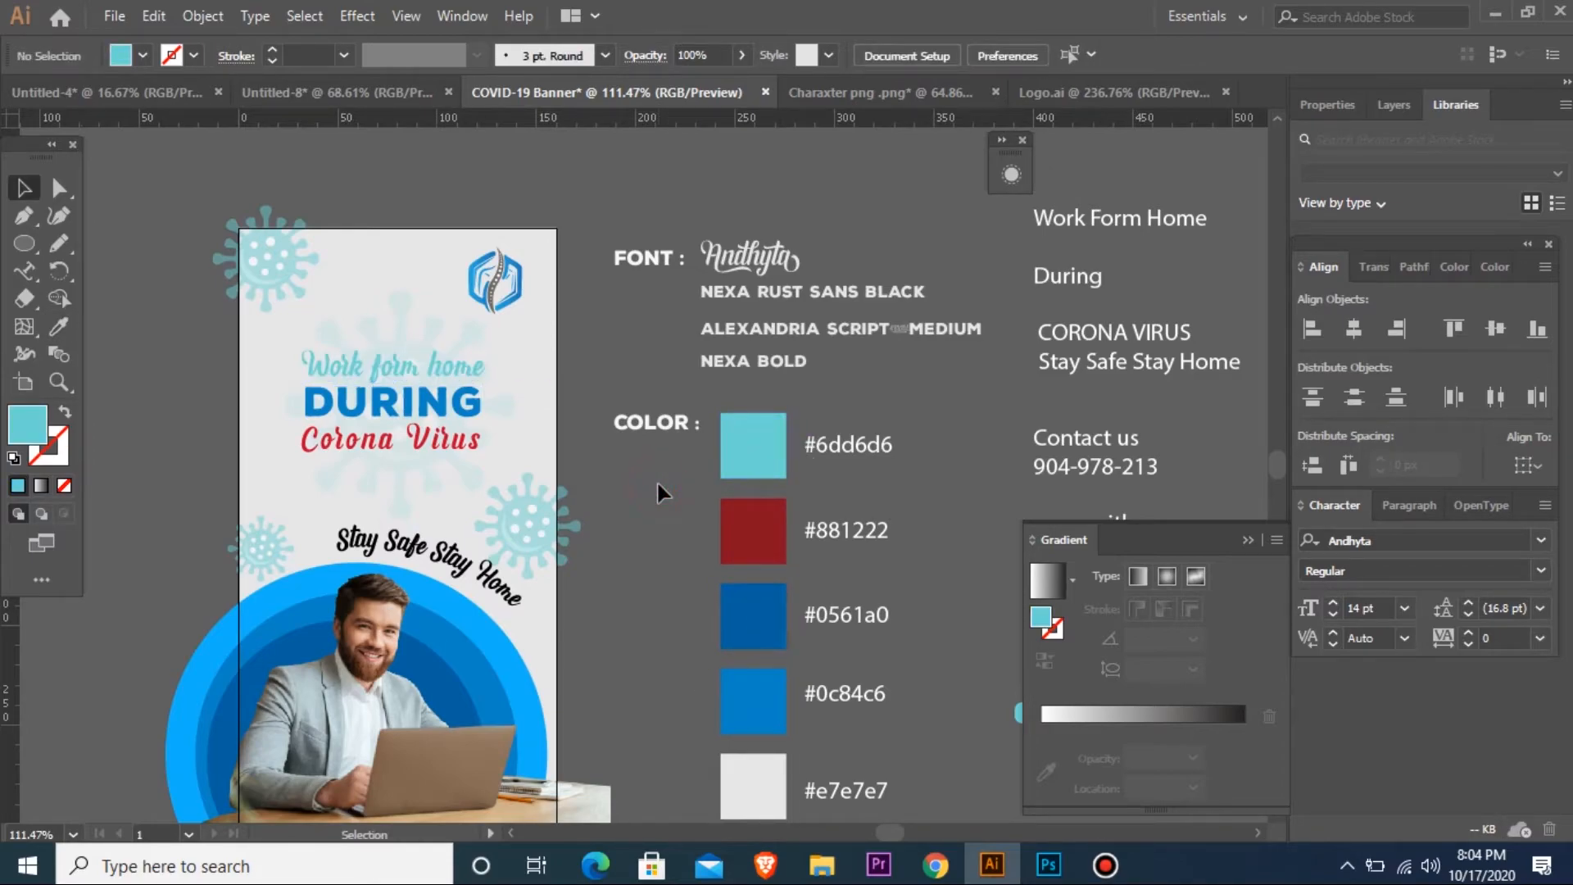
- Match the "Work form home" line to the blue of "DURING" again and dismiss the low battery notice
left_click(422, 368)
key("i")
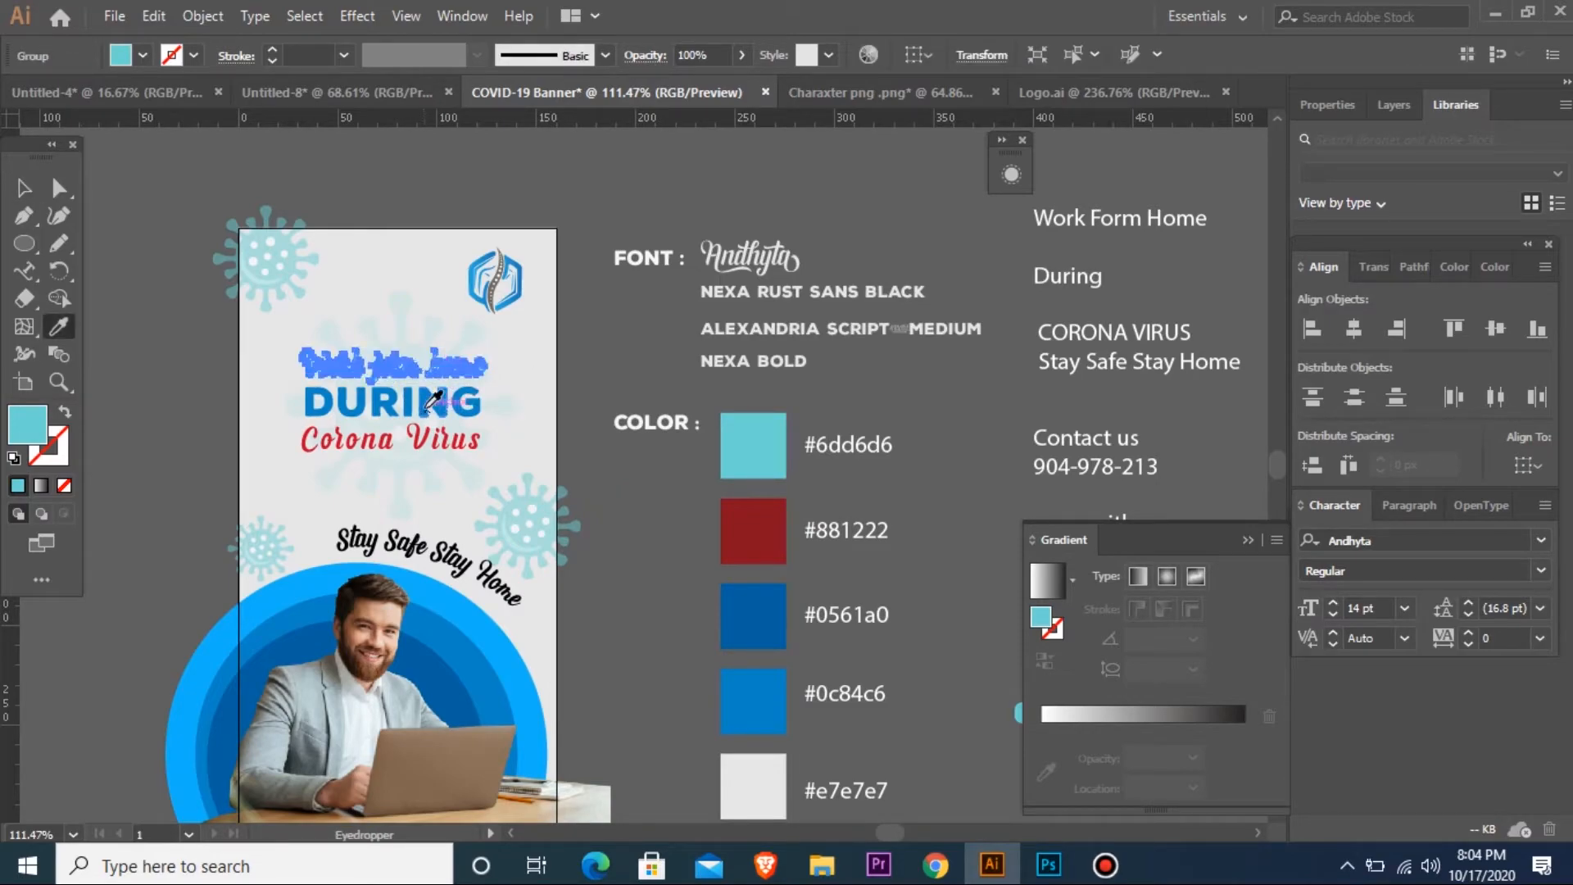
left_click(426, 406)
key("v")
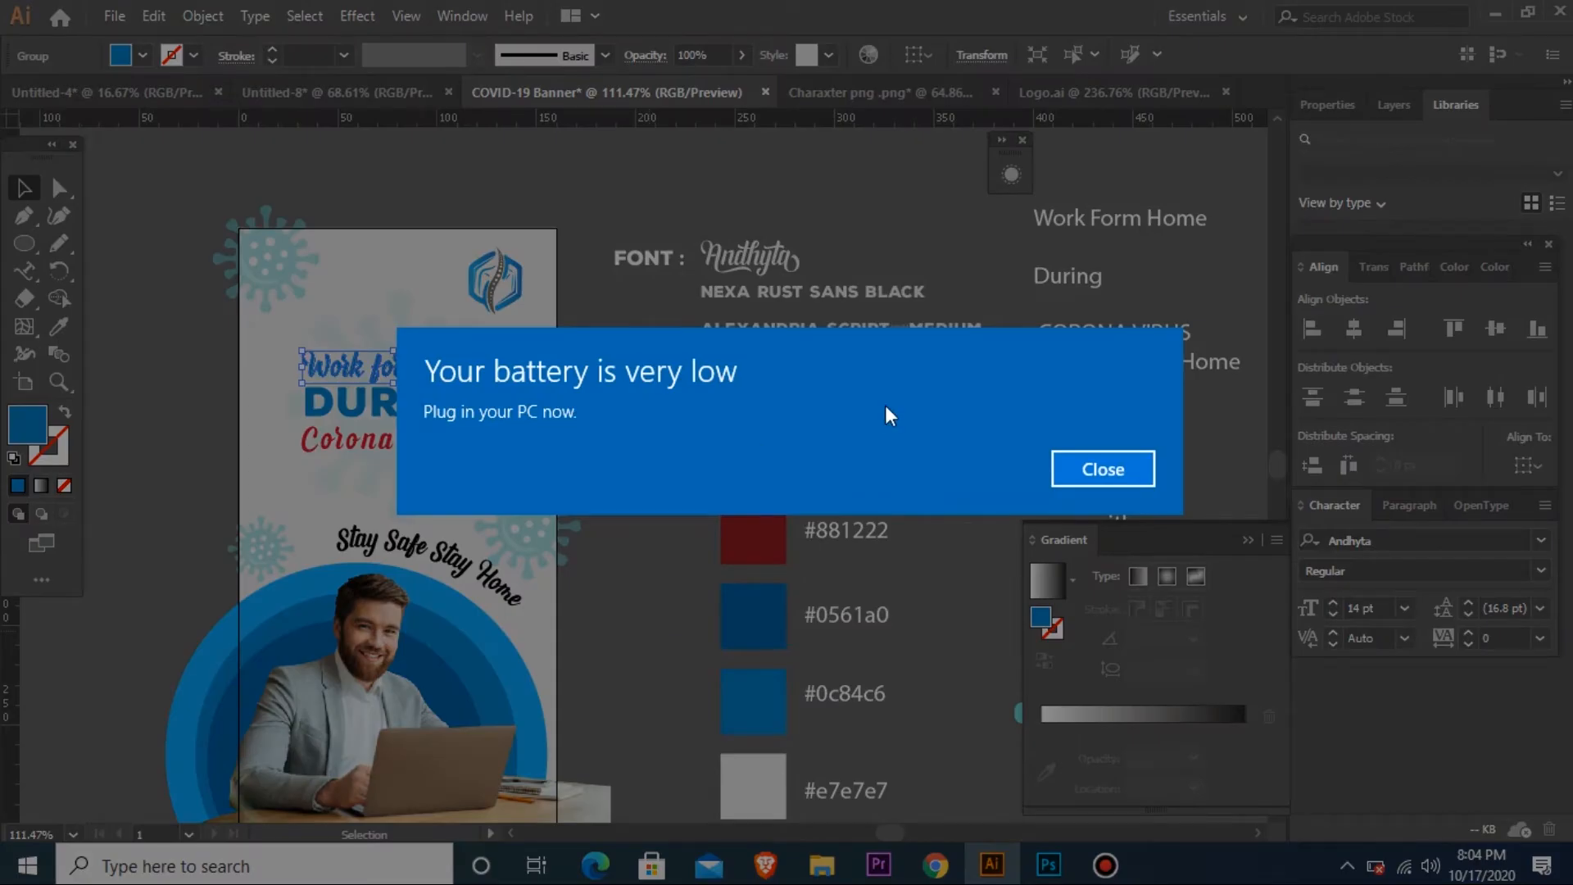
left_click(1107, 470)
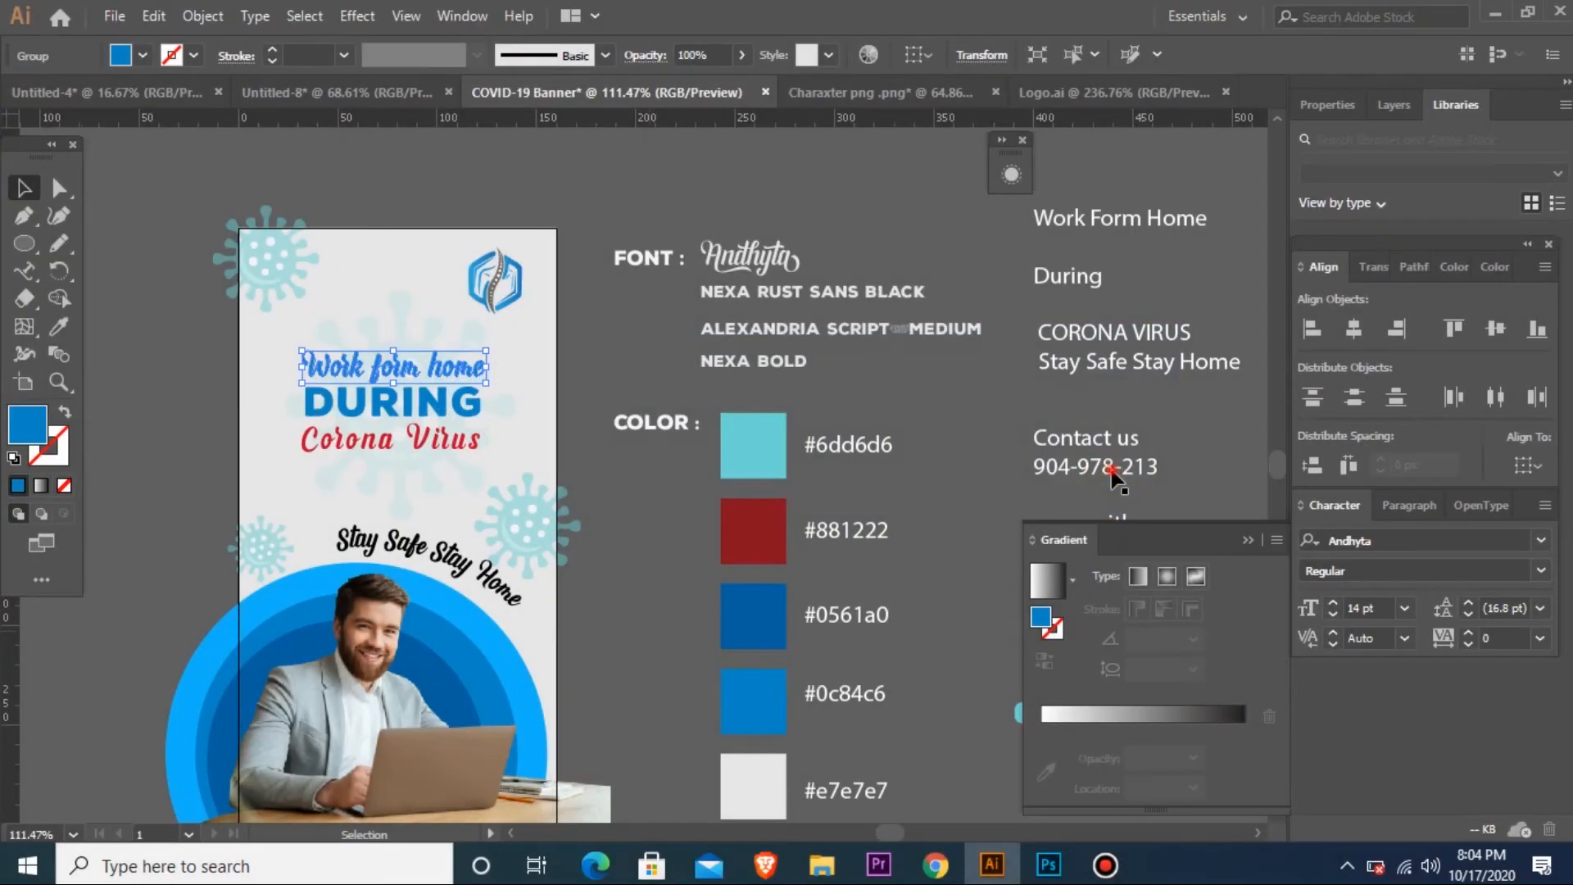
left_click(606, 674)
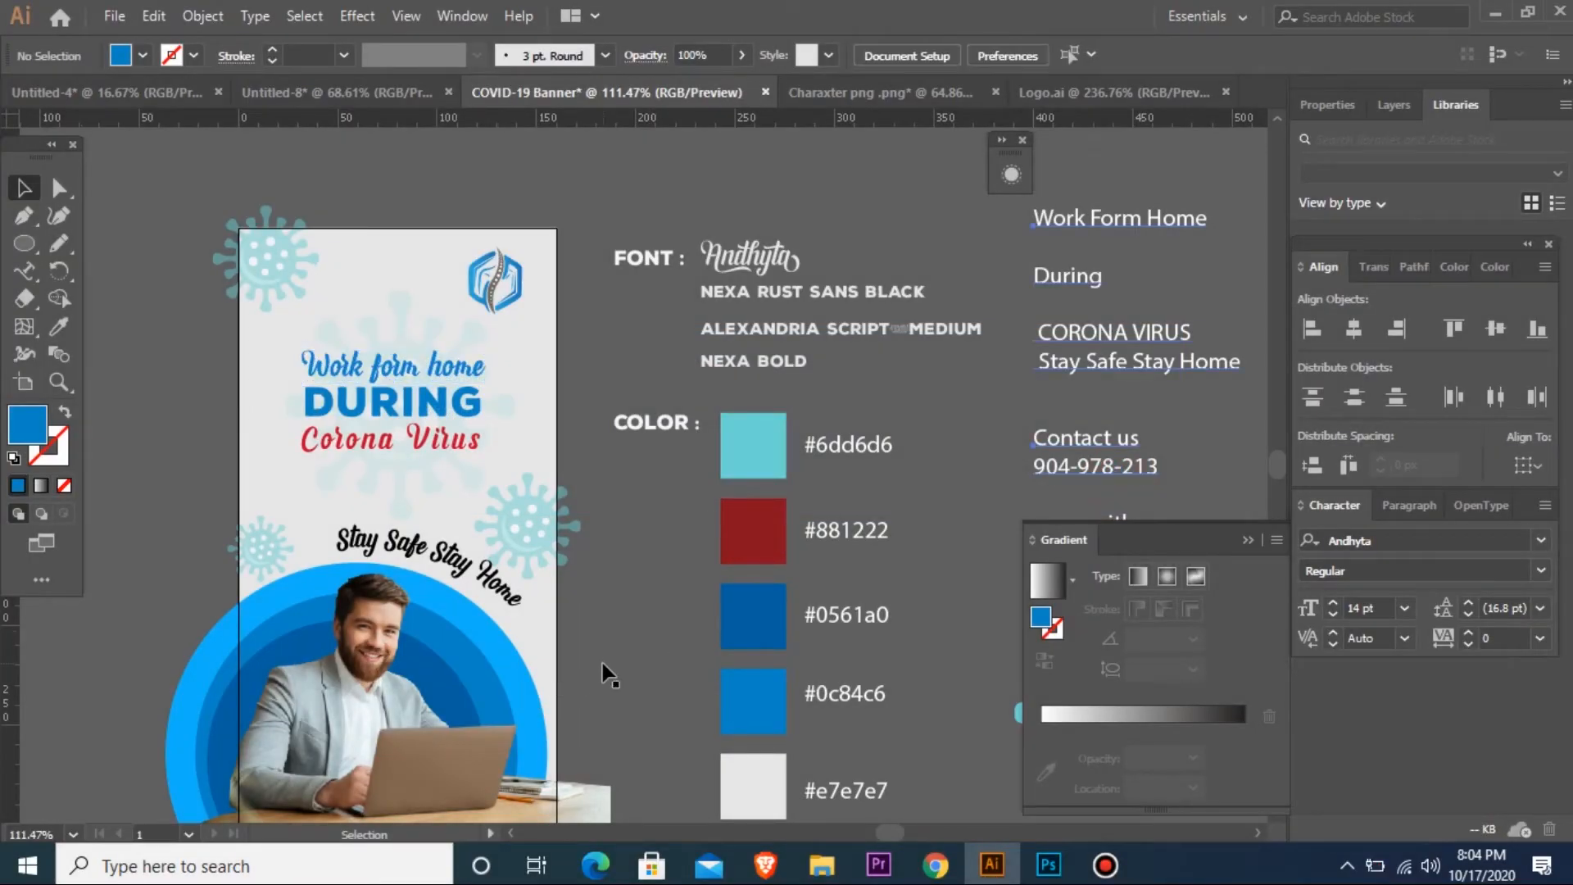
- Colour the curved "Stay Safe Stay Home" tagline with the same blue as "DURING"
left_click(436, 586)
left_click(454, 569)
left_click(432, 548)
key("i")
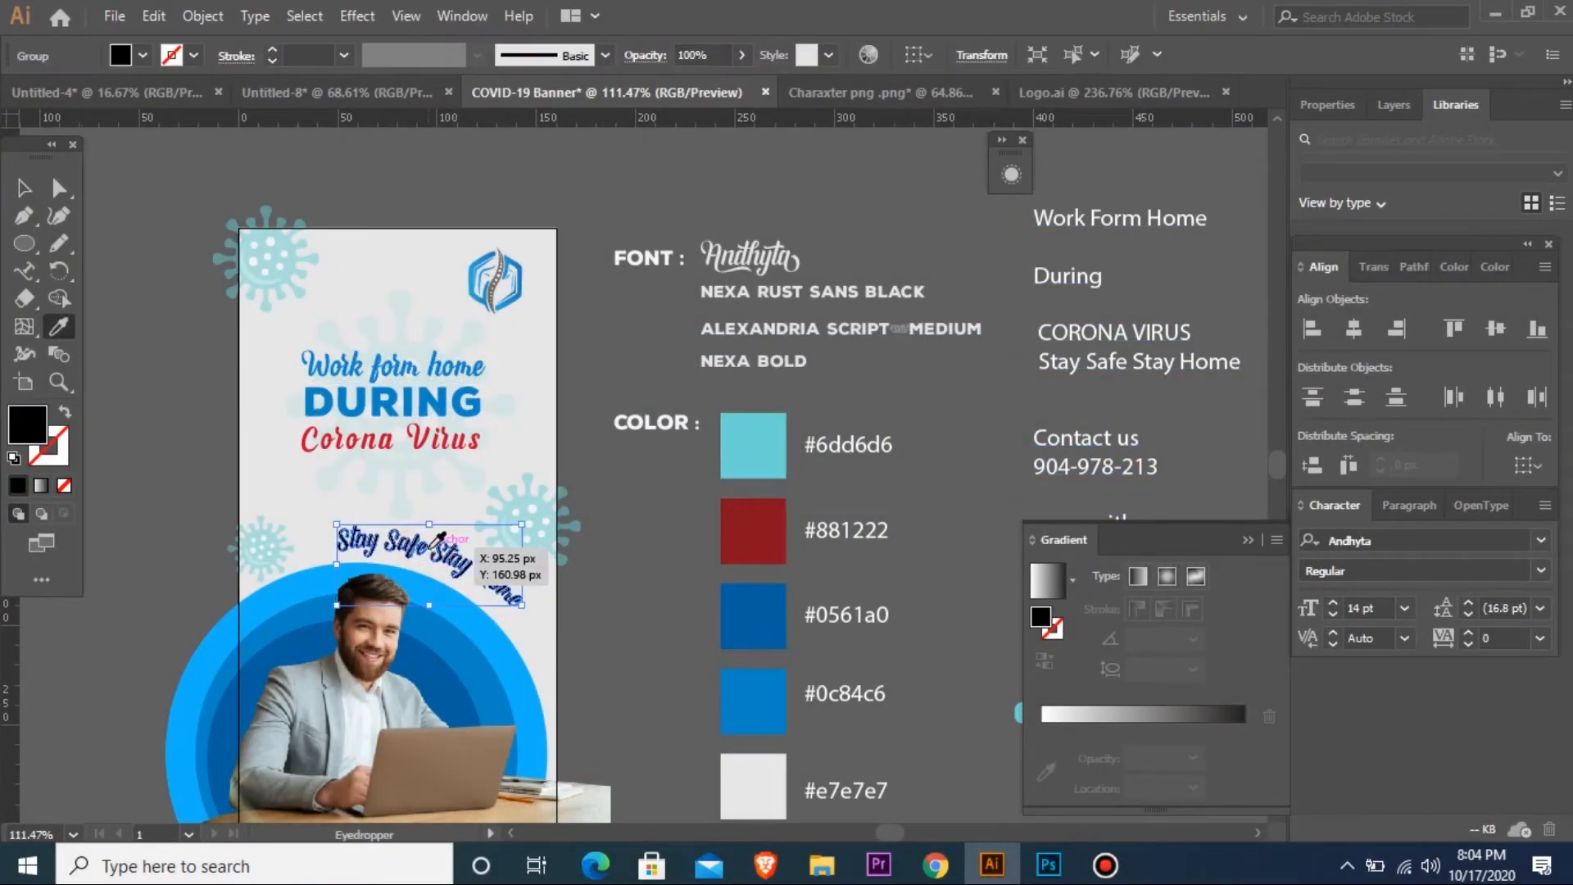
left_click(422, 405)
key("v")
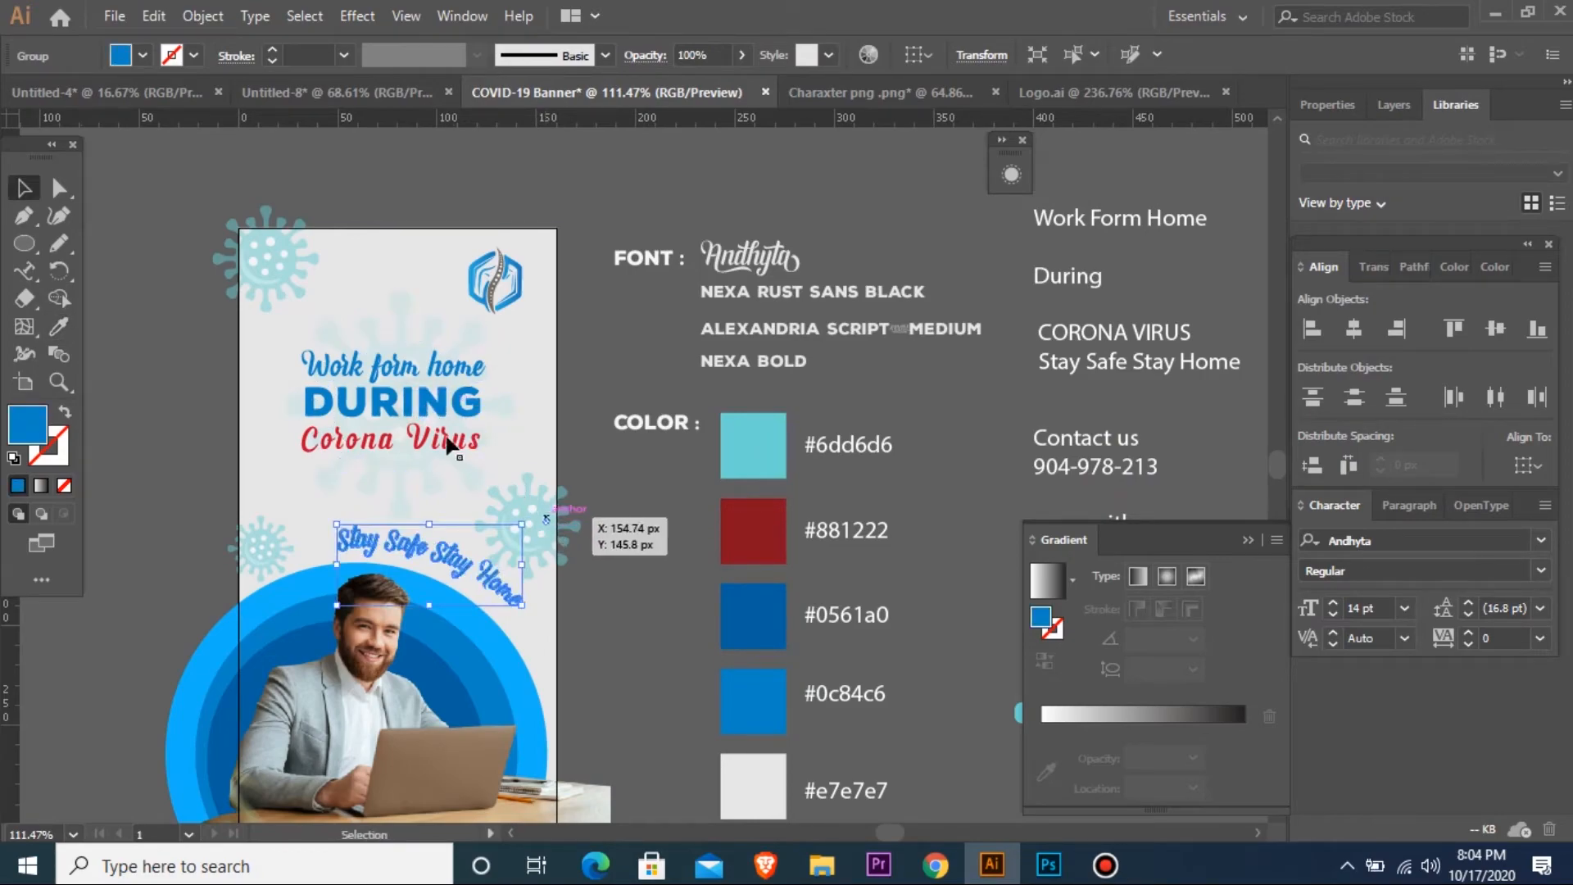
left_click(673, 608)
- Move the font, colour and description notes with the spare virus graphic farther right, away from the banner
key("ctrl+minus")
key("ctrl+minus")
key("ctrl+minus")
key("ctrl+space")
left_click_drag(740, 649, 760, 652)
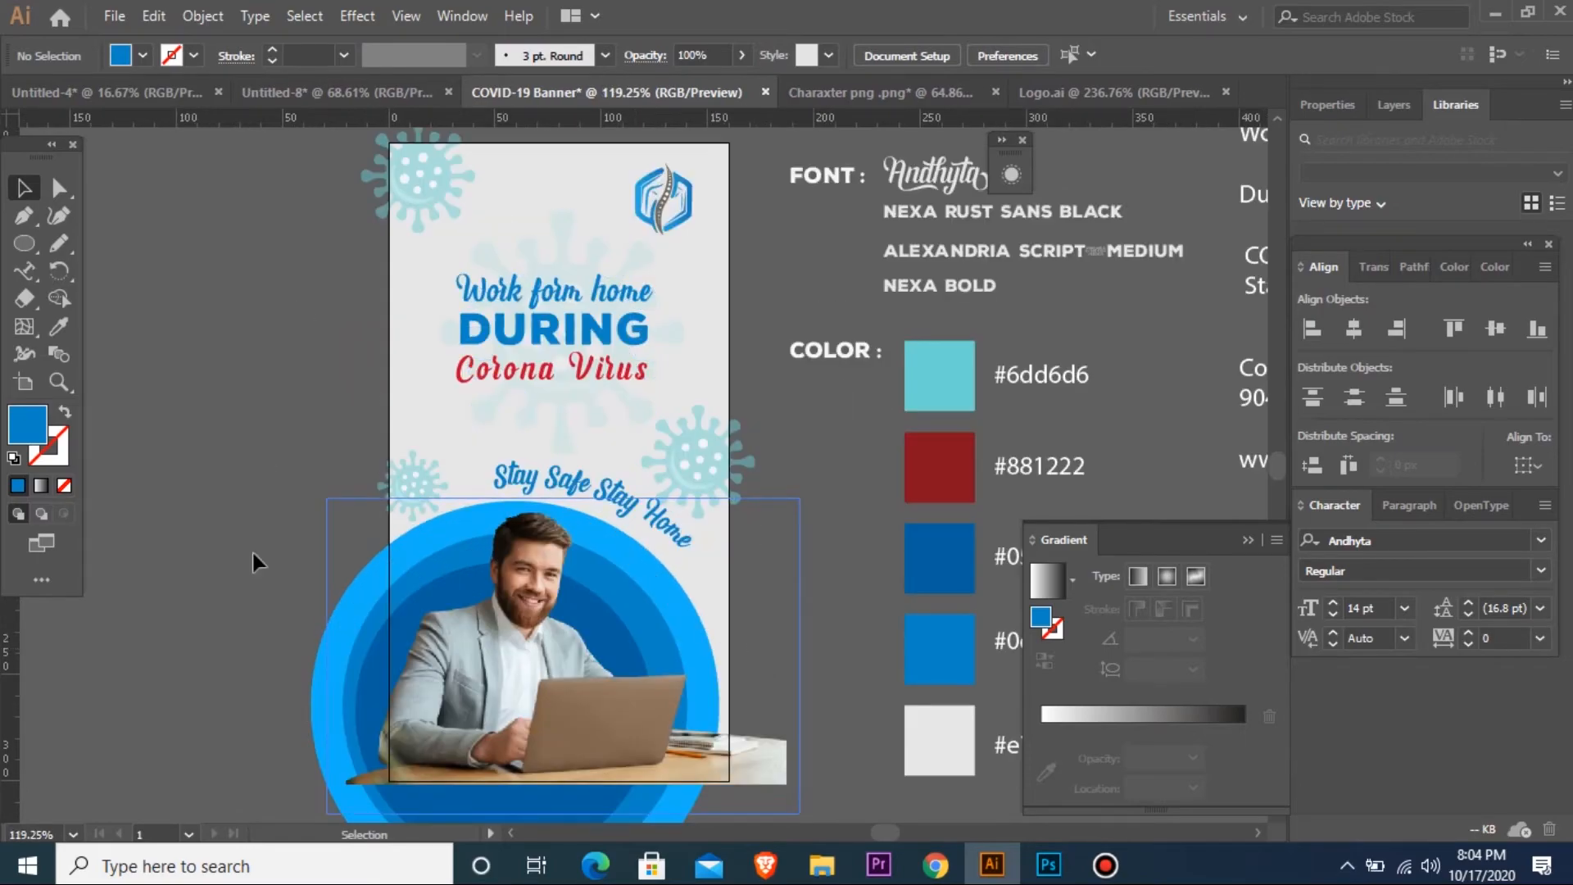
key("ctrl+minus")
key("ctrl+minus")
key("ctrl+minus")
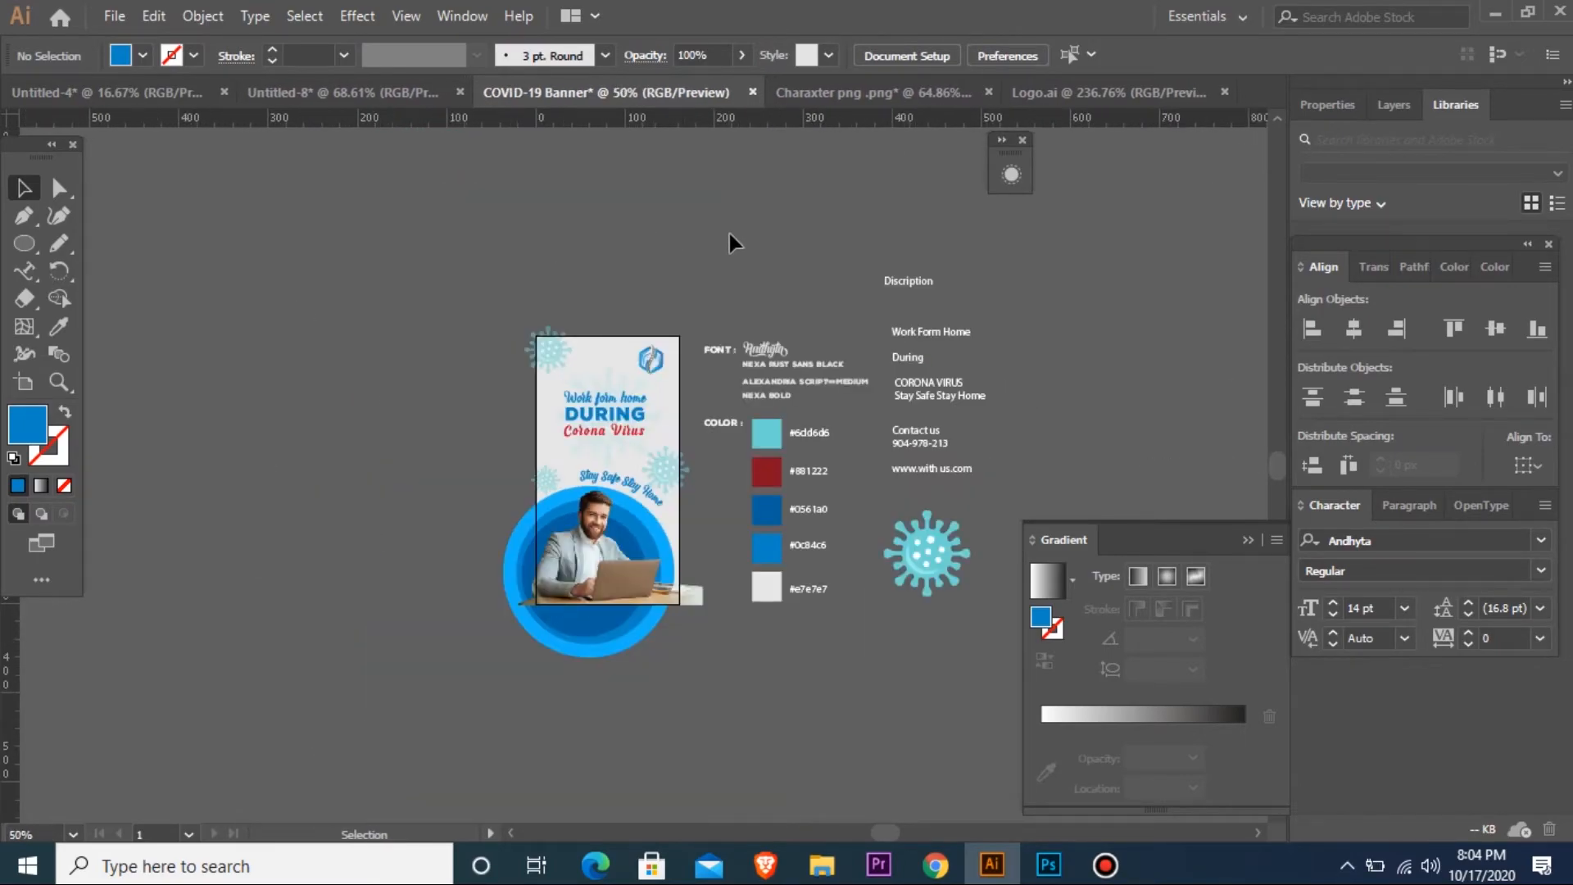
left_click_drag(962, 611, 995, 621)
mouse_move(785, 436)
left_mouse_down()
mouse_move(941, 427)
mouse_move(770, 433)
left_mouse_up()
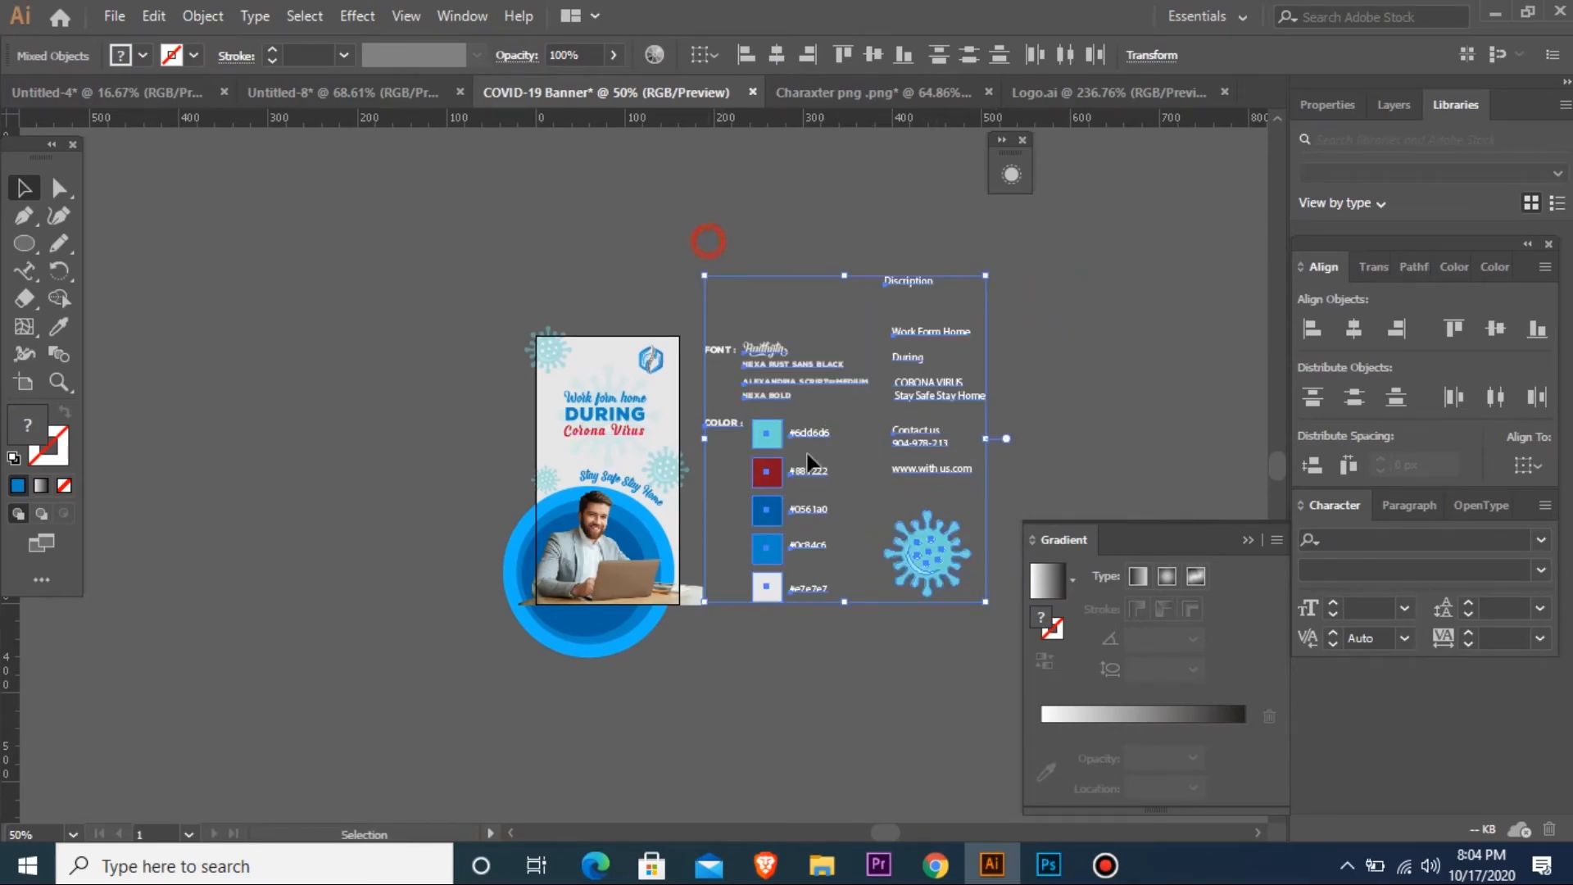
left_click(668, 553, "shift")
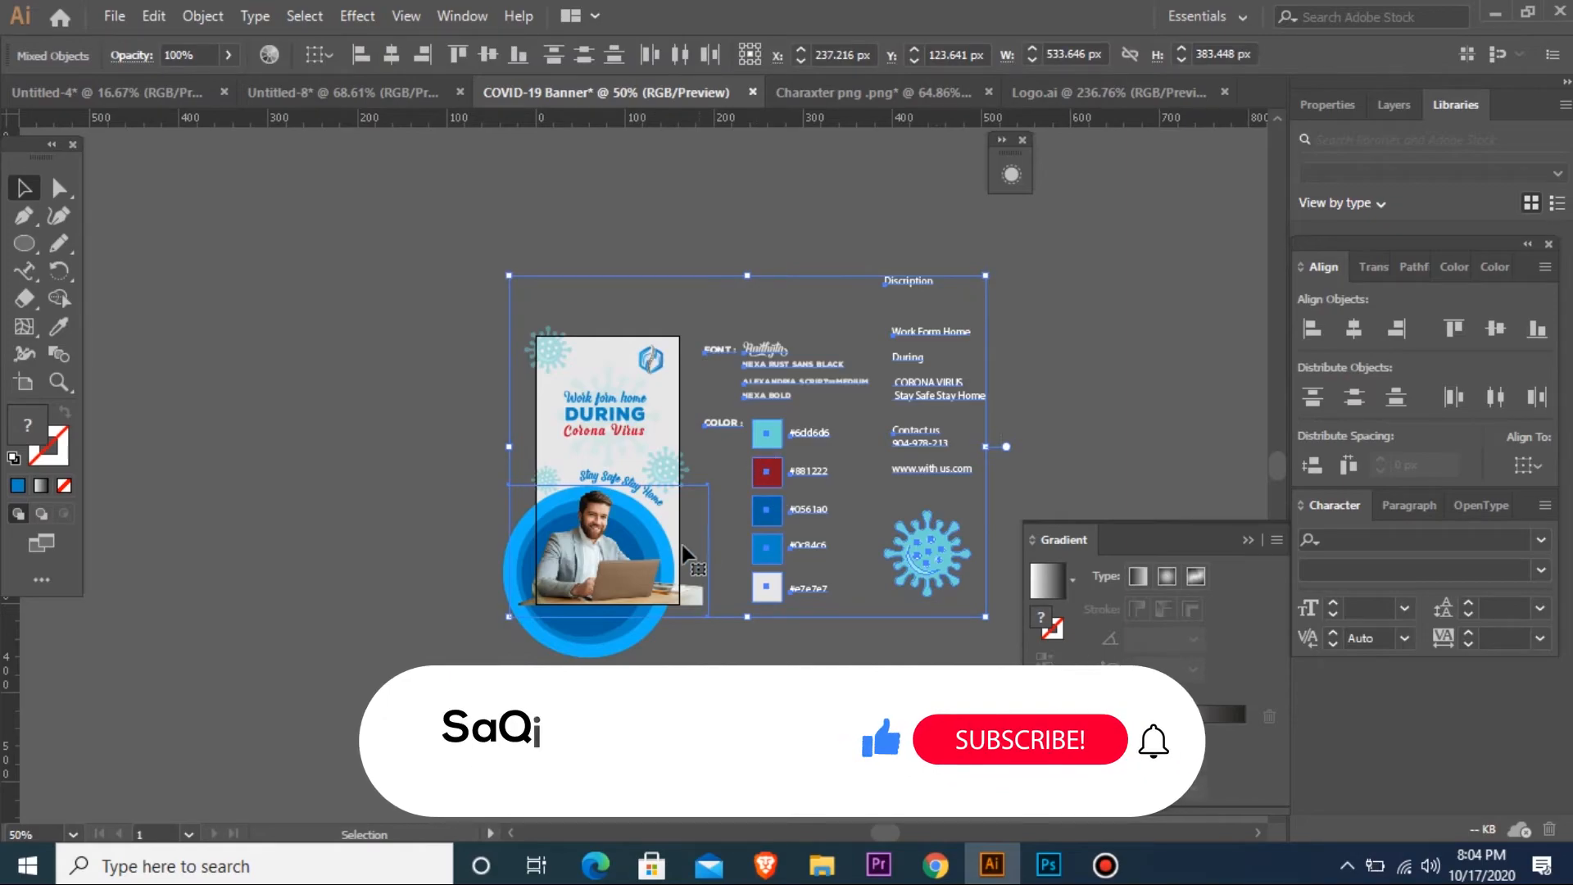
left_click_drag(778, 432, 966, 412)
- Look over the banner's overall layout and the relocated reference notes
left_click_drag(422, 277, 782, 648)
key("ctrl+minus")
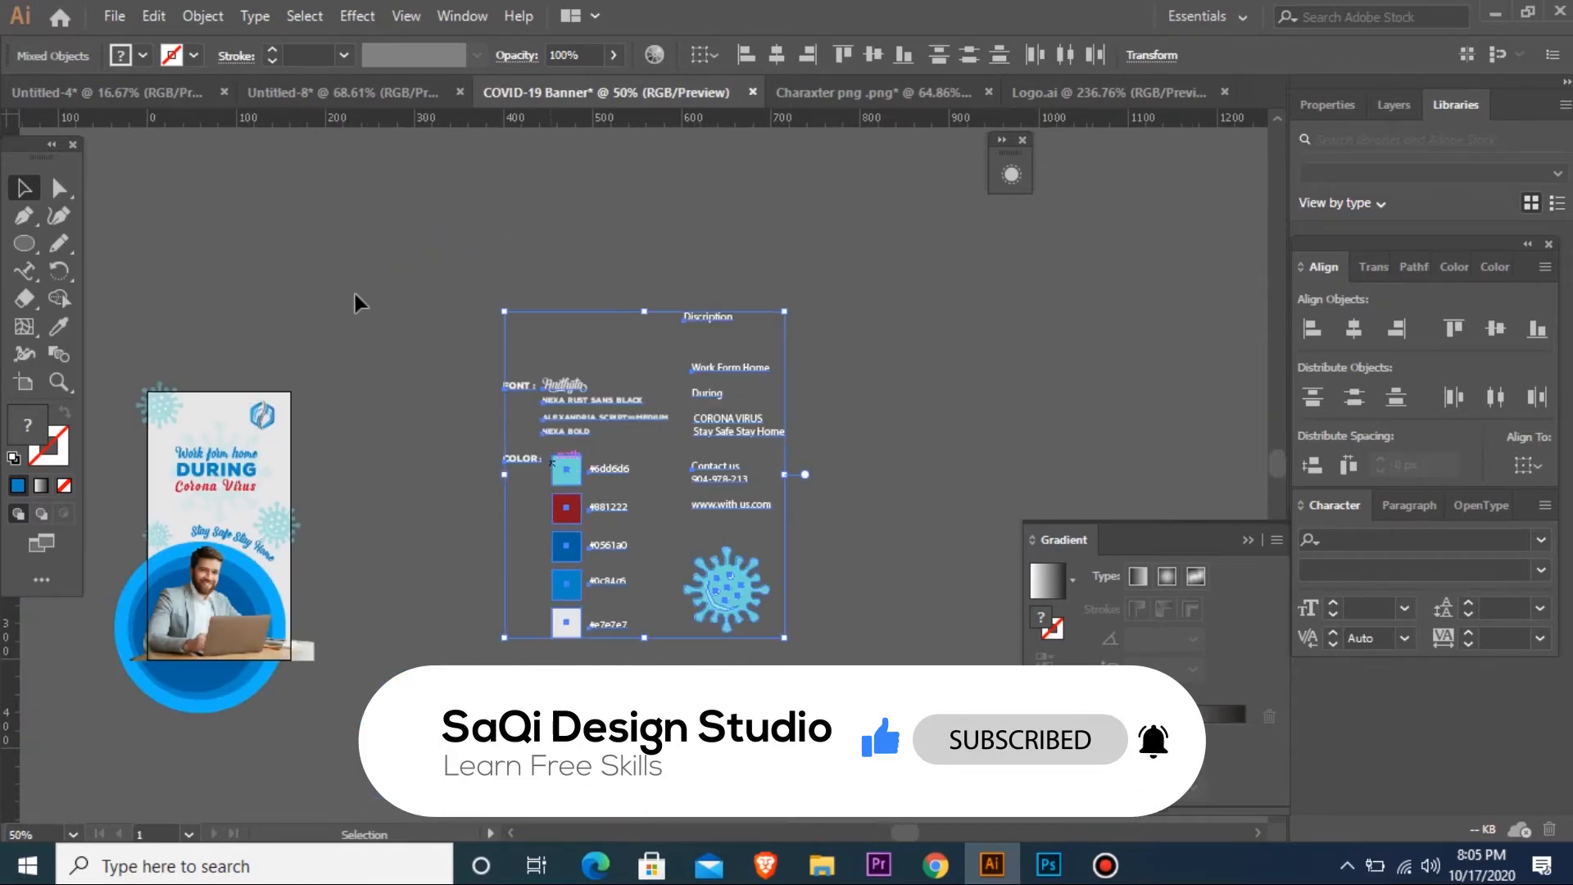
key("ctrl+minus")
key("ctrl+minus")
left_click_drag(331, 416, 562, 632)
left_click_drag(402, 166, 760, 692)
key("ctrl+minus")
key("ctrl+minus")
key("ctrl+minus")
key("ctrl+minus")
key("ctrl+minus")
key("ctrl+minus")
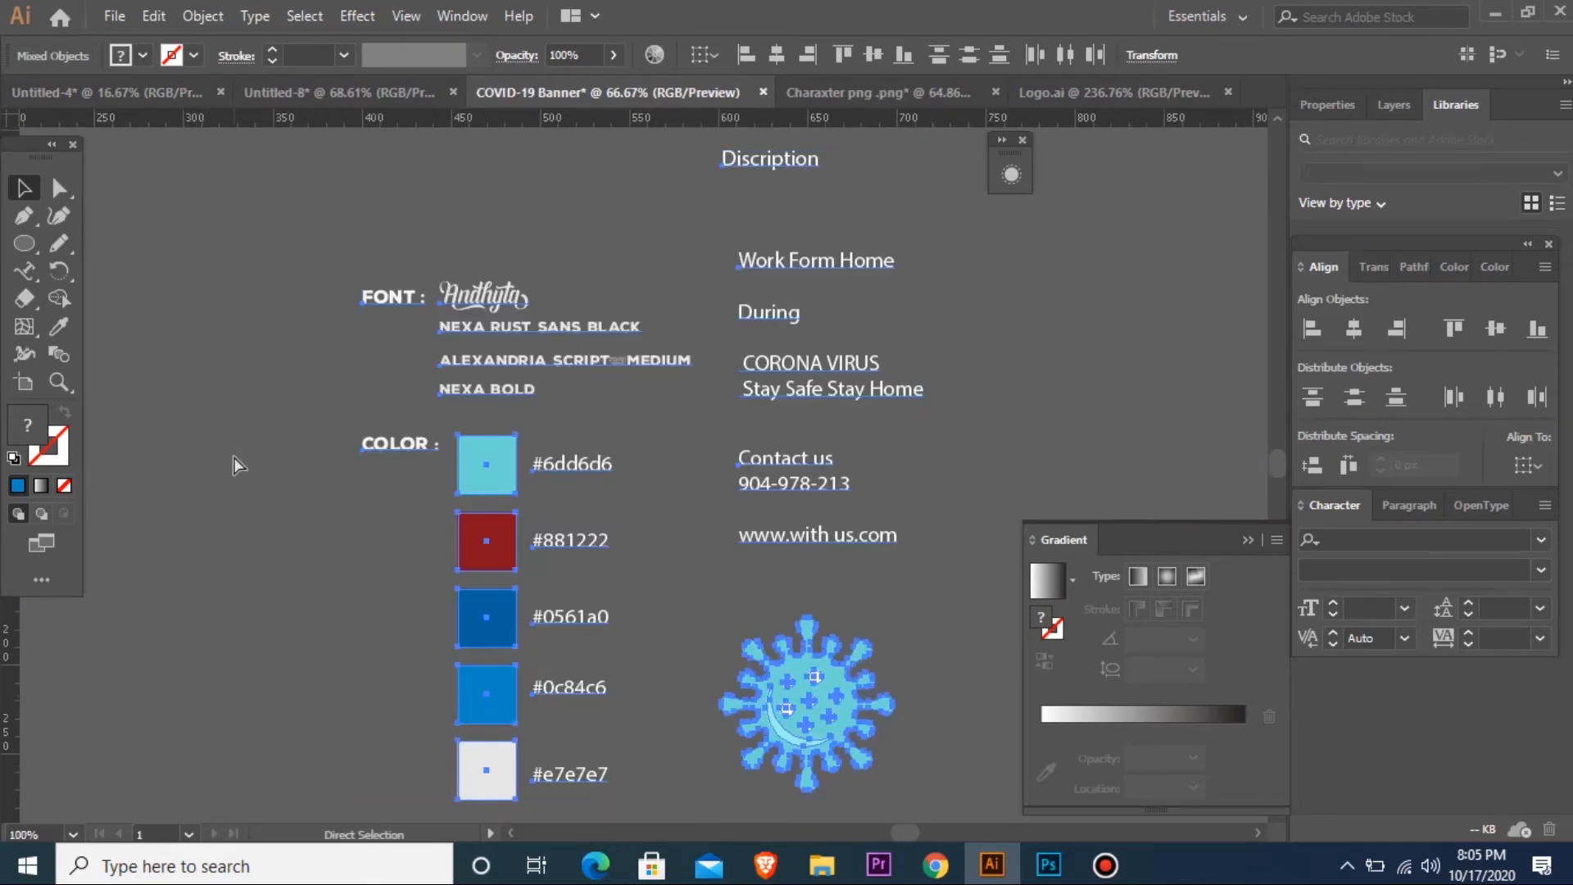
left_click_drag(445, 391, 524, 605)
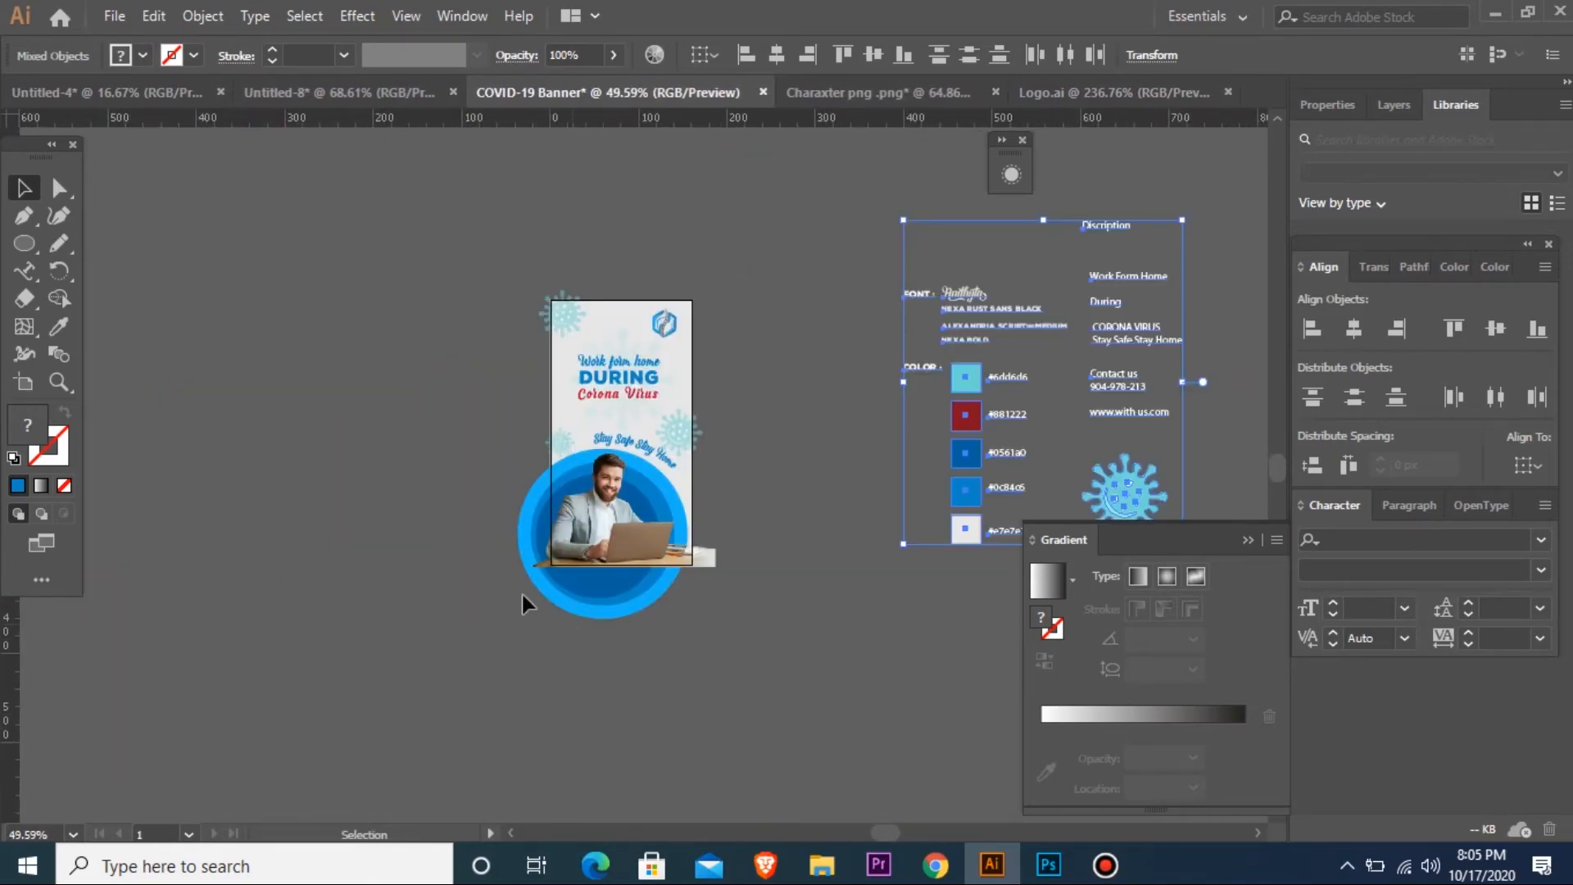
- Draw a small horizontal rectangle from the banner's left edge across the man's sleeve to the laptop
left_click(21, 239, "alt")
left_click(21, 239, "alt")
left_click(21, 239, "alt")
left_click(21, 239, "alt")
left_click(22, 241, "alt")
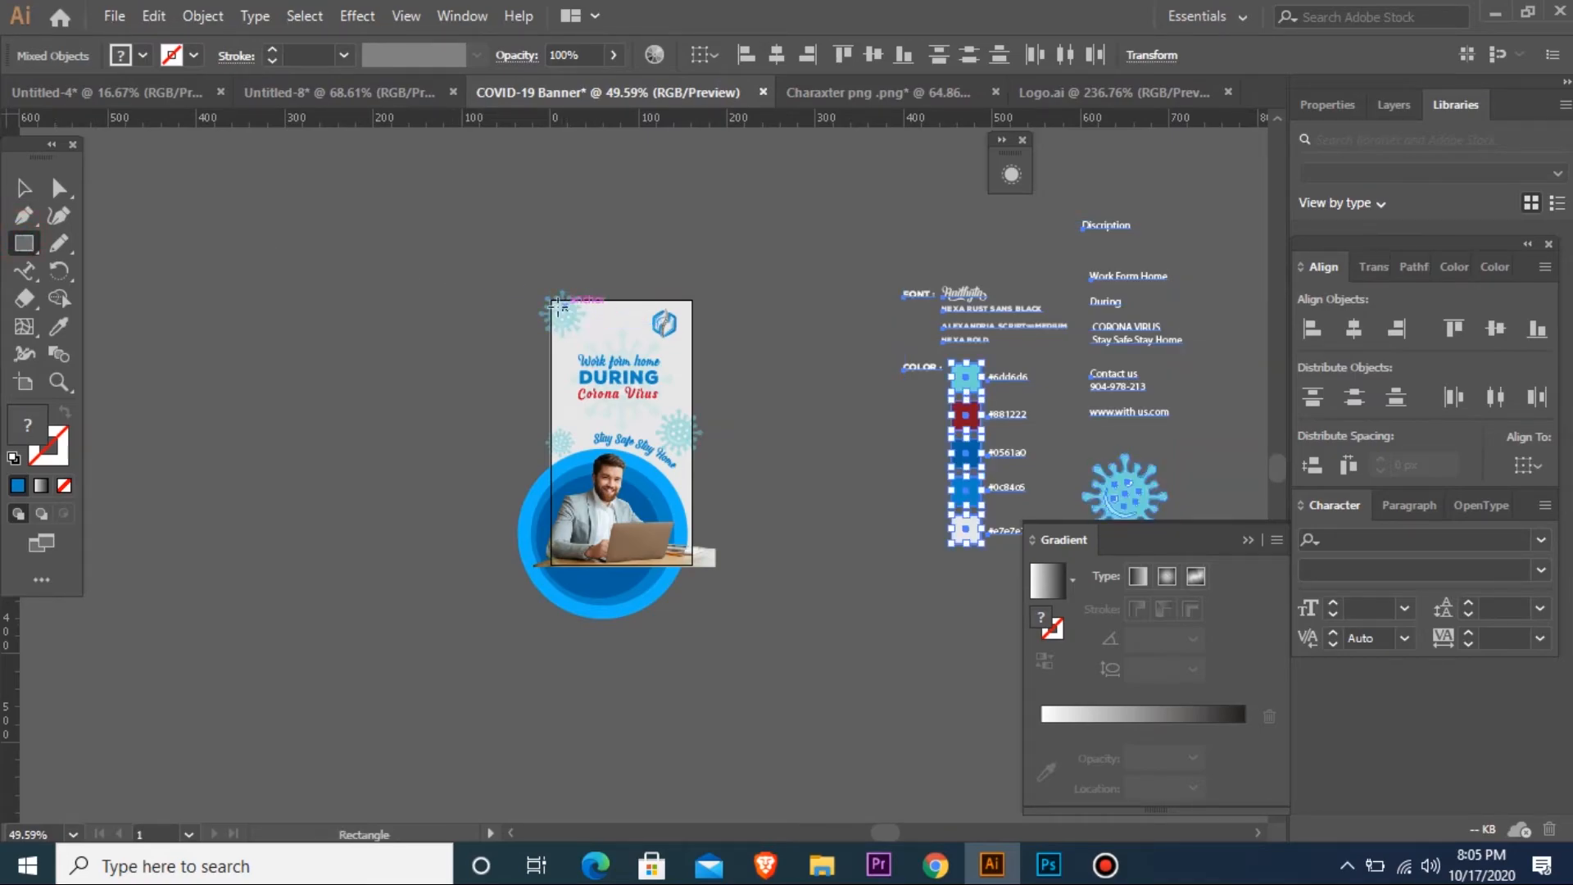
left_click_drag(428, 462, 818, 547)
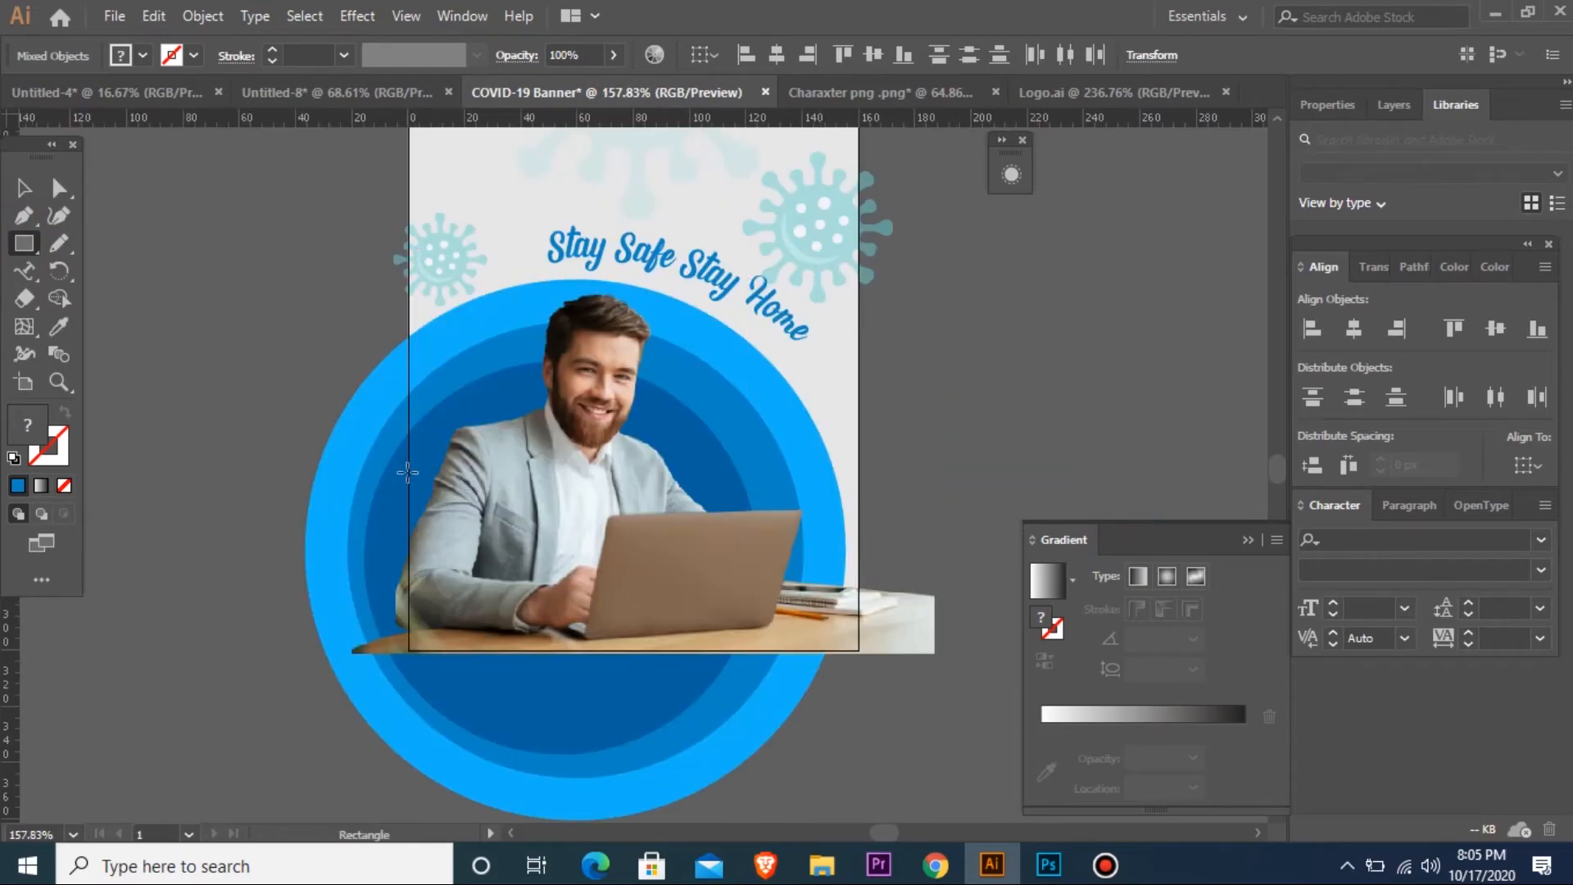
left_click_drag(407, 524, 620, 587)
- Fill the rectangle with the virus graphic's teal and lower its opacity to 46%
key("i")
left_click(749, 355)
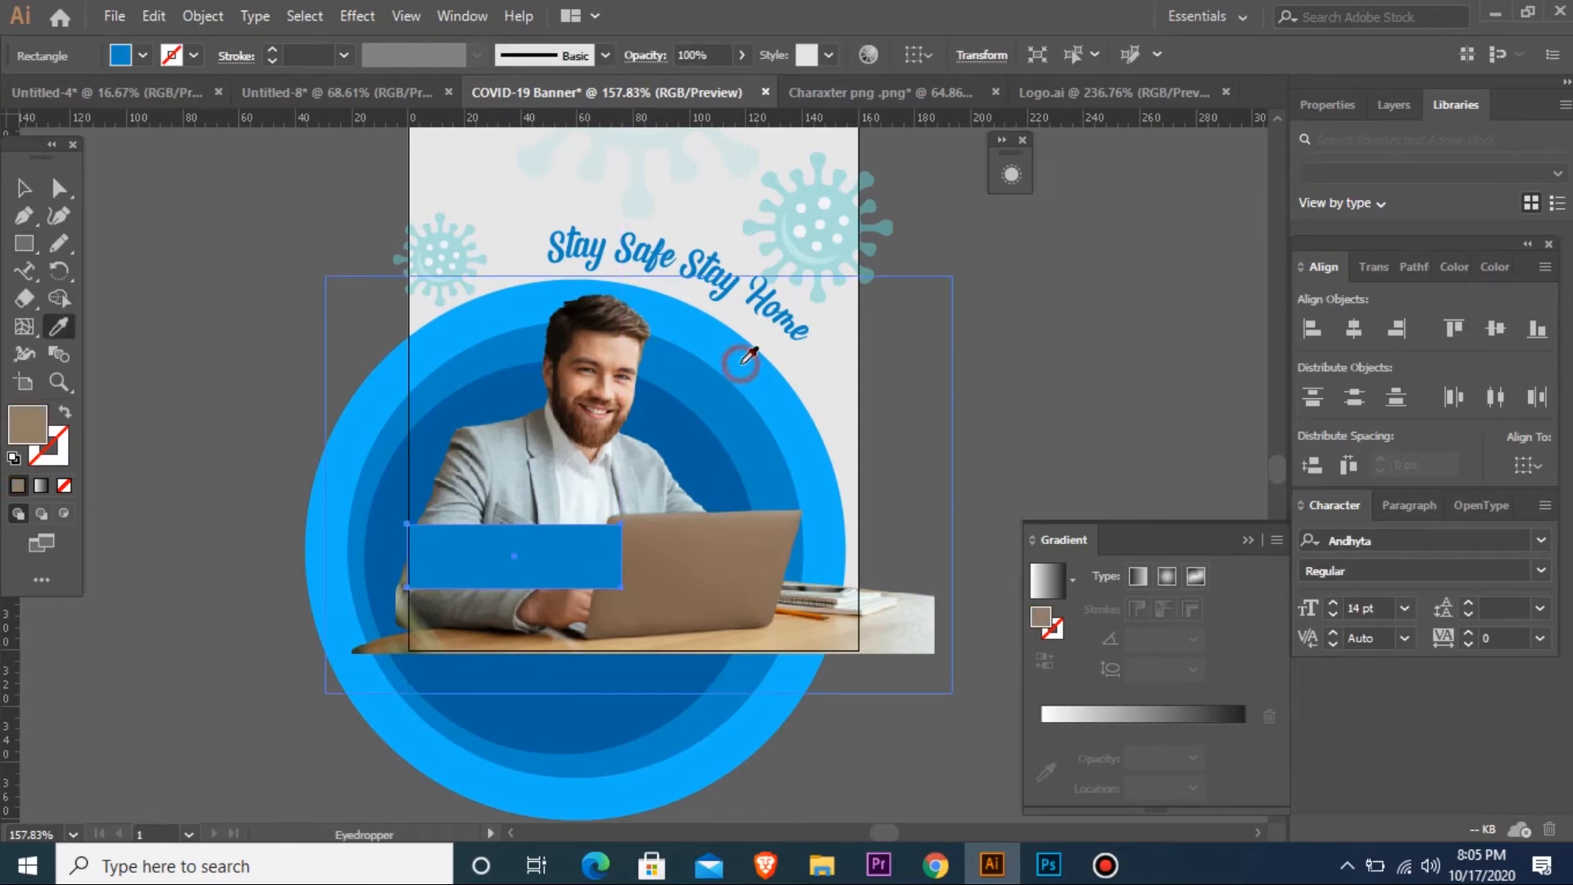
left_click(844, 204)
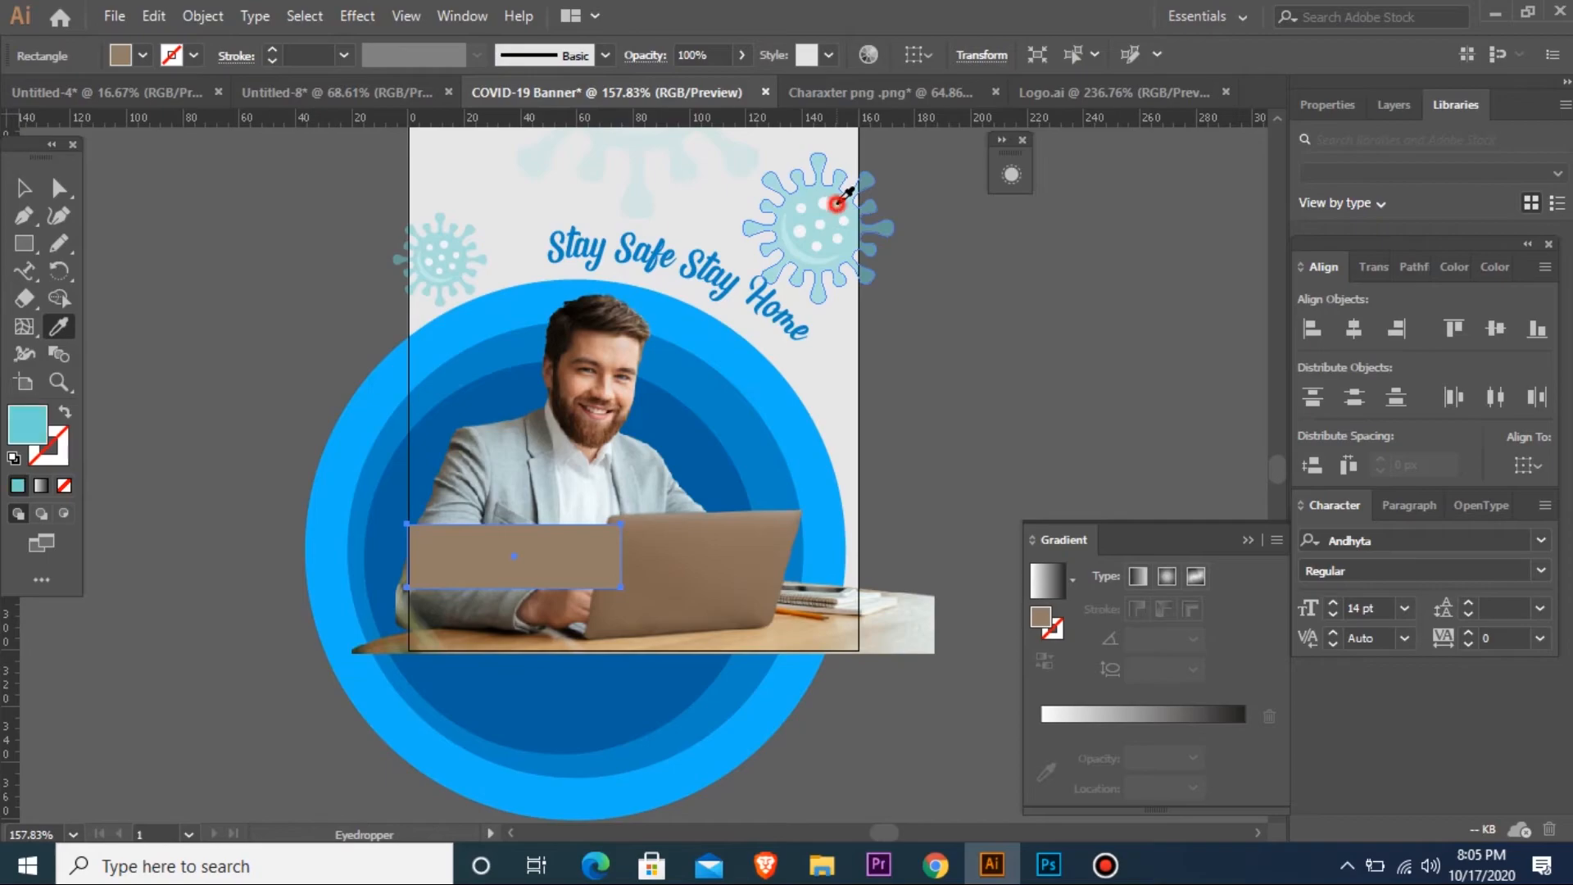
key("v")
left_click(741, 57)
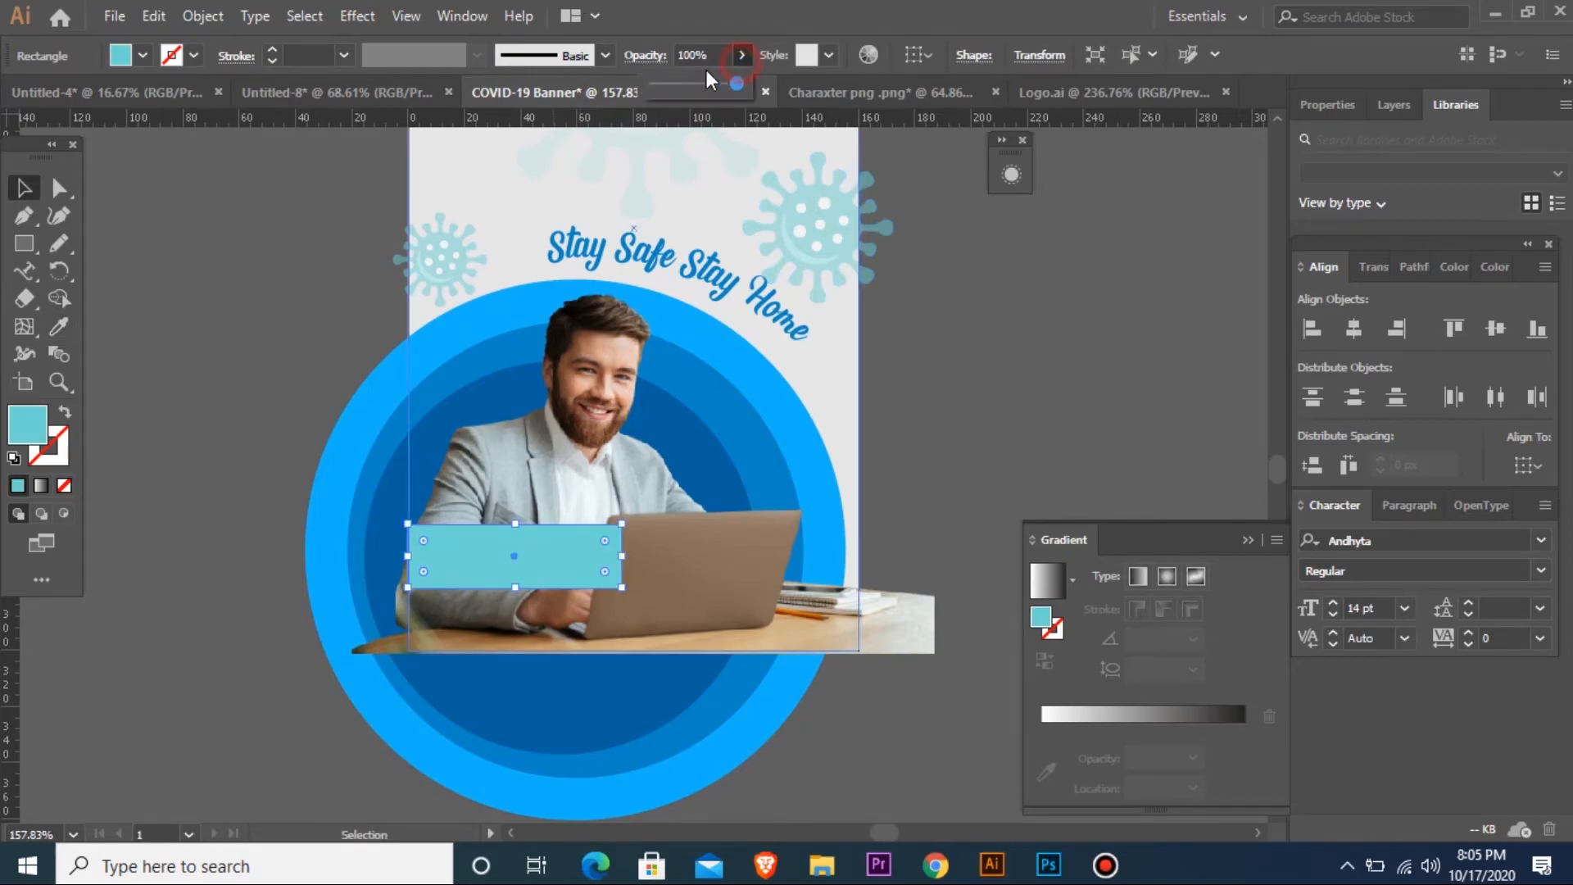
left_click(699, 82)
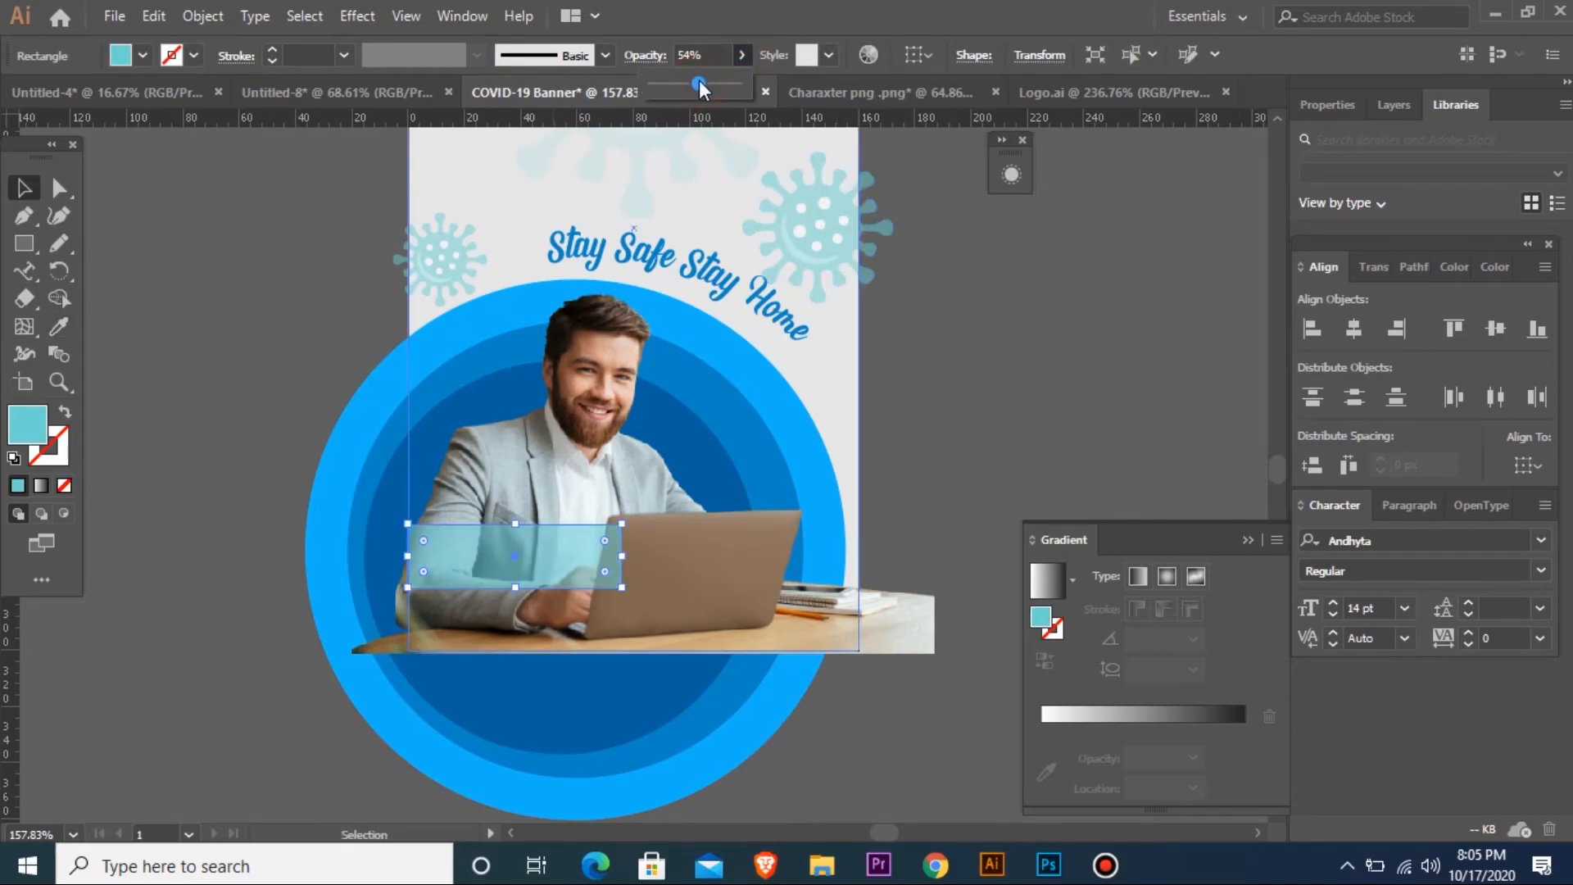
key("ctrl+space")
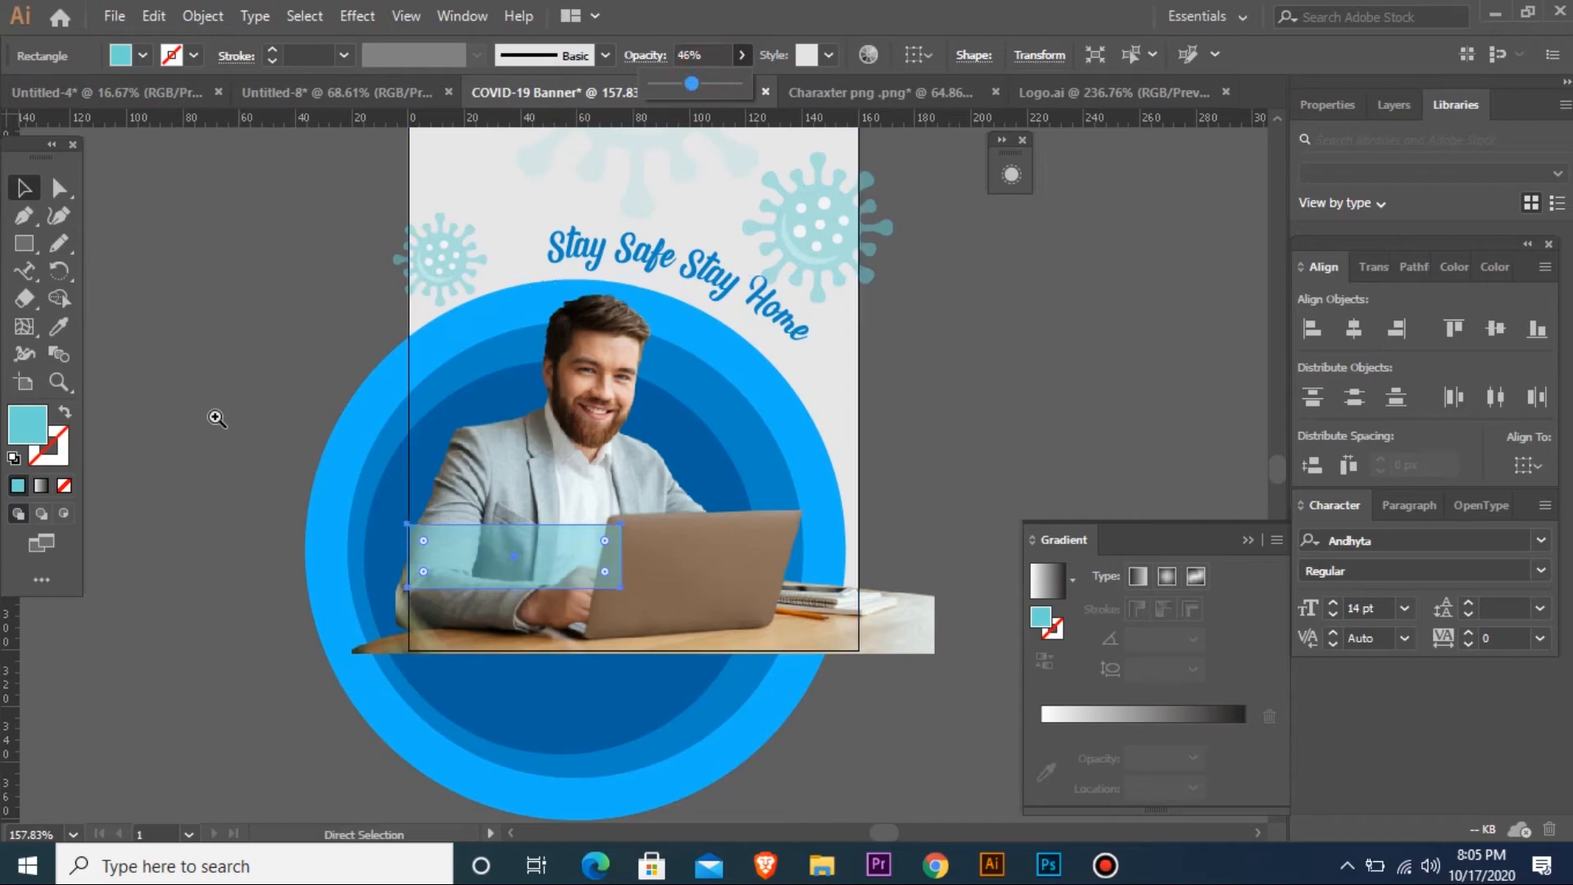
left_click_drag(215, 415, 916, 708)
key("t")
left_click(419, 475)
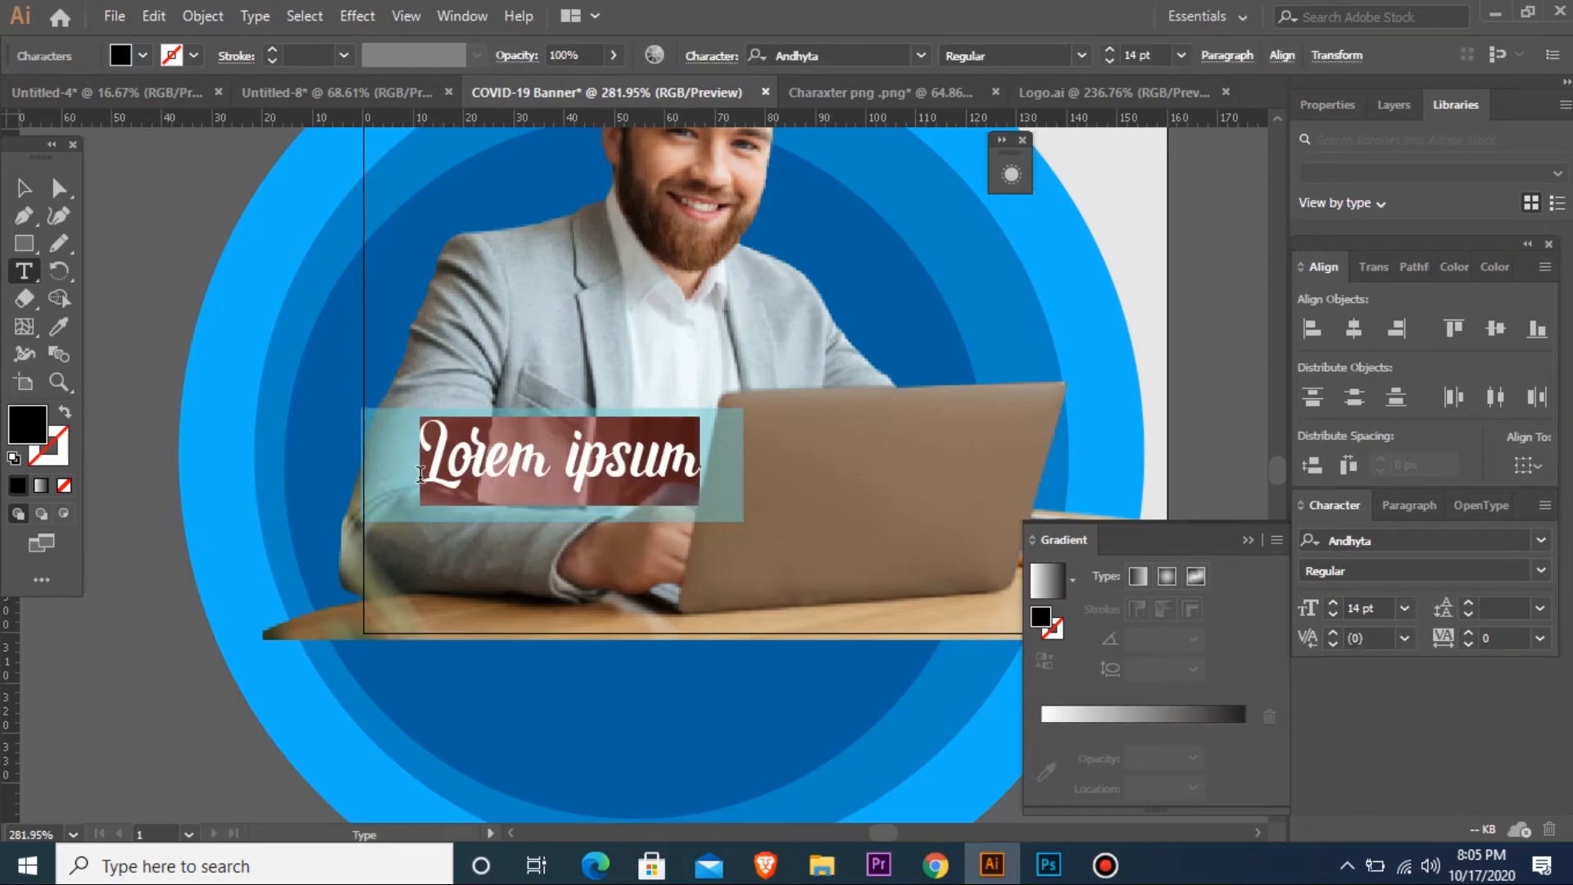
key("BackSpace")
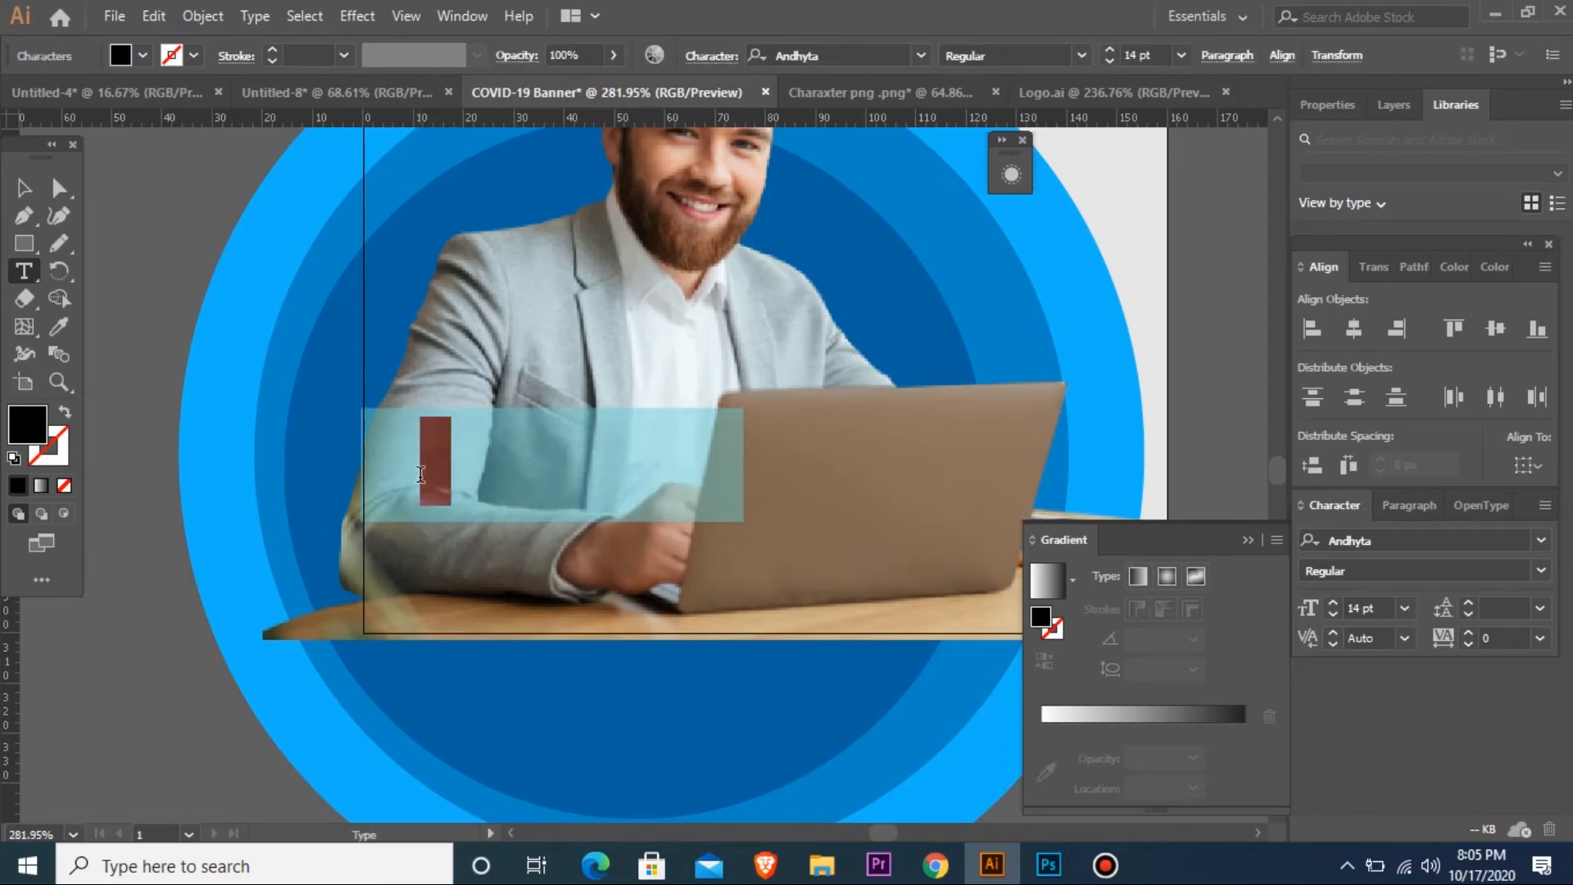
left_click(22, 195)
- Copy the phone number from the description notes beside the banner
key("ctrl+minus")
key("ctrl+minus")
key("ctrl+minus")
key("ctrl+minus")
key("ctrl+minus")
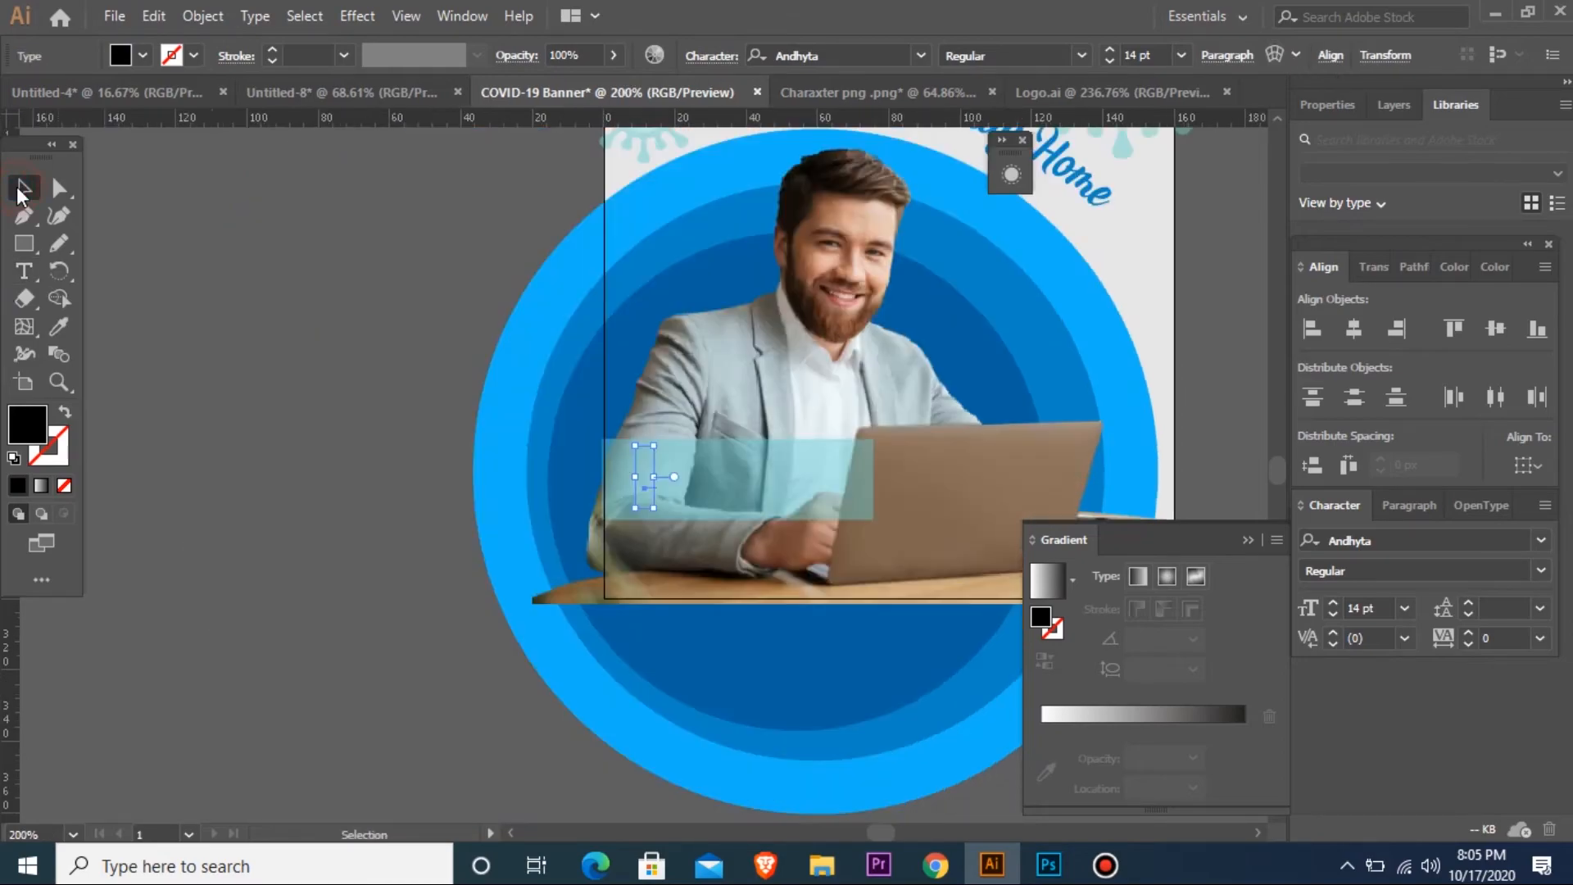
key("ctrl+minus")
left_click(749, 428)
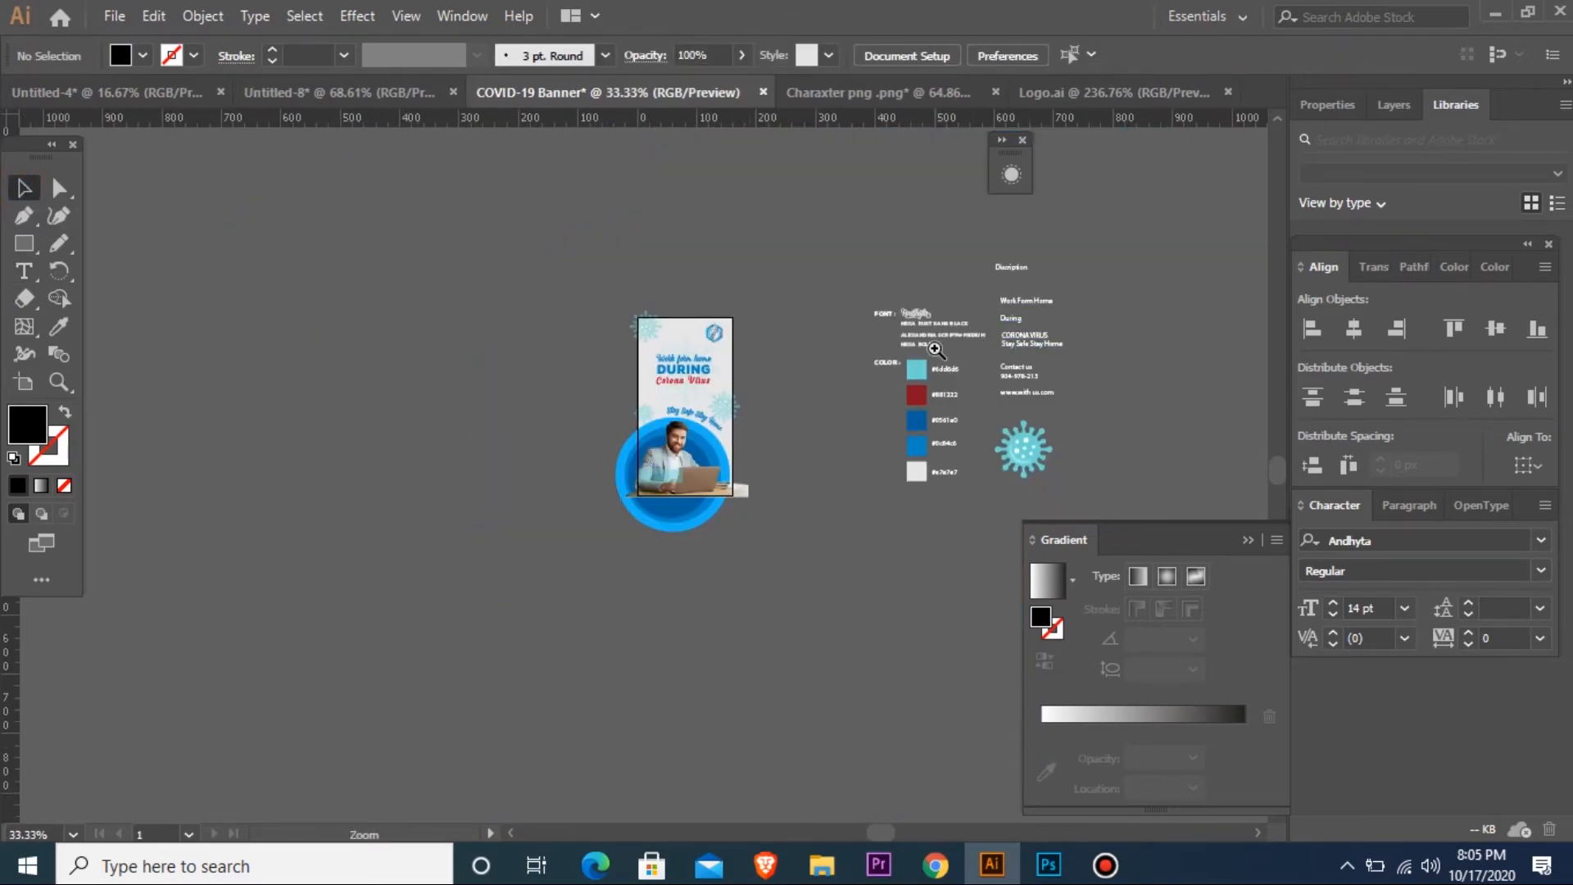
left_click_drag(935, 349, 1048, 417)
key("t")
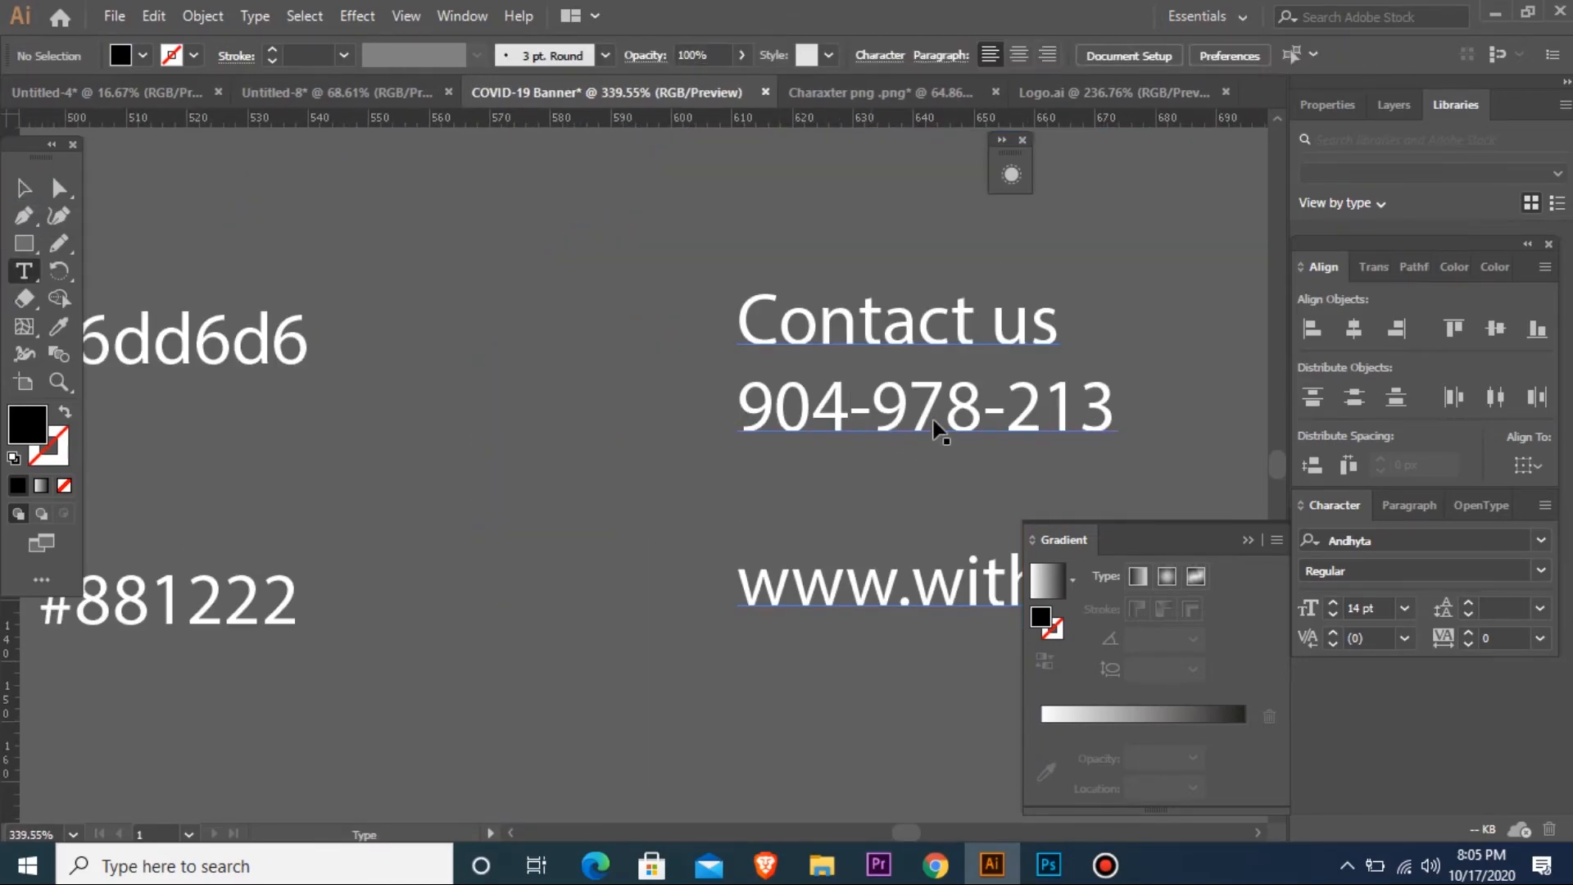
triple_click(942, 409)
key("ctrl+c")
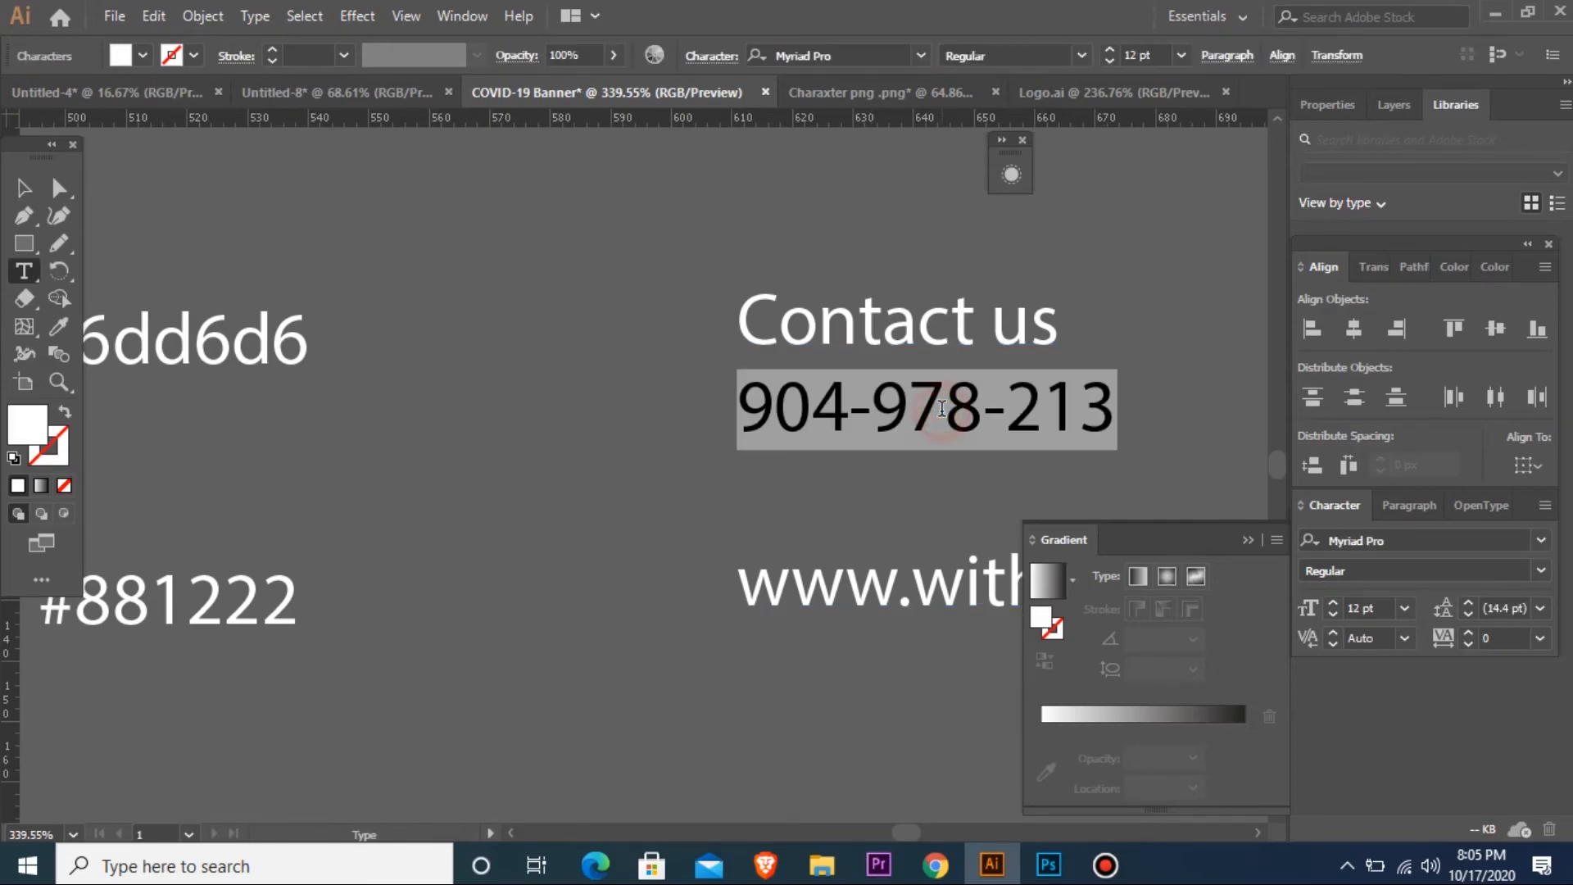
- Recolour the translucent rectangle with the middle ring's blue and set its opacity to 50%
left_click(24, 189)
key("ctrl+minus")
key("ctrl+minus")
key("ctrl+minus")
key("ctrl+minus")
key("ctrl+minus")
key("ctrl+minus")
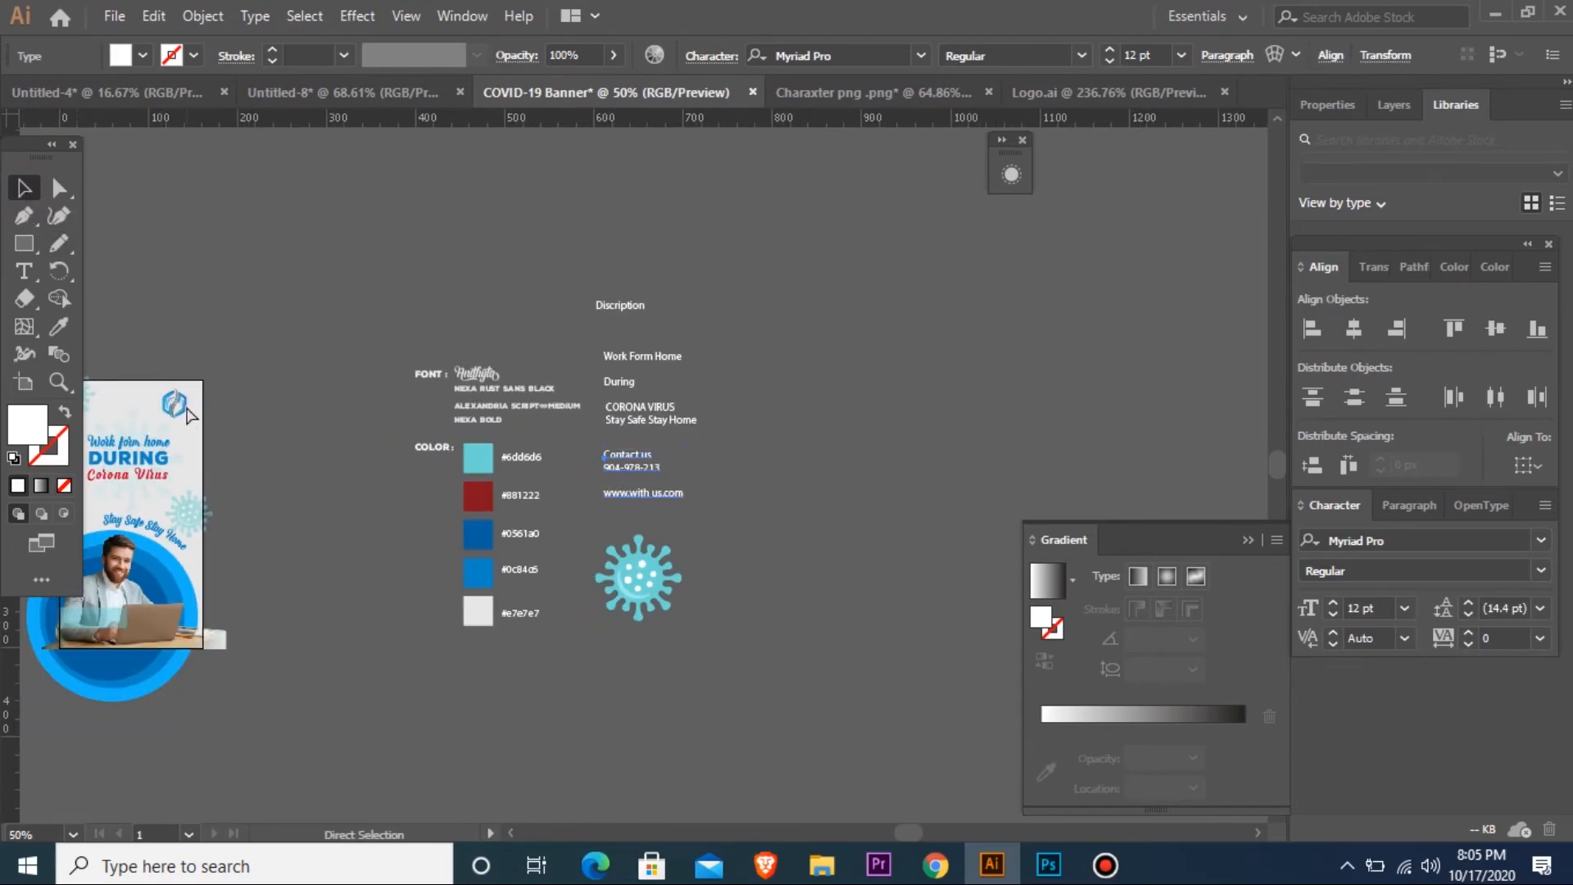
key("ctrl+minus")
left_click_drag(207, 513, 424, 656)
left_click_drag(175, 299, 871, 675)
left_click(505, 402)
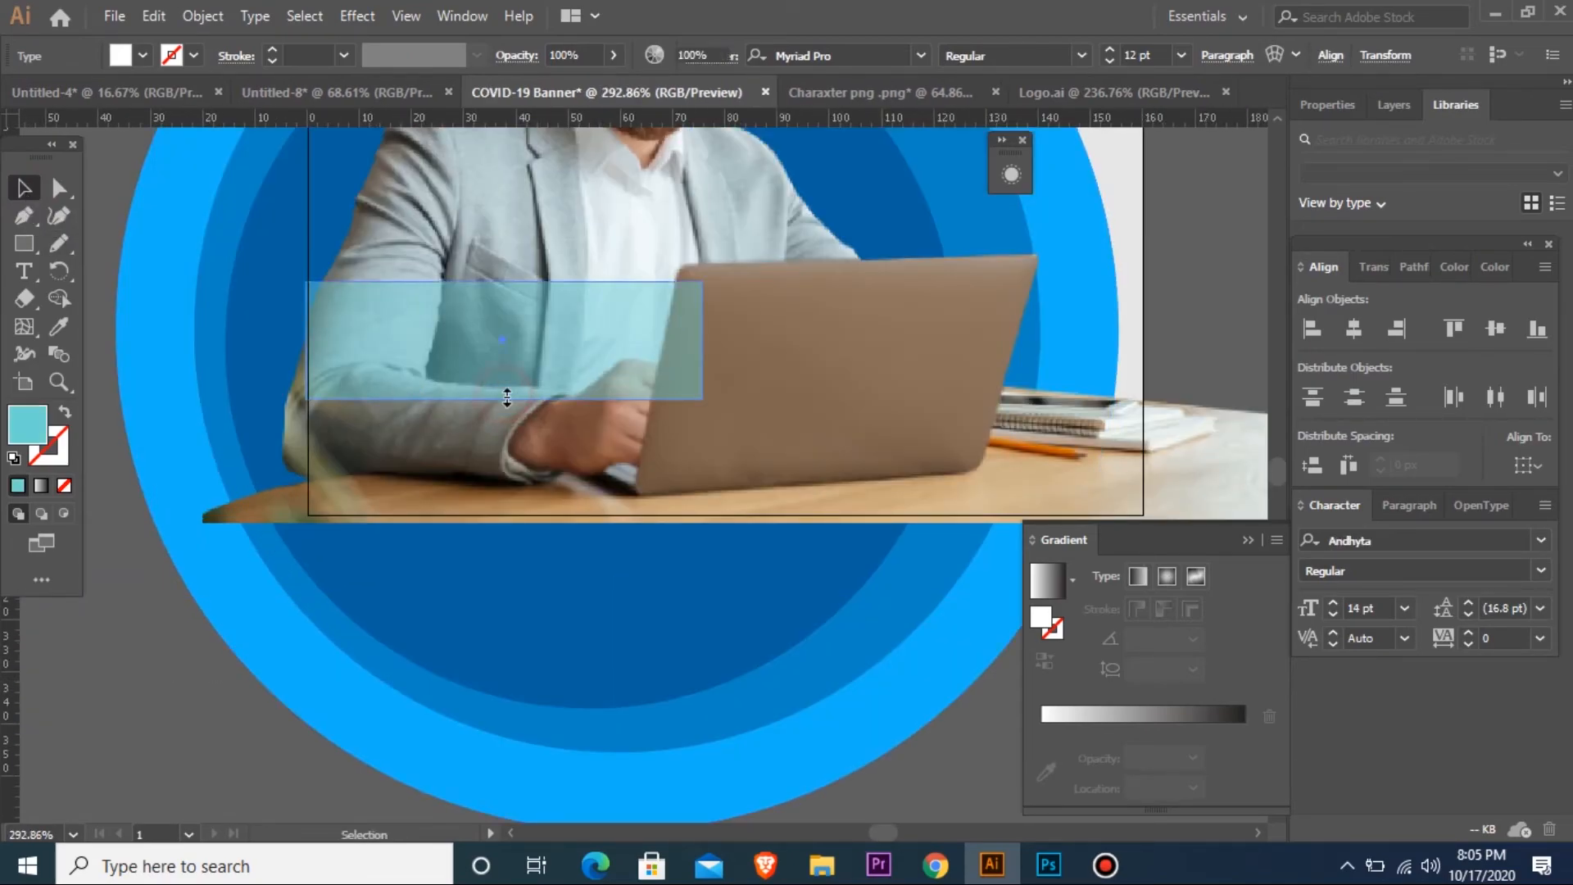
key("i")
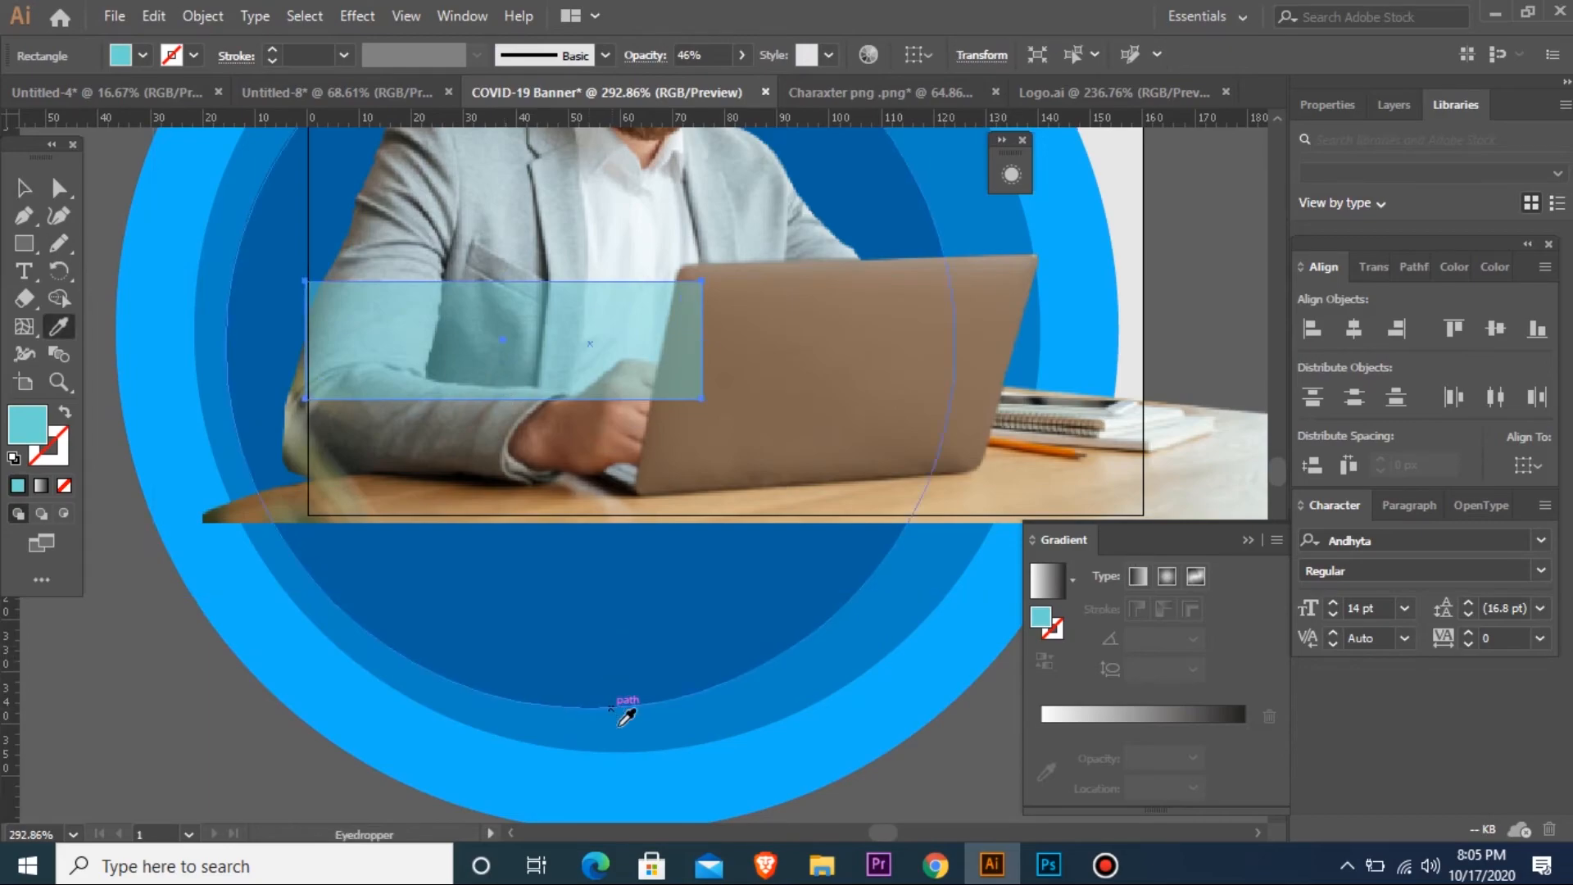
left_click(627, 715)
key("v")
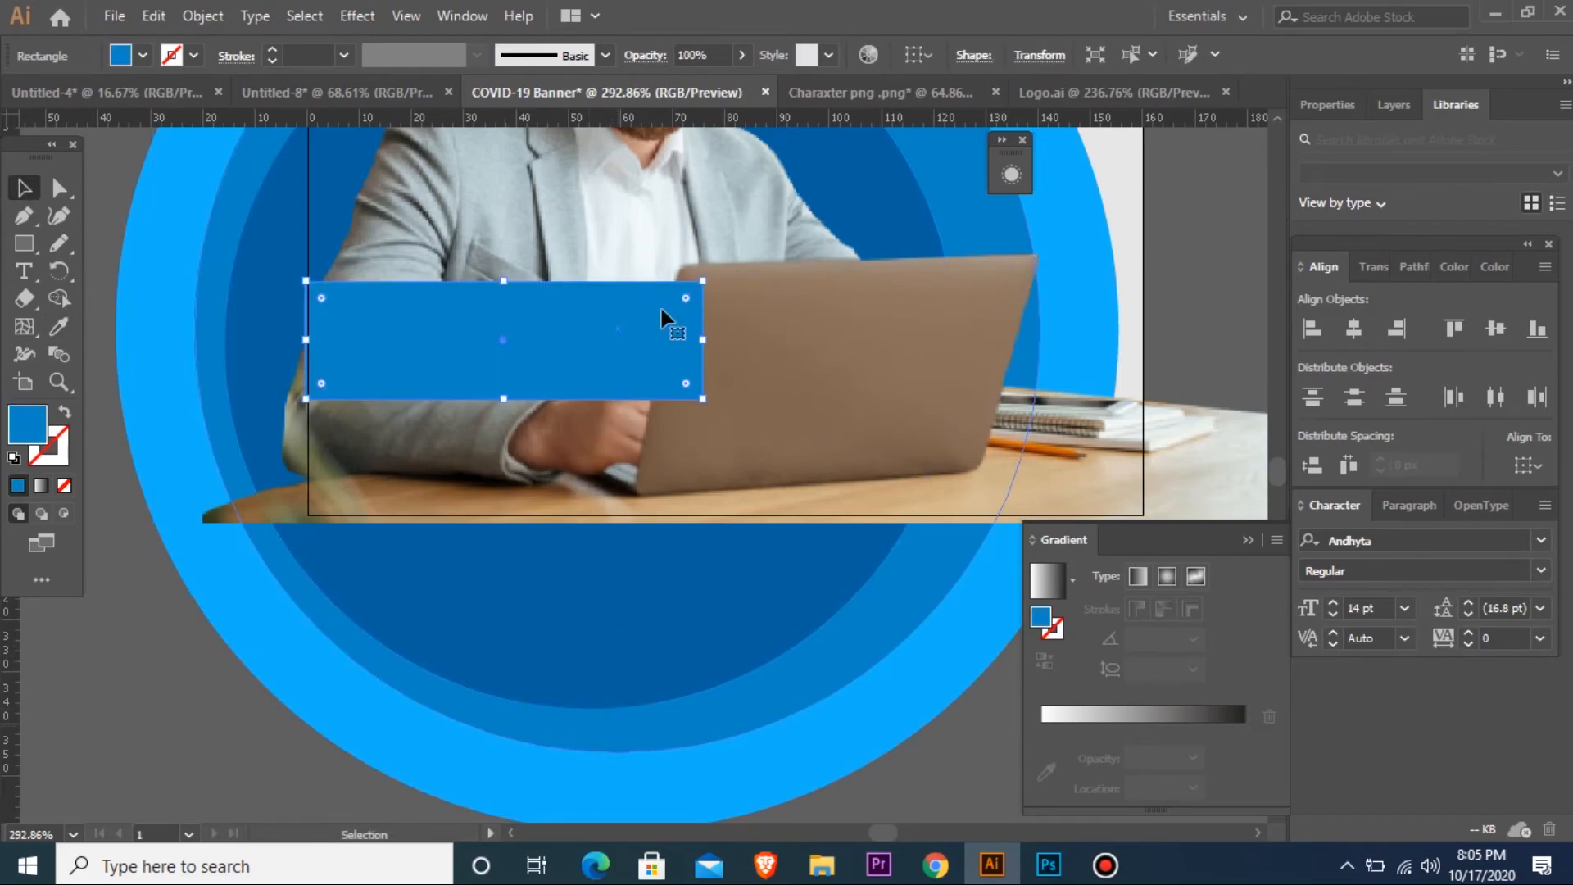
left_click(741, 55)
left_click_drag(740, 82, 696, 85)
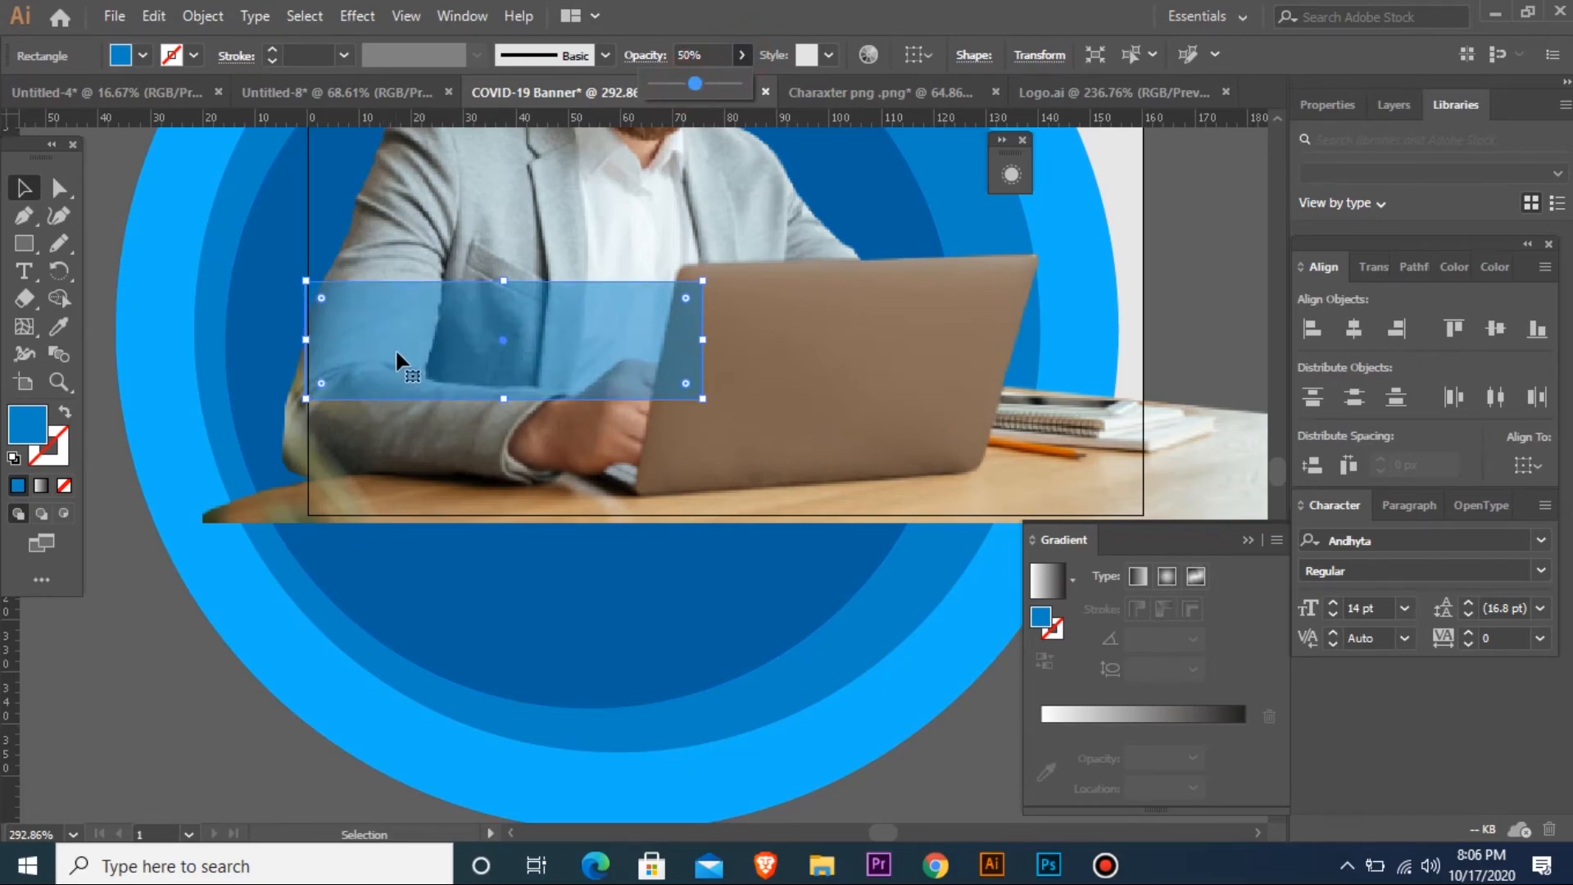
- Paste the phone number as text on the blue rectangle and duplicate it just below
key("t")
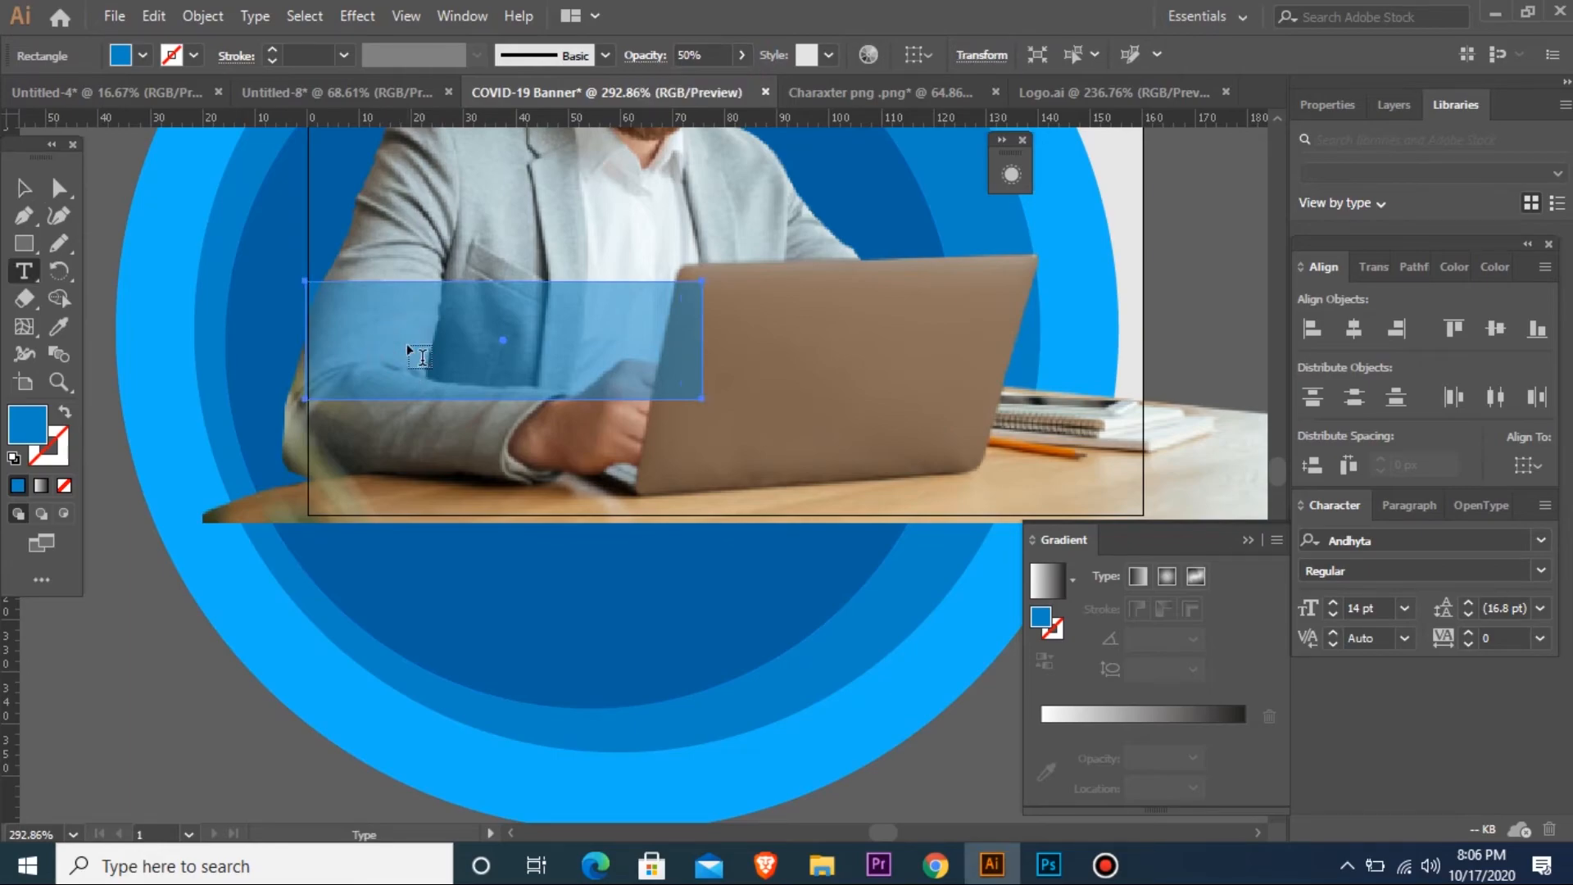
left_click(409, 336)
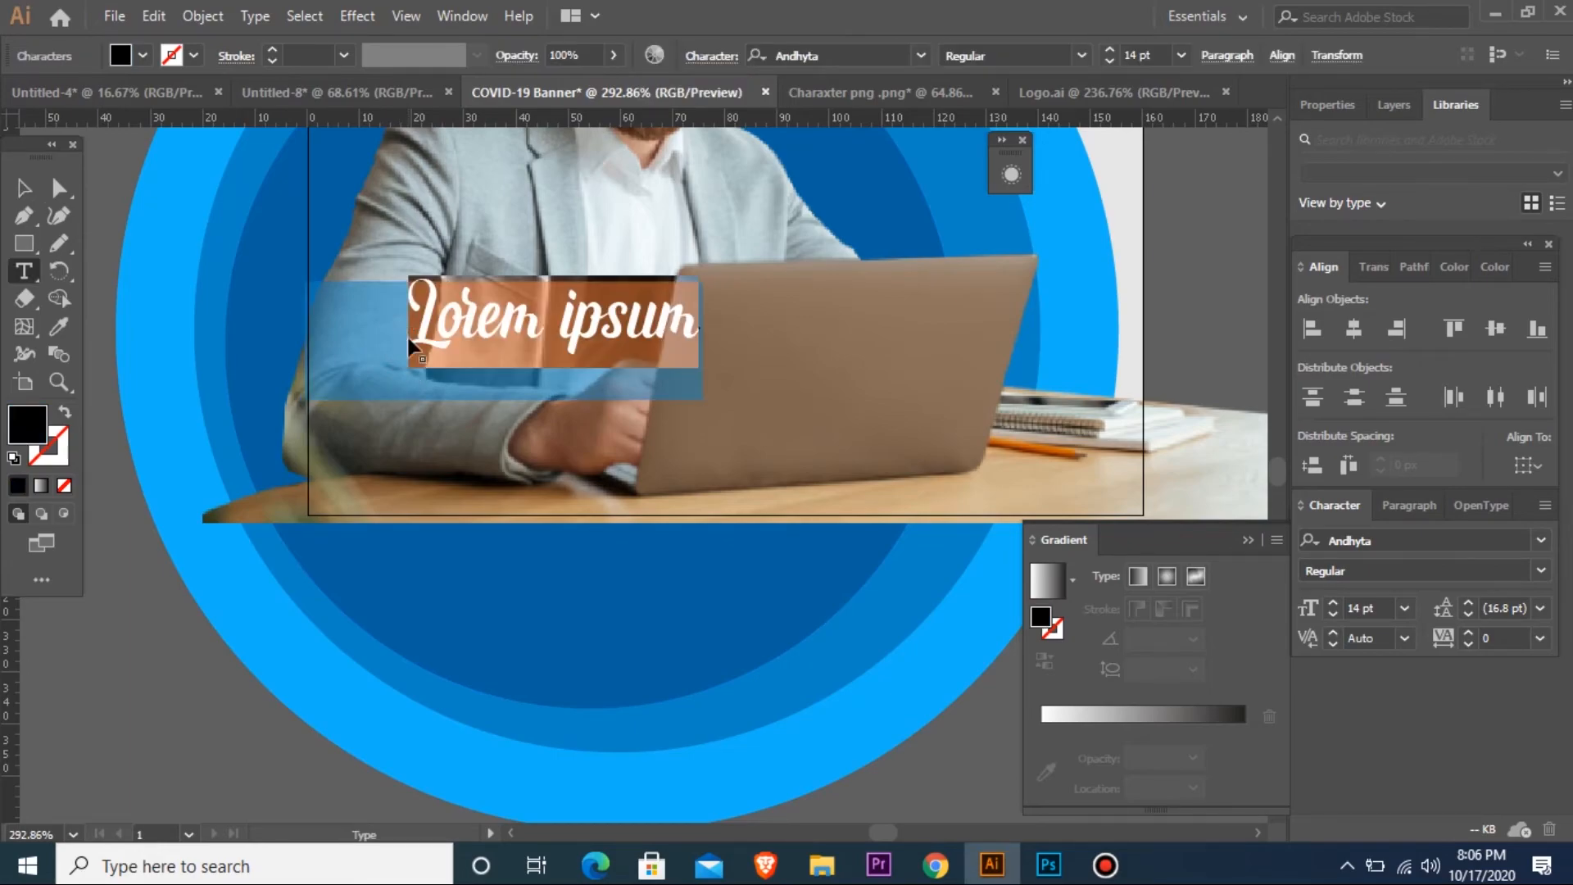
key("ctrl+v")
left_click(24, 187)
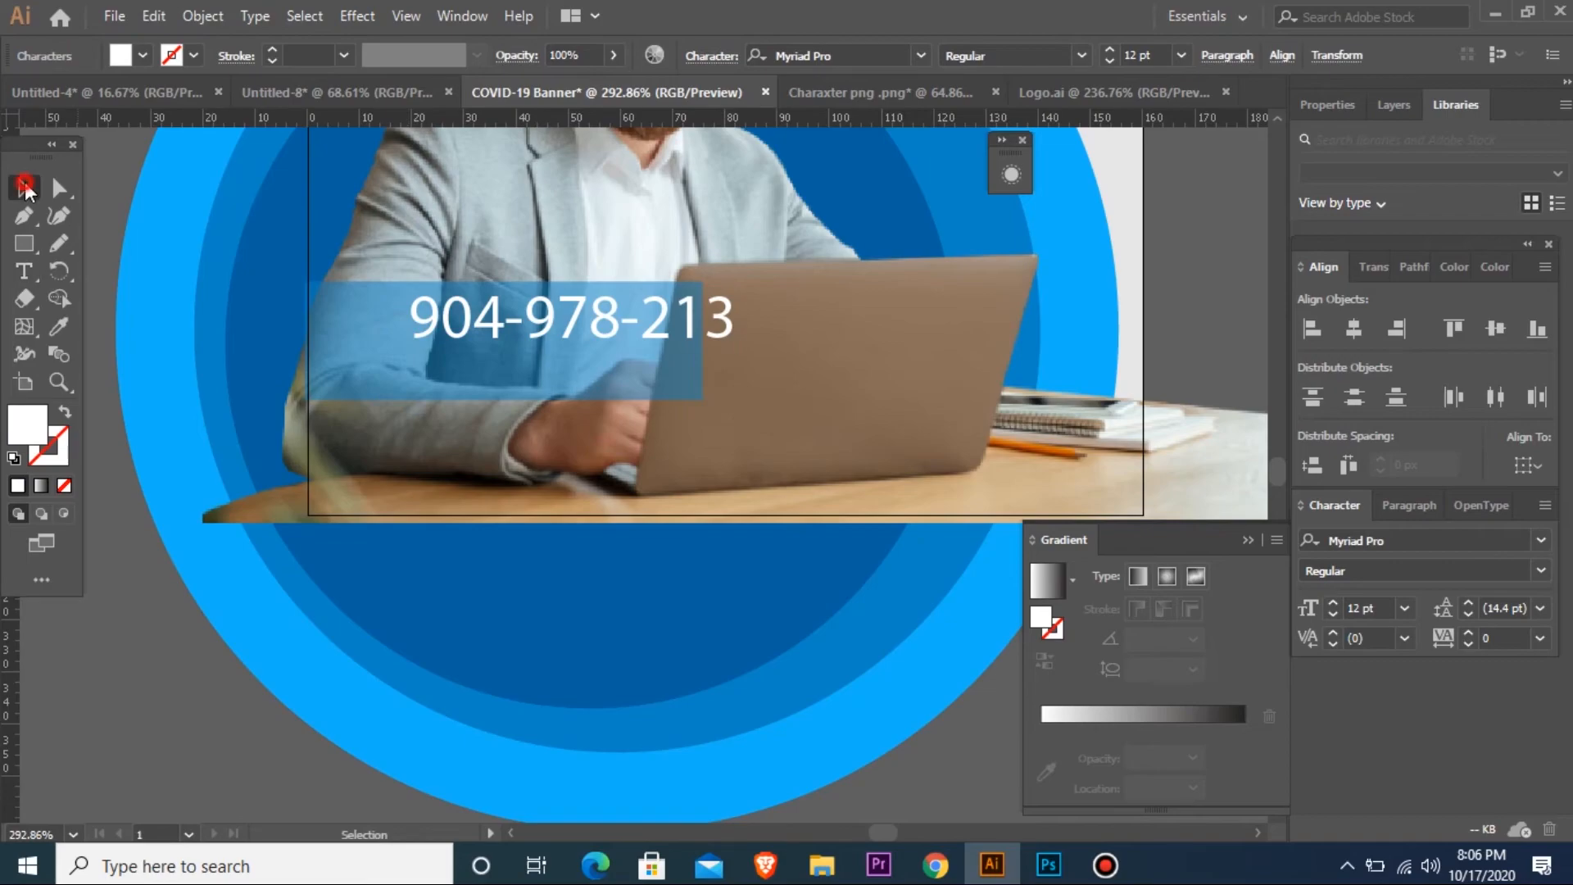
left_click_drag(536, 316, 472, 363)
key("t")
triple_click(473, 364)
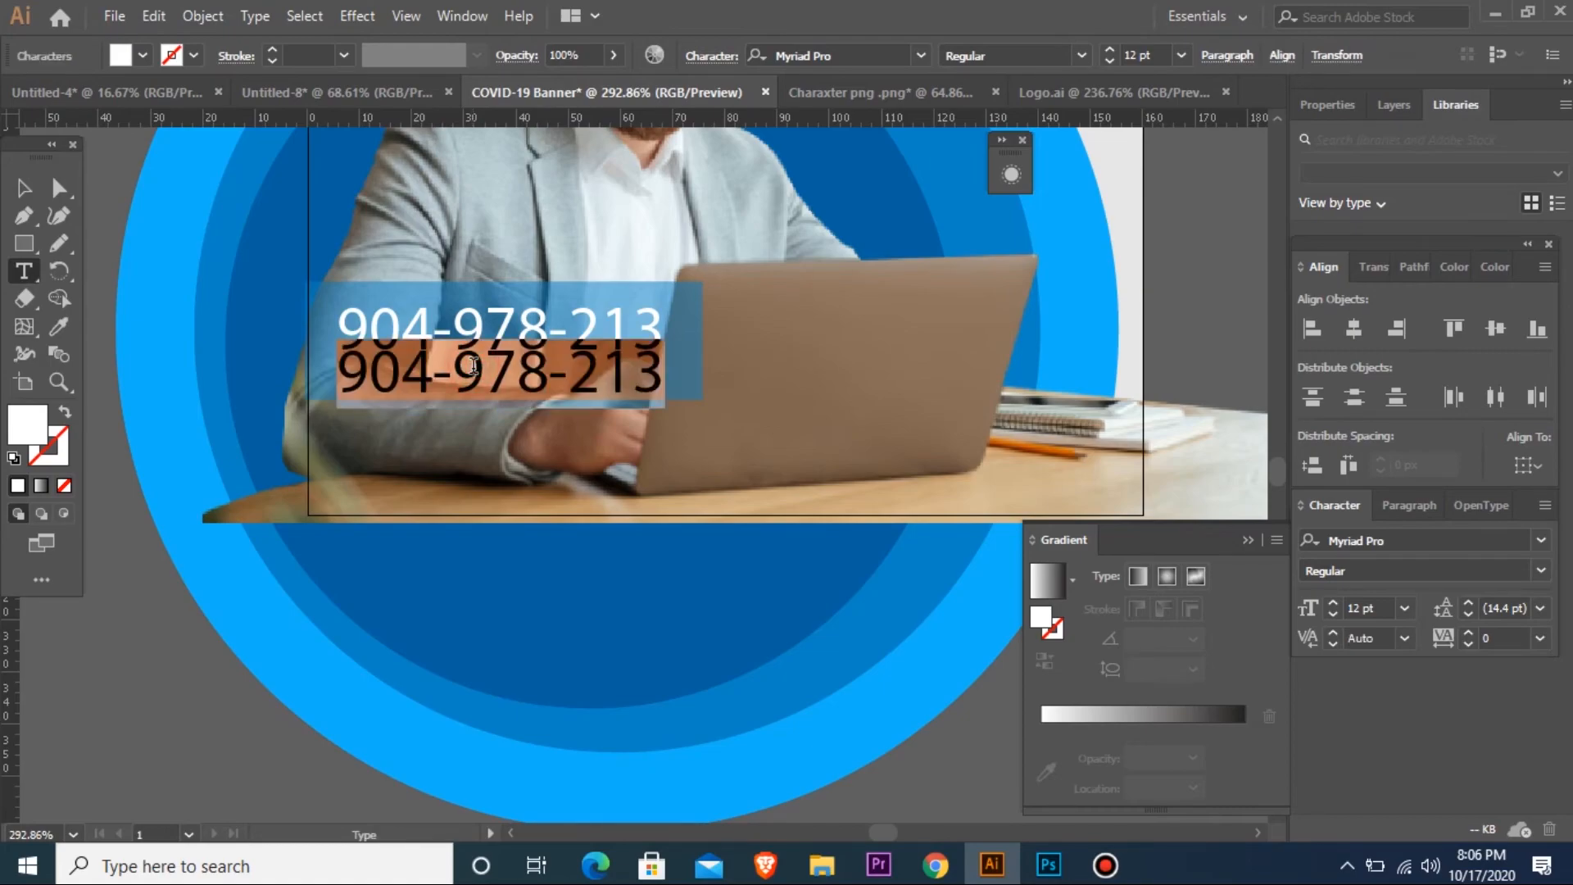
type("Www.")
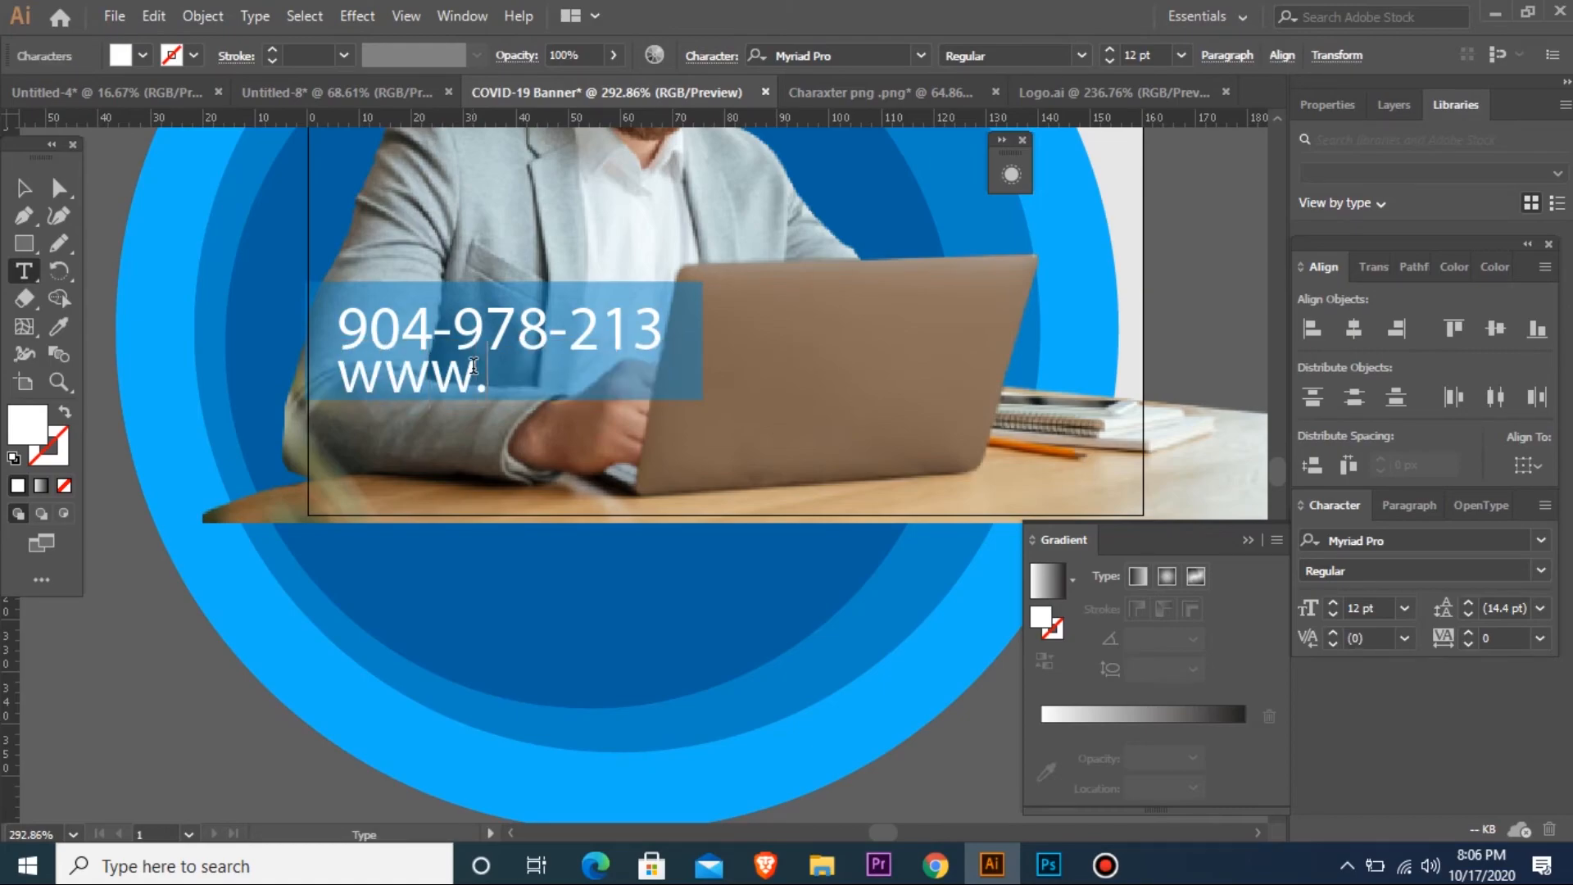
type("withus.com")
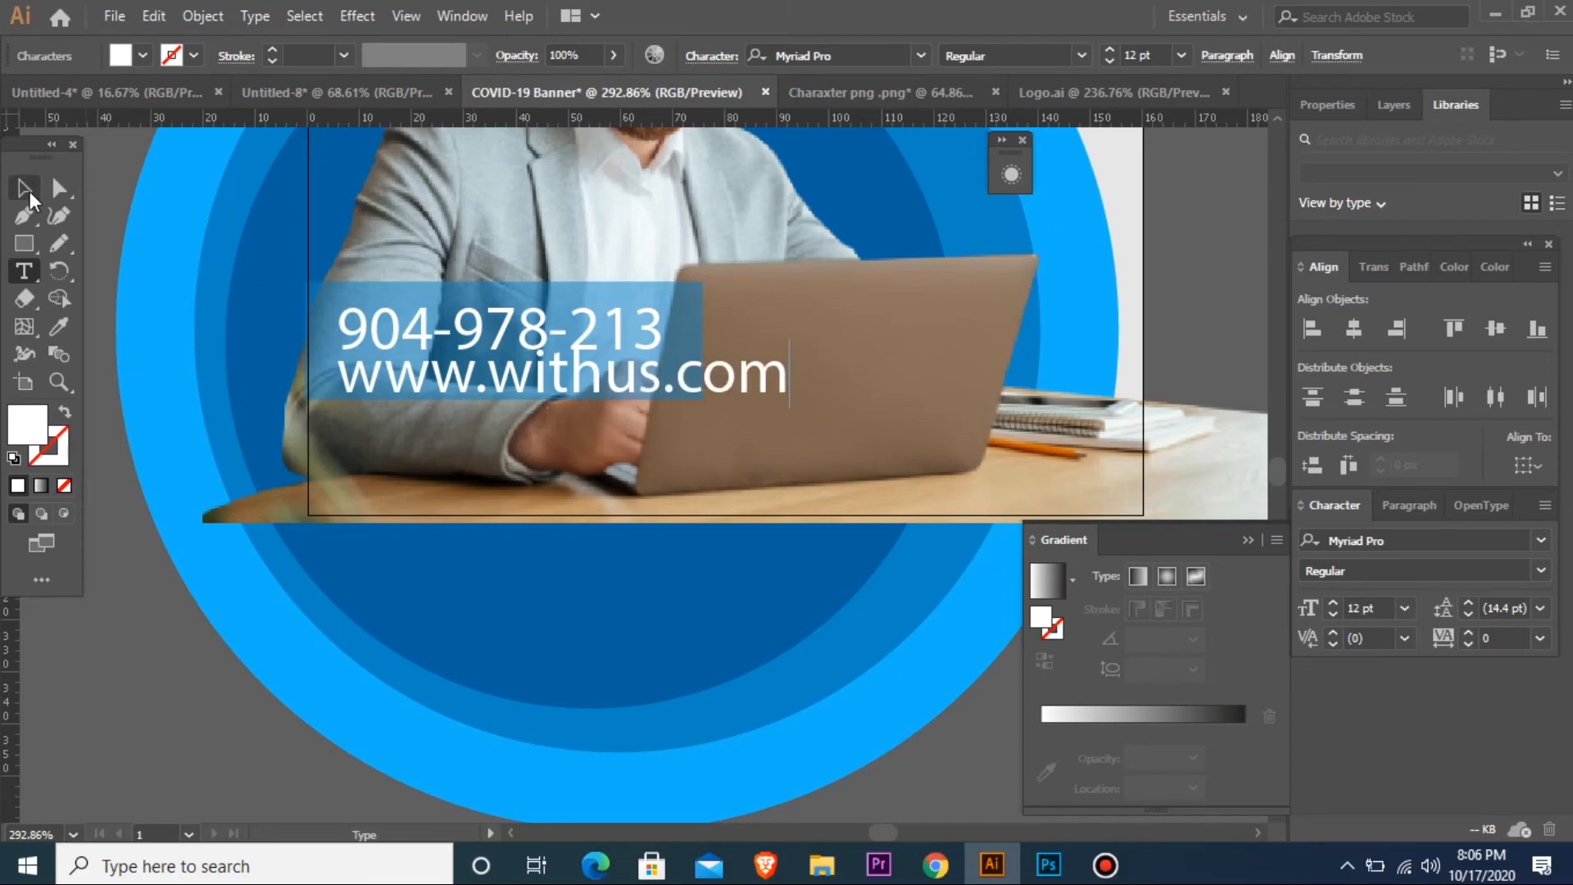
left_click(25, 188)
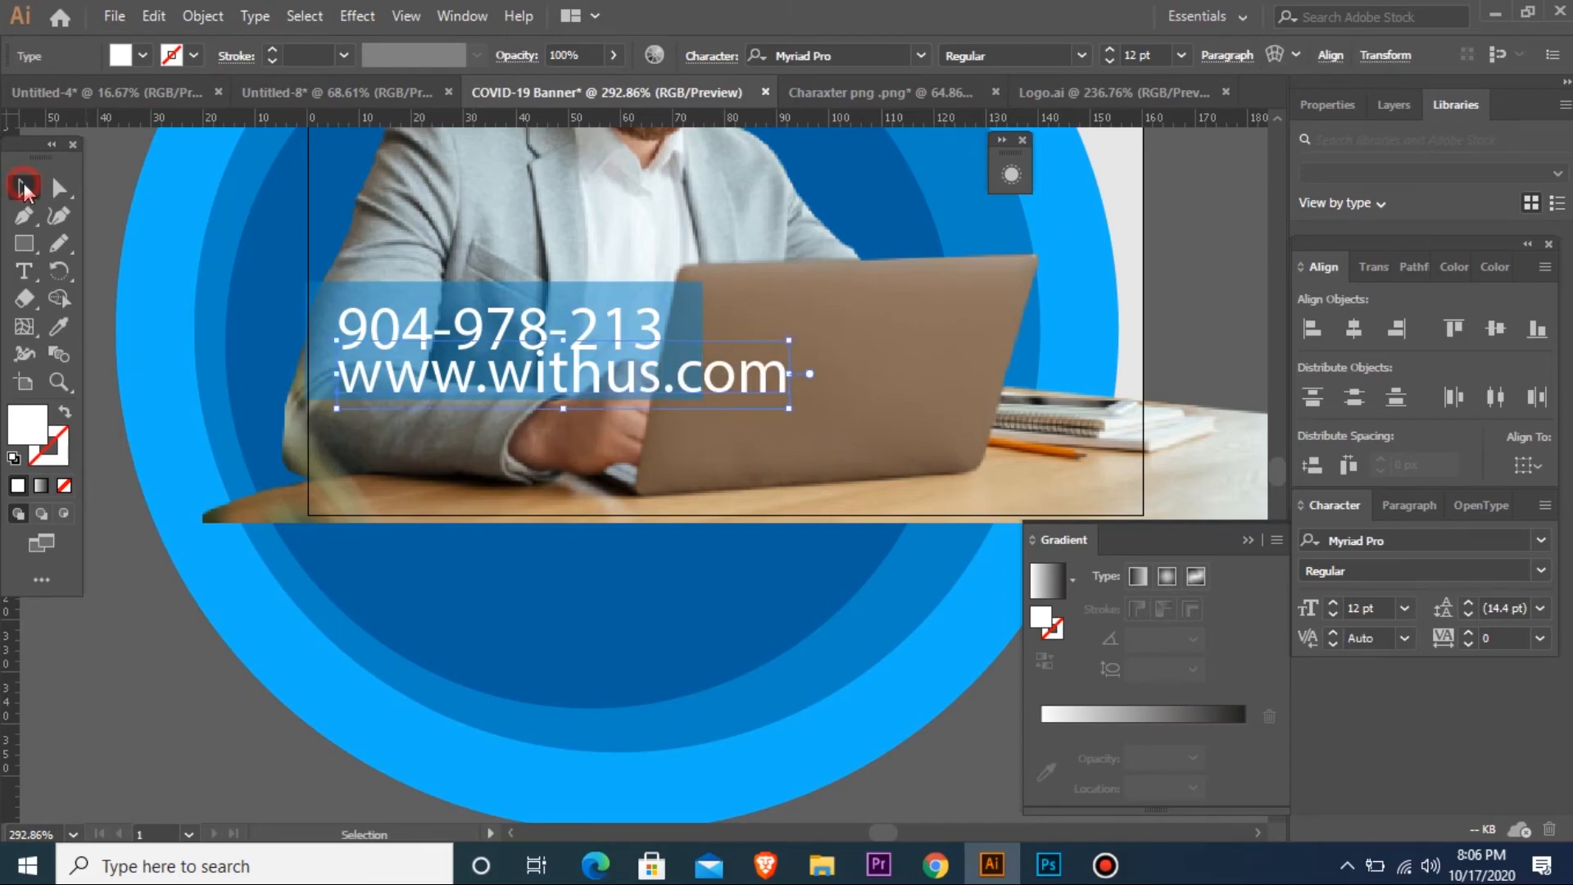
- Check the font list in the reference notes for the typeface to use on the contact text
key("ctrl+minus")
key("ctrl+minus")
key("ctrl+minus")
key("ctrl+minus")
key("ctrl+minus")
key("ctrl+minus")
key("ctrl+space")
left_click_drag(530, 316, 1292, 481)
key("ctrl+space")
left_click_drag(404, 281, 772, 509)
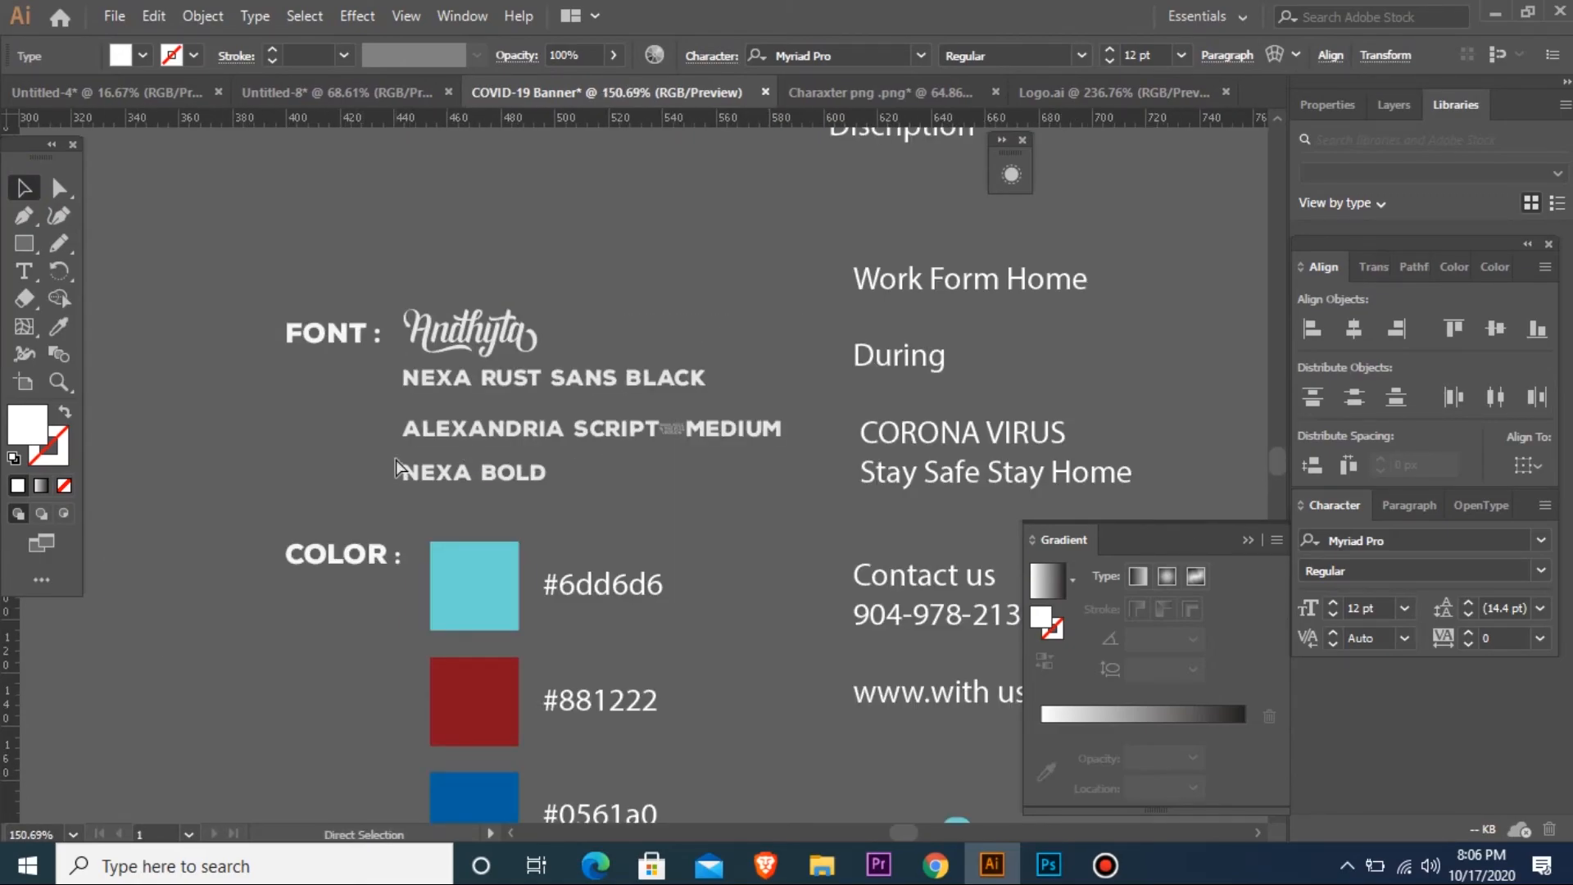
- Set the font of the phone number on the blue rectangle to Nexa Bold
key("ctrl+minus")
key("ctrl+minus")
key("ctrl+minus")
key("ctrl+minus")
key("ctrl+minus")
key("ctrl+minus")
key("ctrl+space")
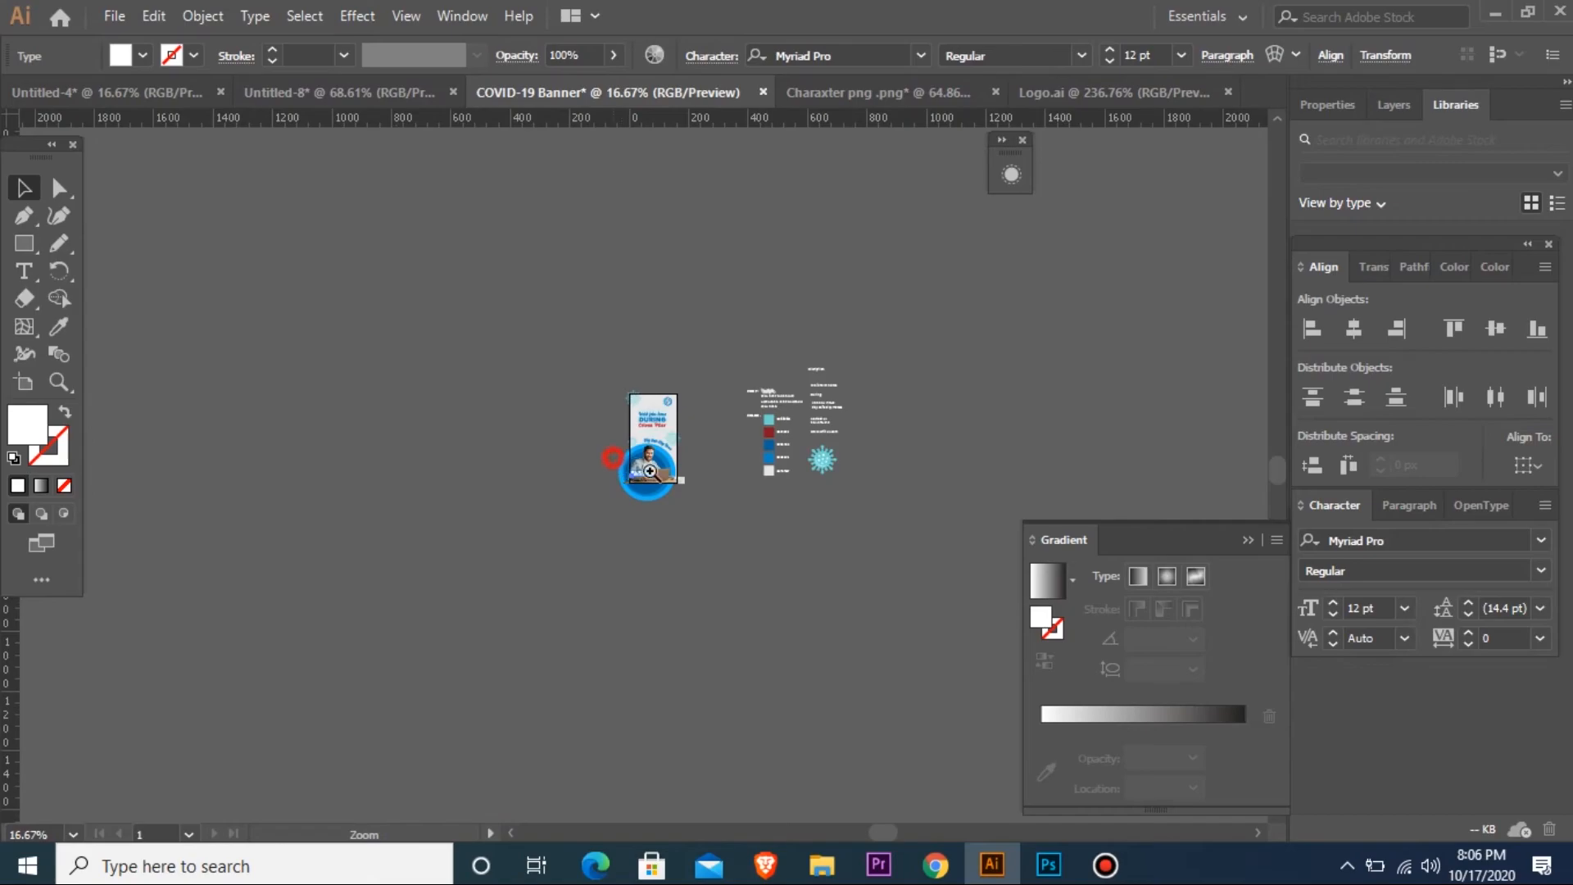
left_click_drag(614, 458, 693, 491)
left_click(531, 453)
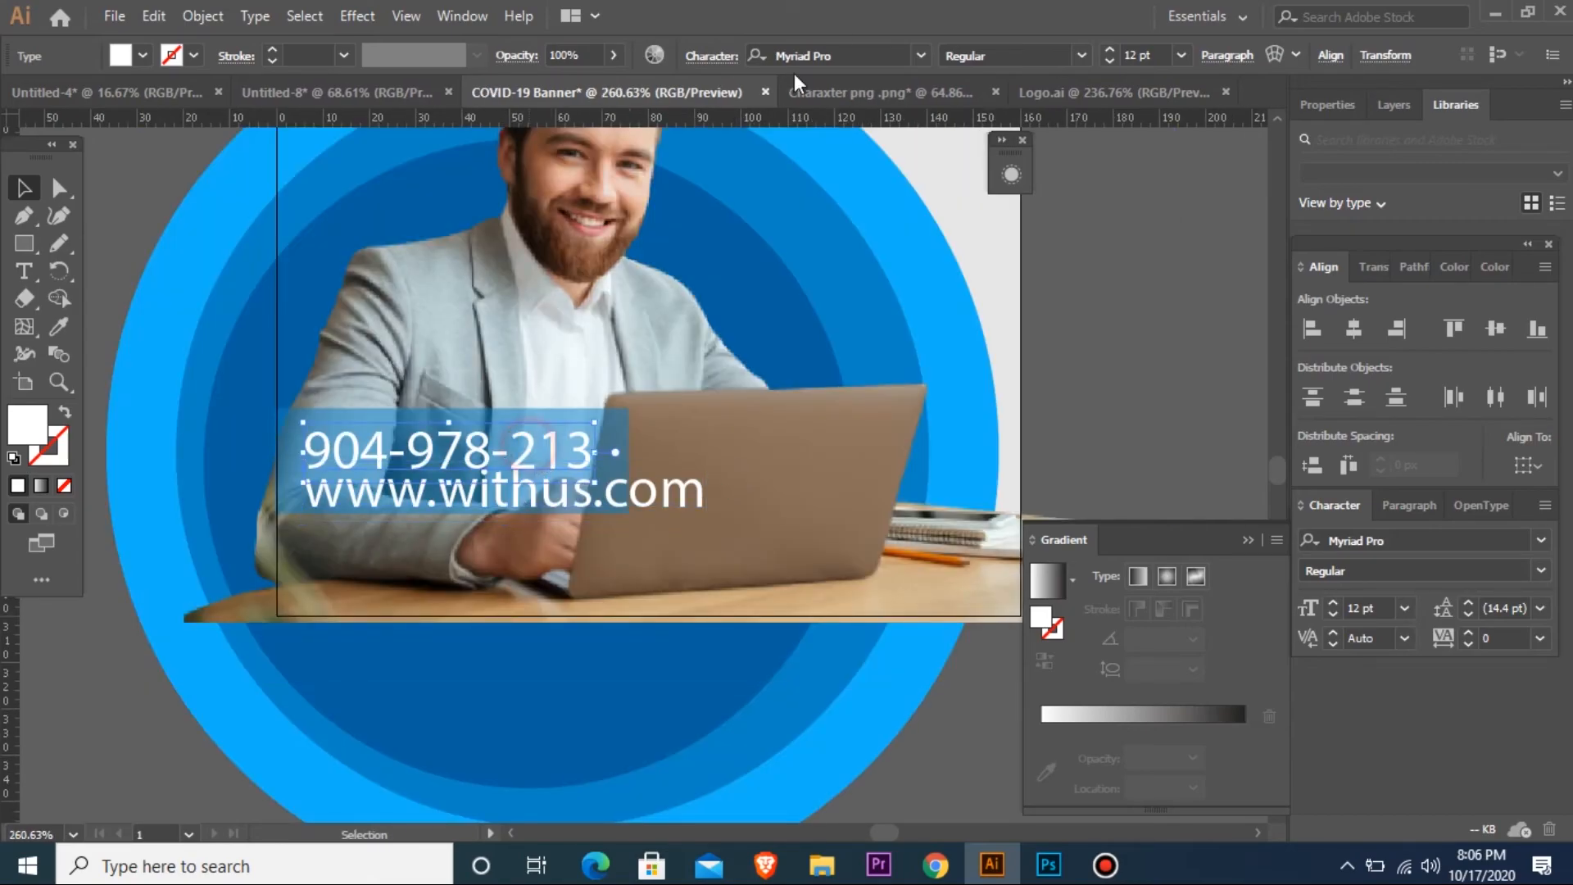
left_click(852, 56)
type("N")
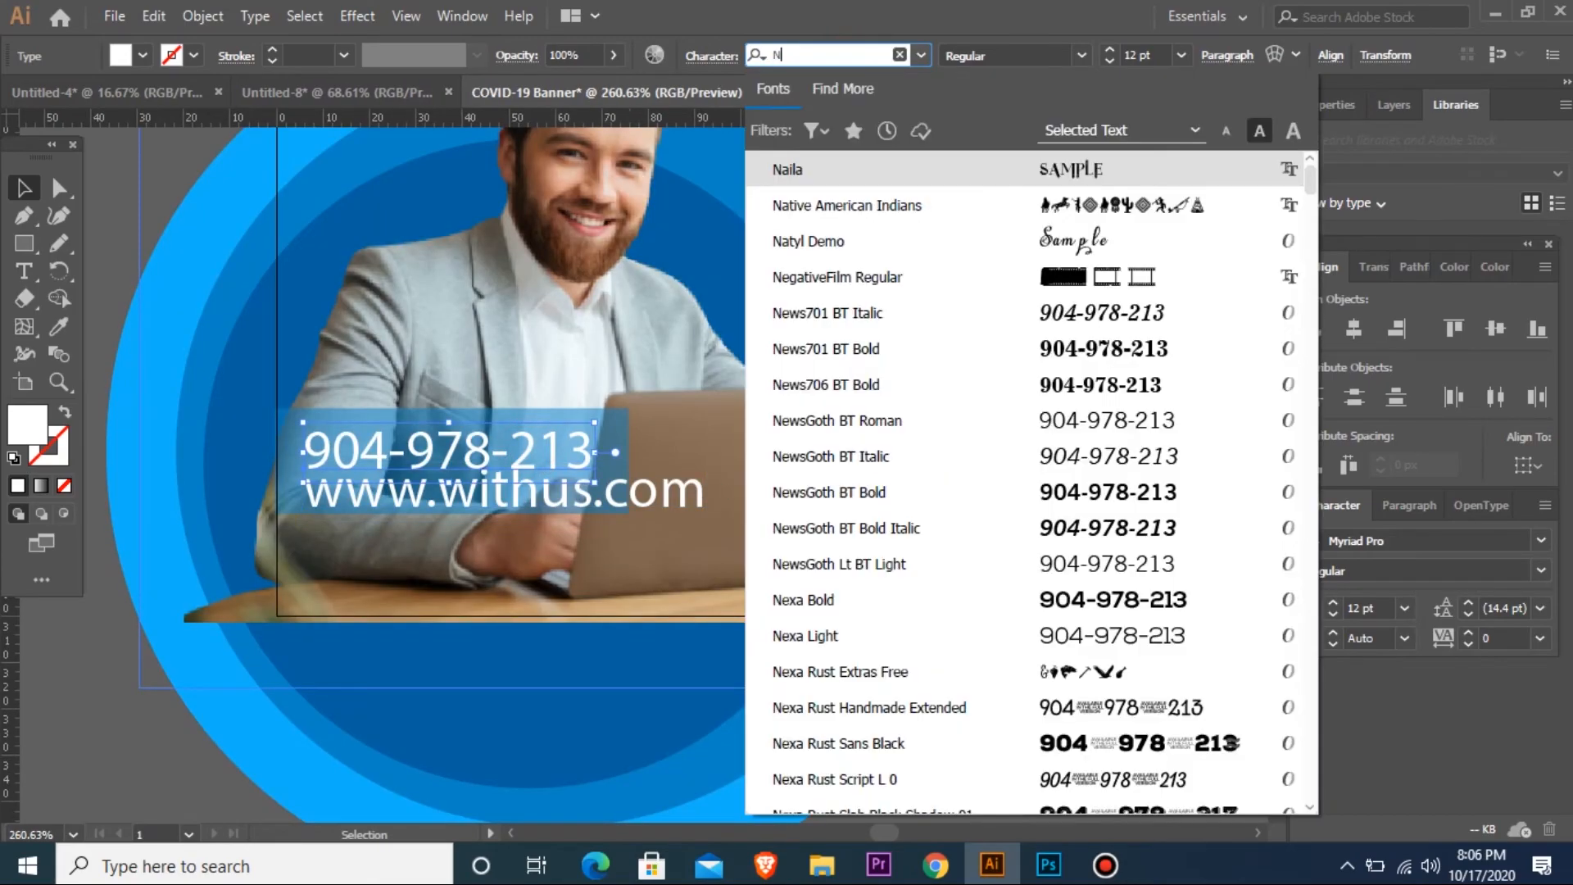
type("exa")
key("Return")
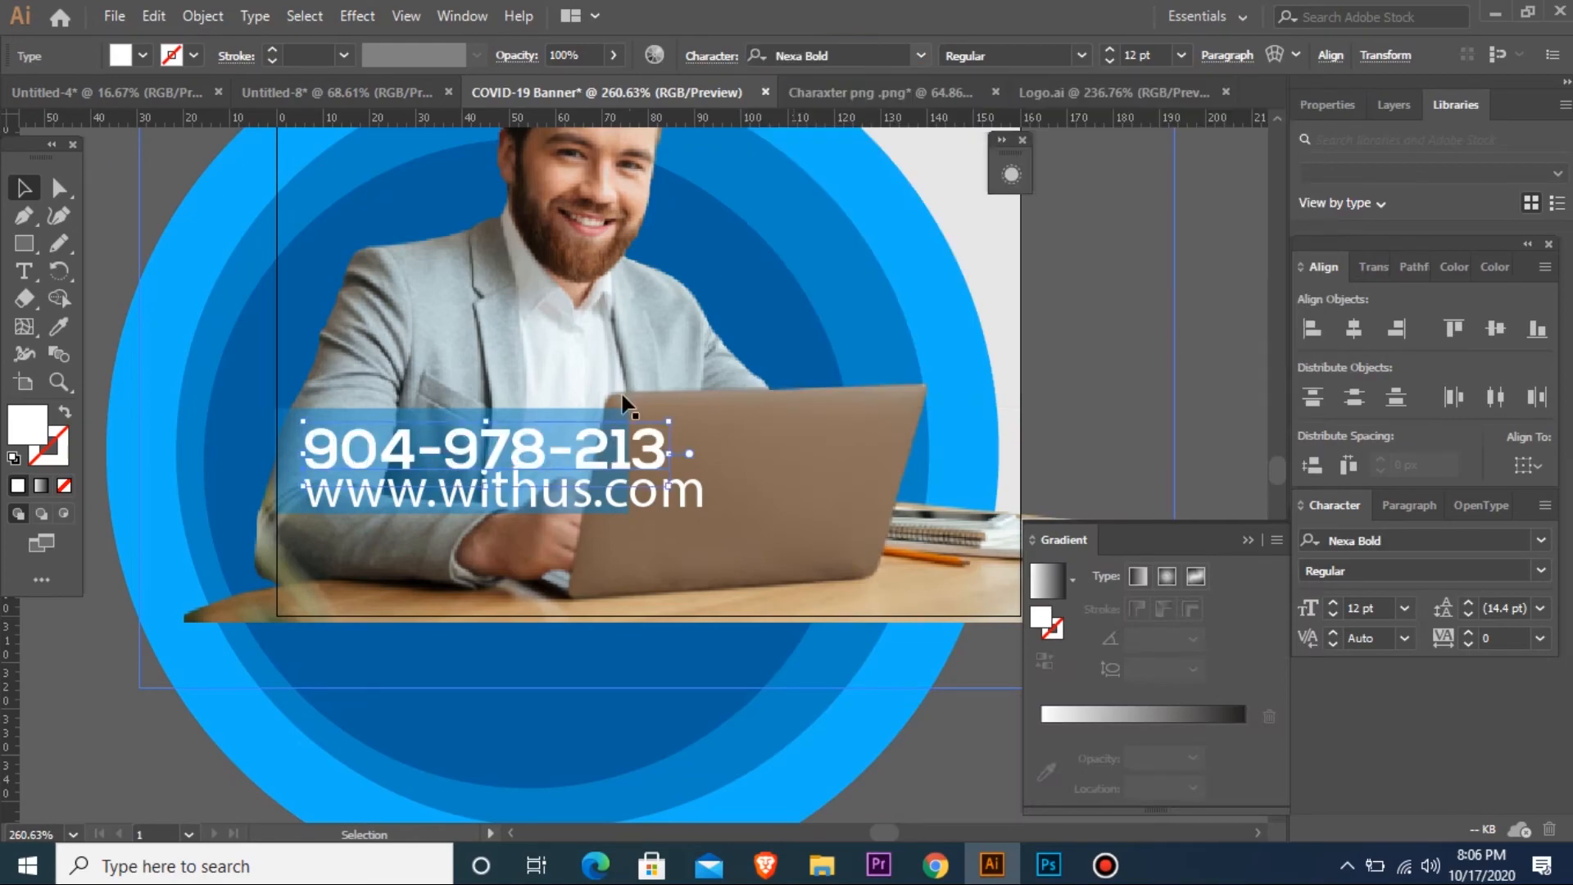
- Match the web address's text style to the phone number's Nexa Bold with the Eyedropper
left_click(607, 502)
key("i")
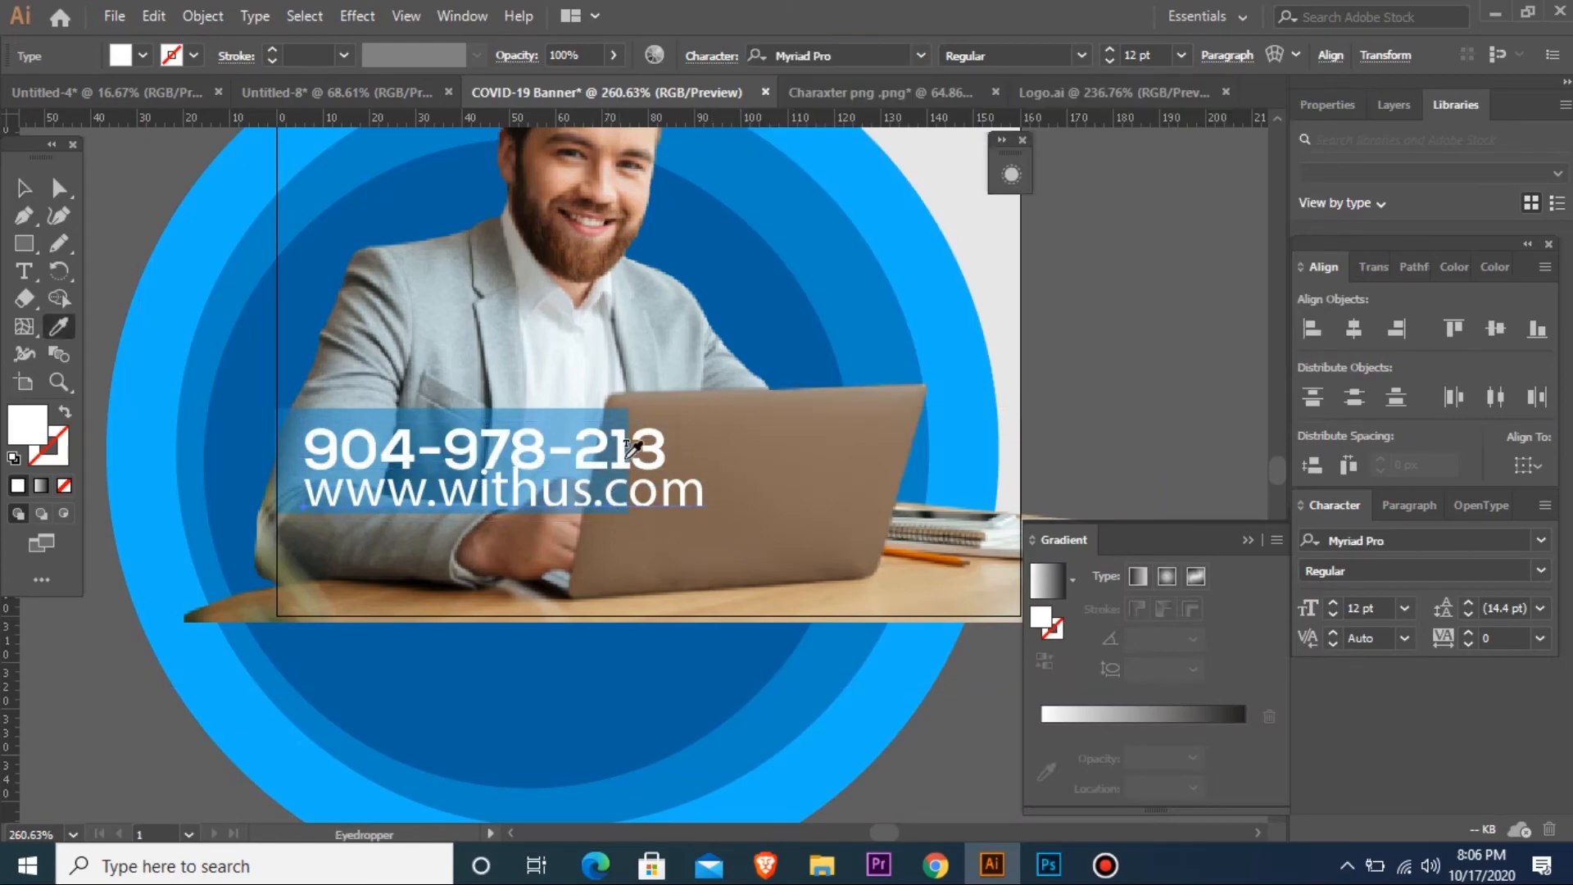
left_click(633, 448)
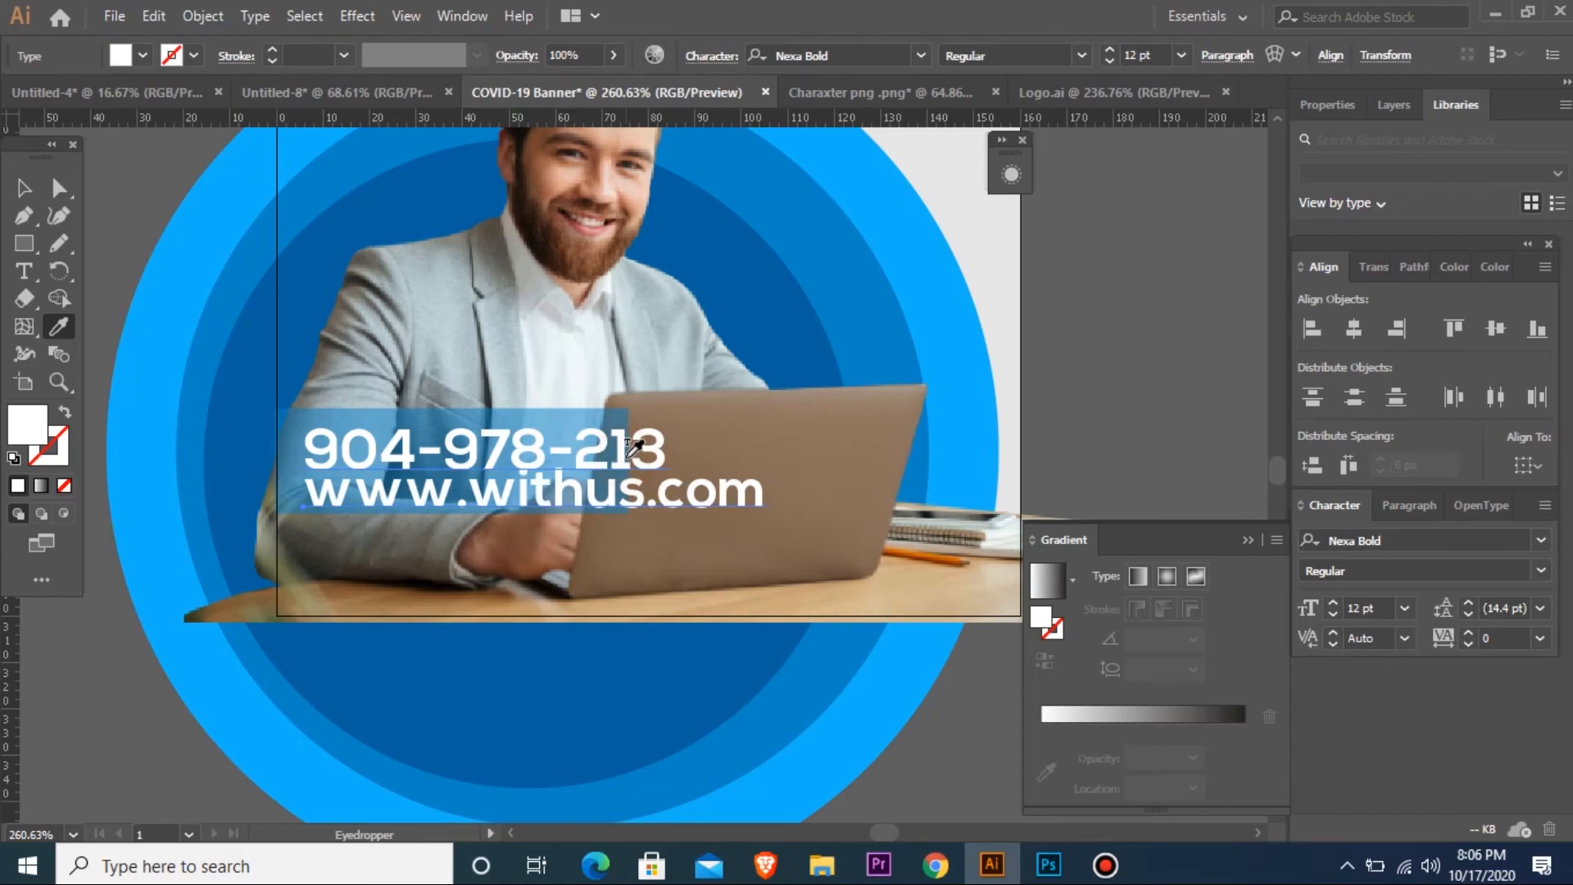
- Reduce the web address to 8 pt and nudge it slightly up and to the left
key("v")
key("ctrl+shift+comma")
key("ctrl+shift+comma")
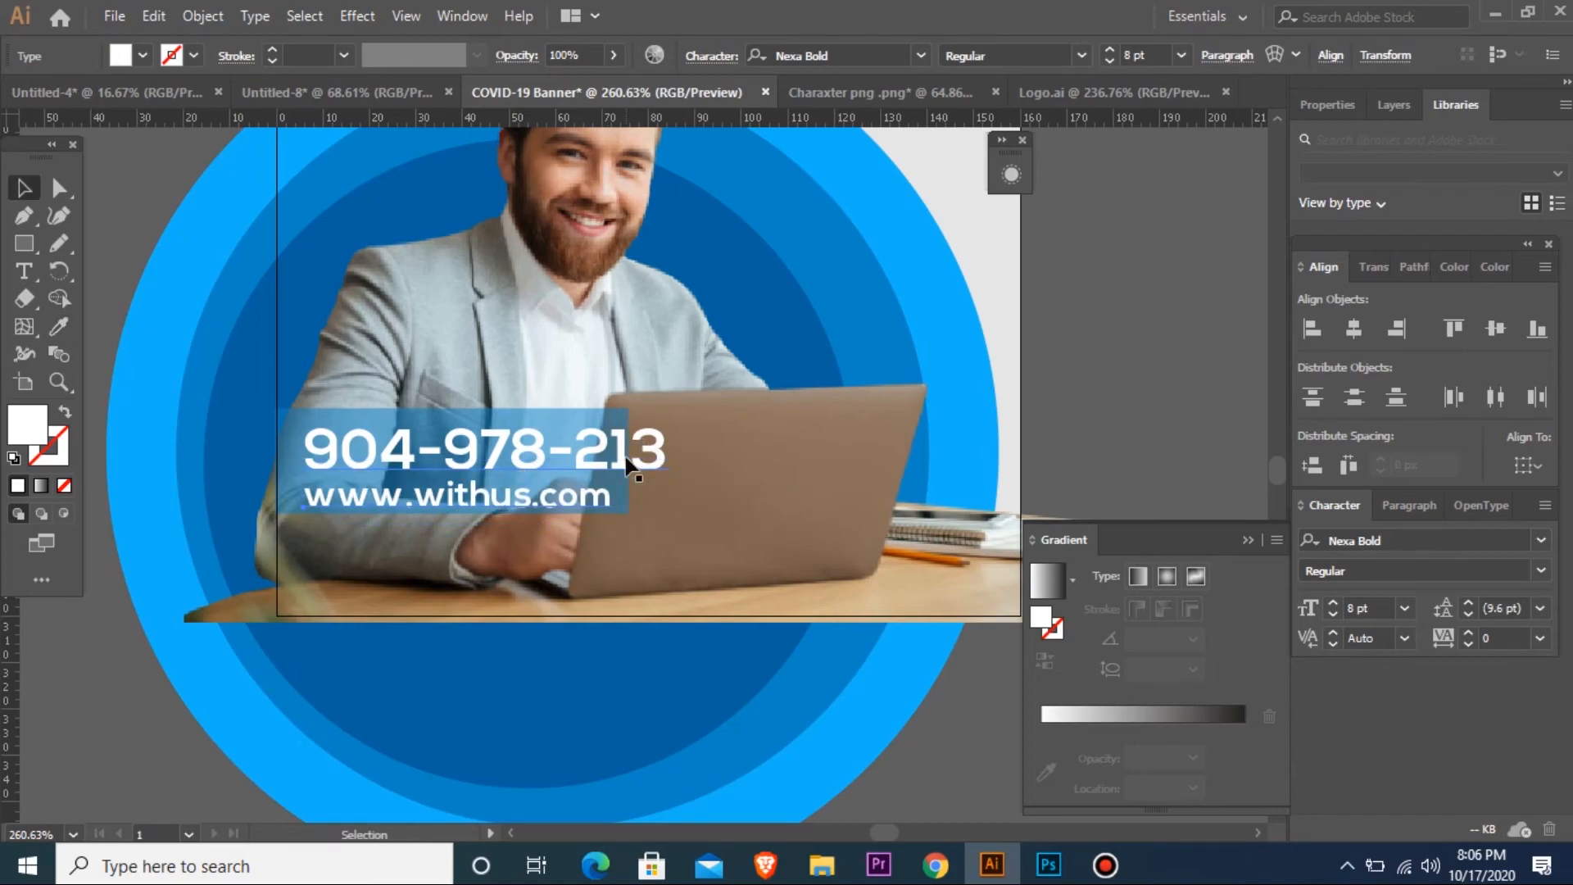
key("Up")
key("Left")
key("Left")
key("Right")
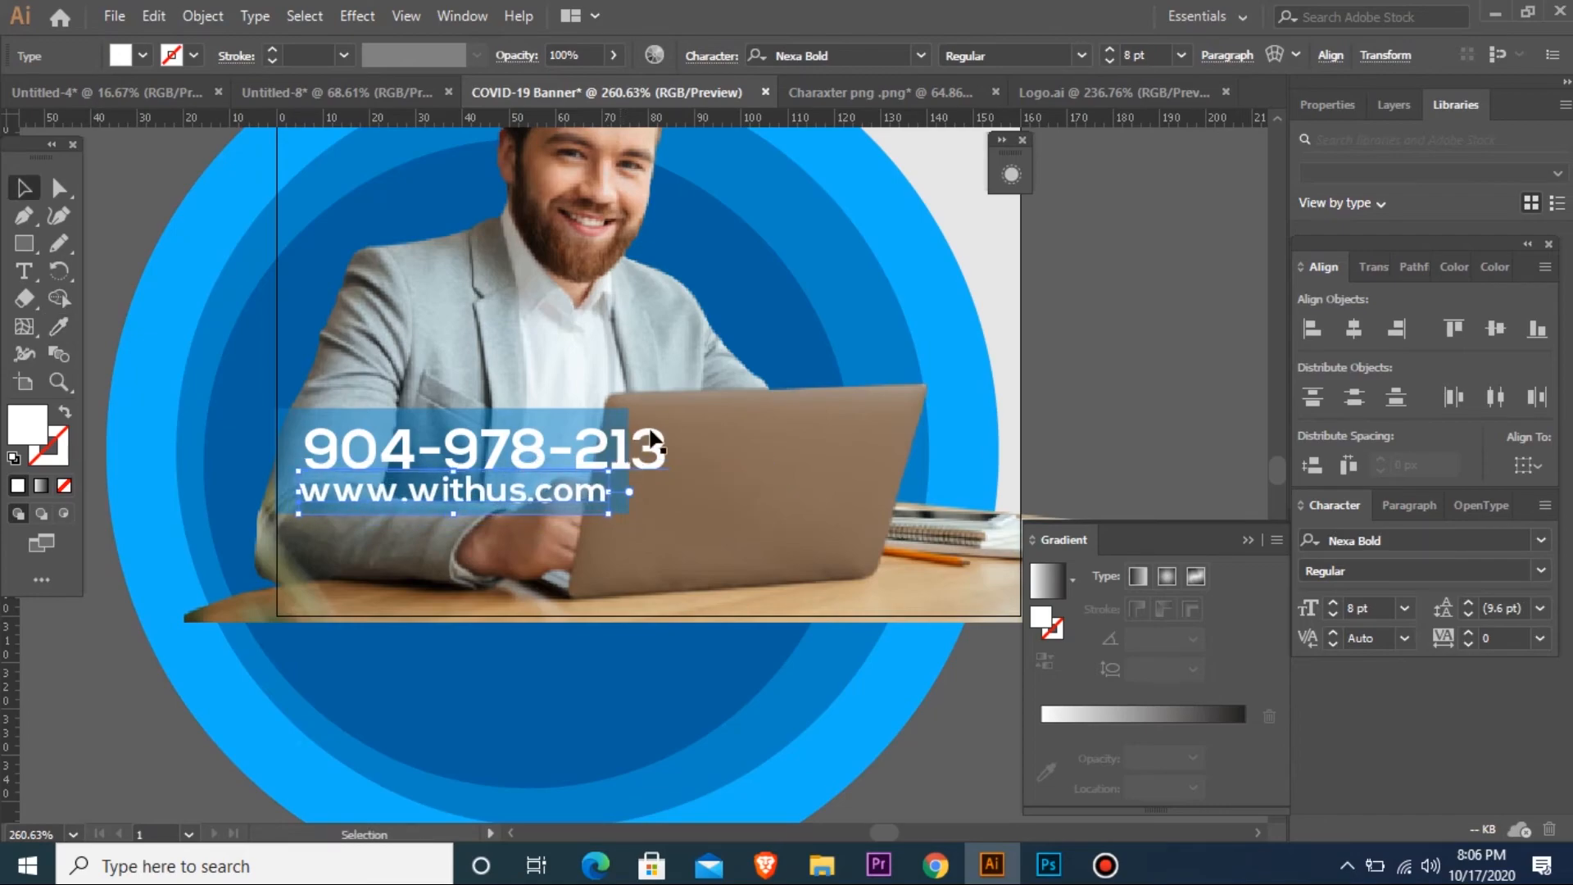
- Set the phone number's font size to 8 pt
left_click(636, 457)
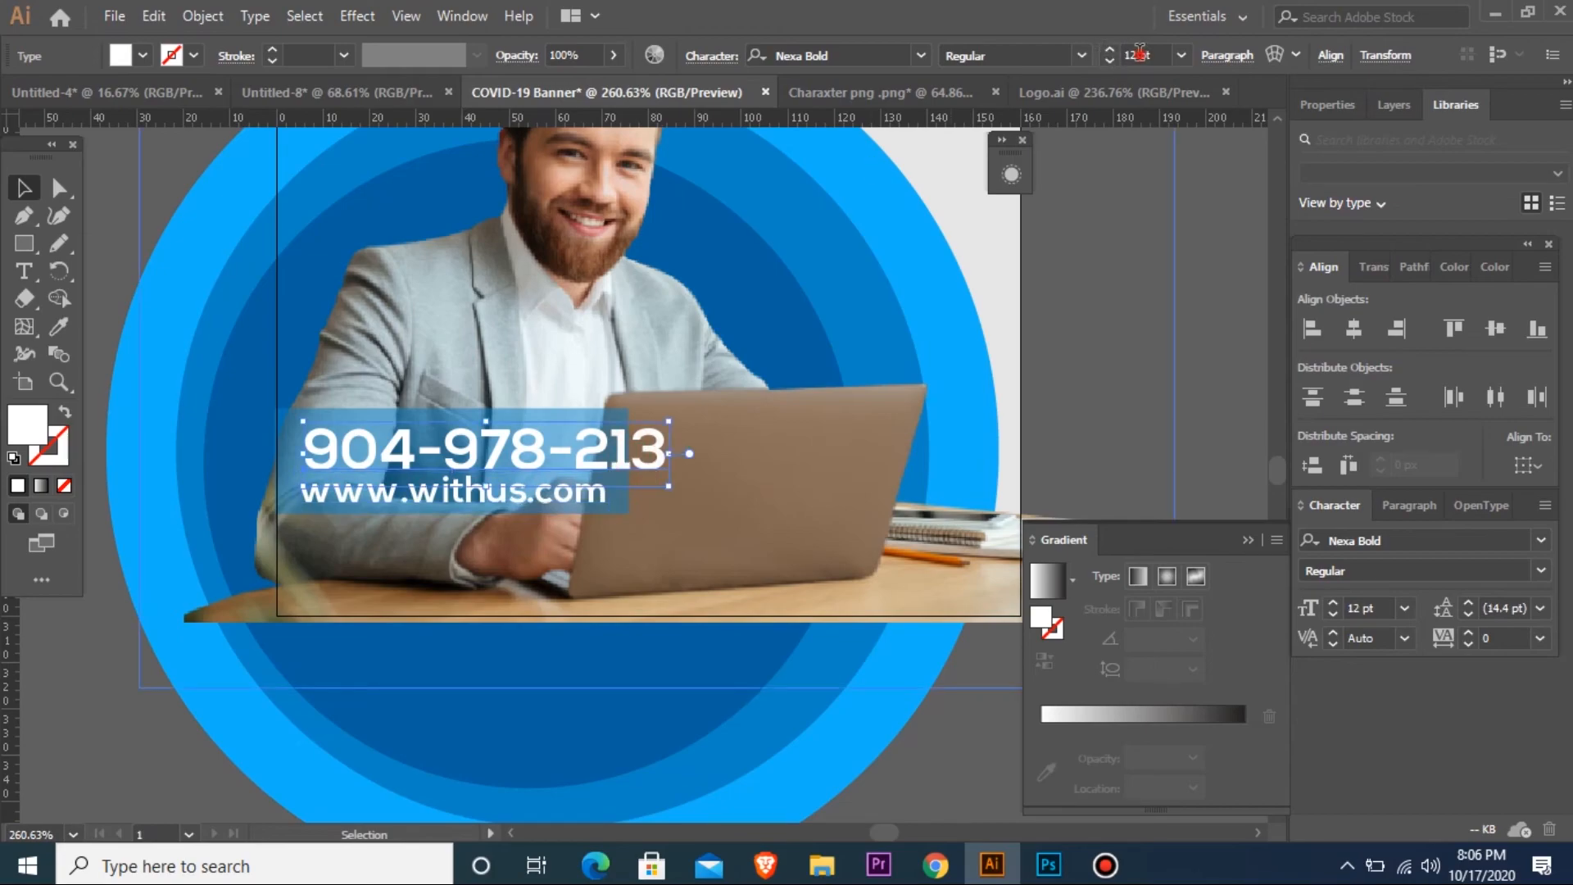
left_click_drag(1139, 54, 1050, 80)
type("8")
key("Return")
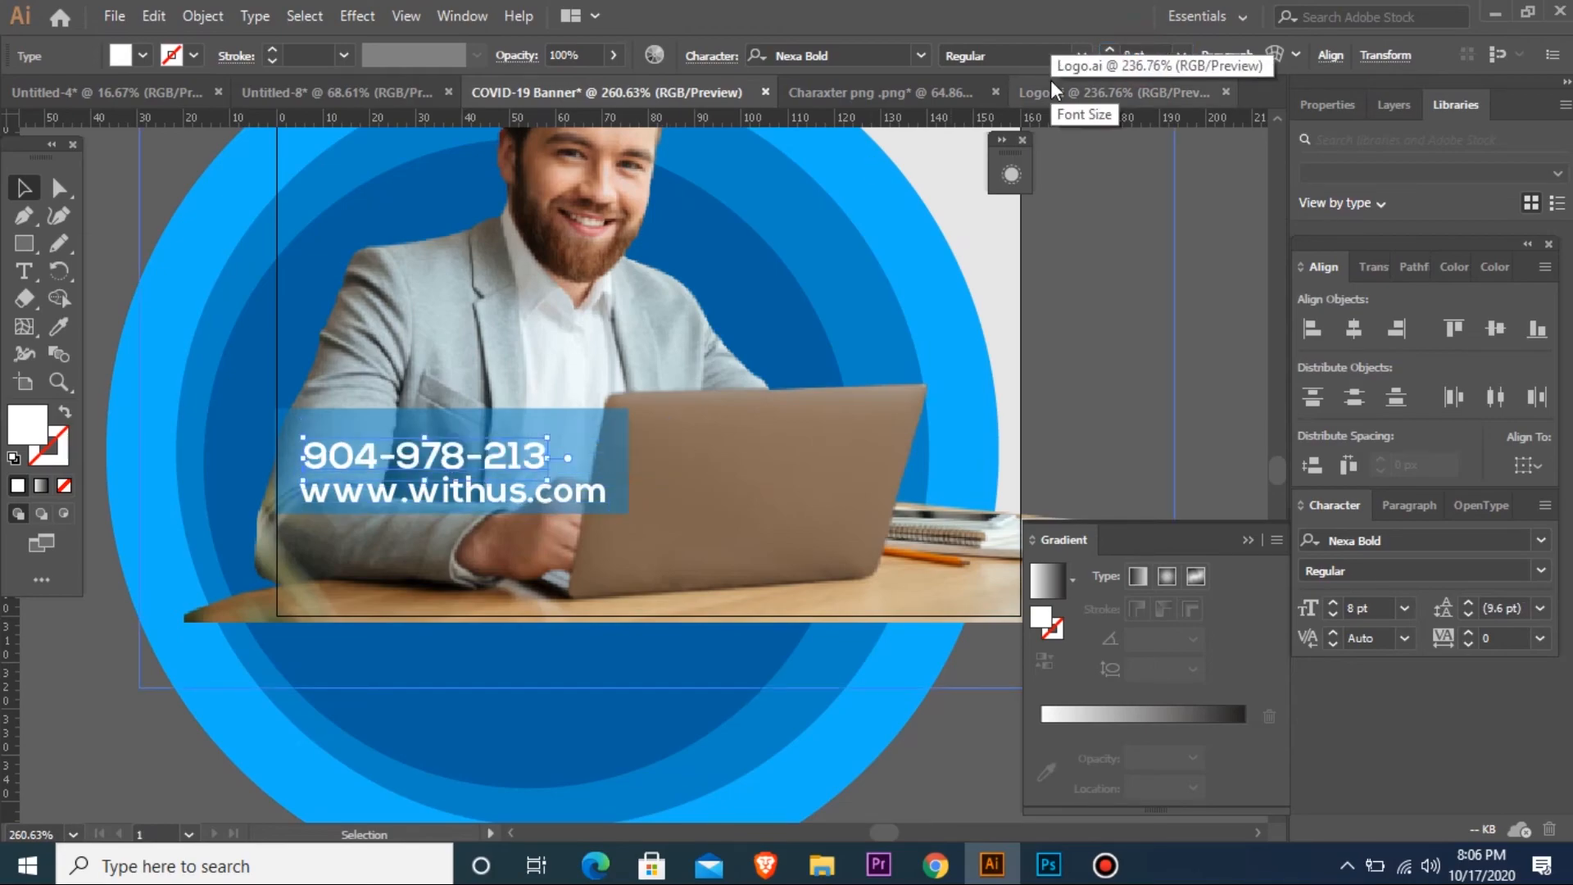
- Widen the phone number's tracking to 180 and nudge the line up near the rectangle's upper edge
key("alt+Right")
key("alt+Right")
key("alt+Right")
key("alt+Right")
key("alt+Right")
key("alt+Right")
key("alt+Right")
key("alt+Right")
key("alt+Right")
key("Up")
key("Up")
key("Up")
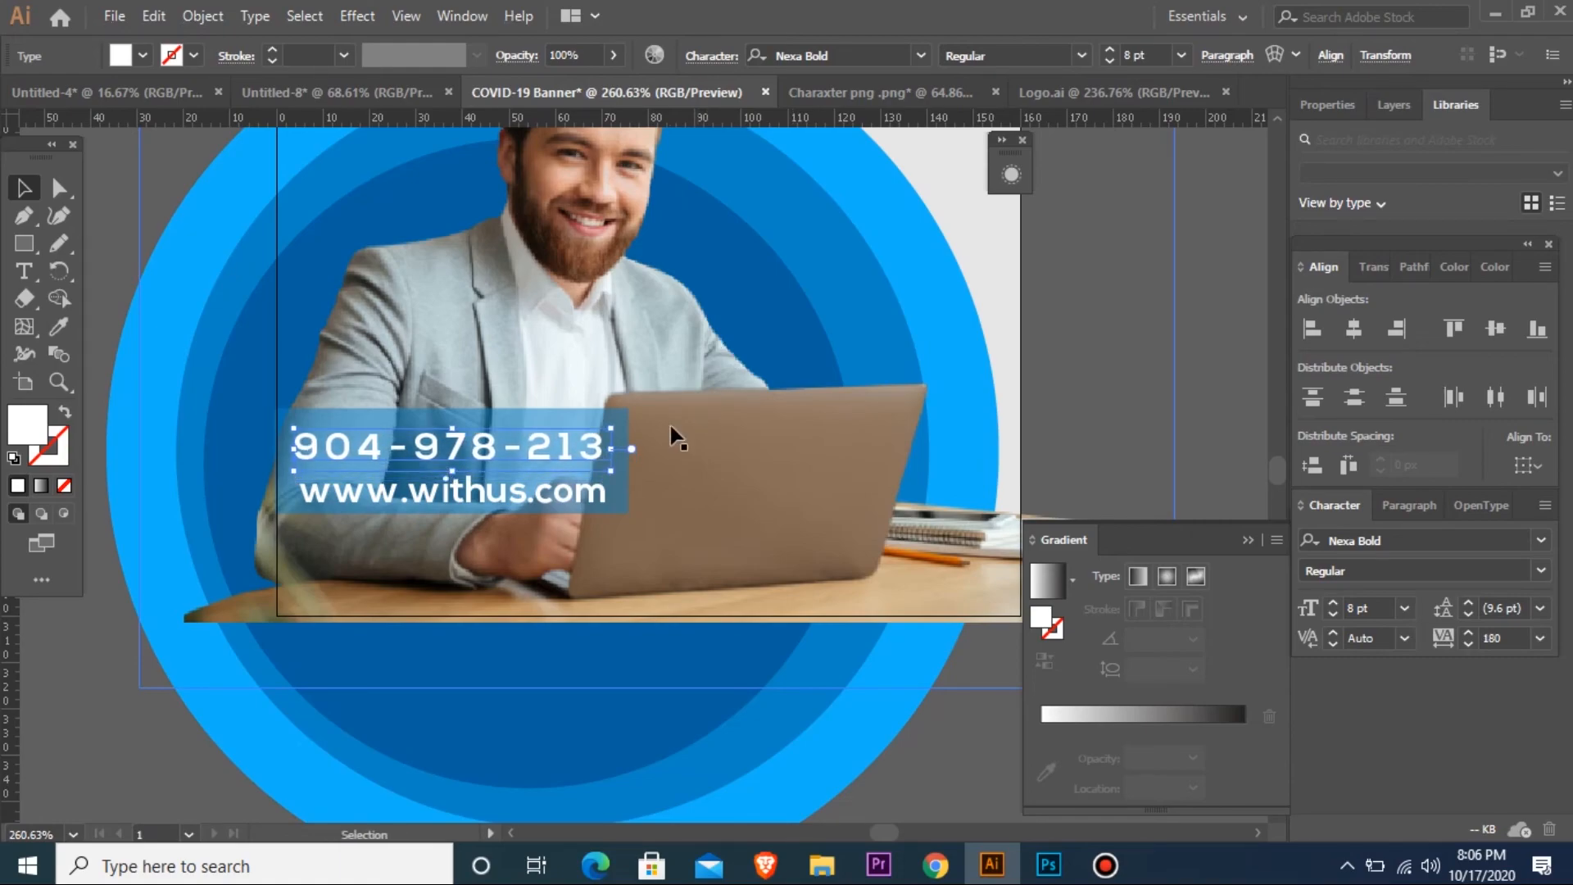
- Nudge the web address up and slightly left so it sits closely under the phone number
left_click(555, 485)
key("Up")
key("Up")
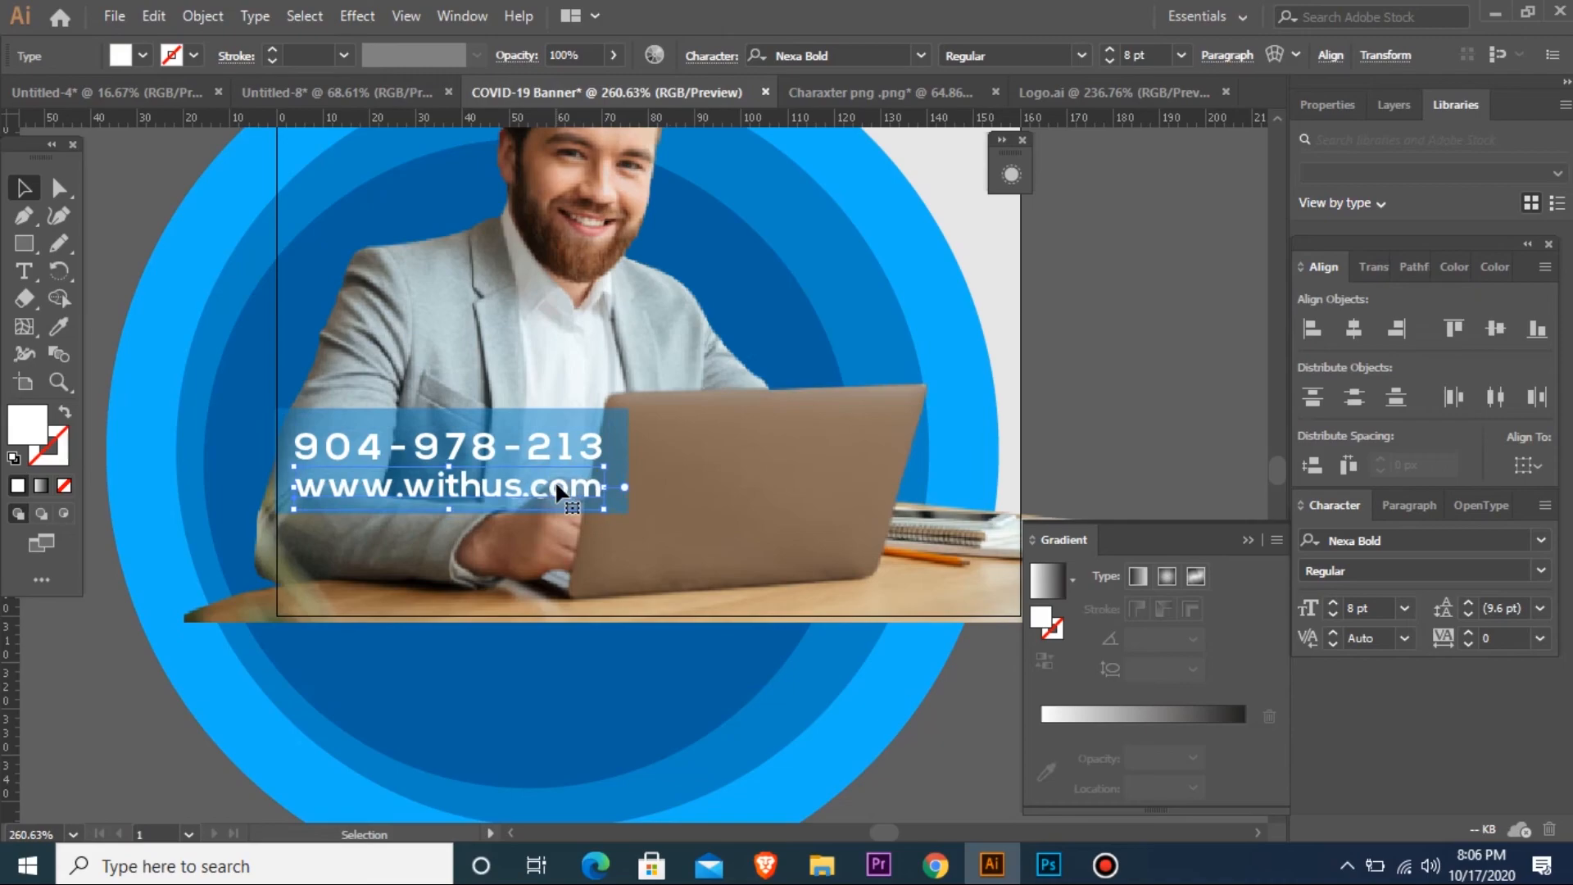
key("Up")
key("Up")
- Look over the whole banner with the contact details in place
left_click(525, 453)
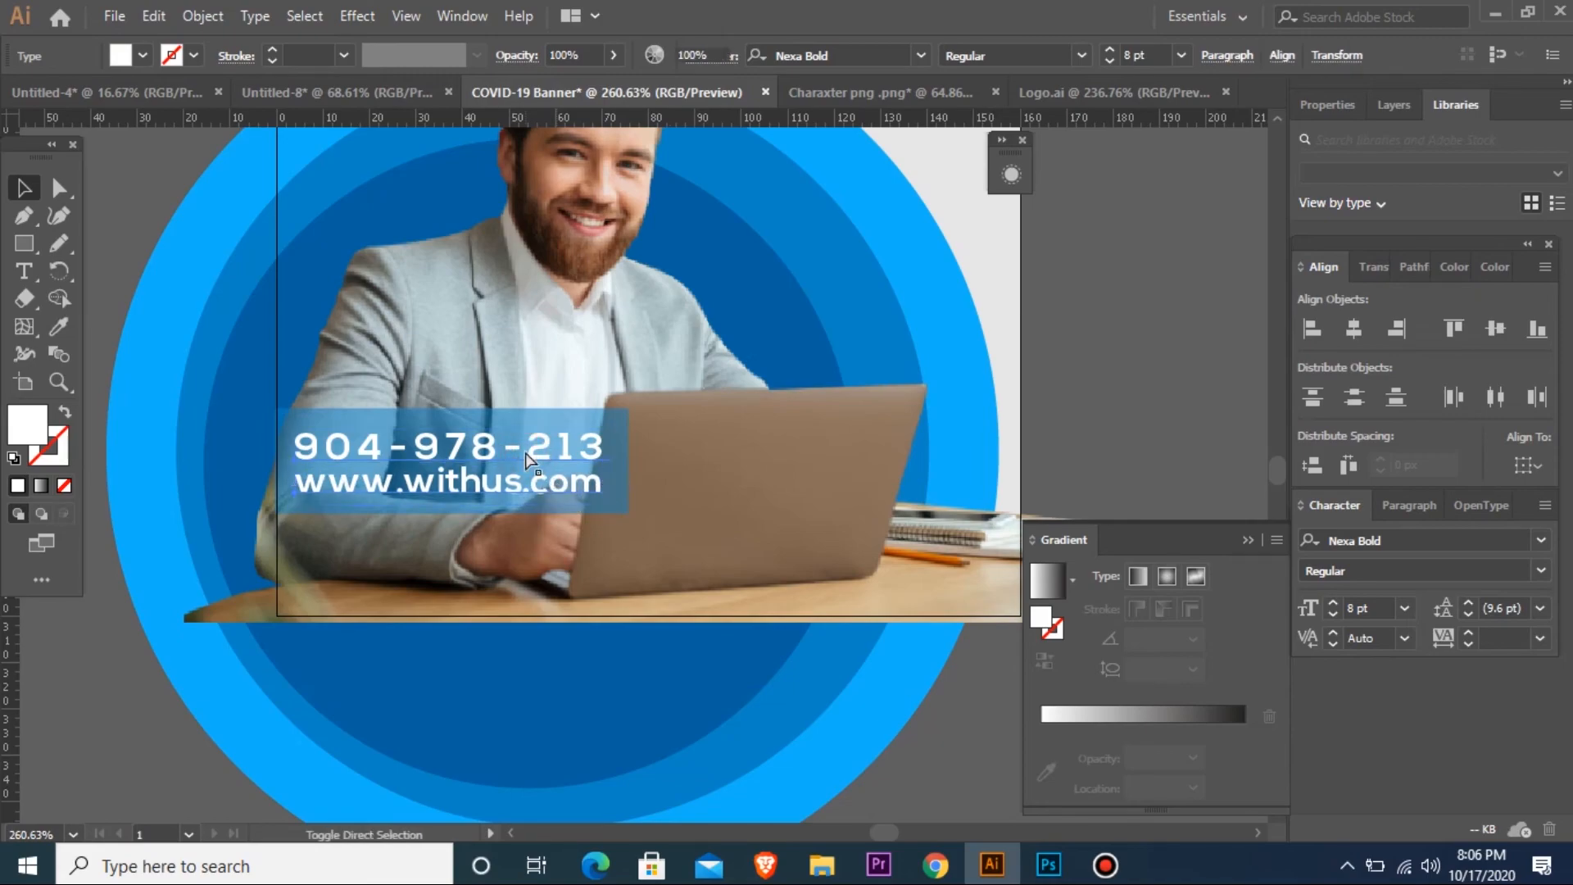
key("ctrl+minus")
key("ctrl+minus")
key("ctrl+minus")
key("ctrl+minus")
key("ctrl+minus")
left_click_drag(554, 214, 901, 538)
left_click(919, 513)
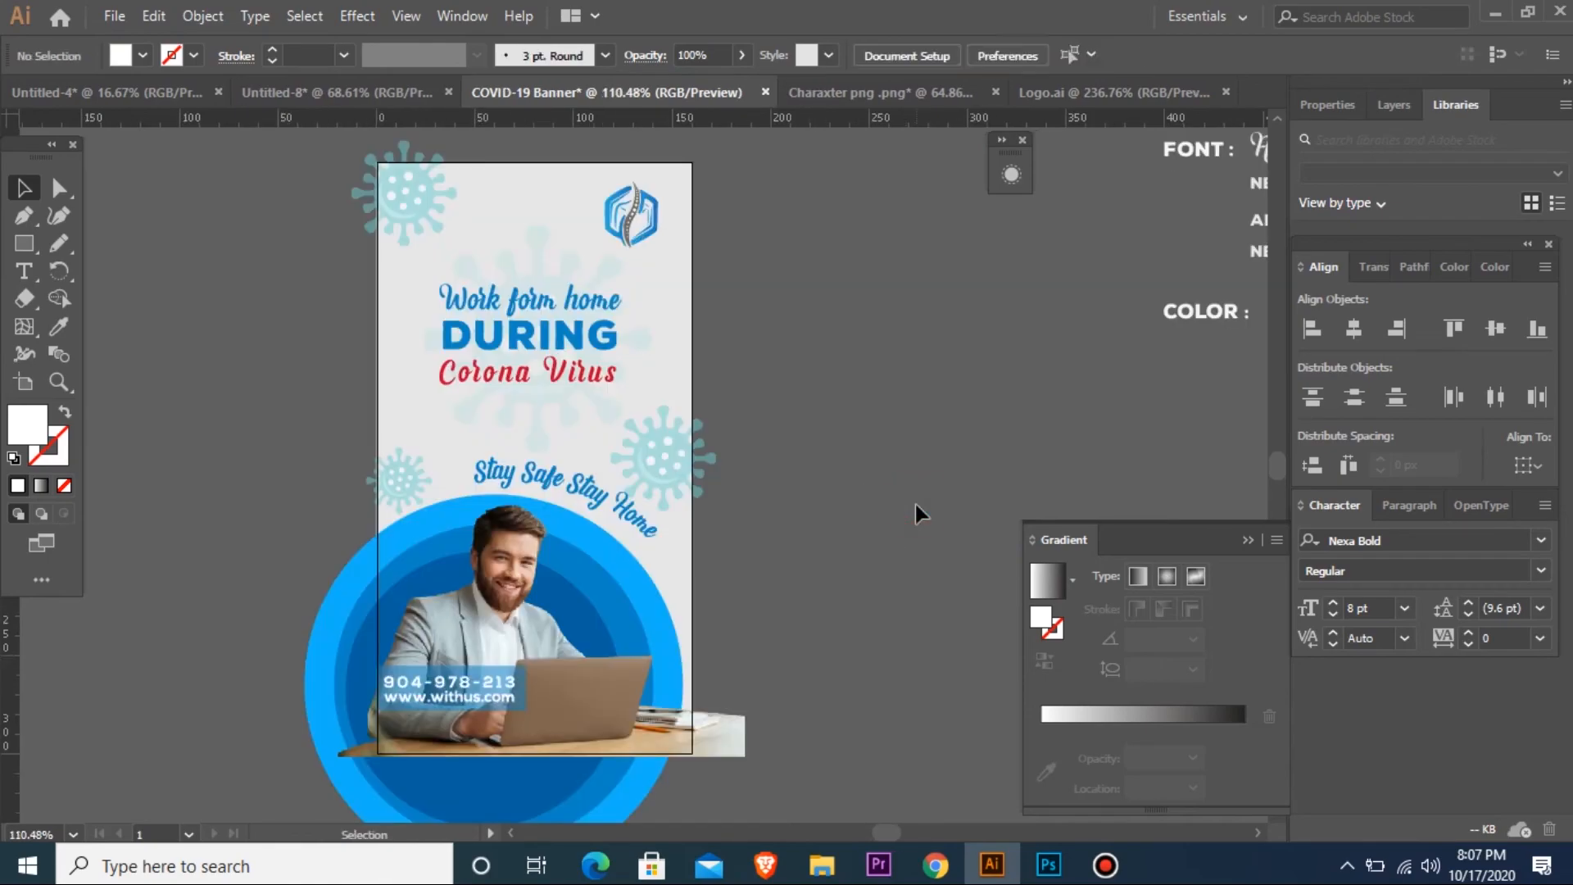
- Select the phone number and web address together and convert both to outlines
left_click_drag(398, 659, 667, 730)
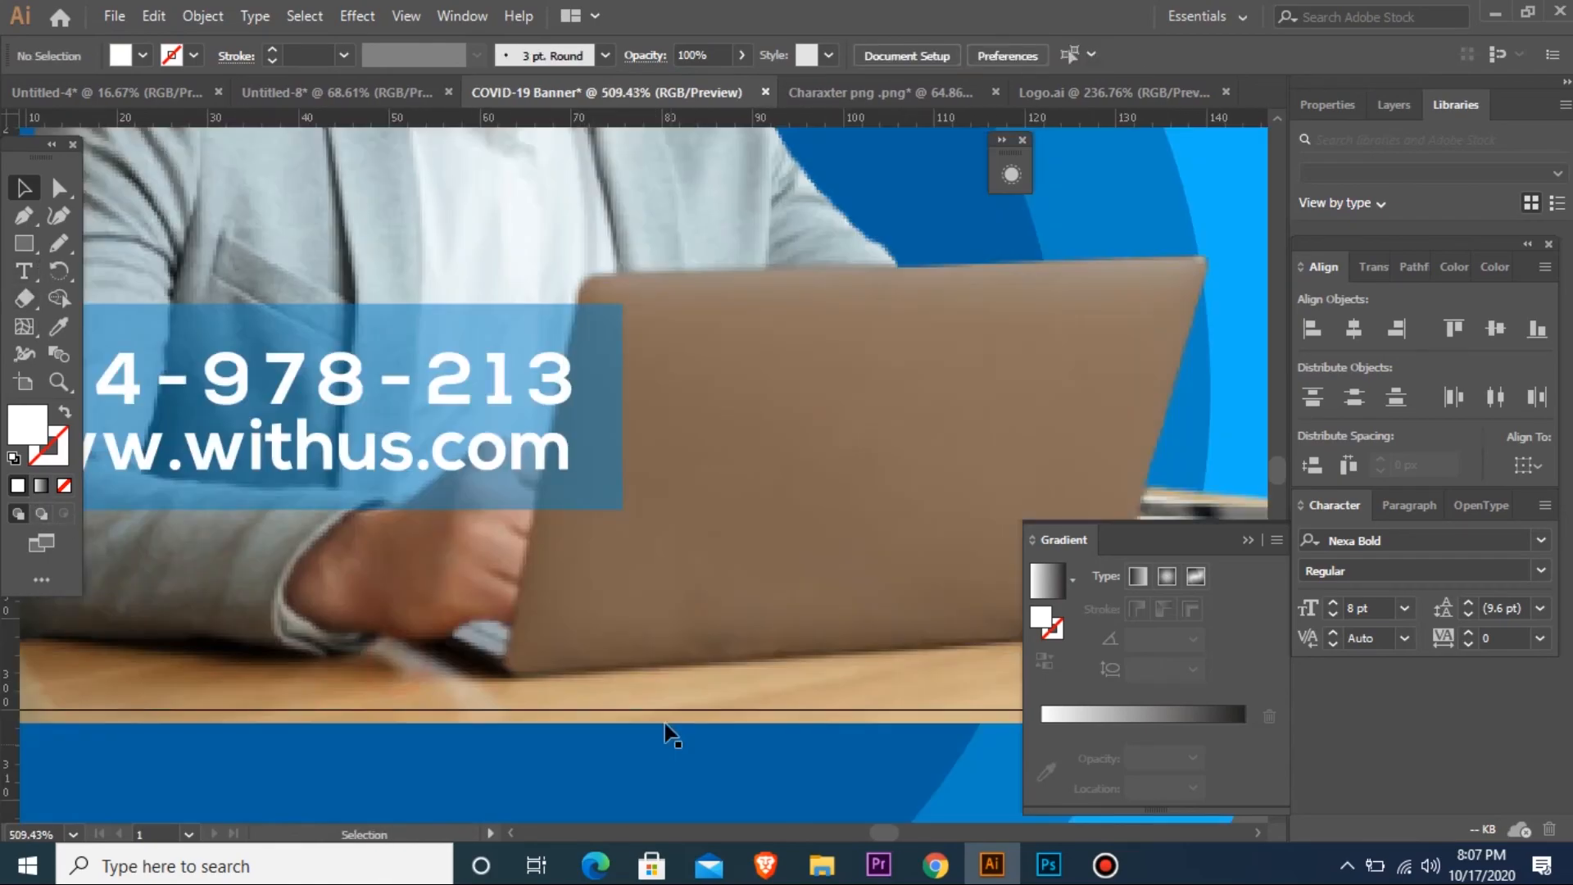
left_click(484, 387)
left_click(492, 389)
left_click(514, 451, "shift")
left_click_drag(573, 472, 537, 494)
key("ctrl+minus")
key("ctrl+minus")
key("ctrl+minus")
key("ctrl+minus")
key("ctrl+minus")
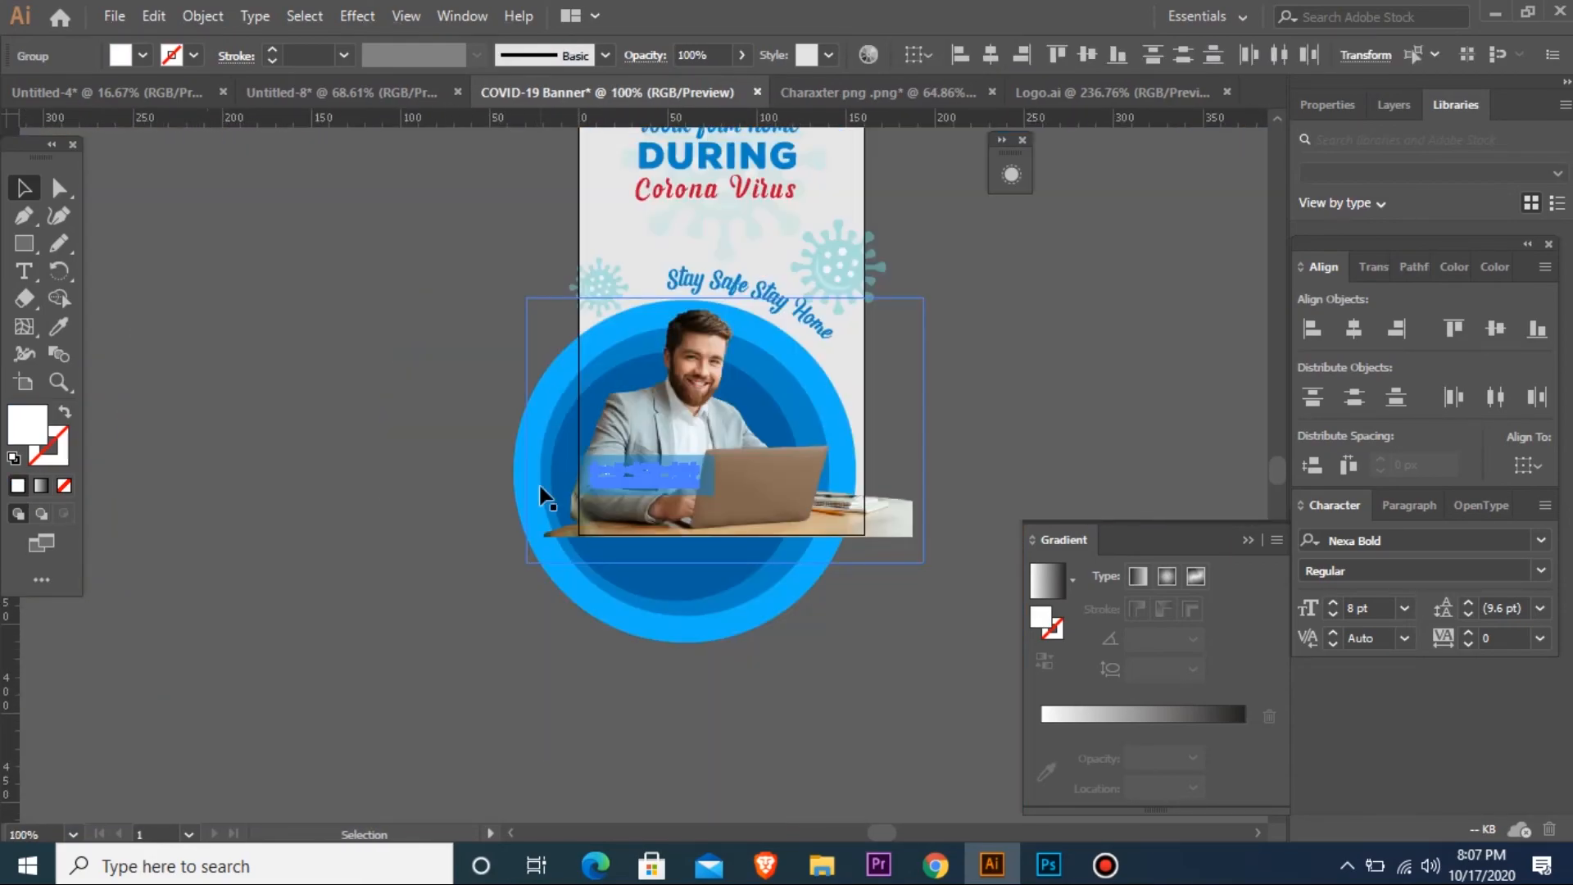
- Draw a white, stroke-free rectangle about 159.5 x 300.6 px over the banner, covering the whole artboard
key("ctrl+minus")
key("ctrl+minus")
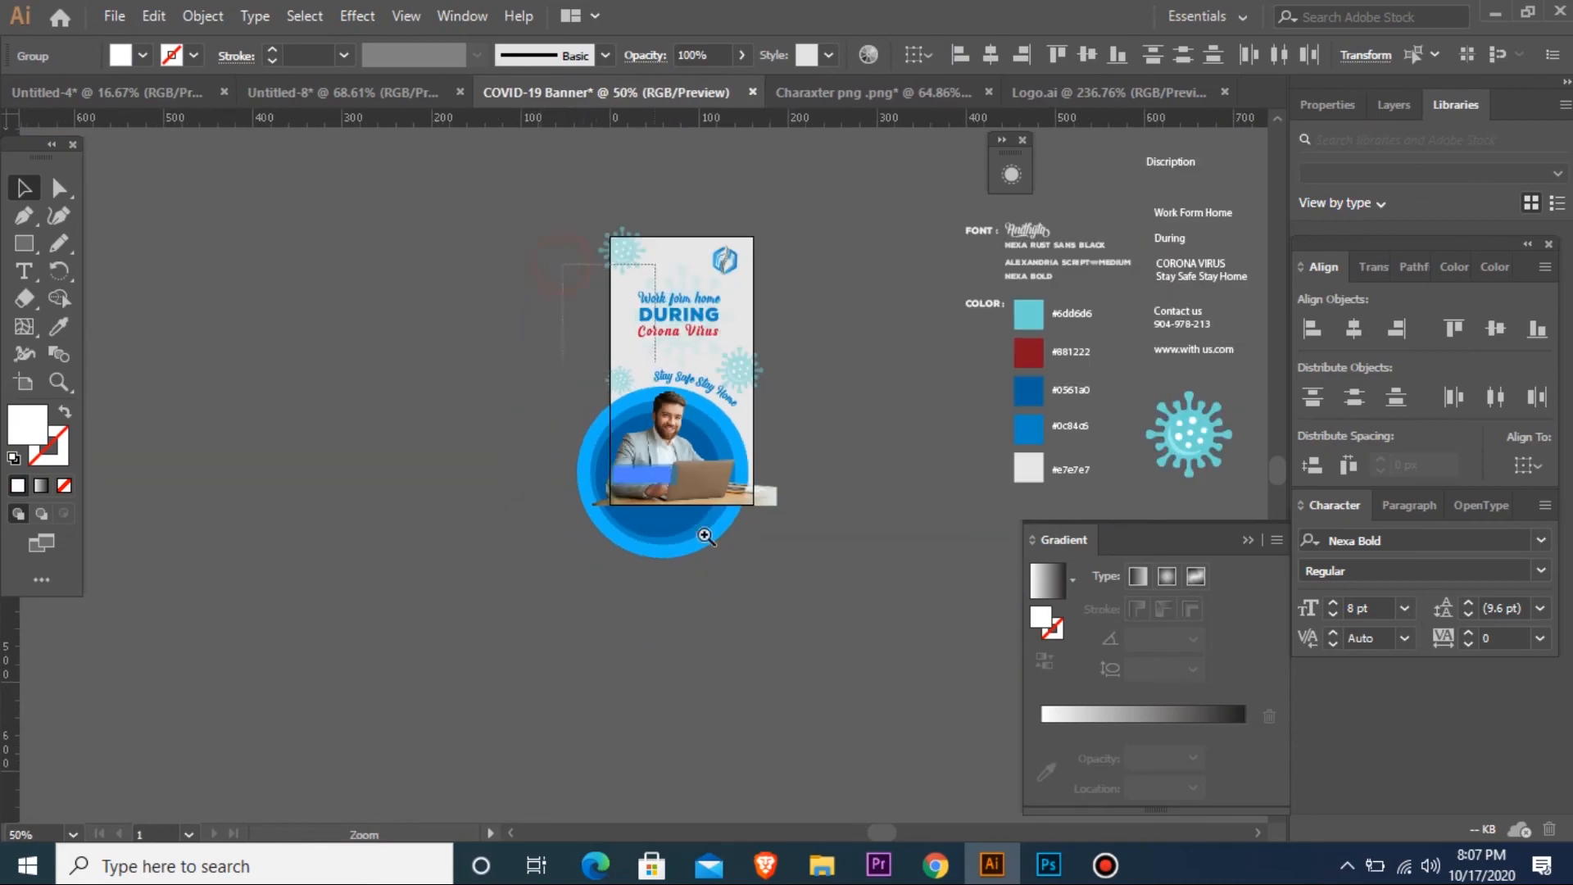
key("ctrl+plus")
key("ctrl+space")
left_click_drag(774, 406, 849, 542)
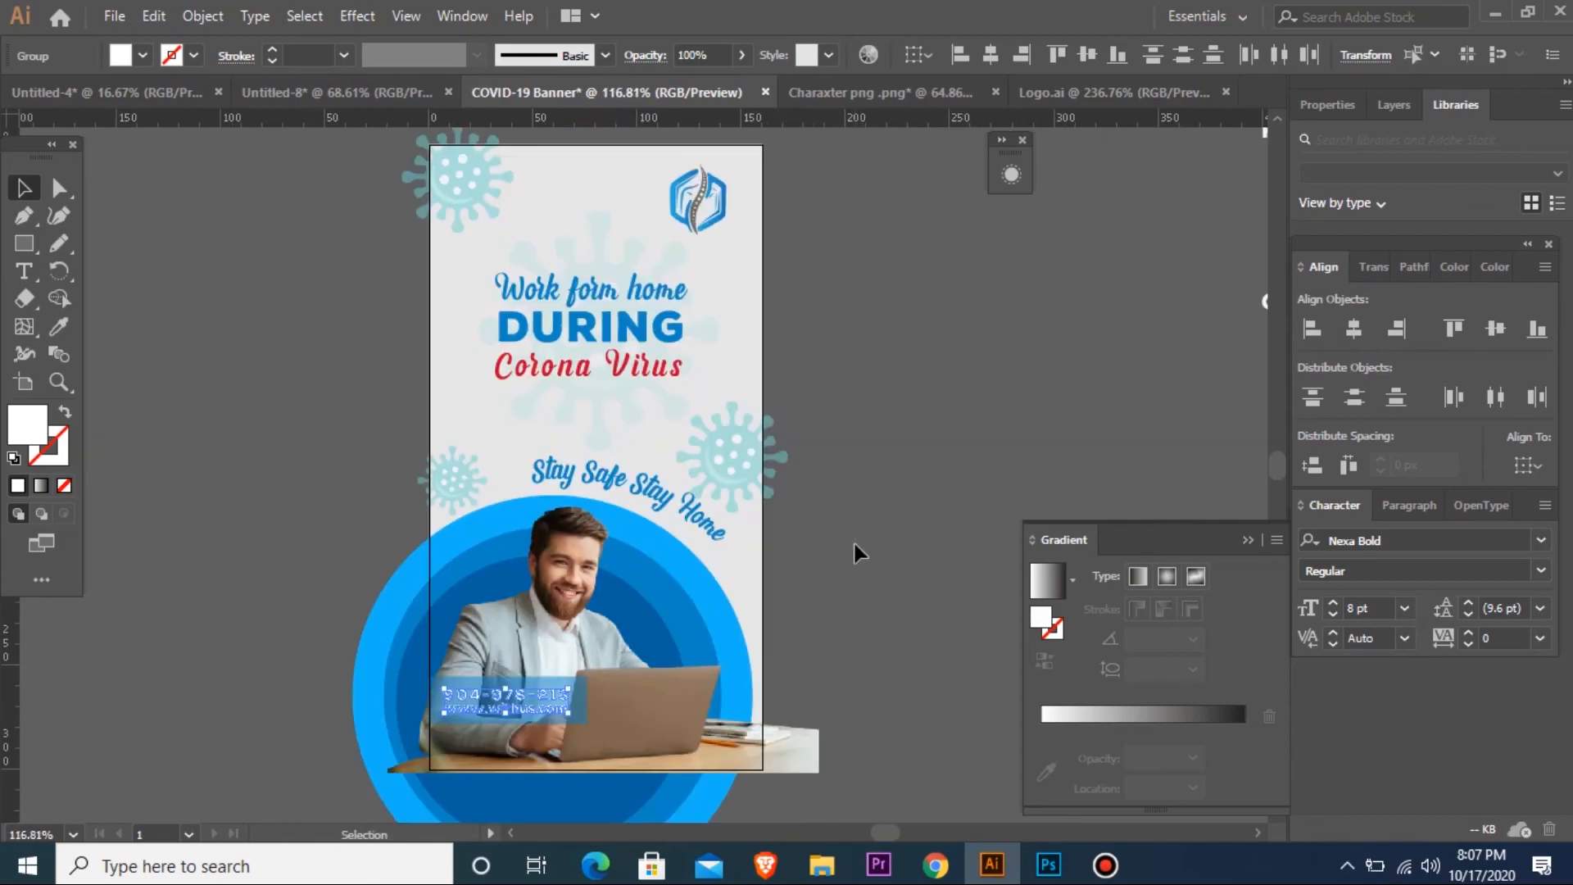
left_click(23, 243)
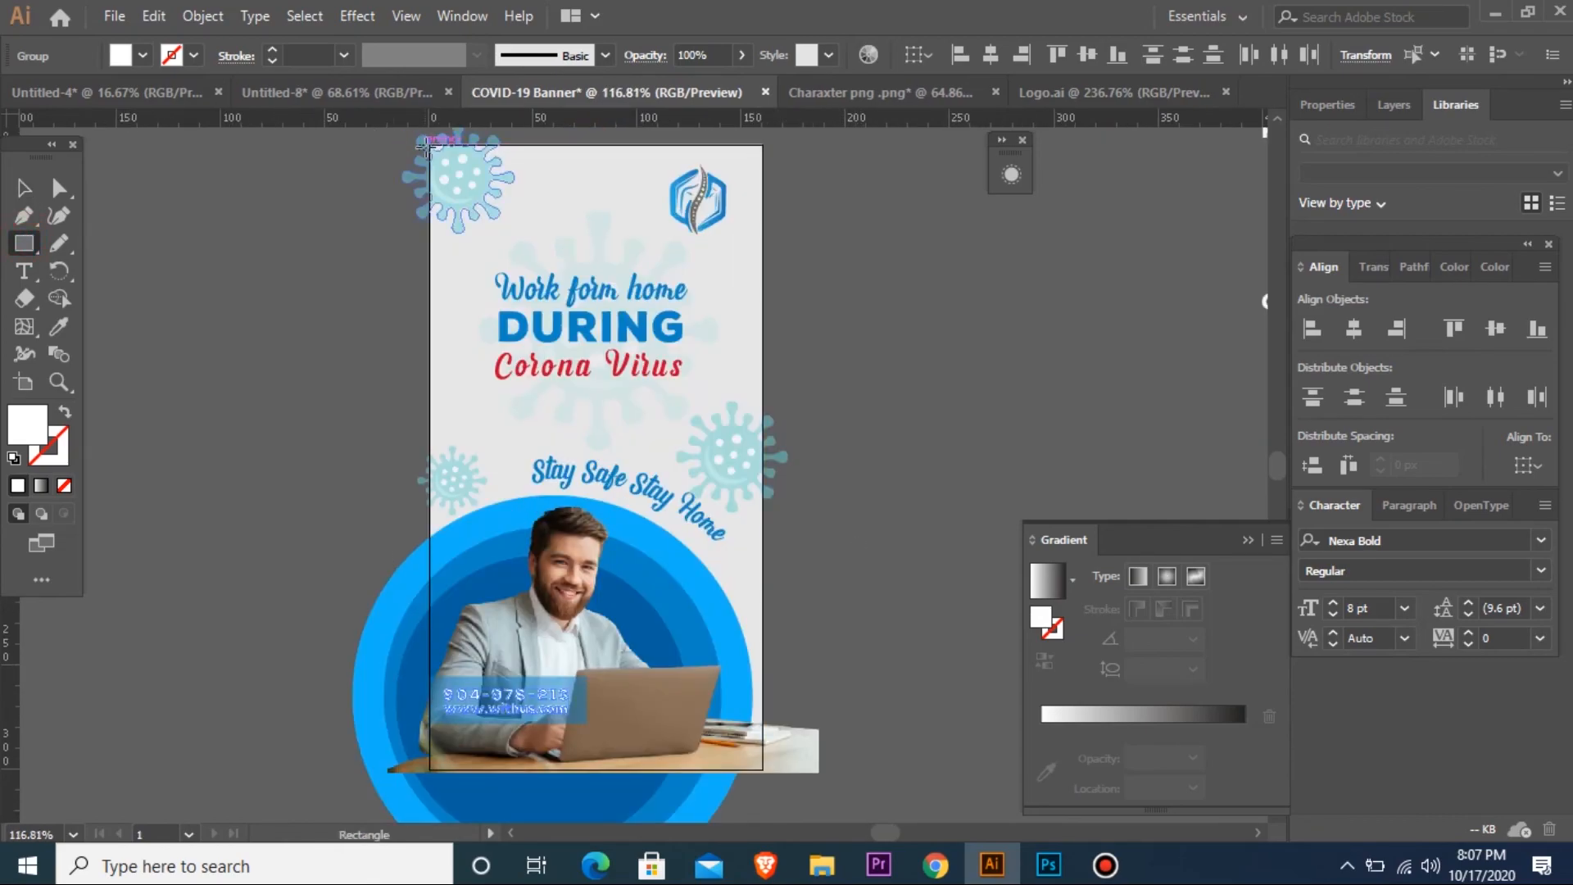
left_click_drag(428, 140, 762, 771)
key("v")
- Select the covering rectangle with all the banner artwork and make a clipping mask, trimming everything to the artboard, and deselect
key("ctrl+minus")
key("ctrl+minus")
key("ctrl+minus")
key("ctrl+minus")
key("ctrl+minus")
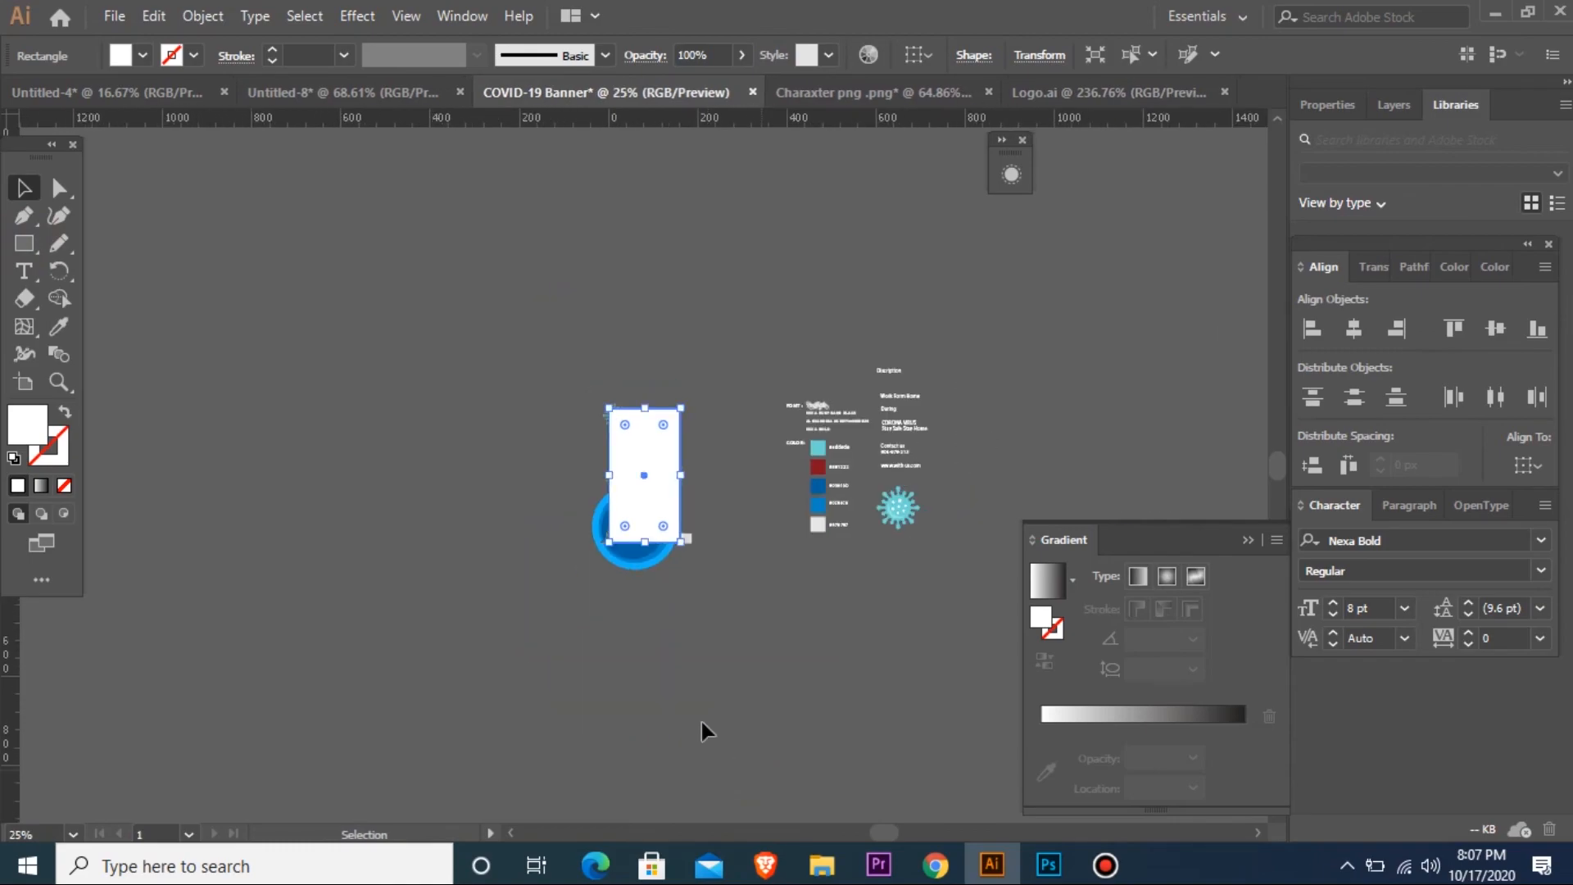
left_click_drag(515, 308, 734, 542)
right_click(636, 466)
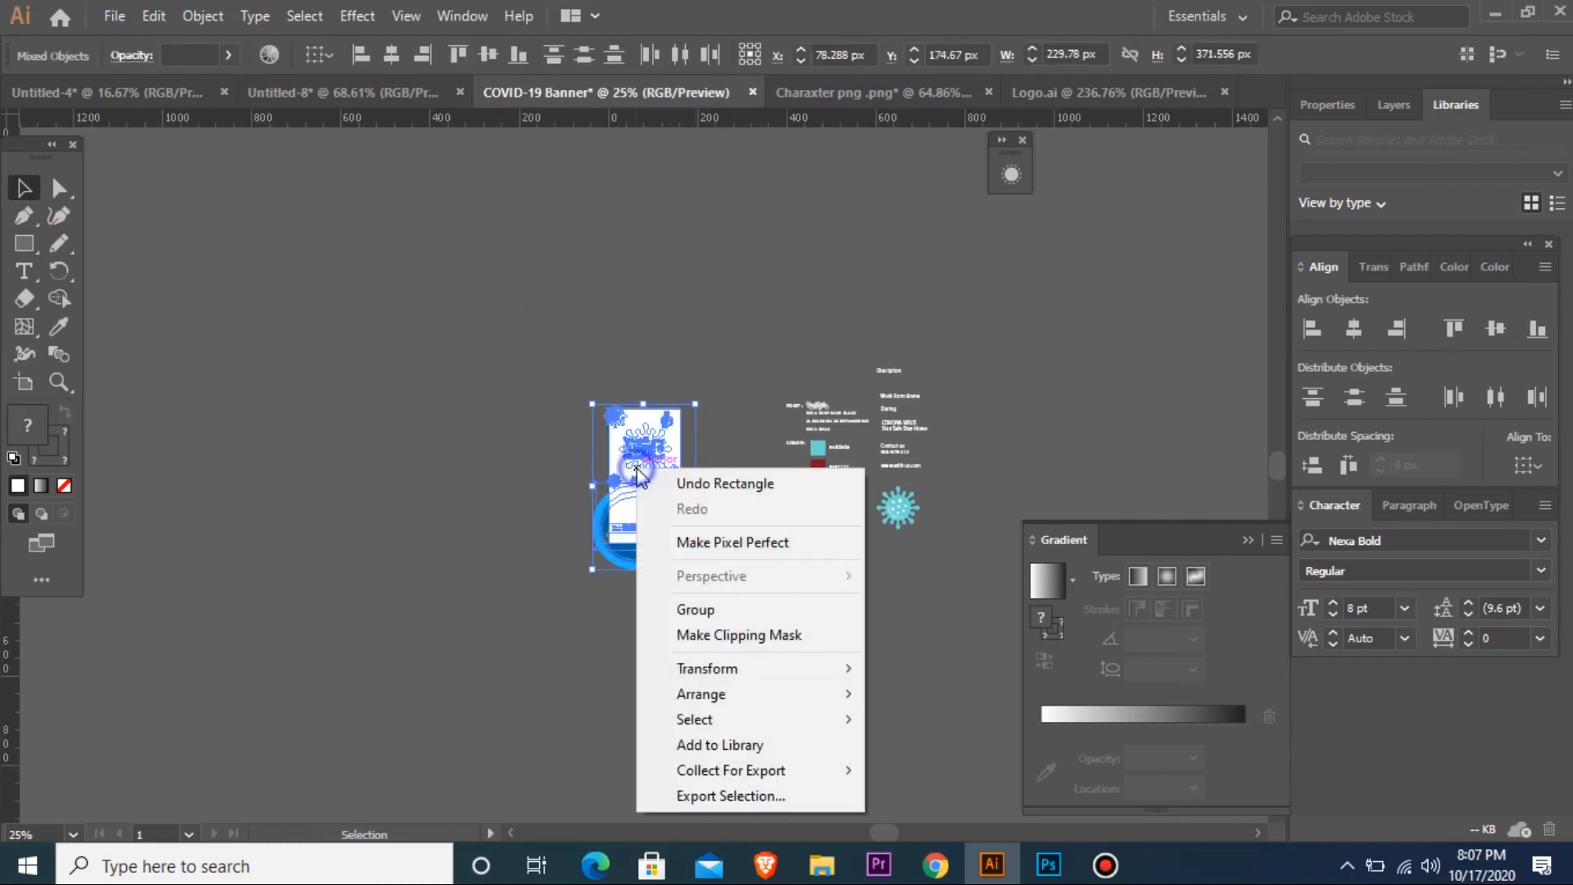
left_click(705, 630)
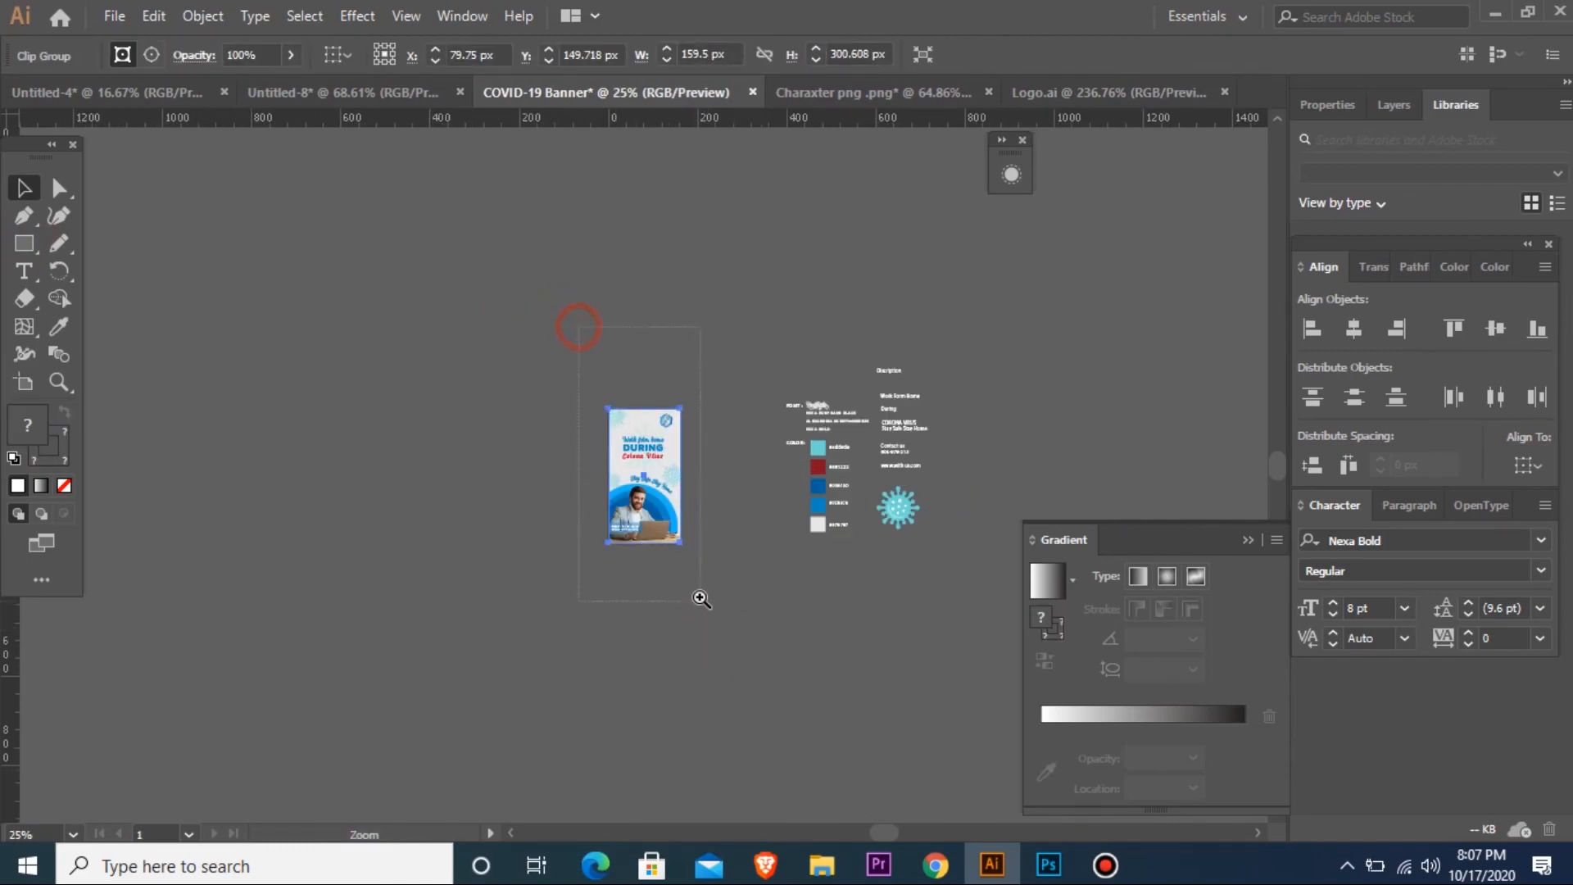
left_click_drag(726, 582, 722, 578)
left_click(398, 534)
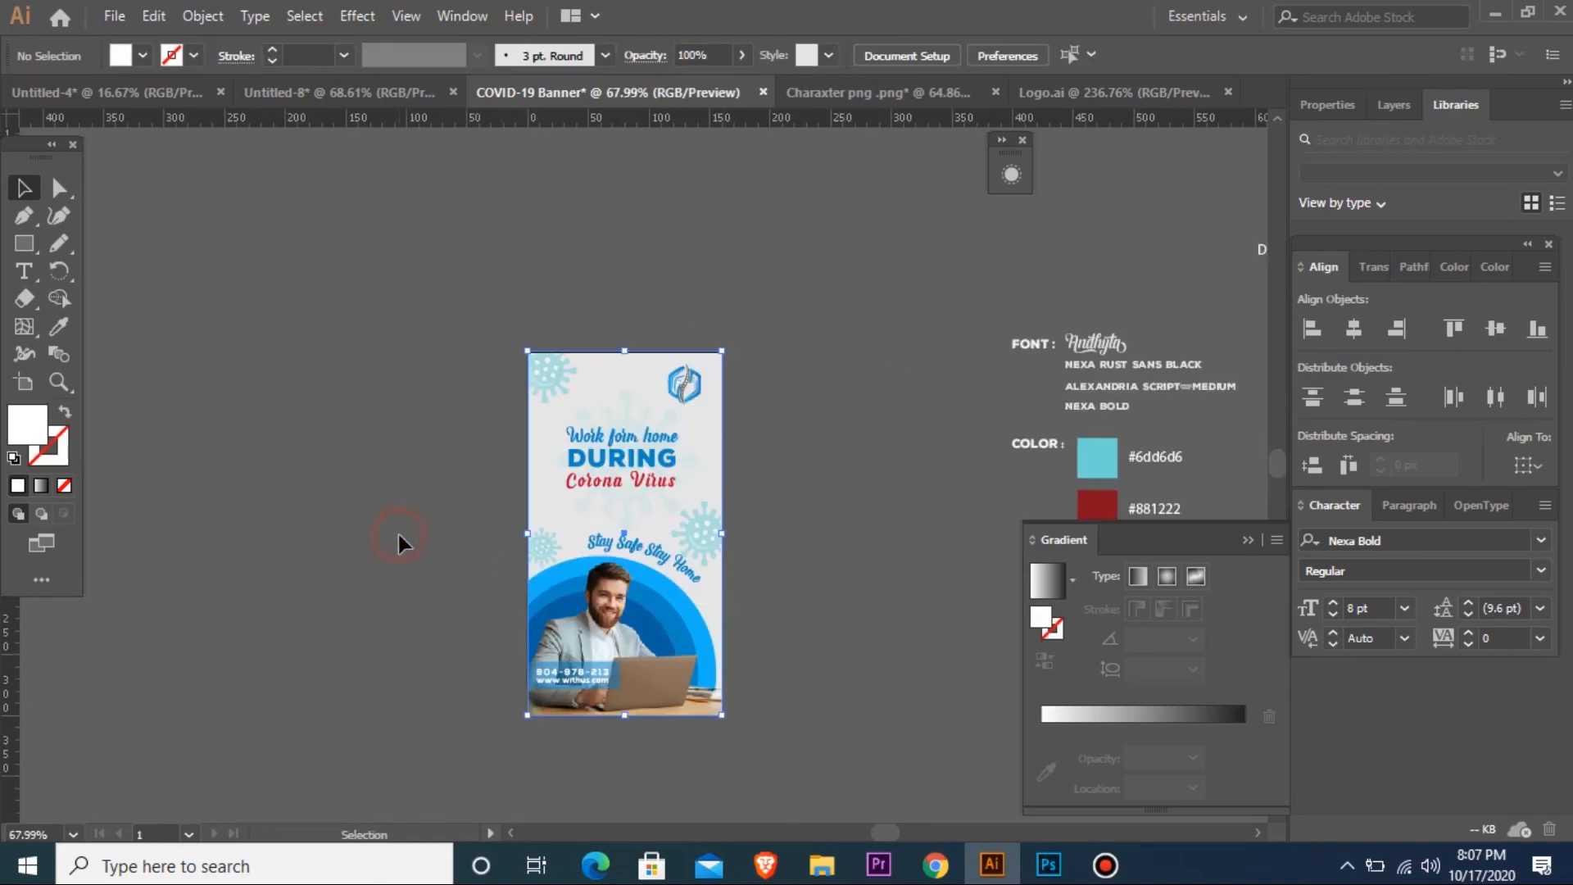
- Examine the clipped banner enlarged in full screen mode
left_click_drag(492, 296, 757, 747)
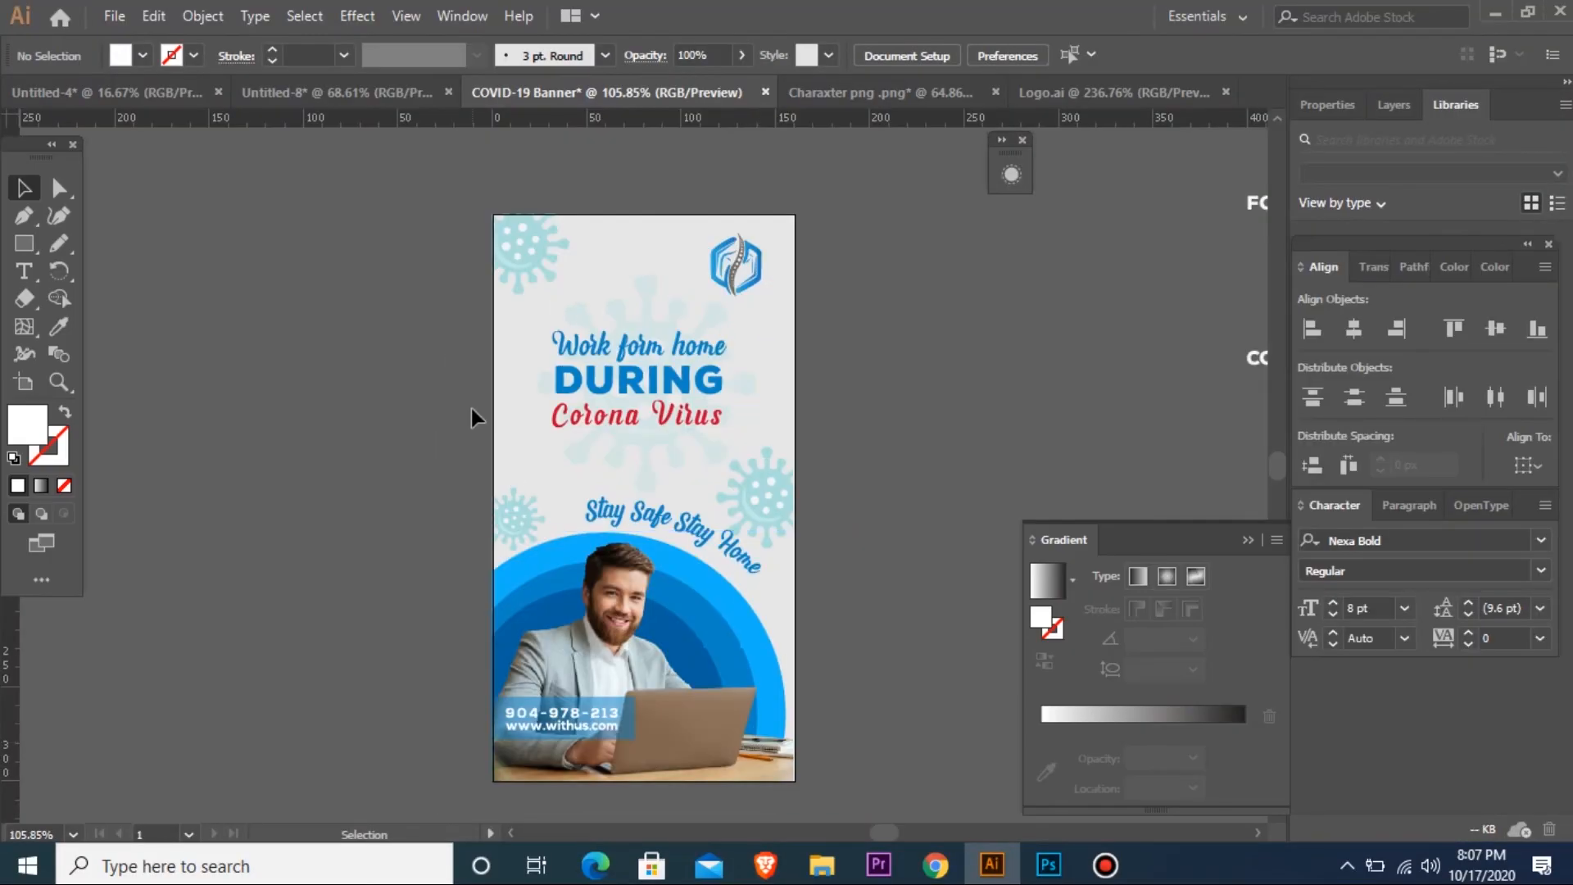
key("f")
key("f")
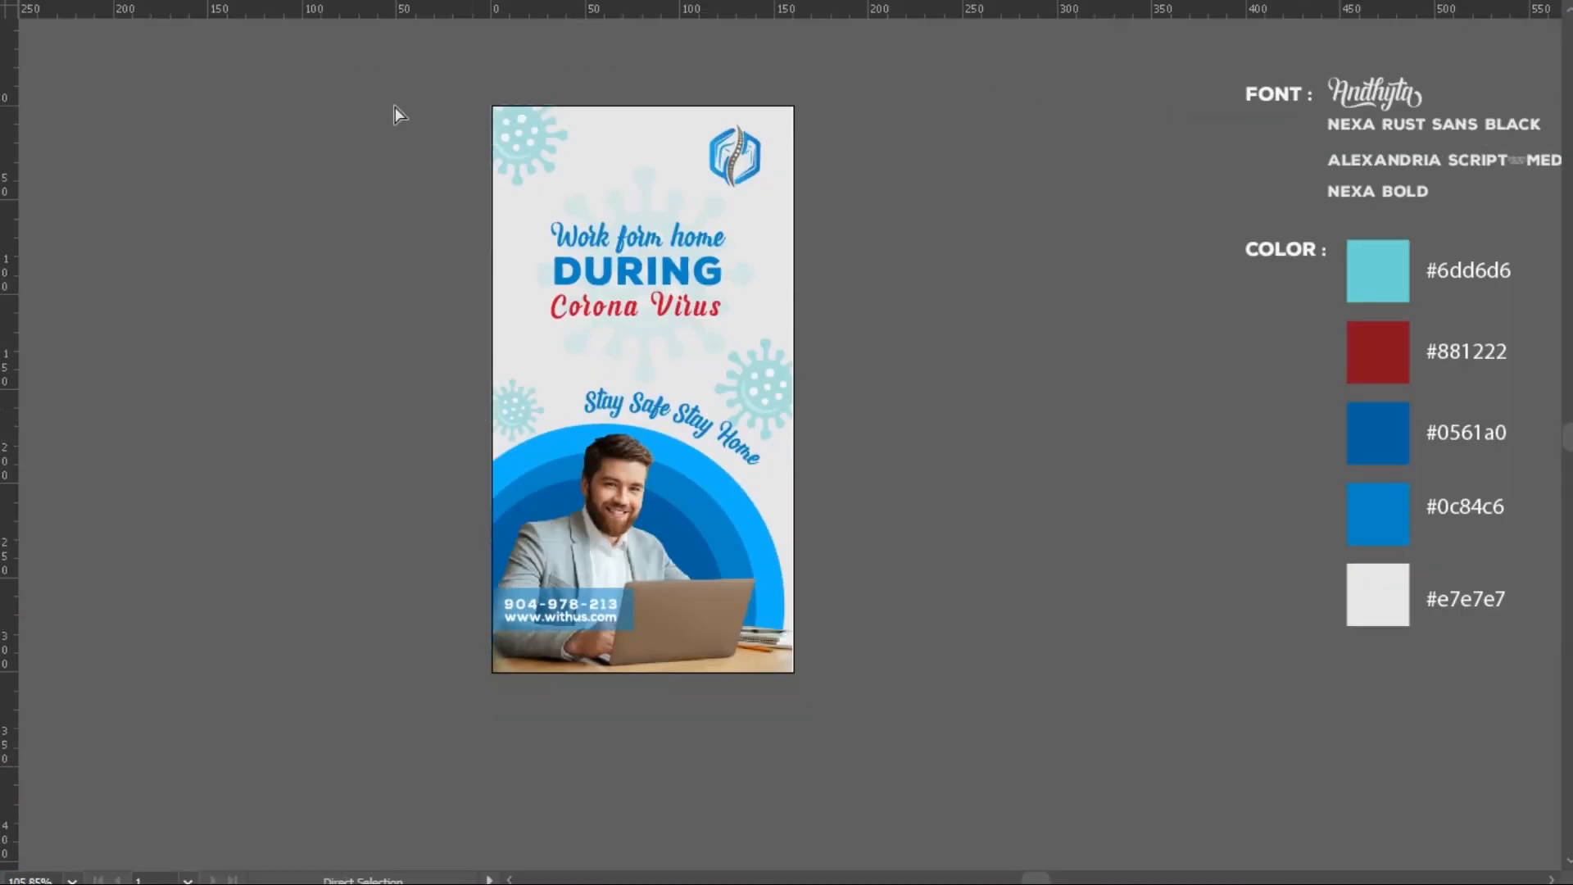
left_click_drag(404, 63, 850, 713)
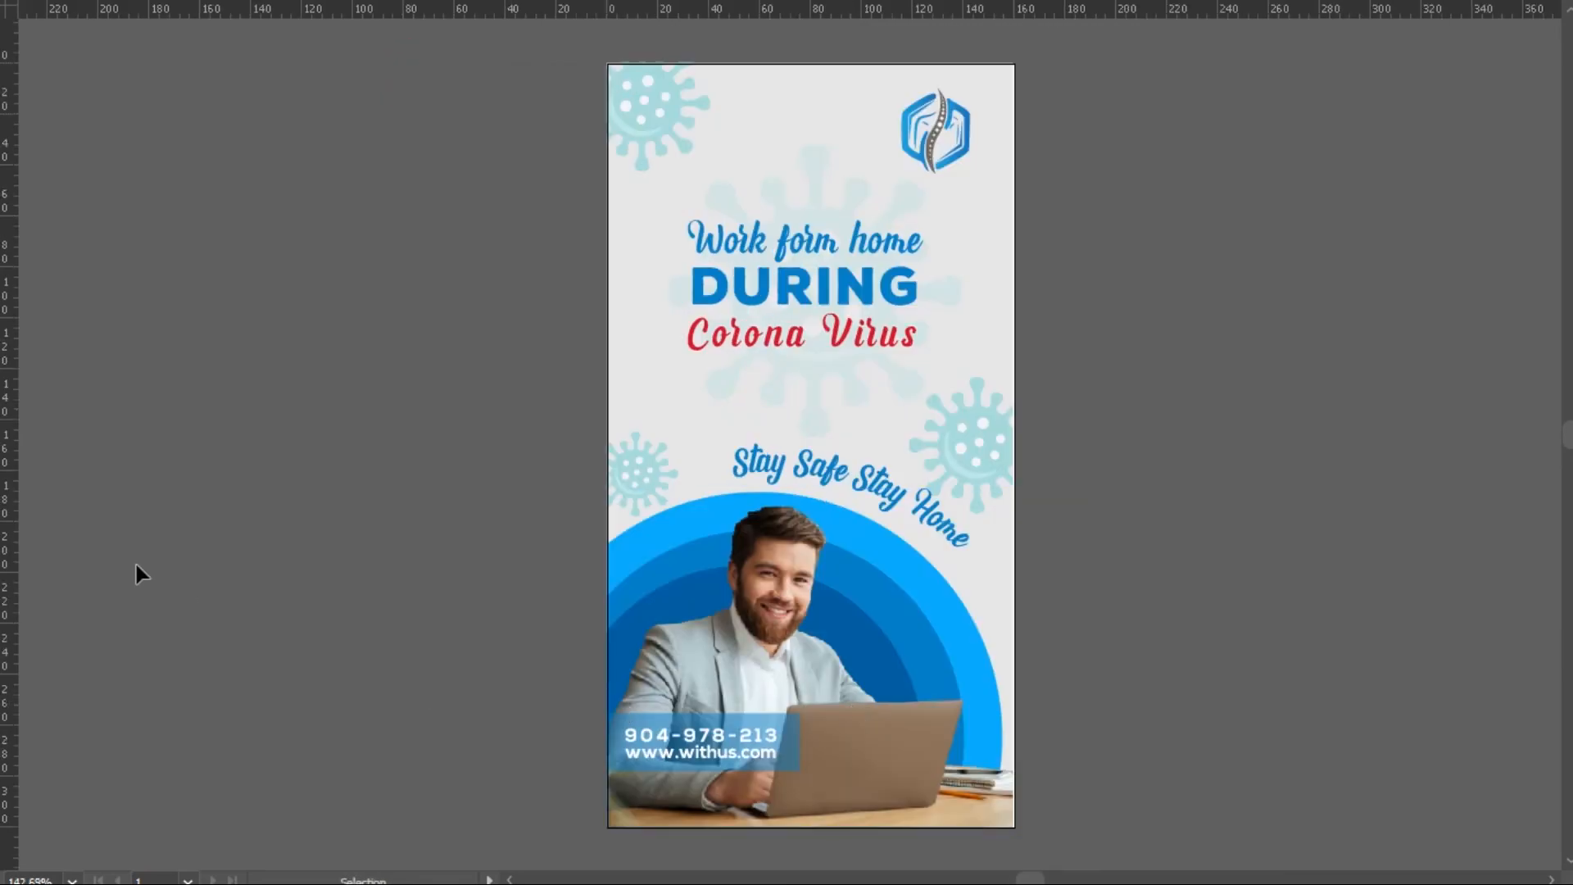